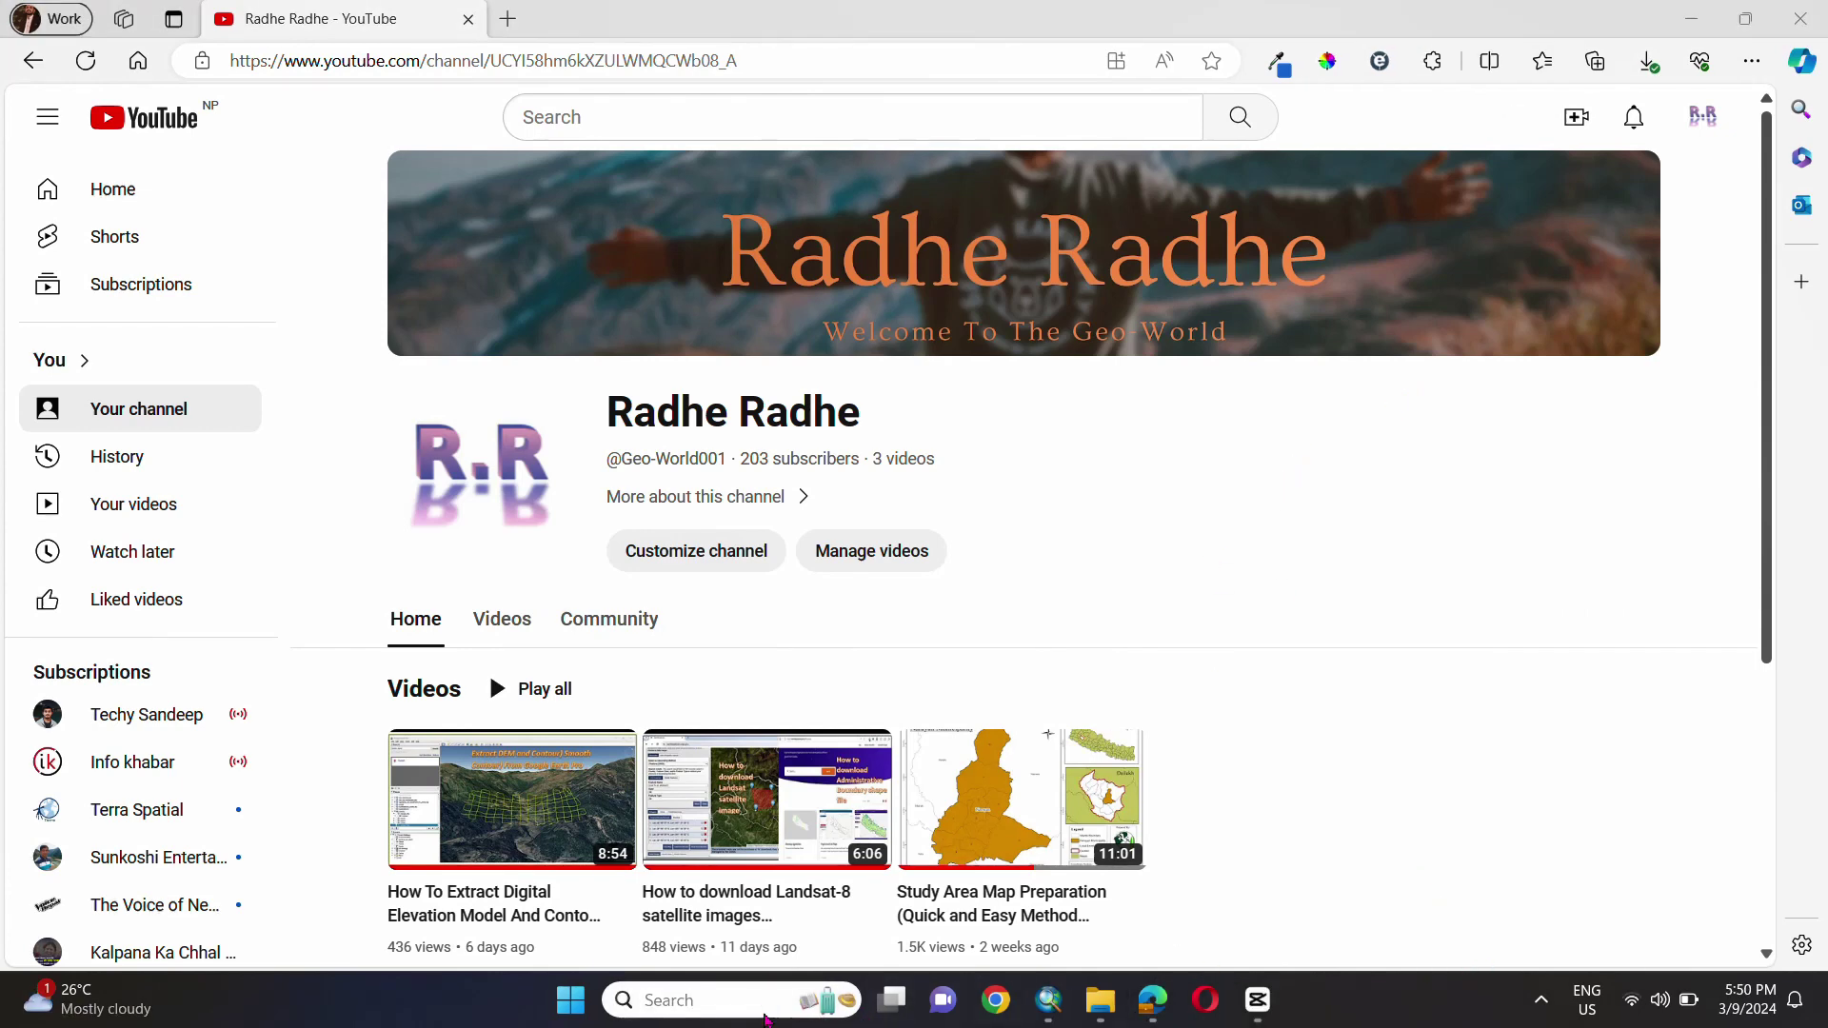
Find SASPlanet.exe with the system search for "sas" and launch it.
left_click(765, 999)
type("sas")
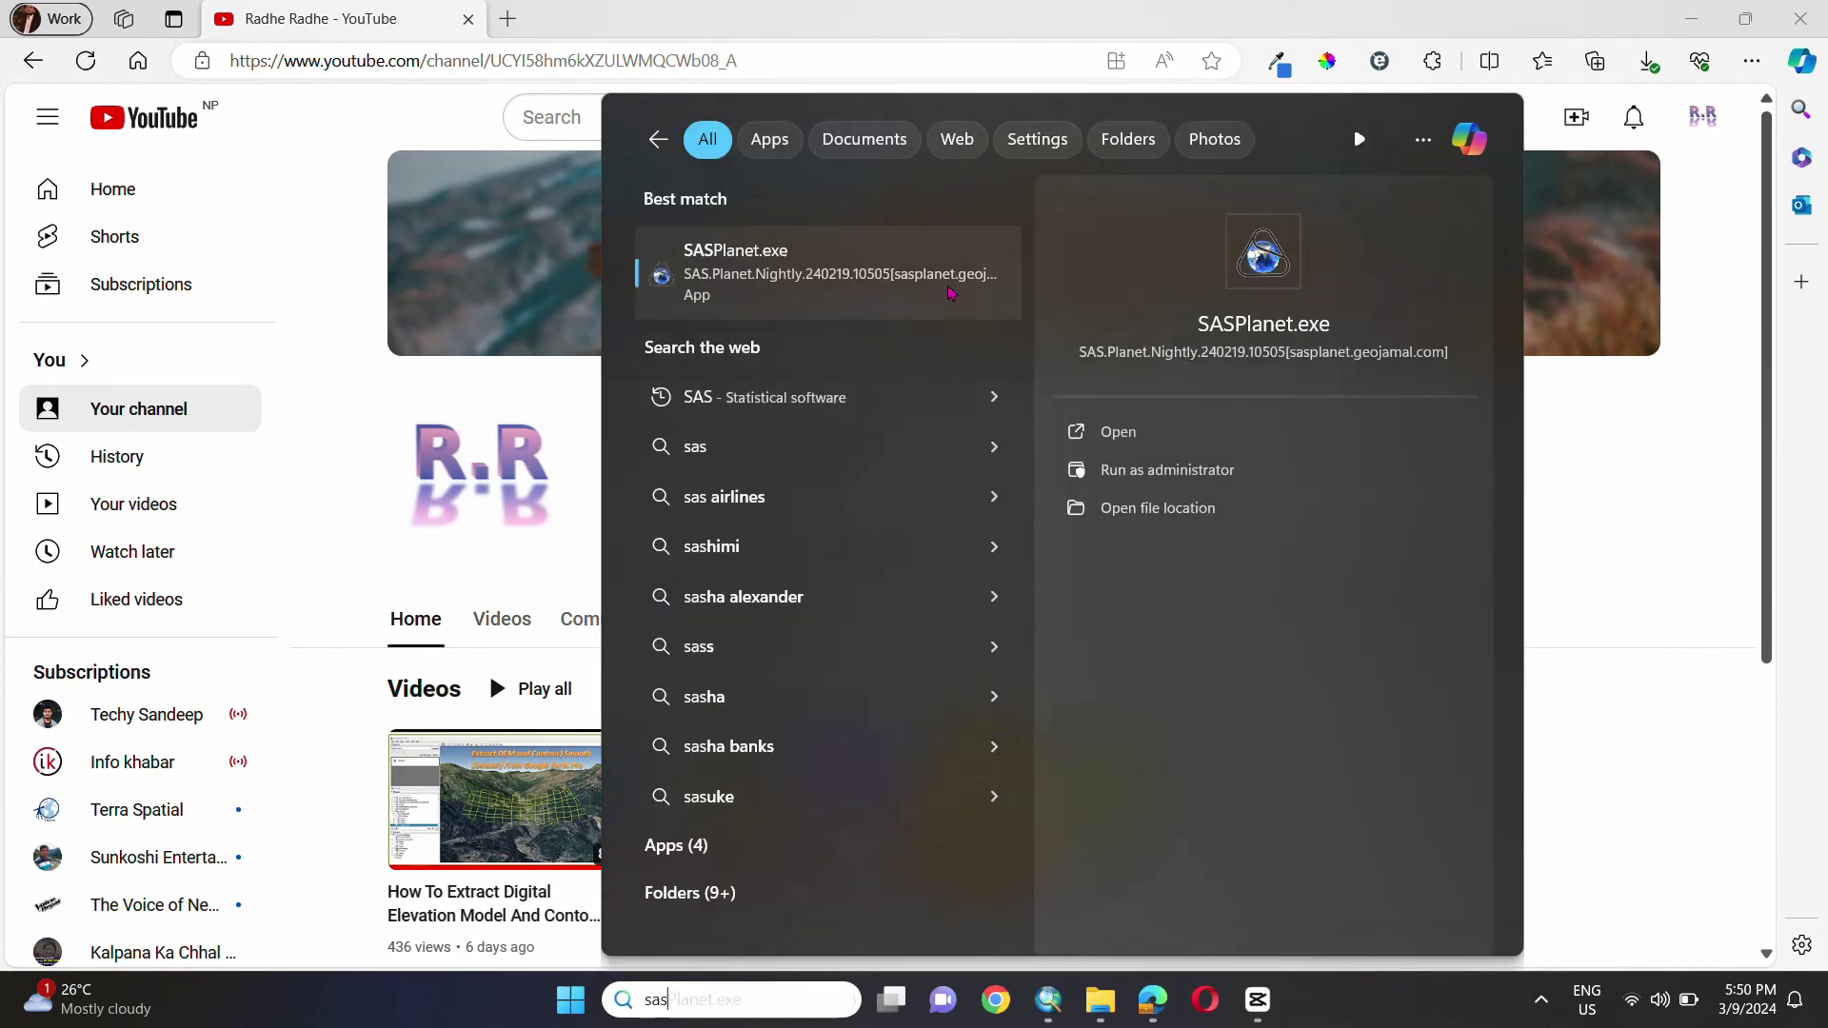
left_click(1126, 435)
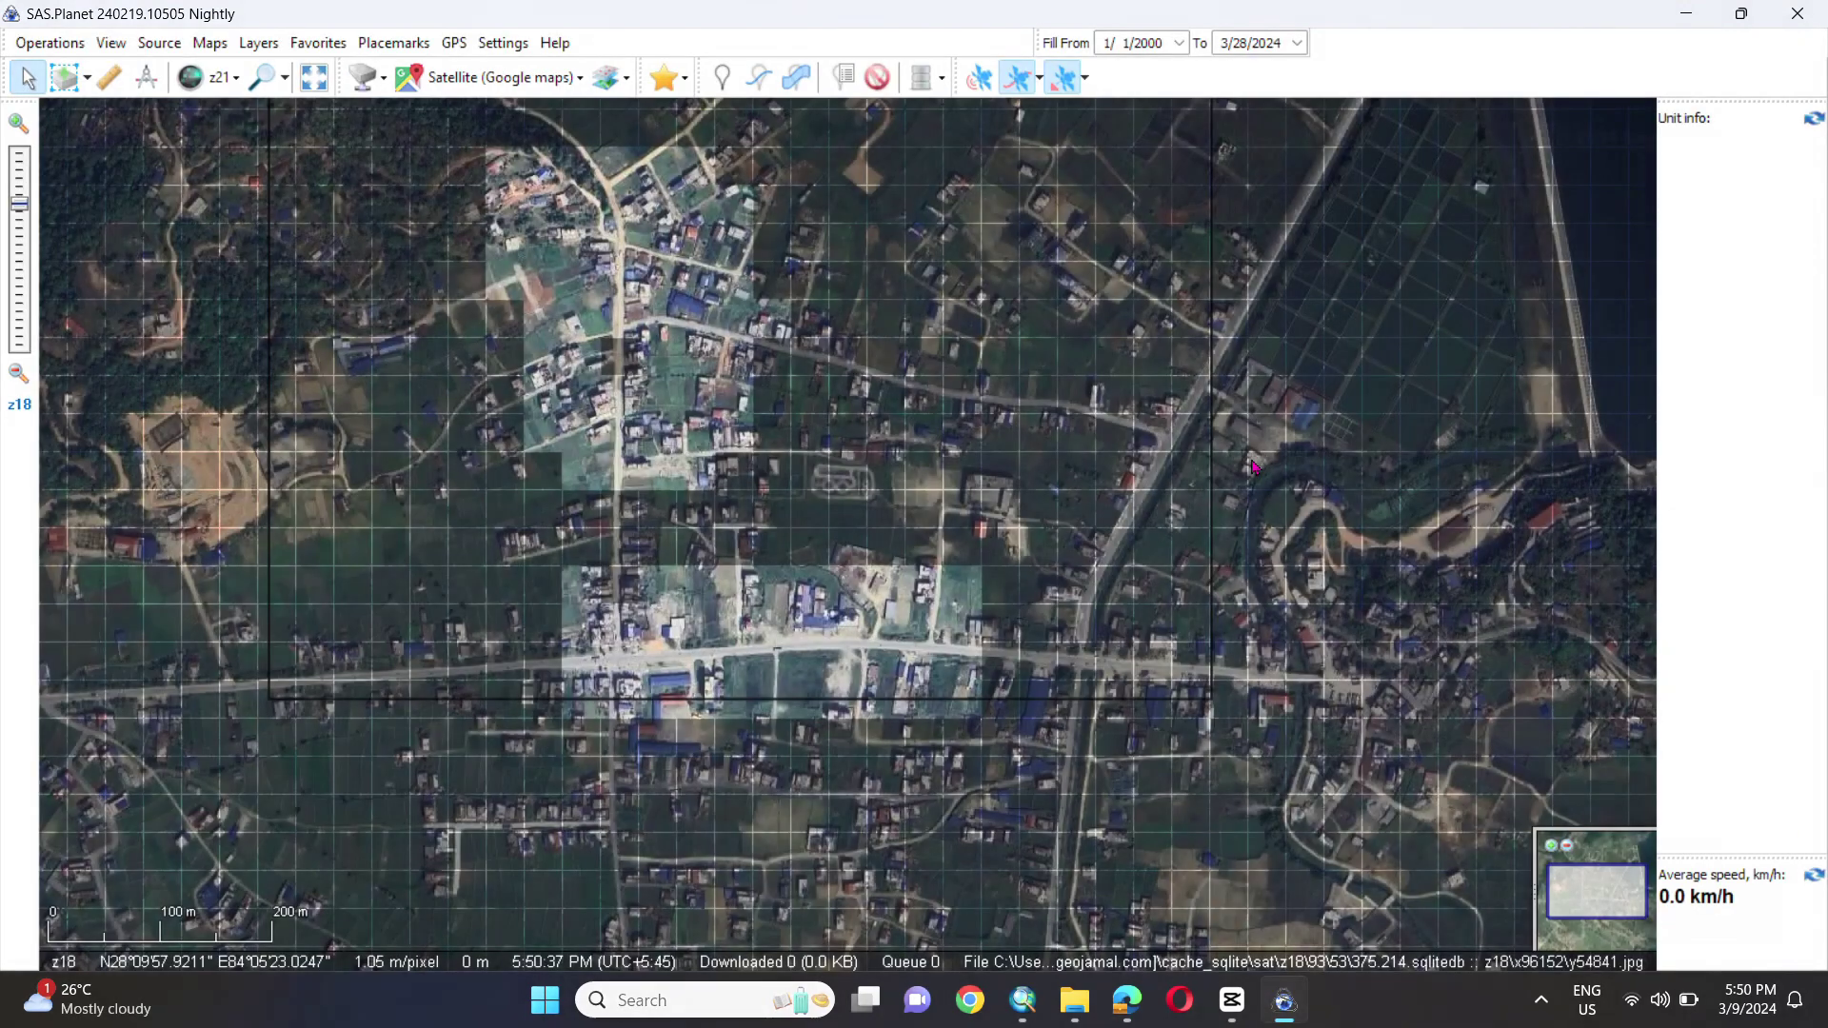
Examine the Google satellite imagery at successively smaller scales, from the local settlement out to the whole world.
scroll(1239, 455, "down", 3)
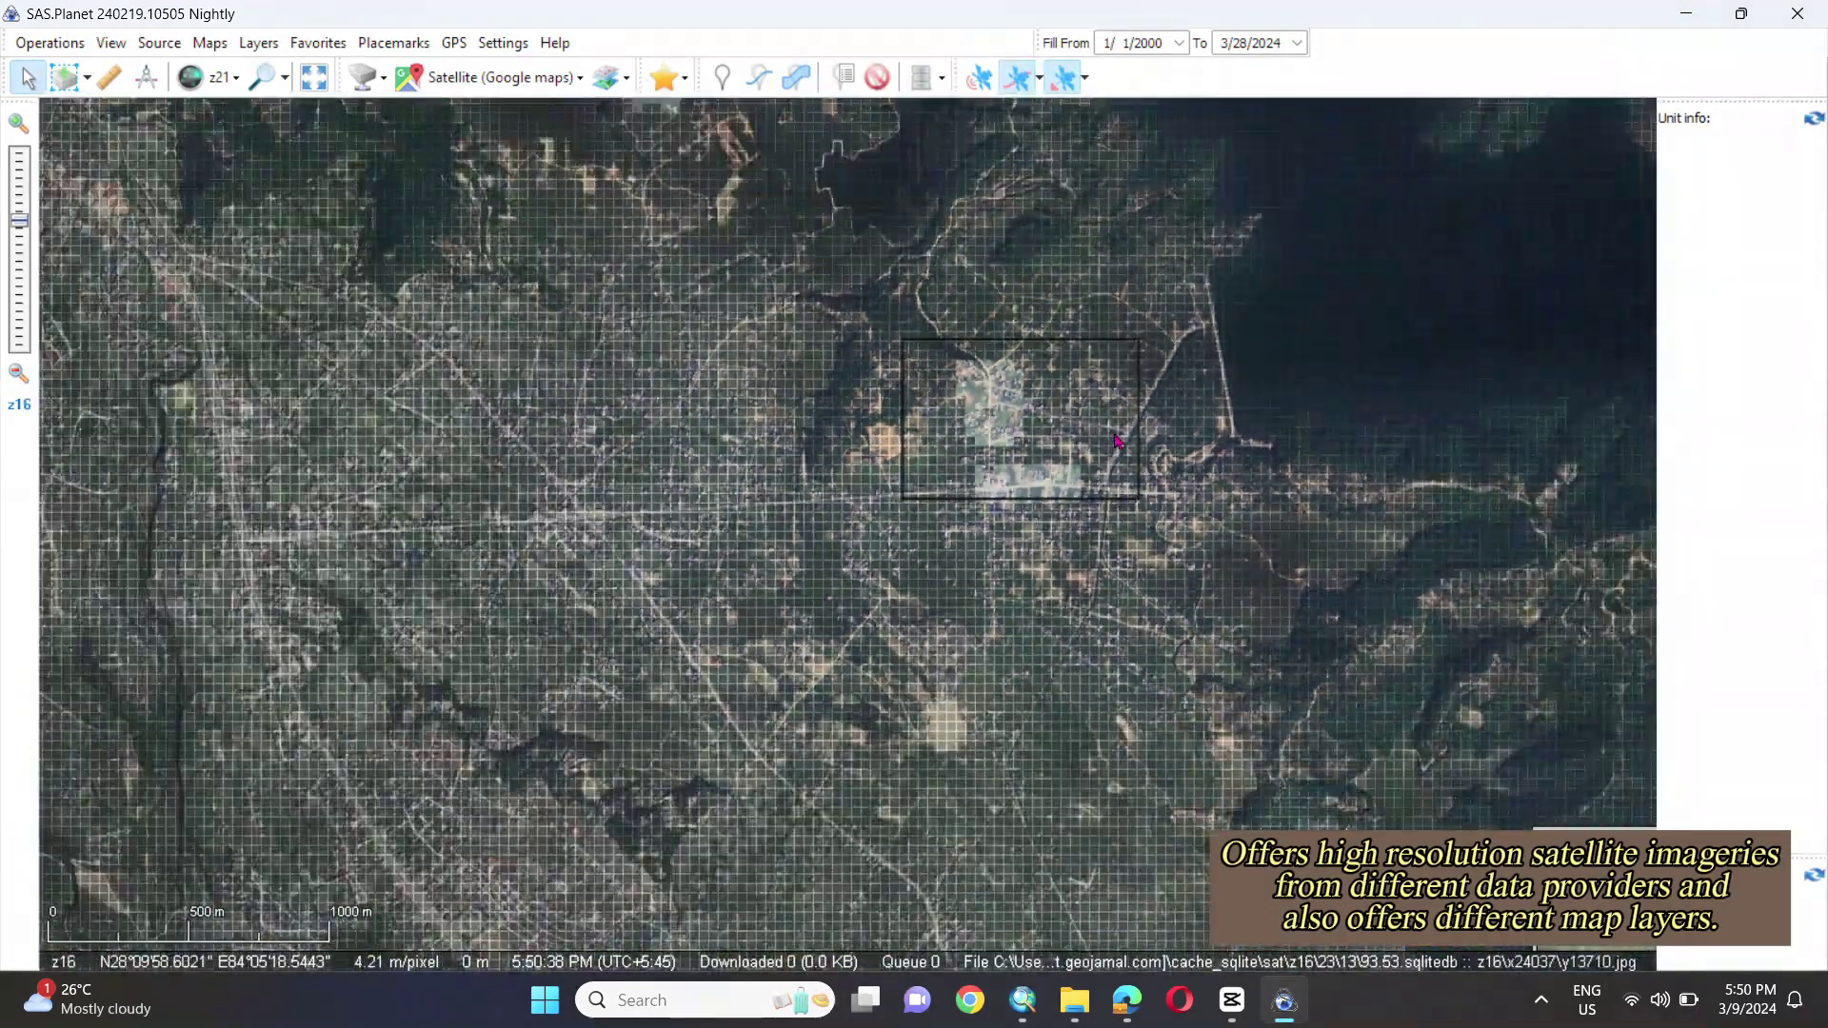
scroll(1117, 441, "down", 2)
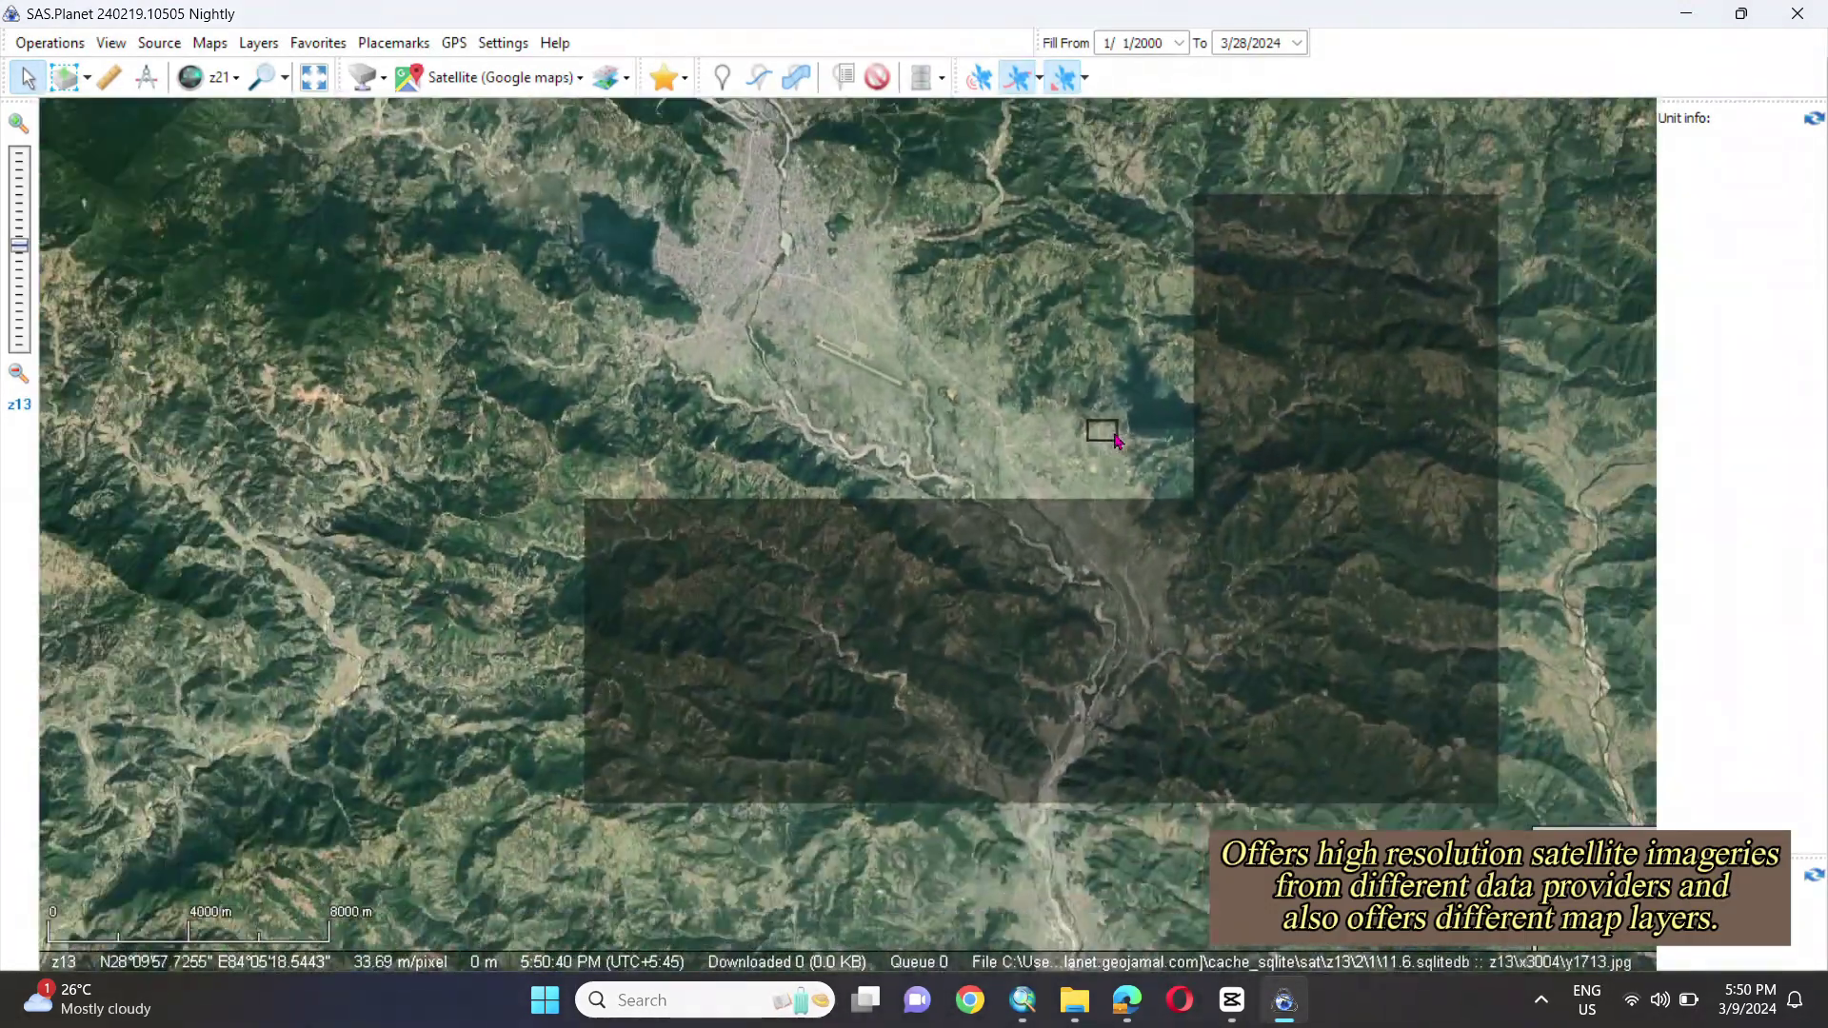
scroll(1117, 441, "down", 2)
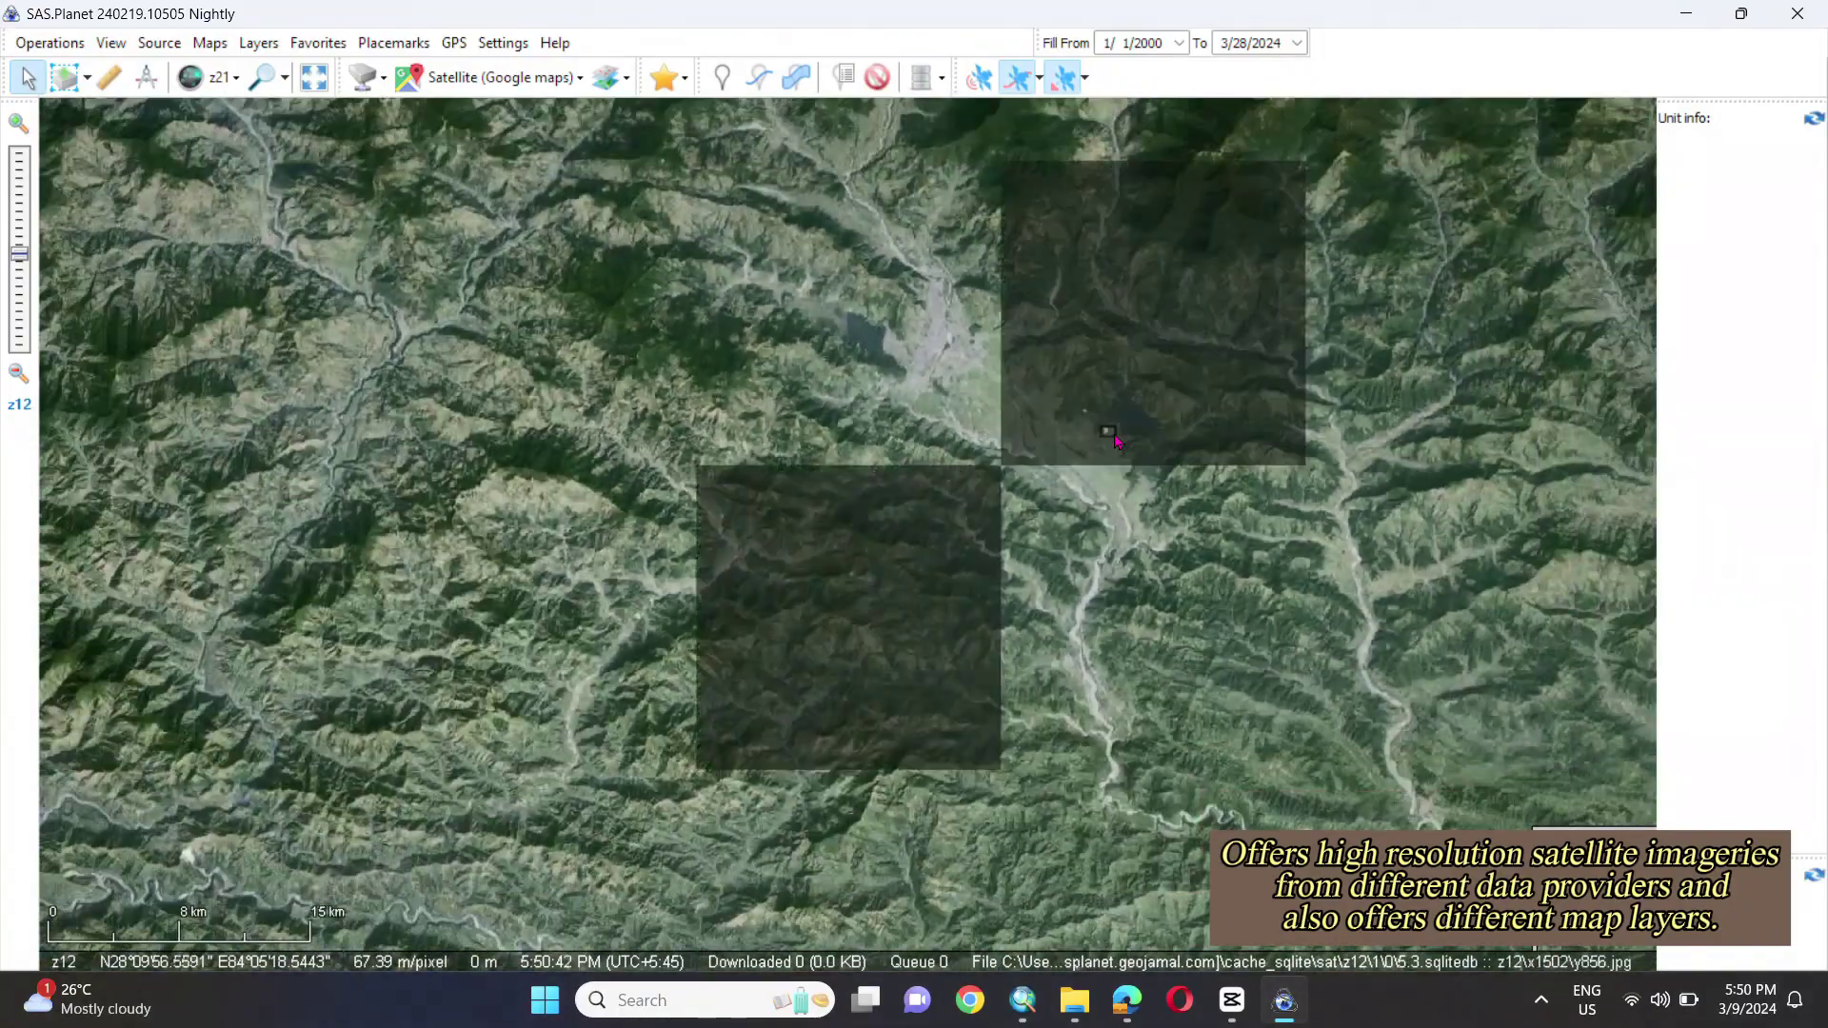
scroll(1117, 441, "down", 4)
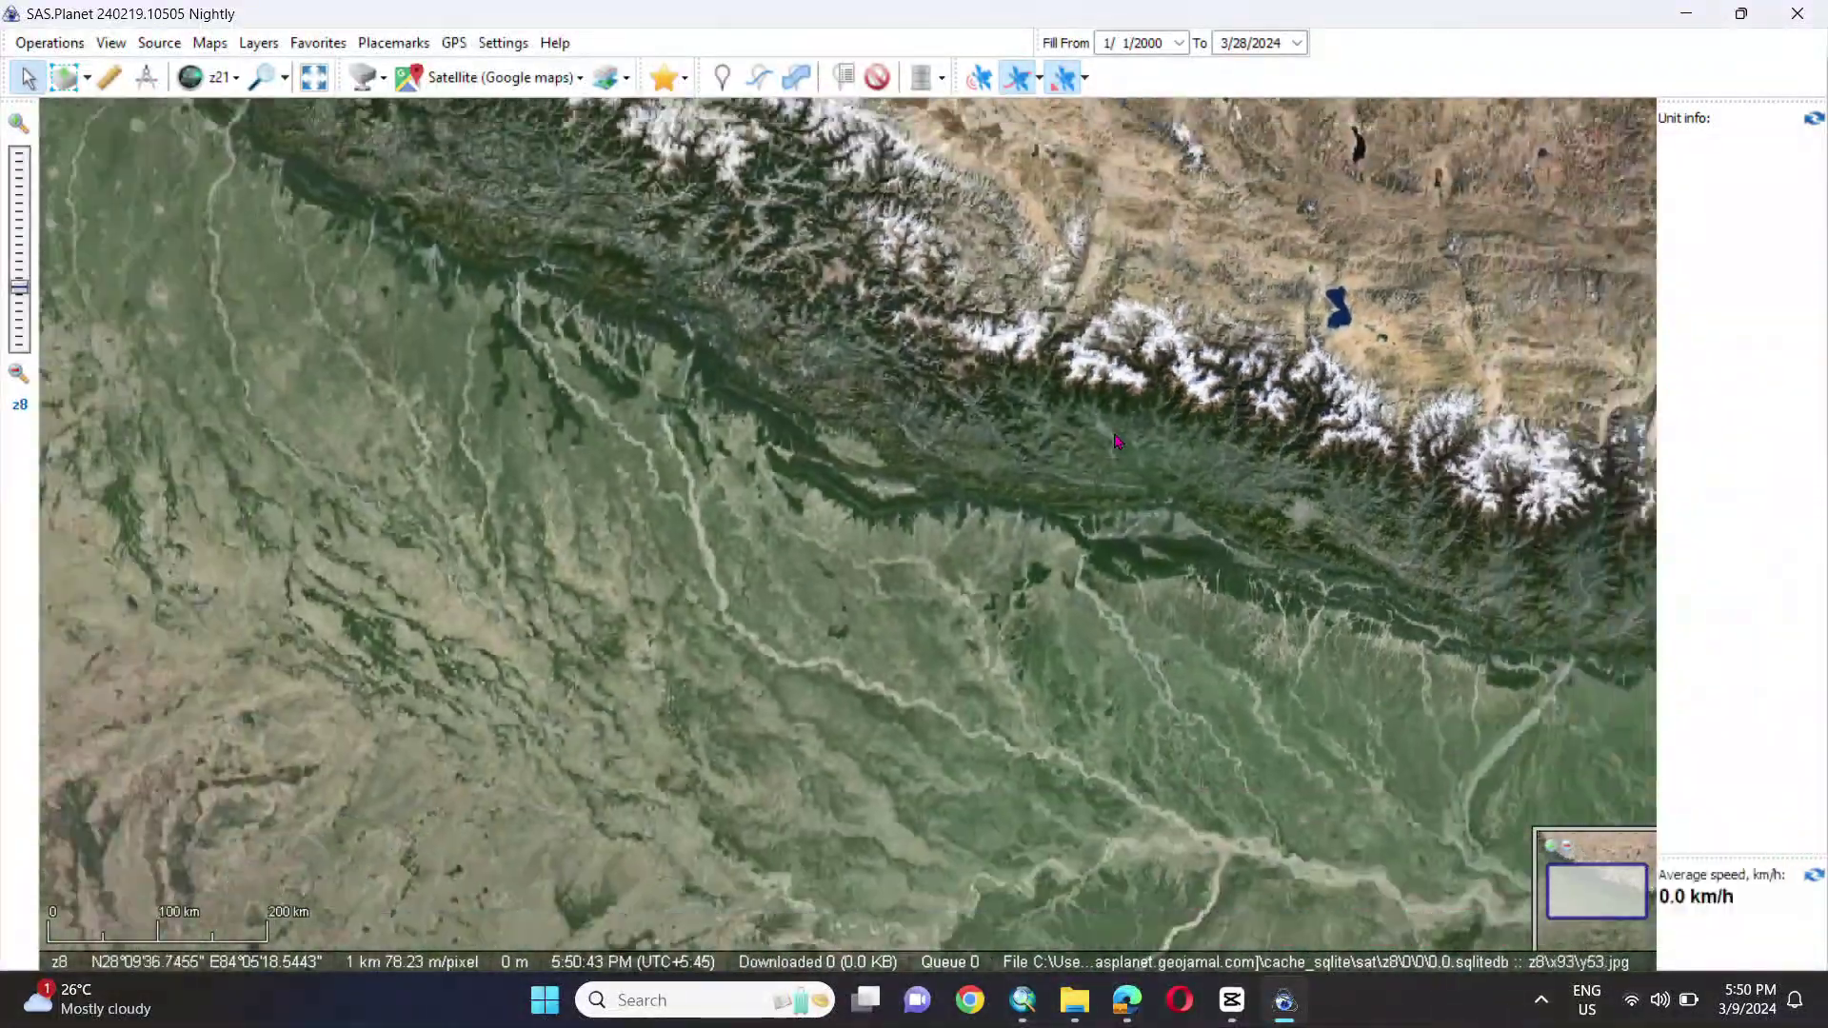
scroll(1117, 441, "down", 3)
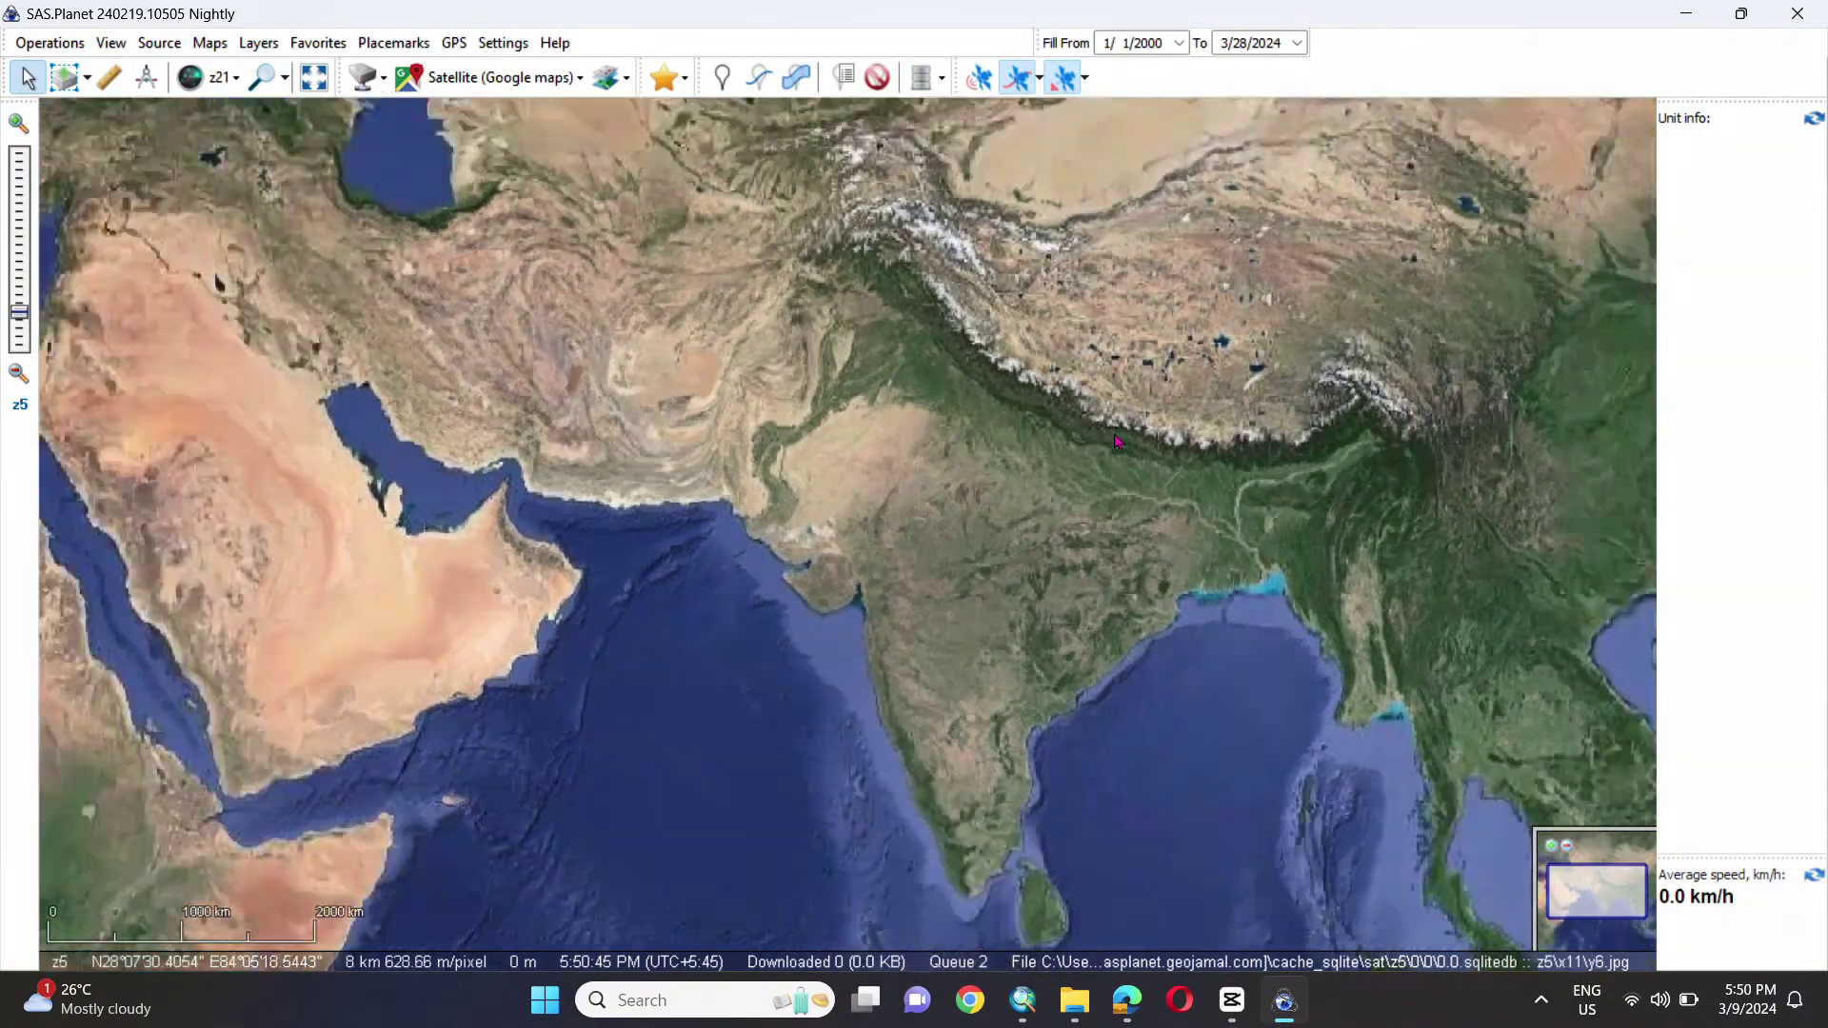
scroll(1116, 441, "down", 2)
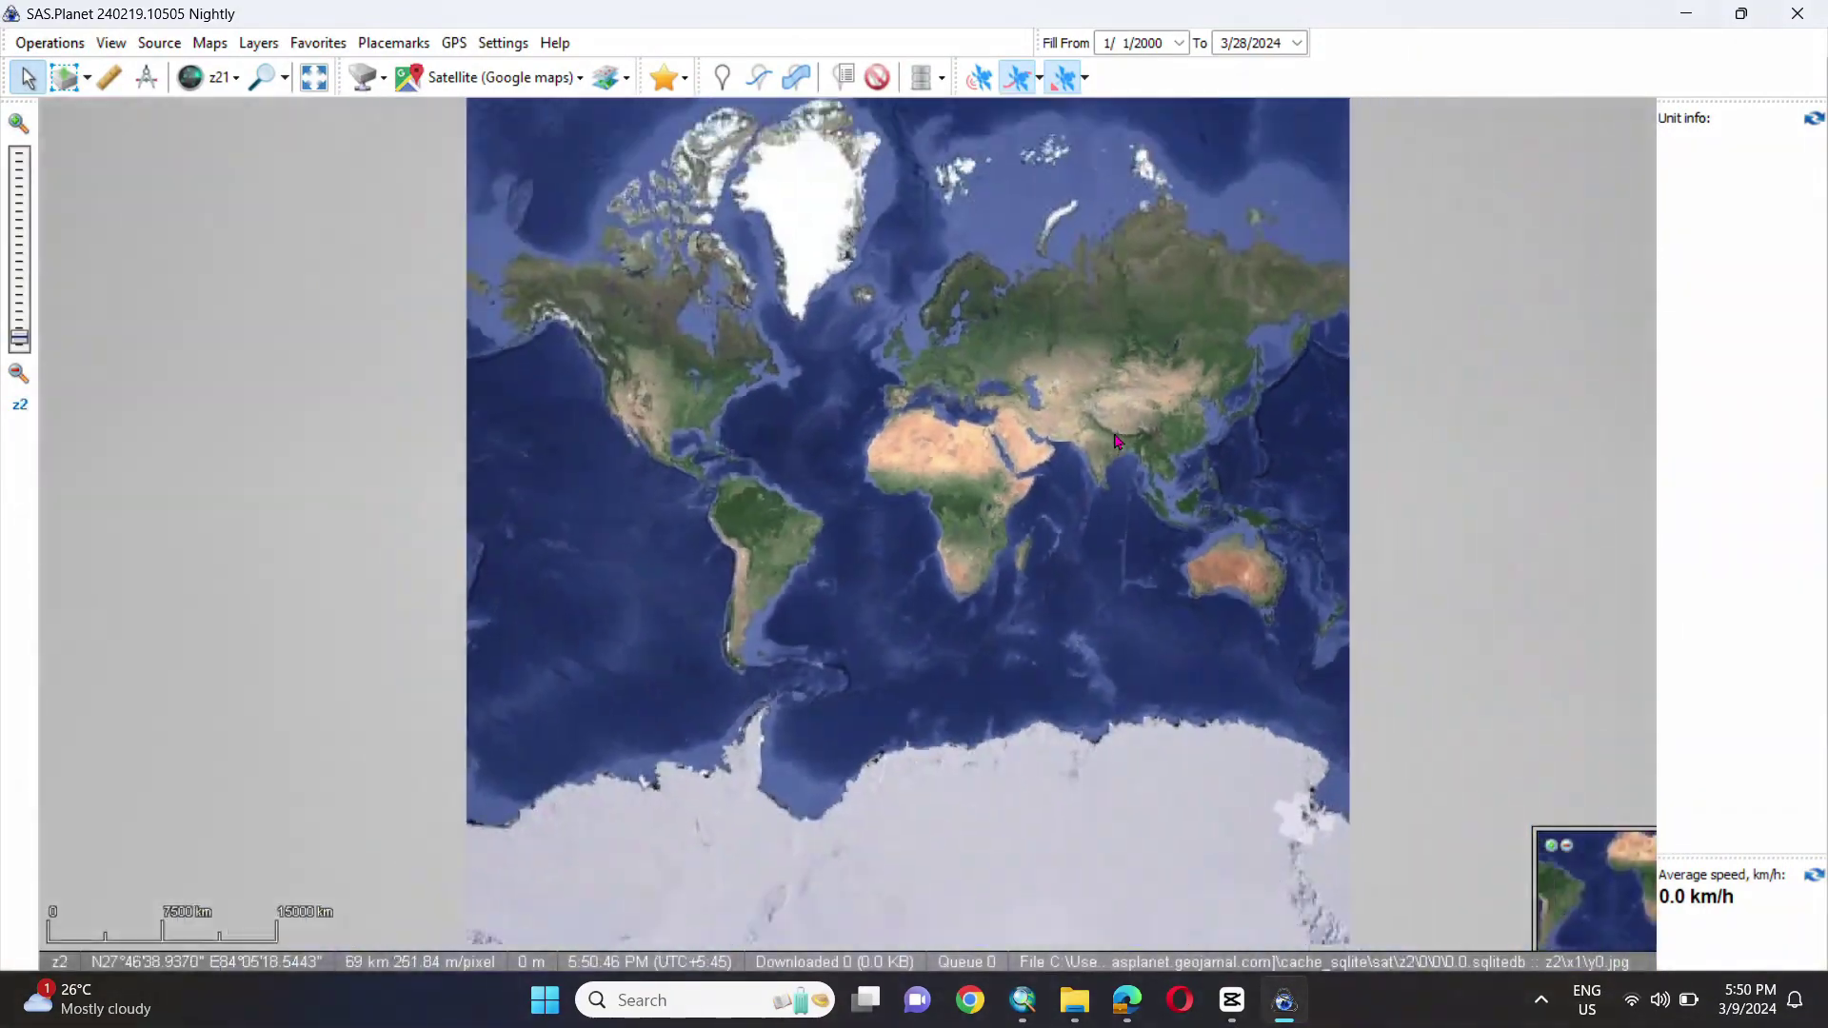
scroll(1117, 441, "up", 1)
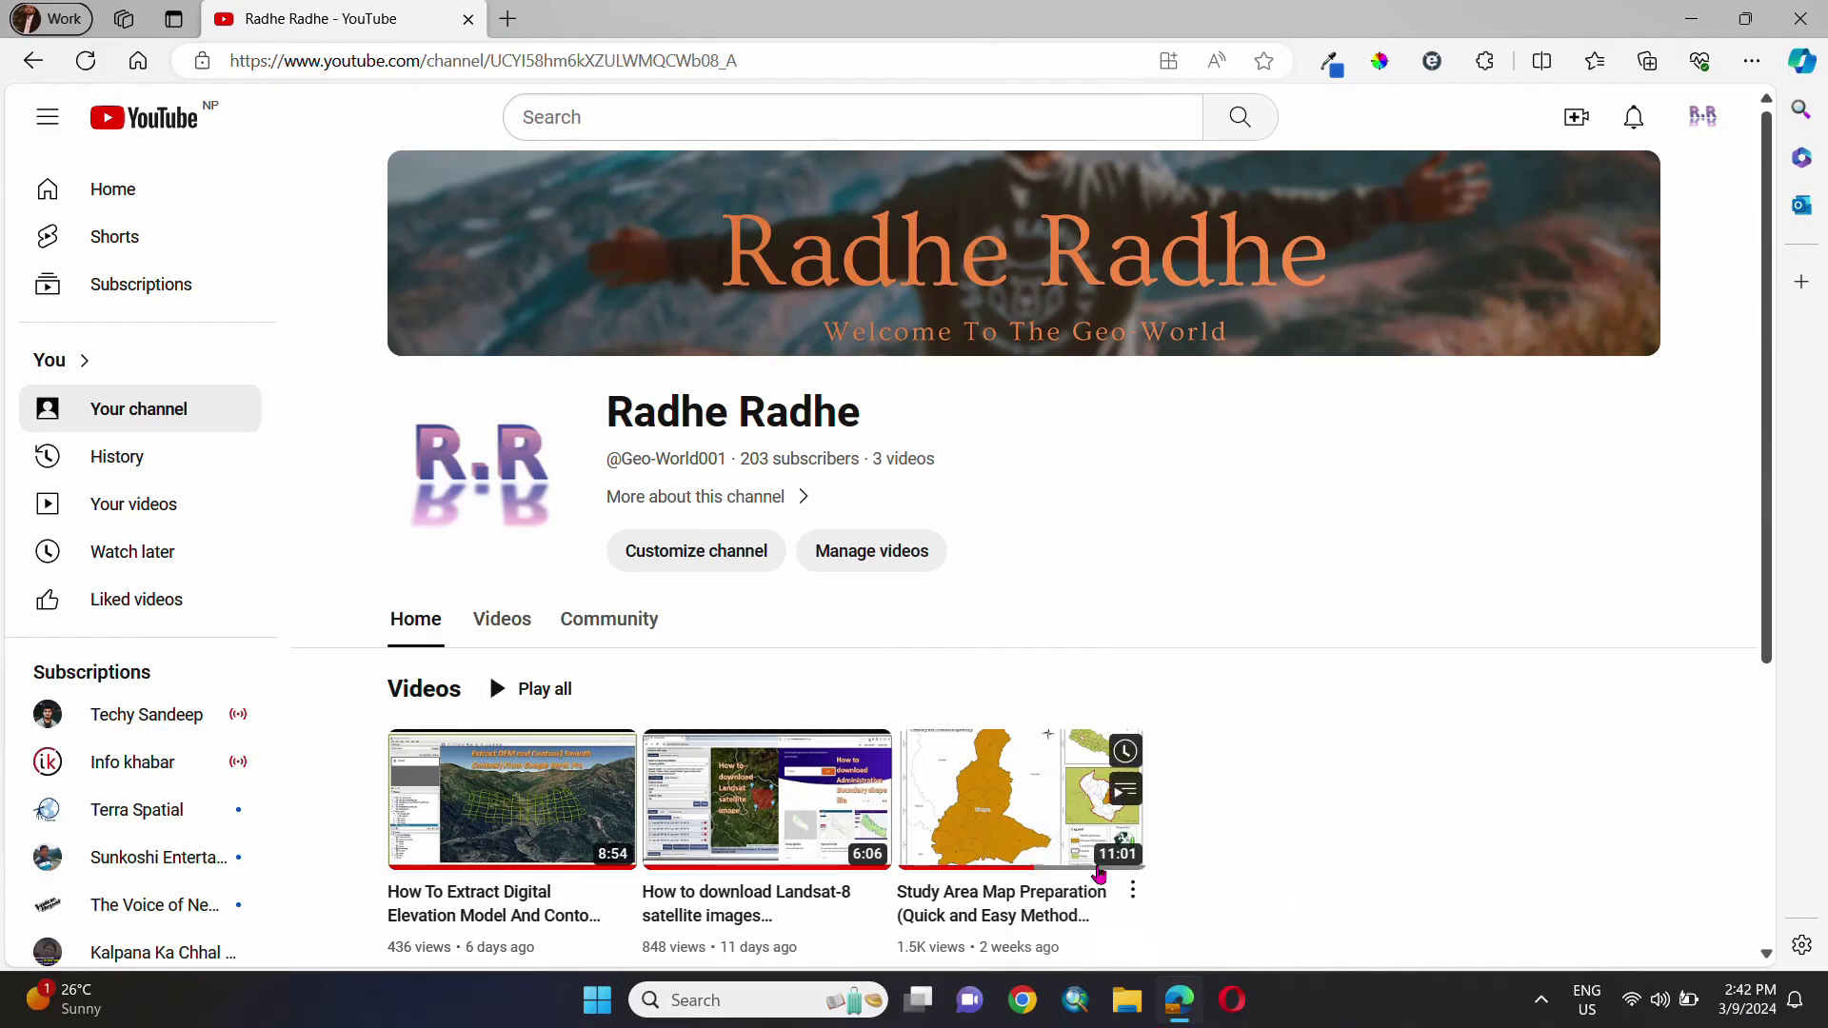
Switch to Microsoft Edge and search the web for "sas planet download" in a new tab.
mouse_move(1194, 1007)
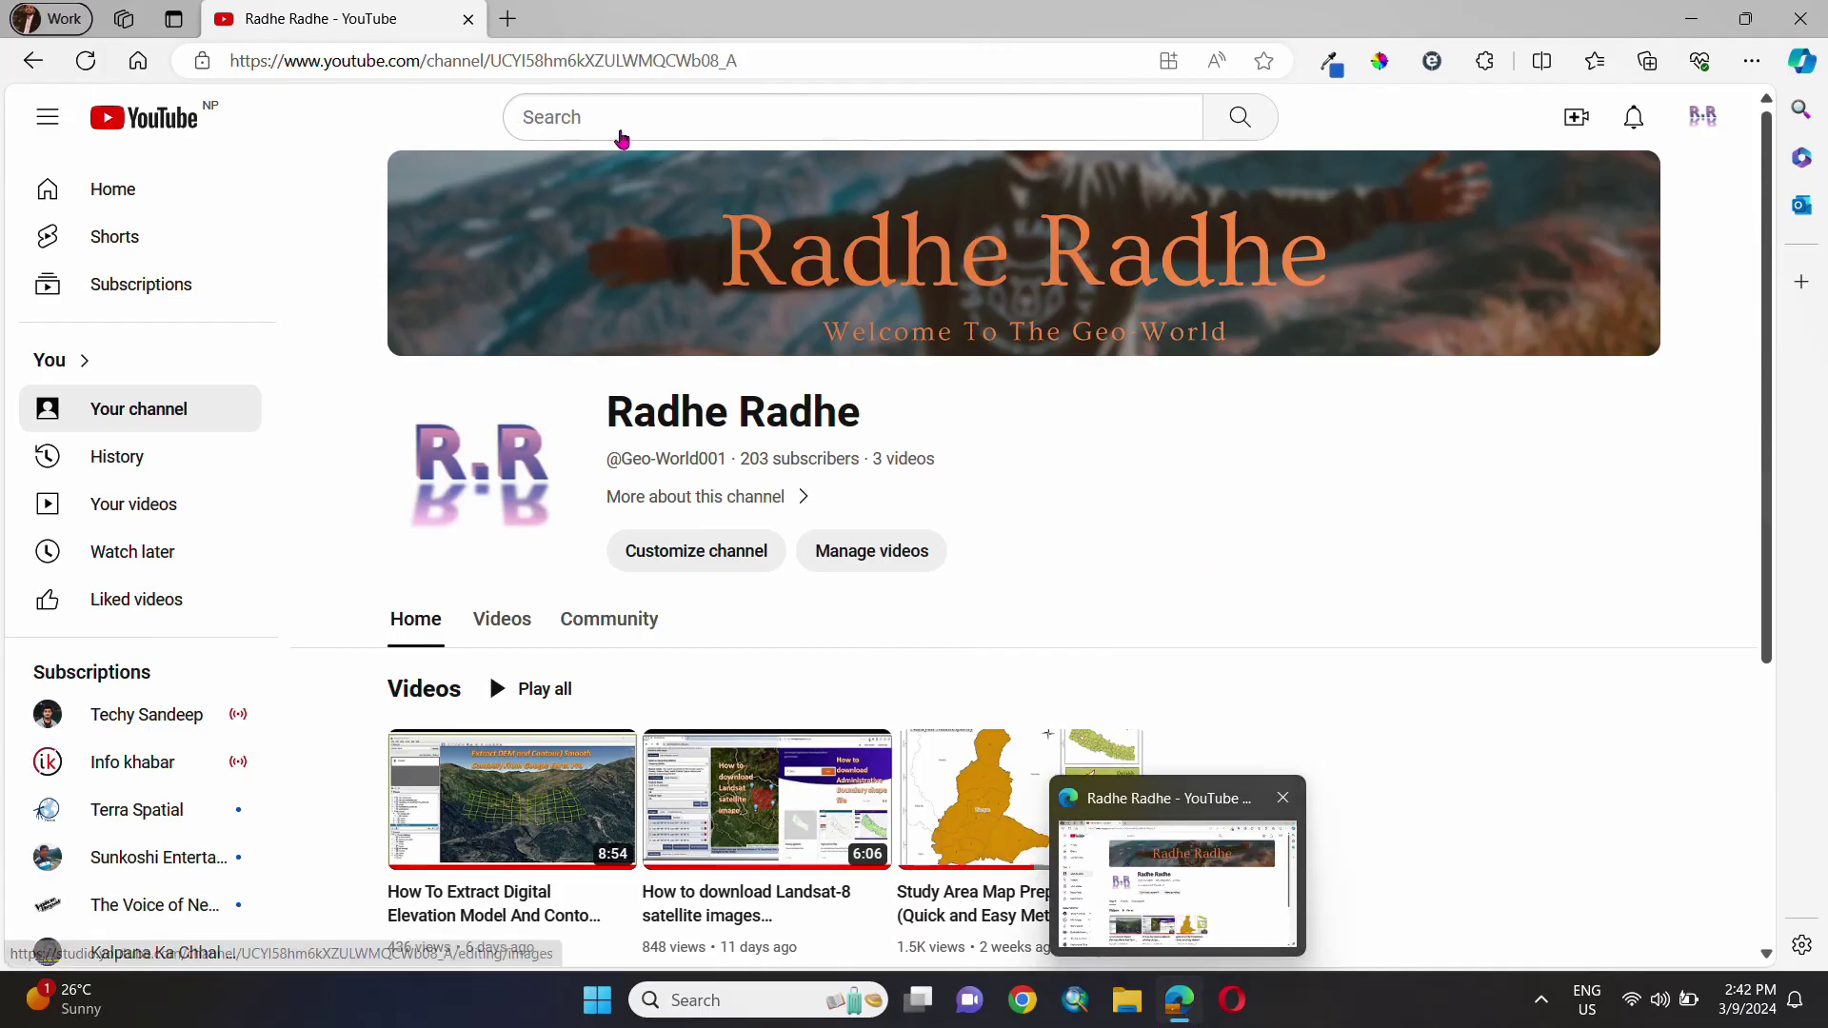
left_click(507, 19)
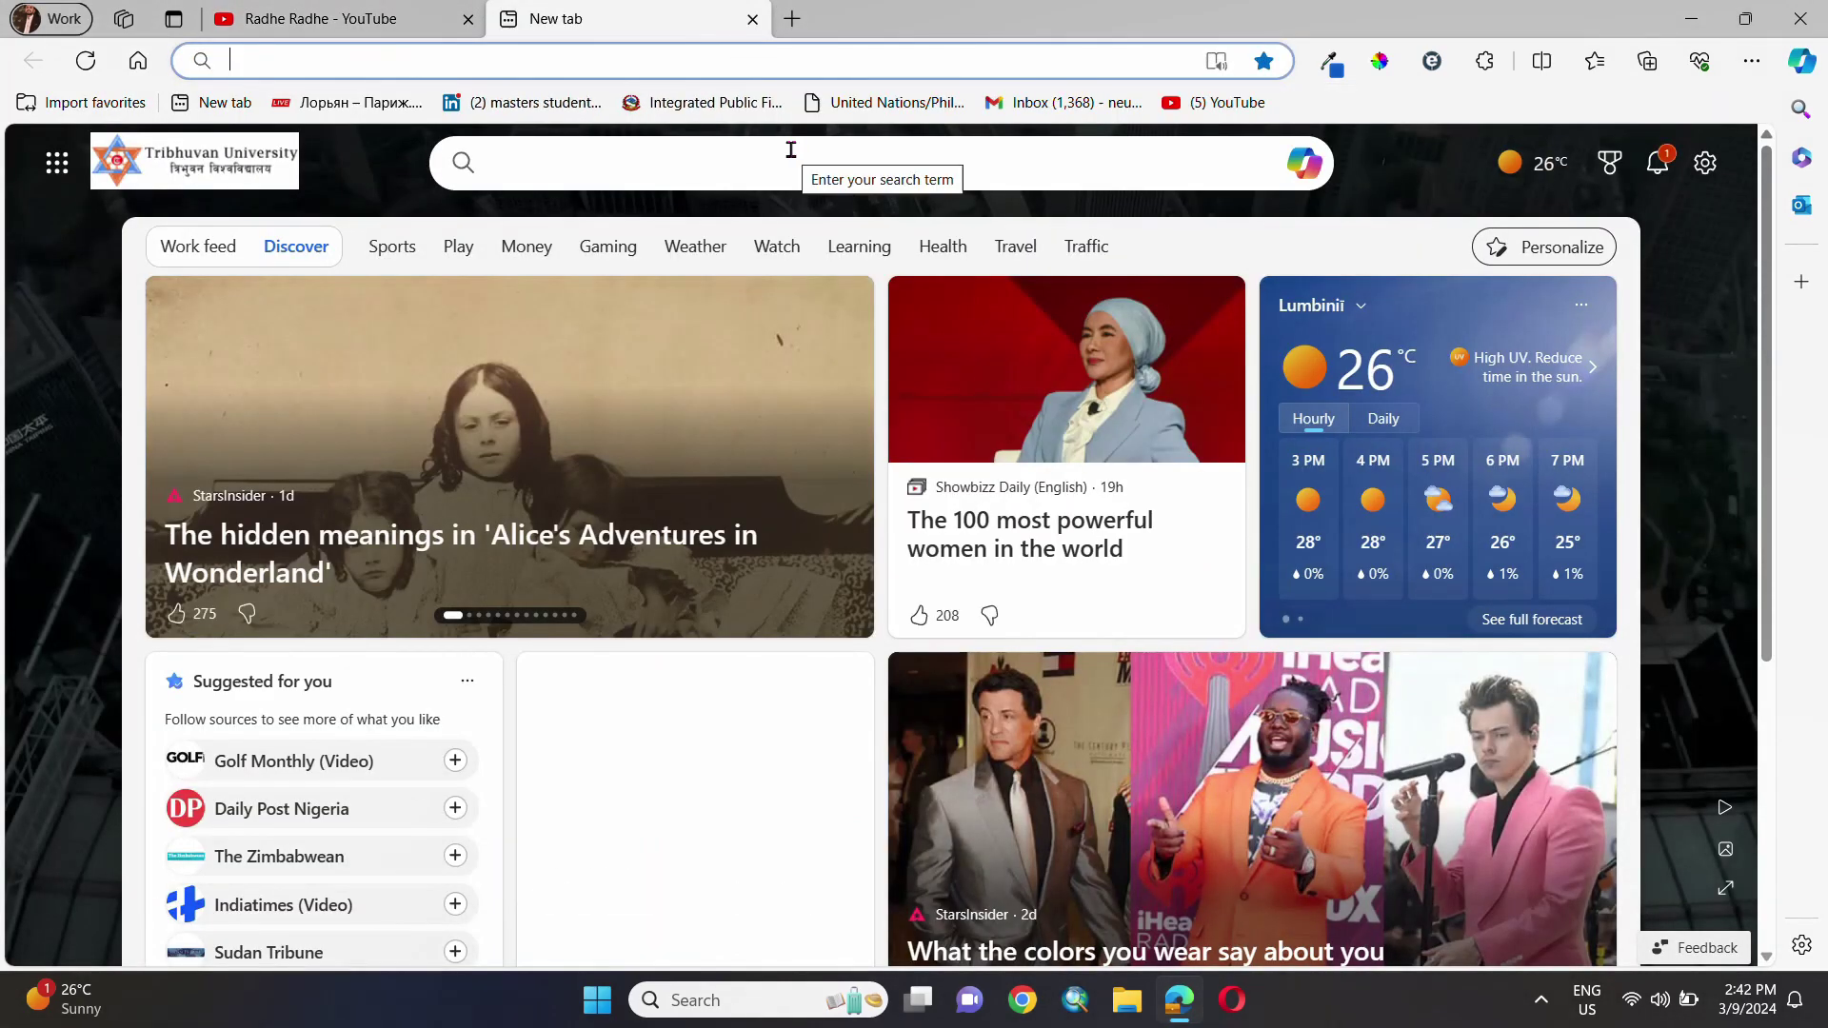
type("sas")
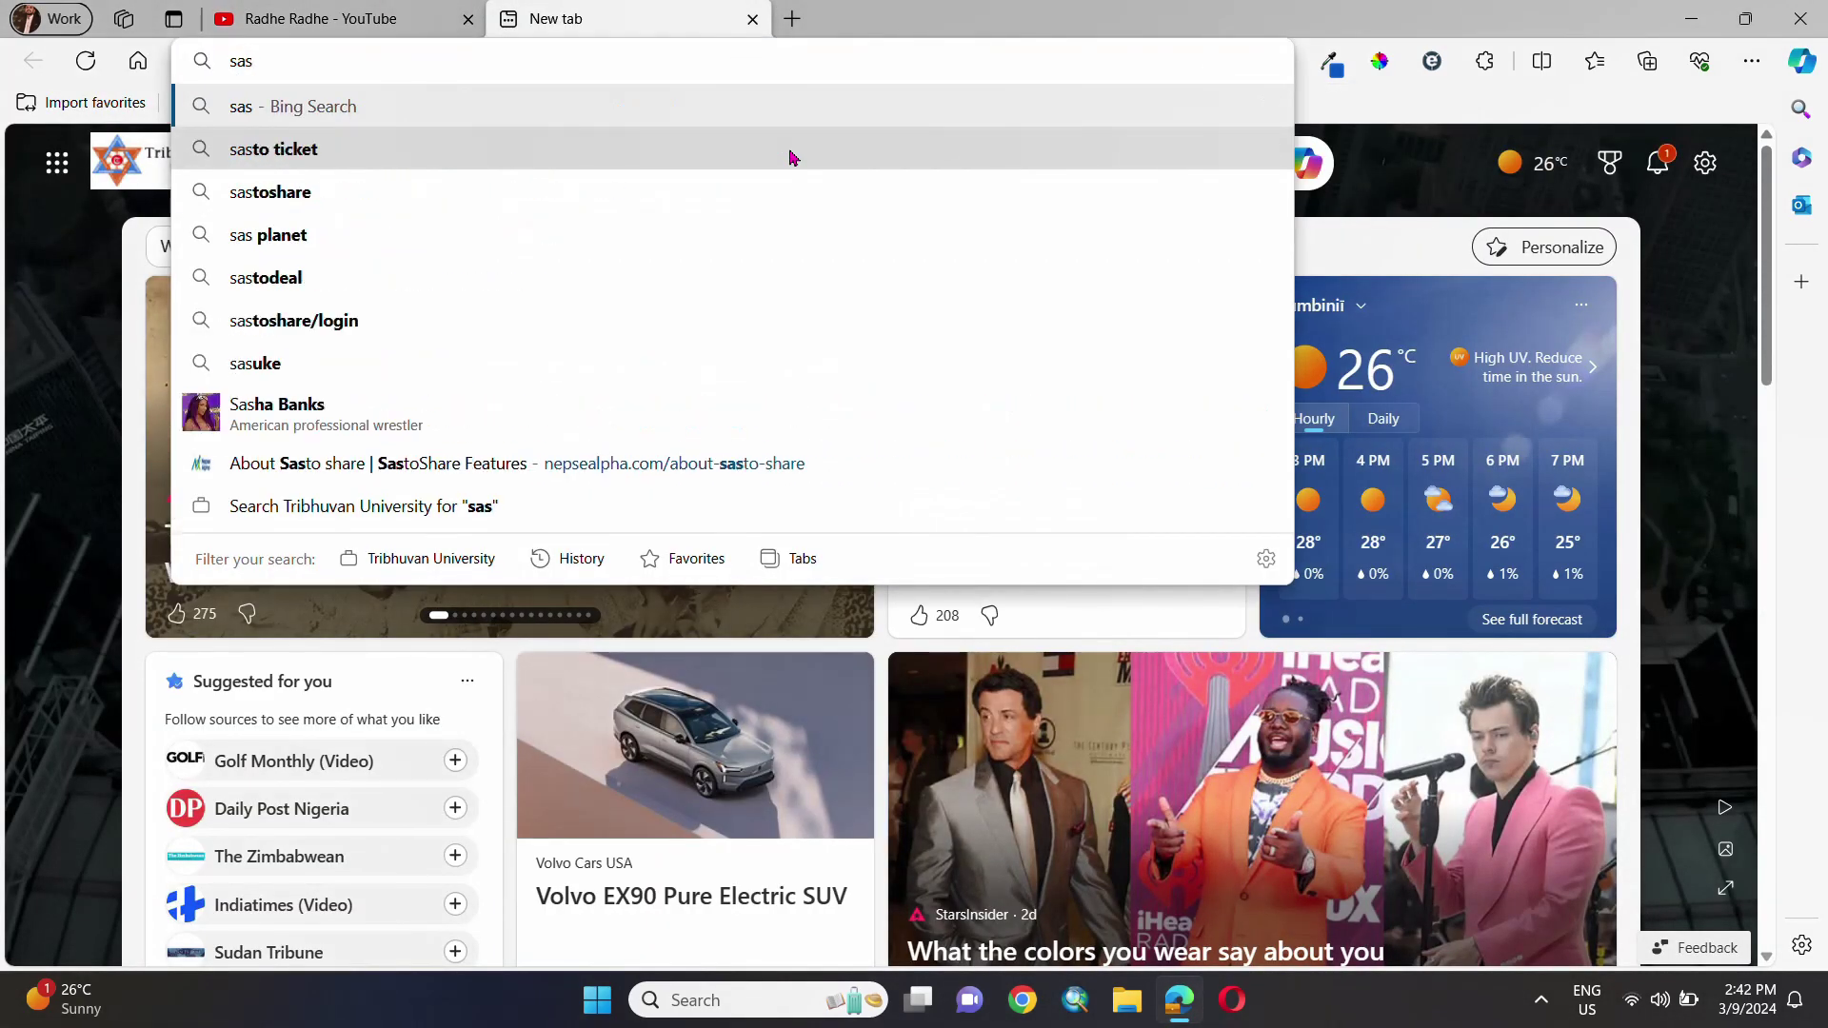
type(" planet")
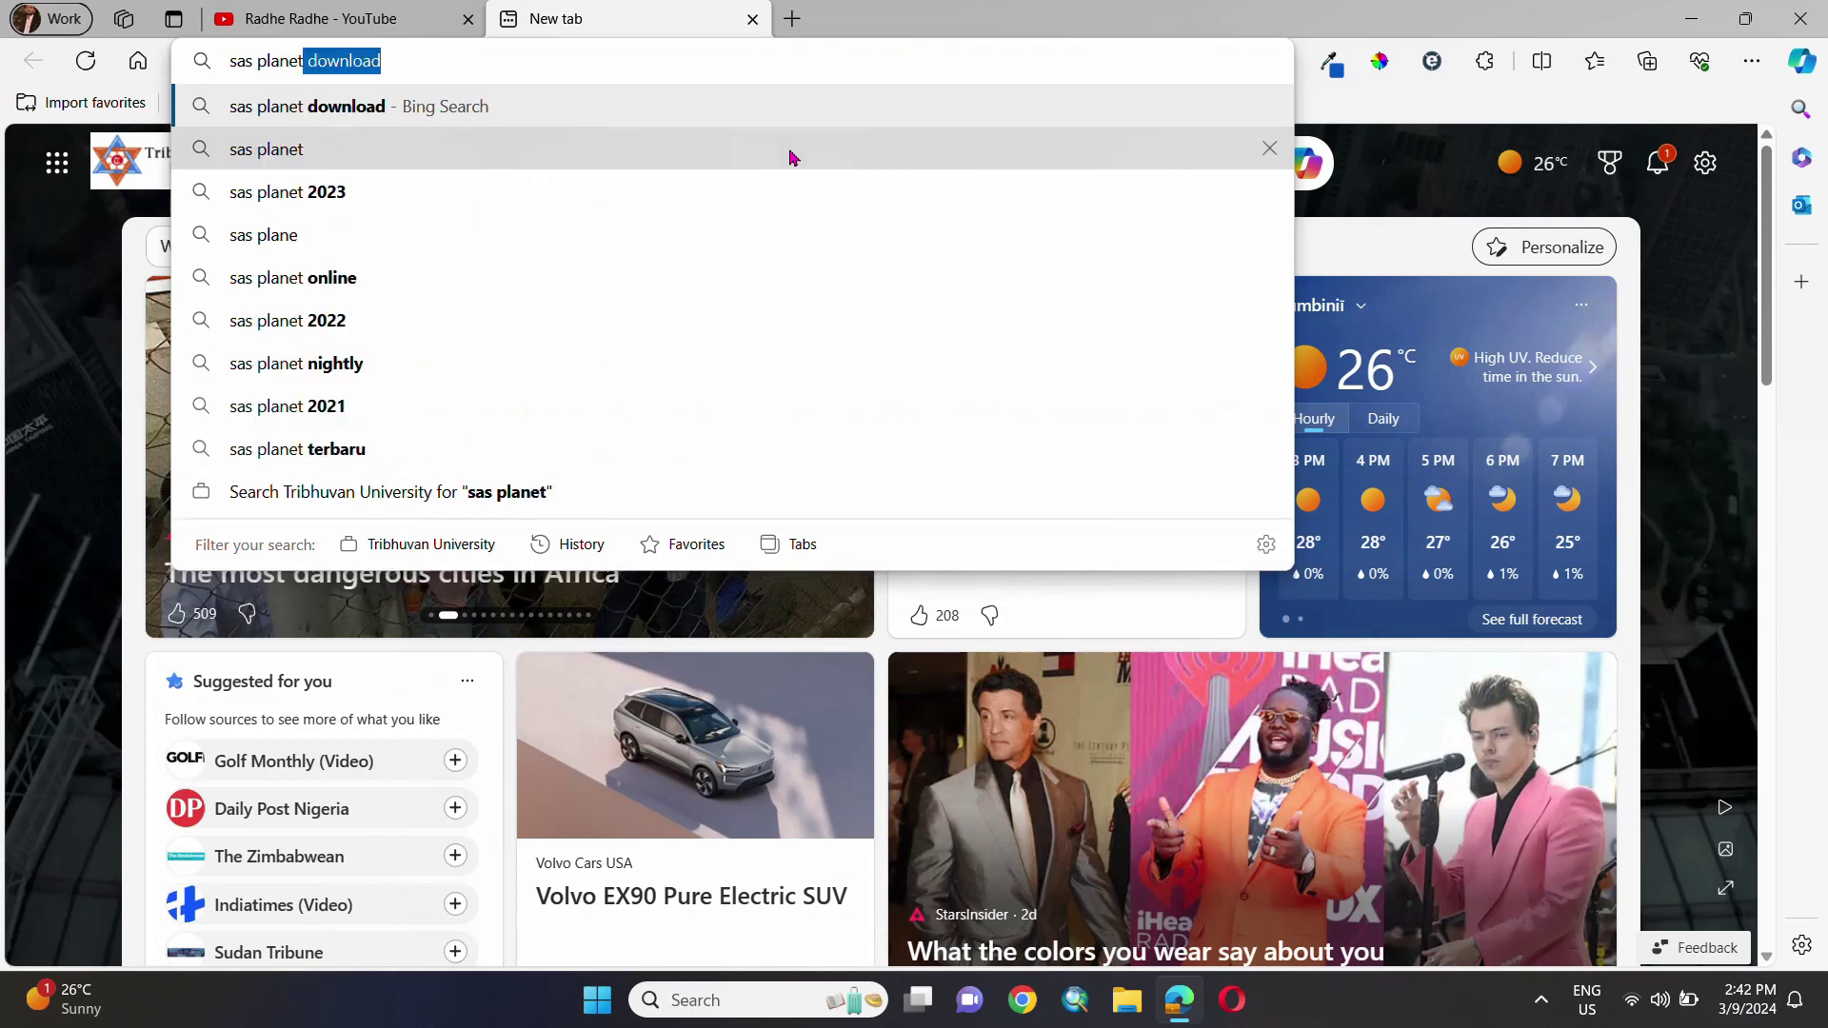
key("Return")
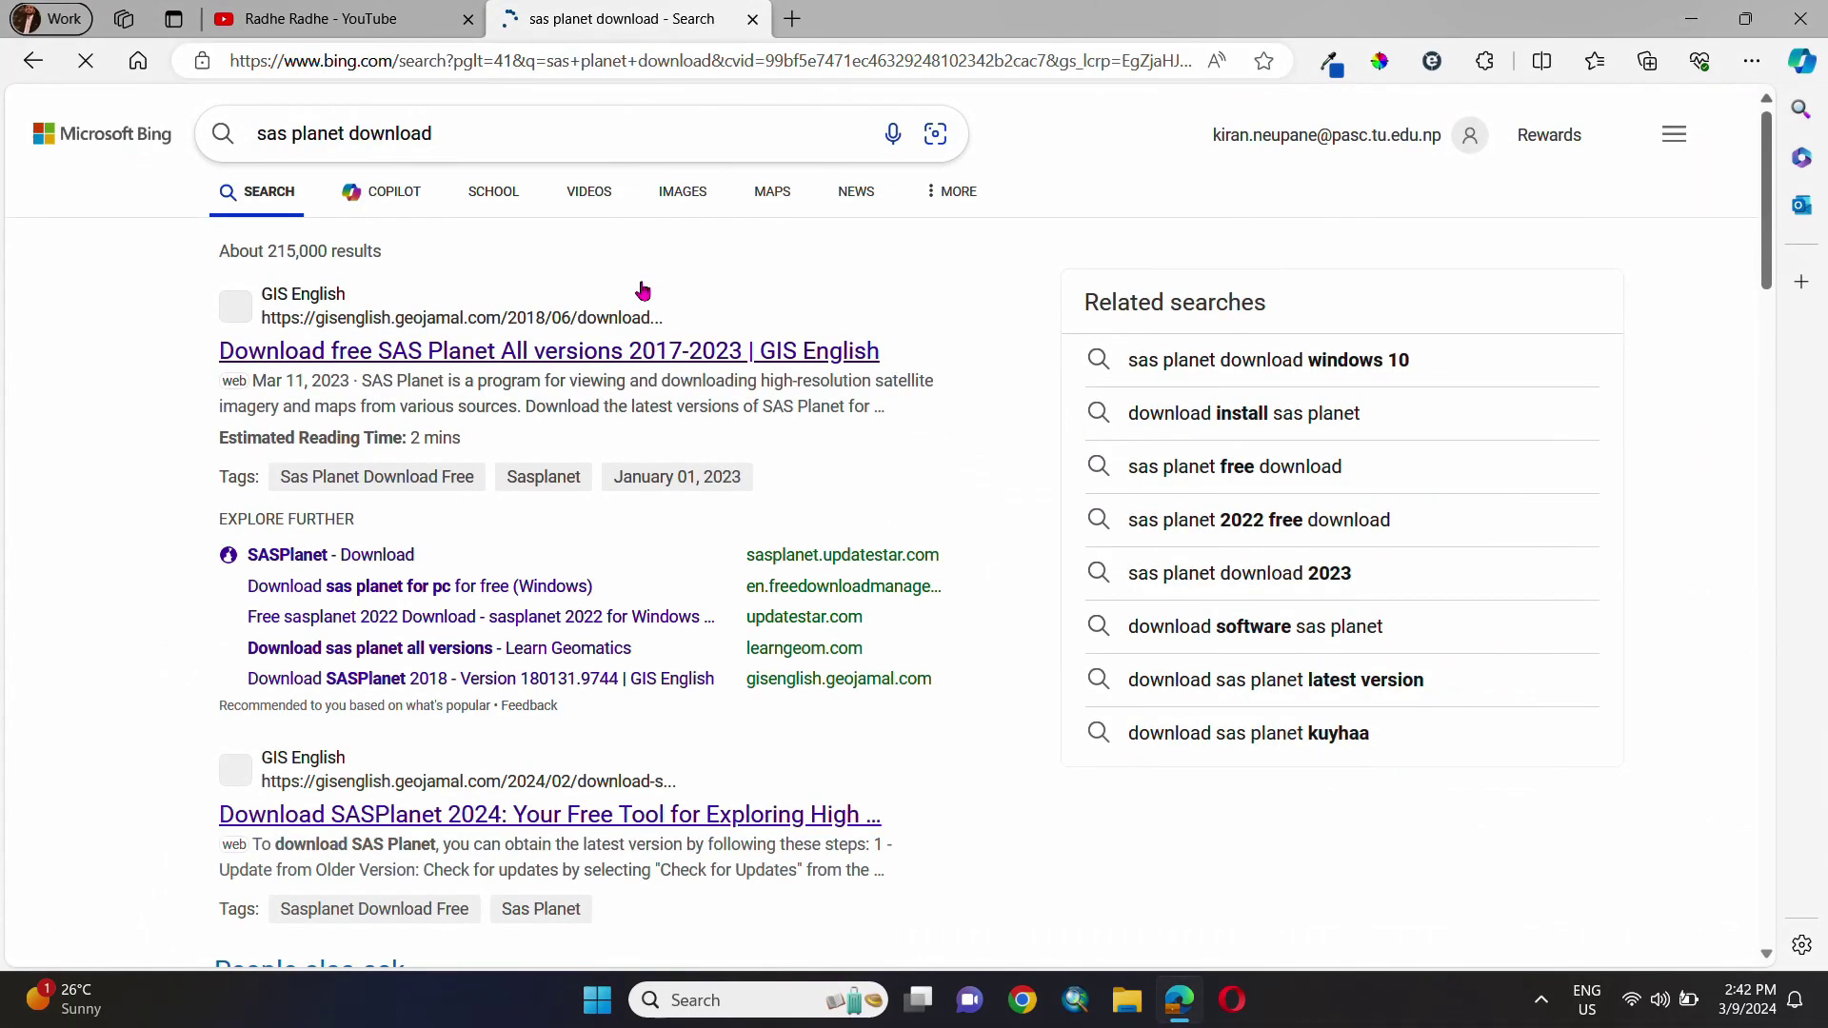
Review the GIS English page offering all SAS Planet versions 2017-2023, and return to the search results.
left_click(523, 351)
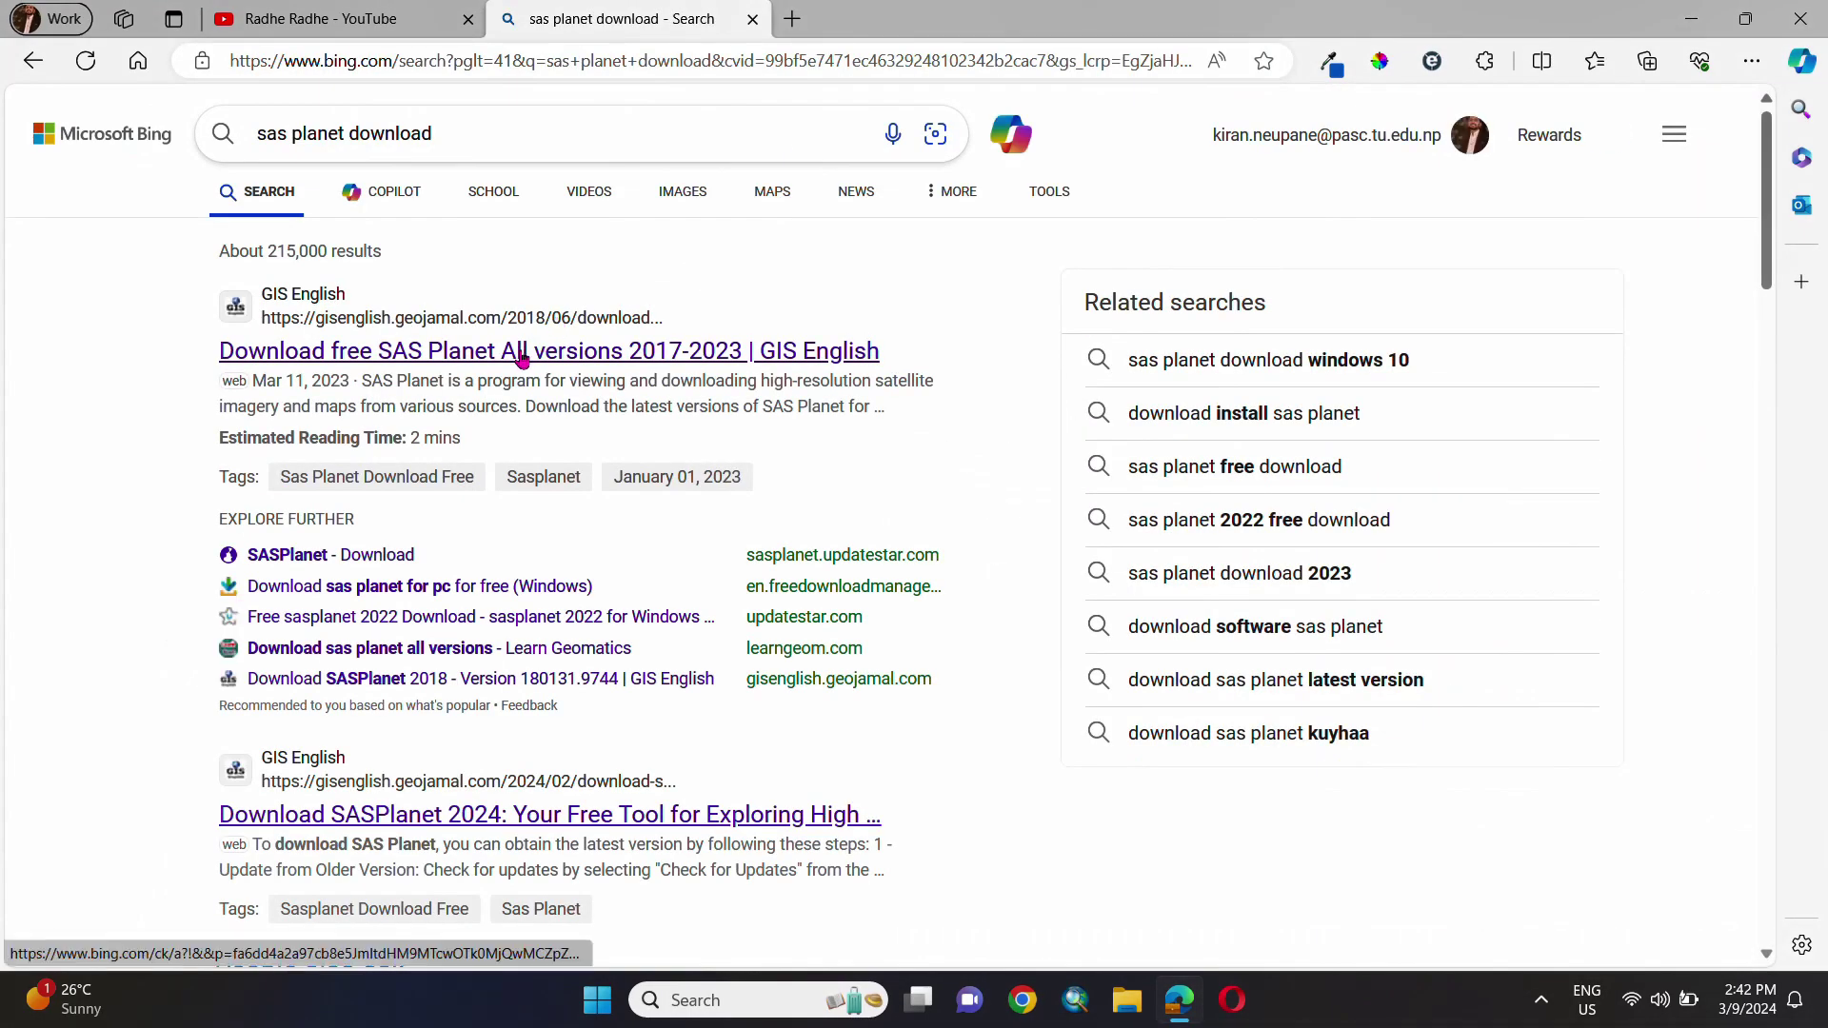
scroll(650, 492, "down", 10)
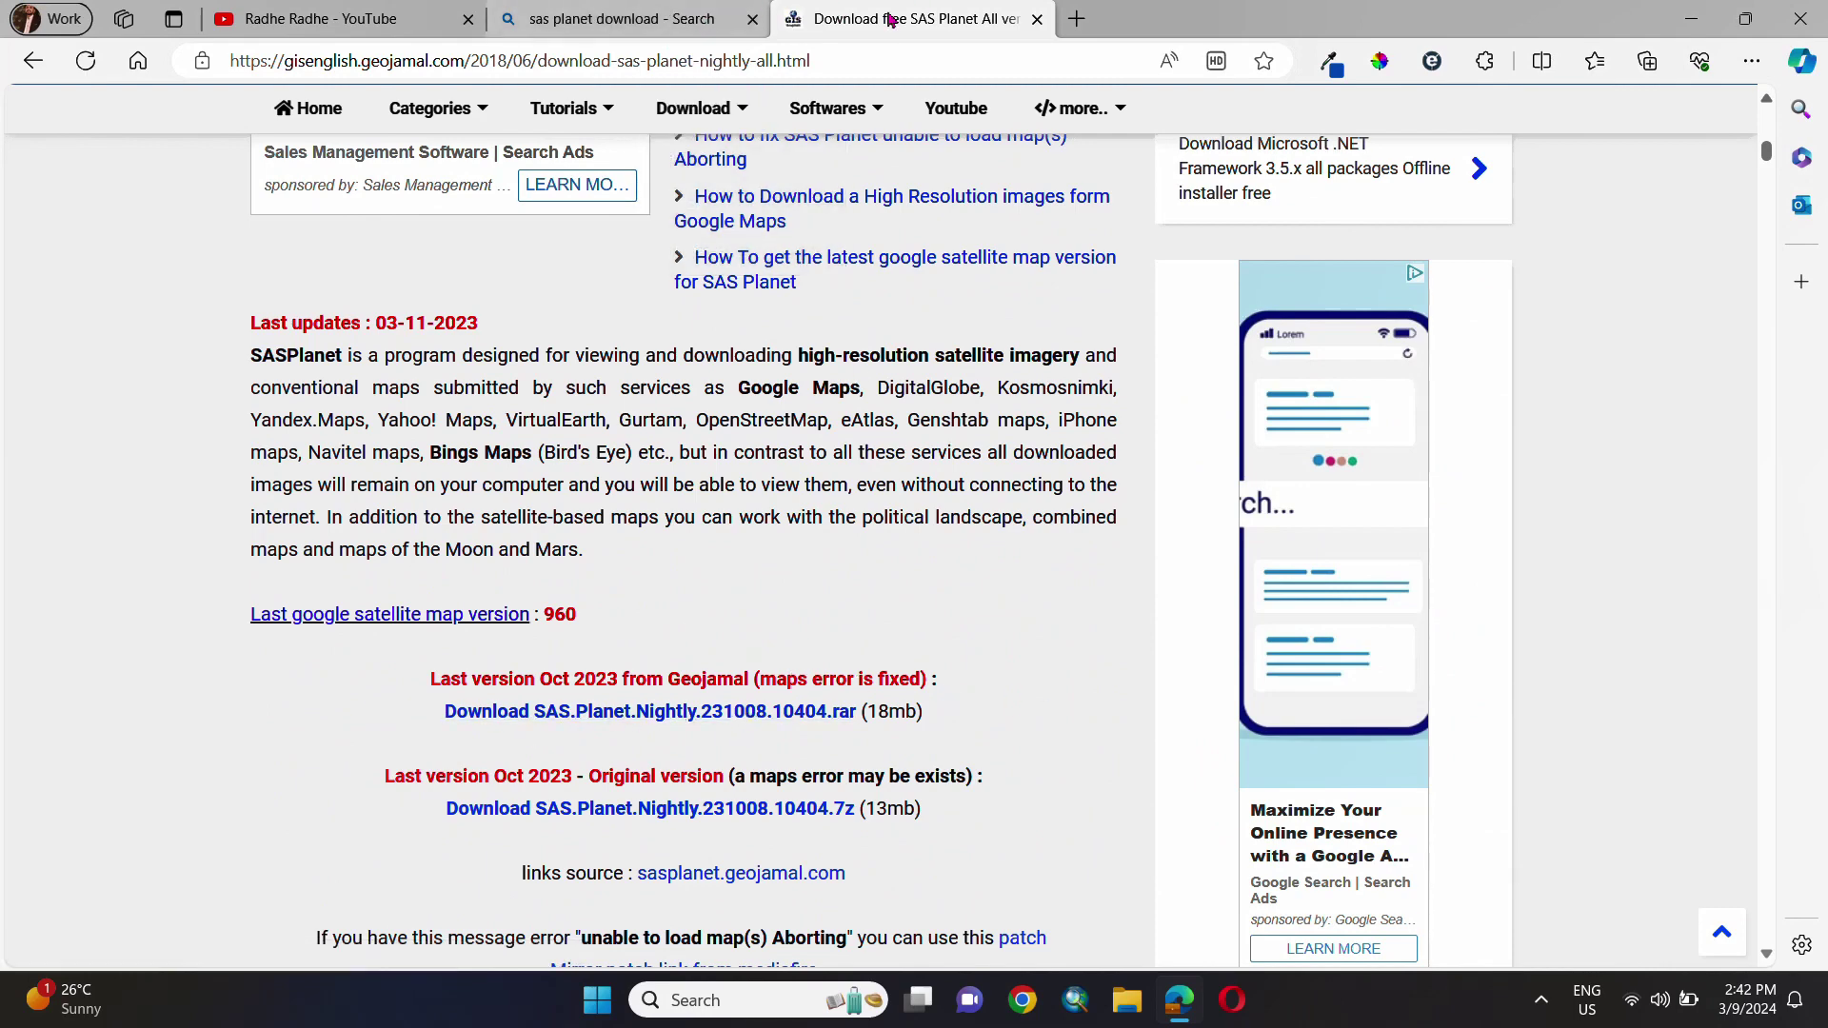
left_click(696, 18)
Open the GIS English article "Download SASPlanet 2024" and find its Downloading SASPlanet section.
scroll(442, 380, "down", 3)
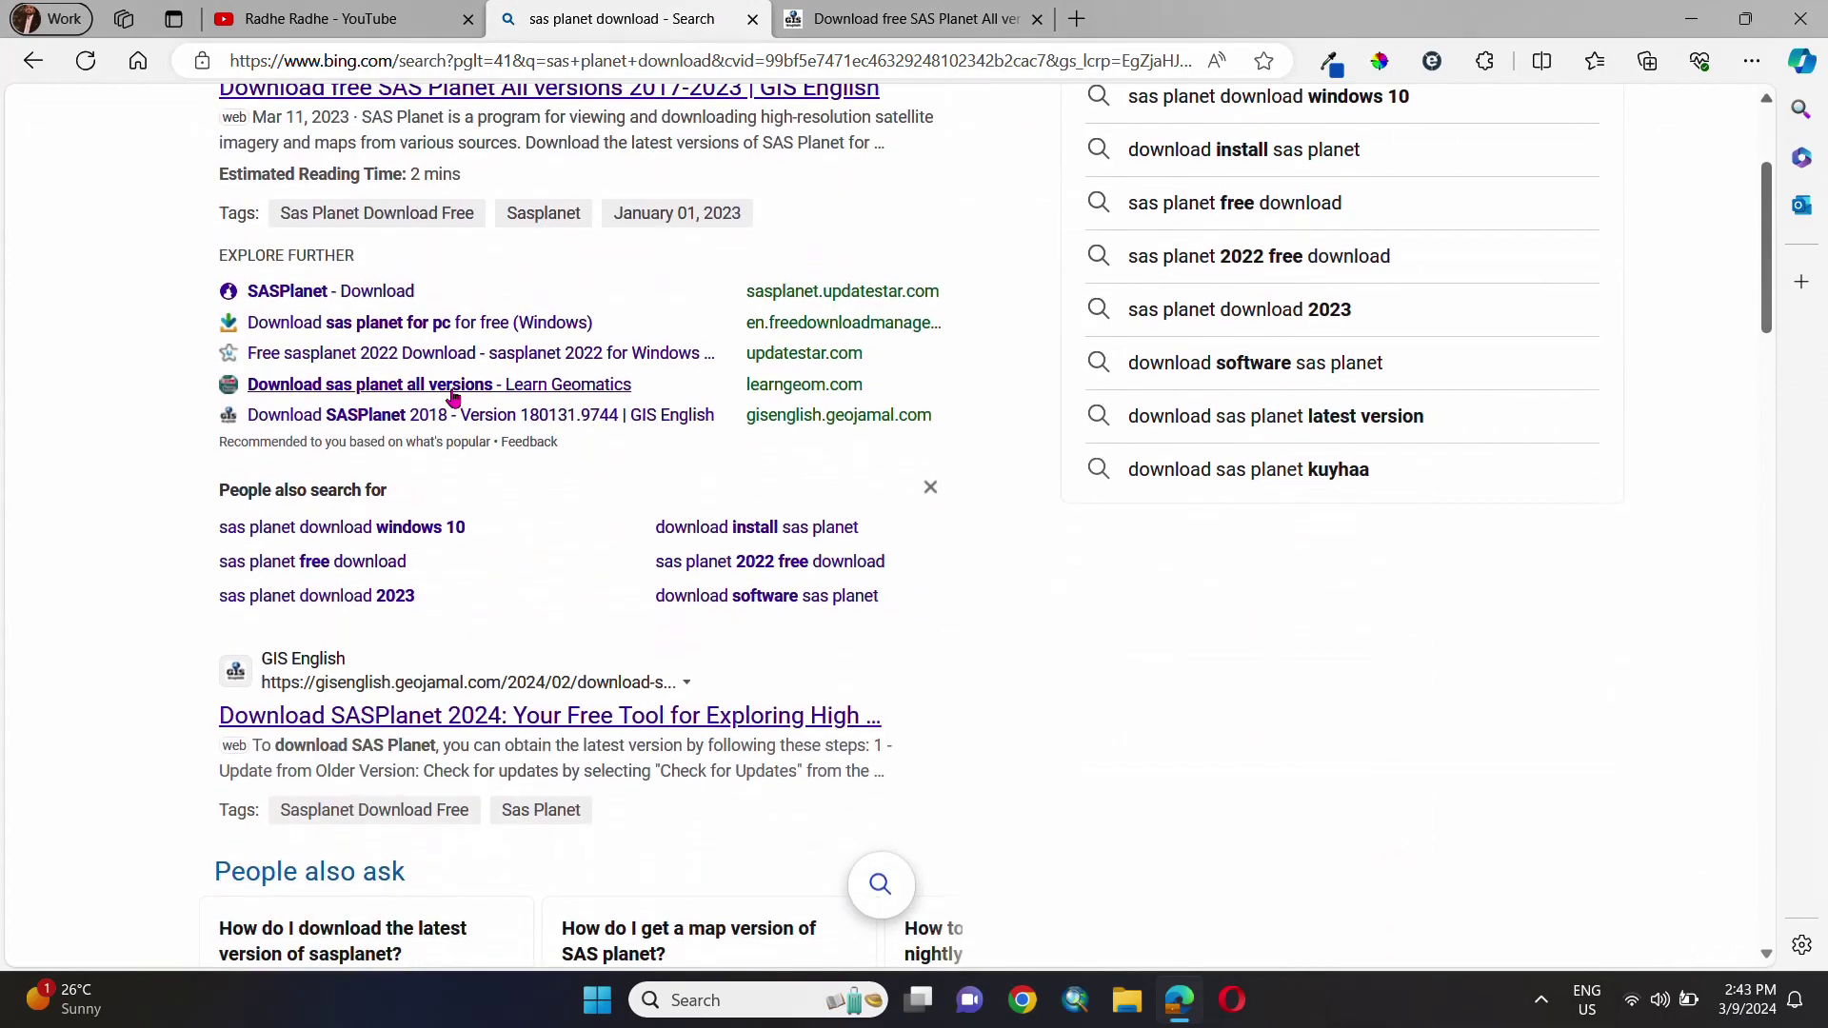
left_click(462, 716)
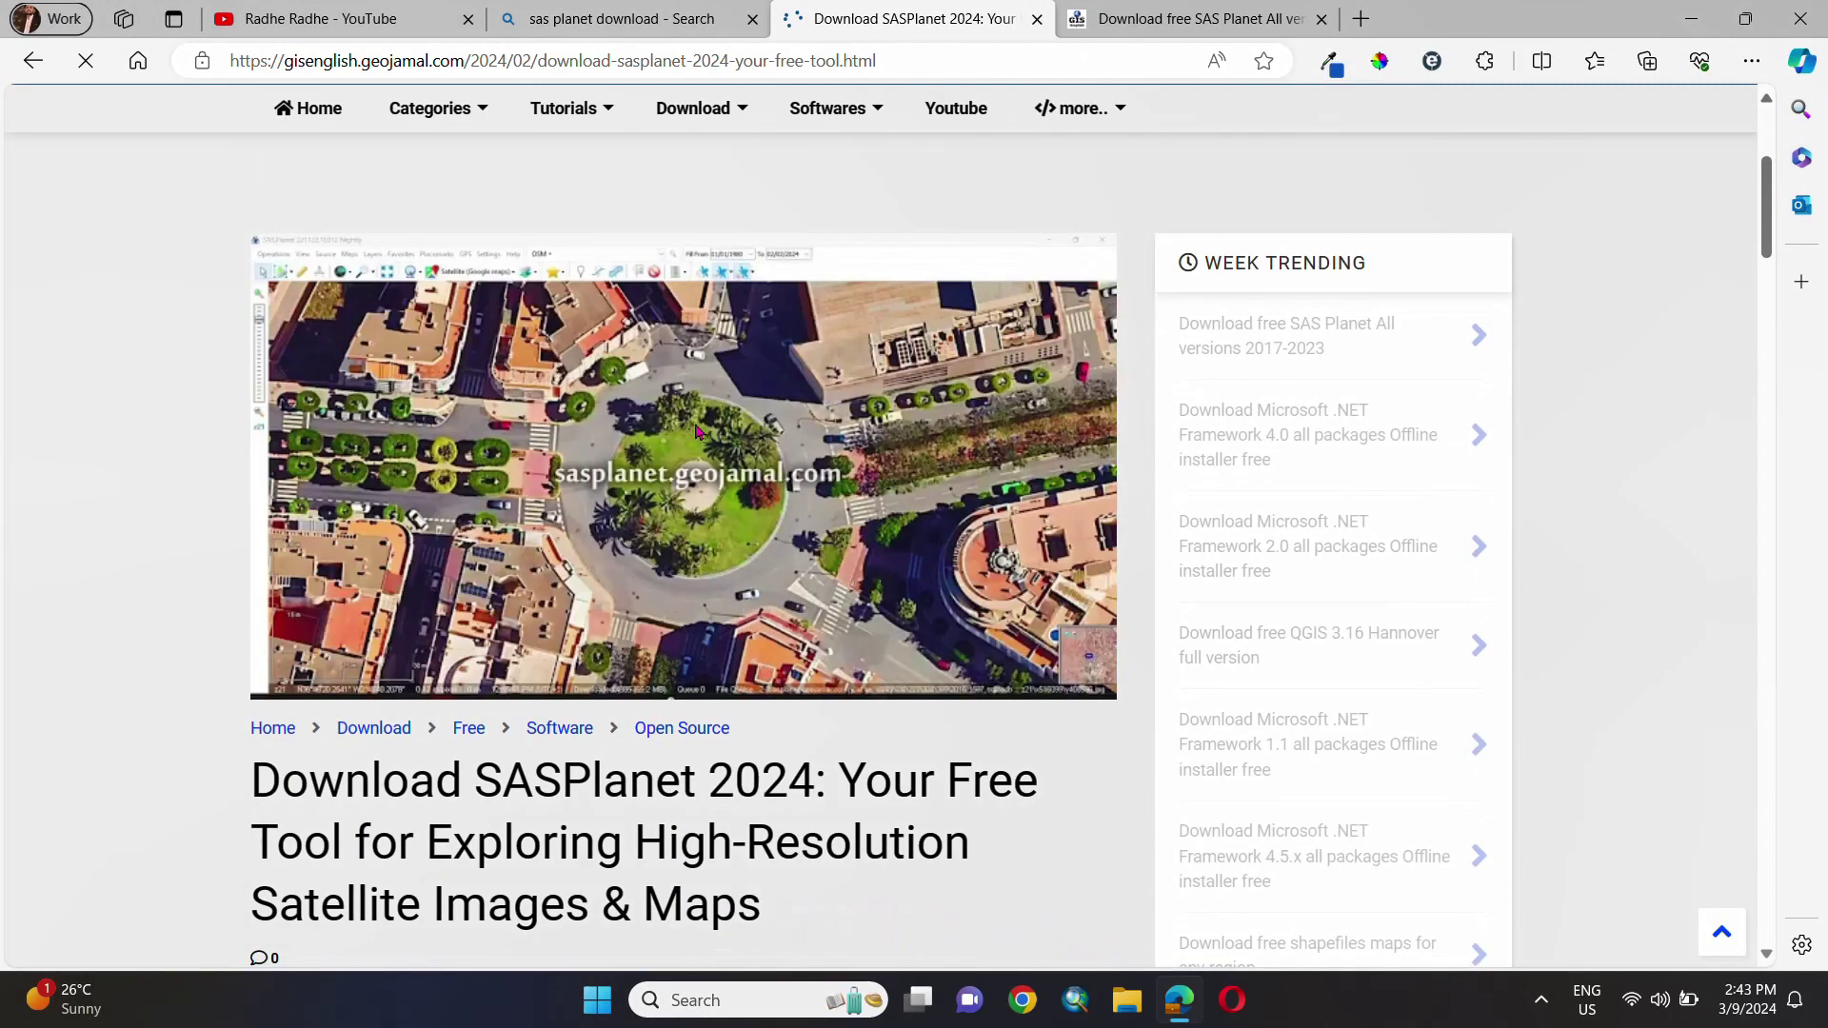
scroll(696, 424, "down", 5)
scroll(696, 424, "down", 6)
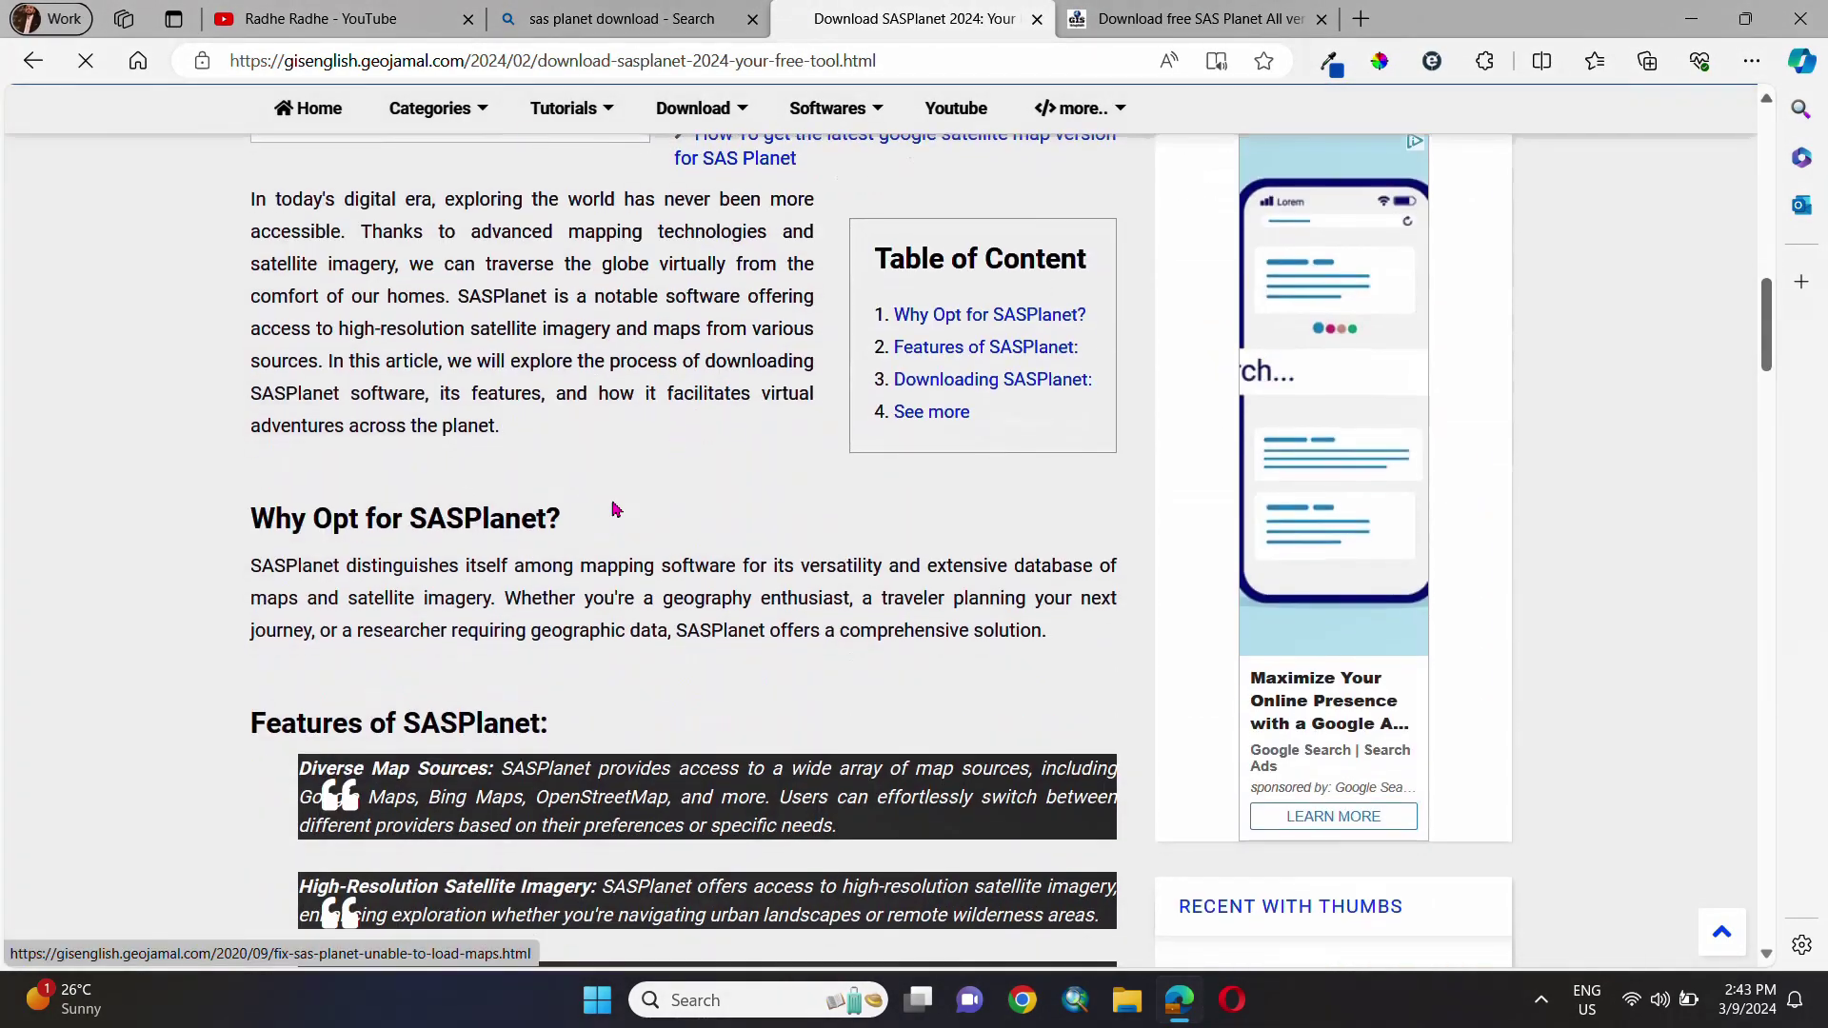
scroll(612, 517, "down", 5)
scroll(612, 517, "down", 5)
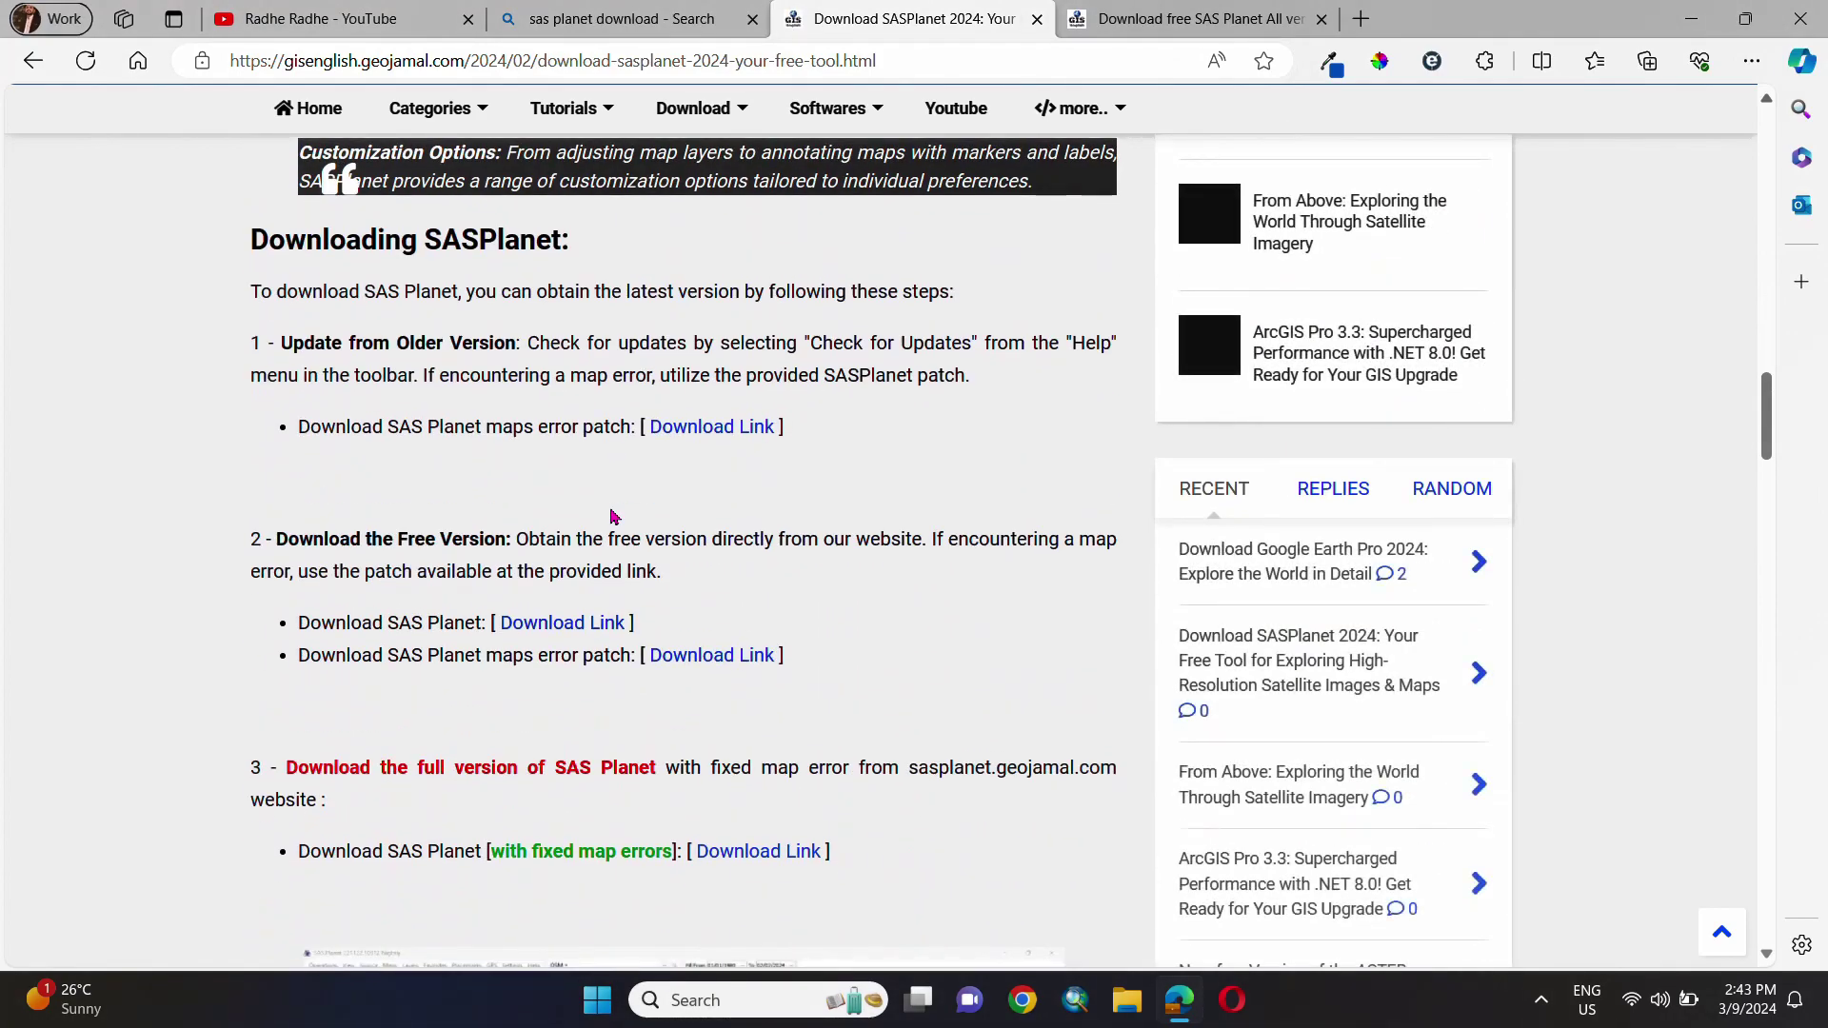
Download the full SAS Planet version with fixed map errors from its MediaFire page.
scroll(614, 519, "up", 5)
scroll(617, 523, "down", 5)
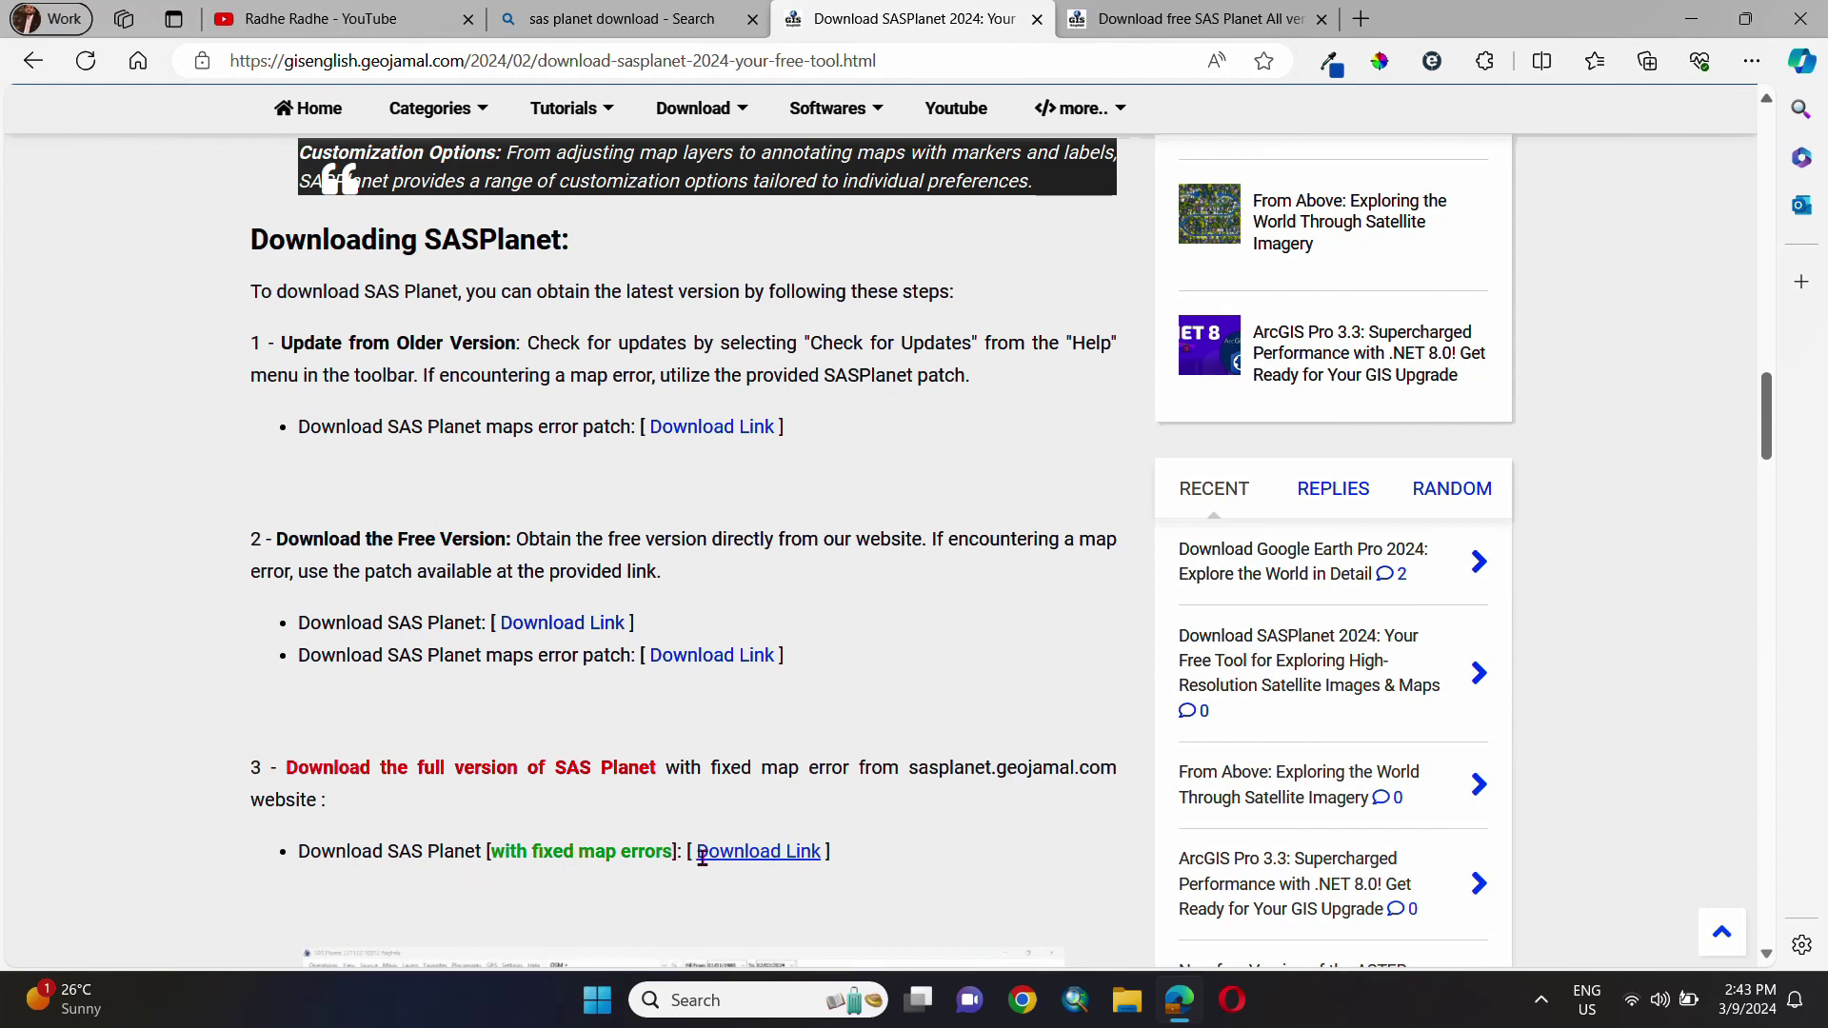
left_click(743, 855)
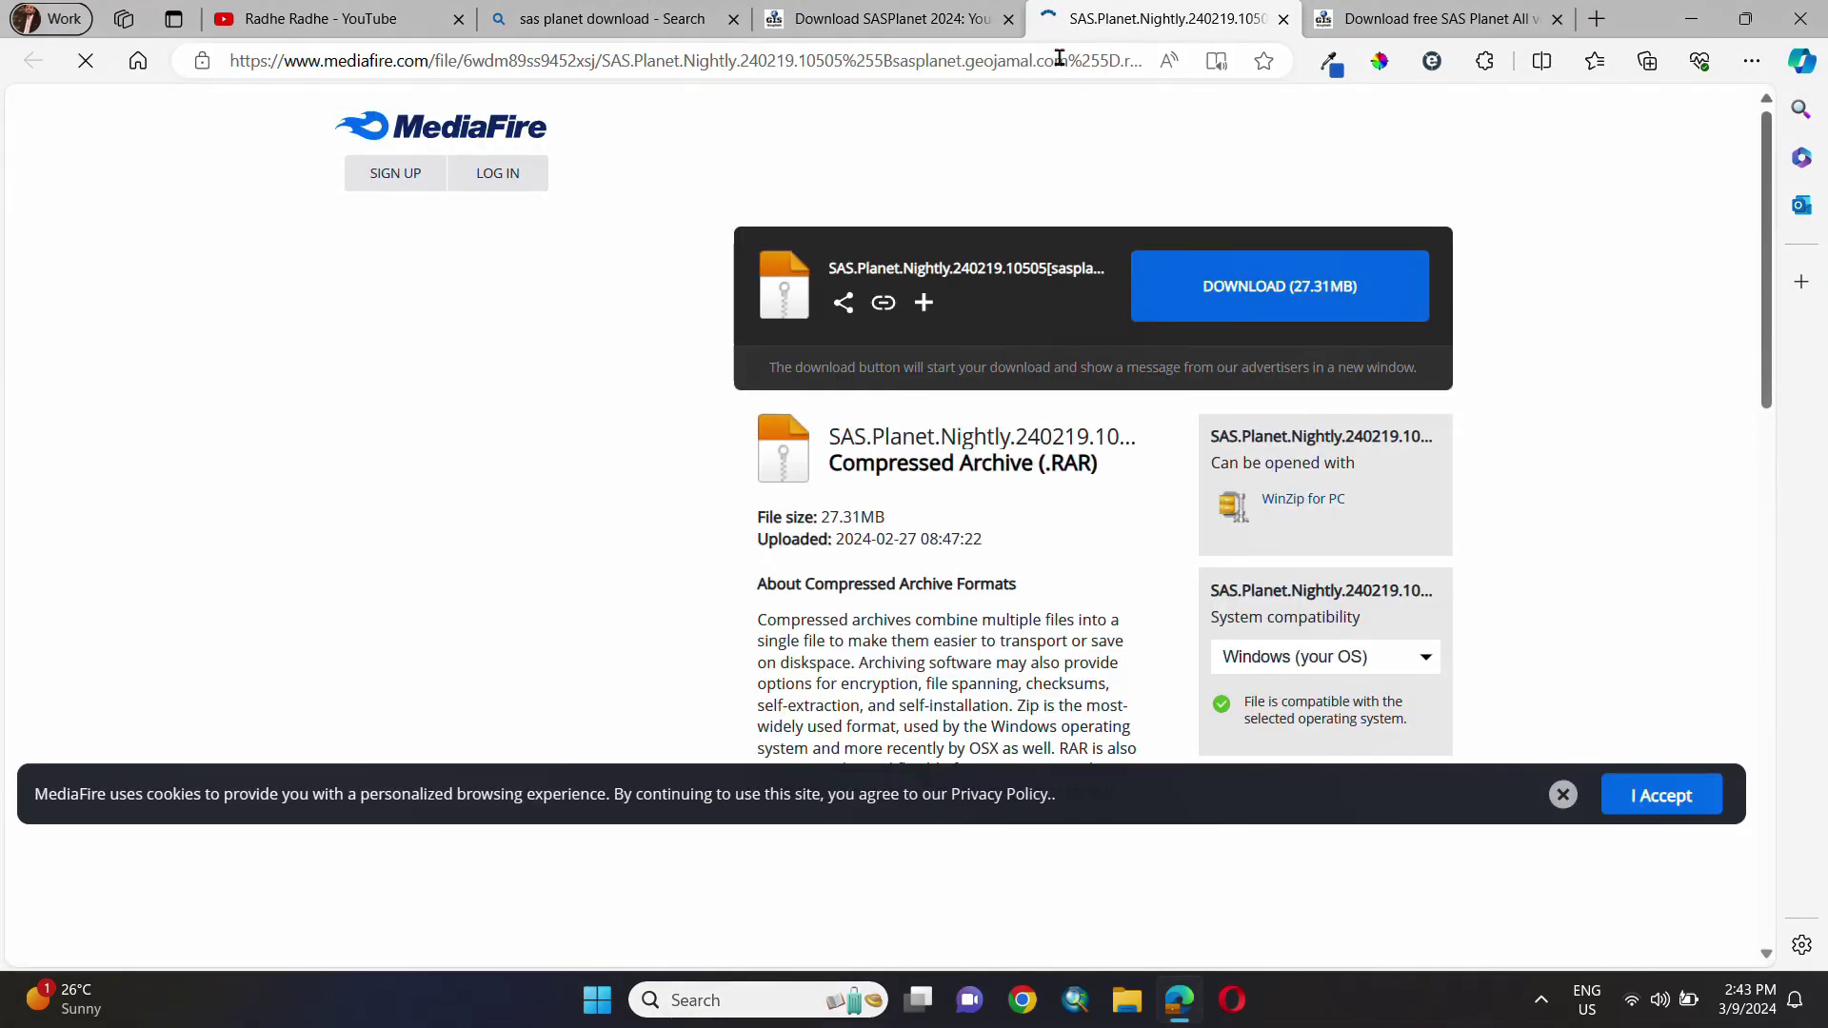
left_click(1205, 270)
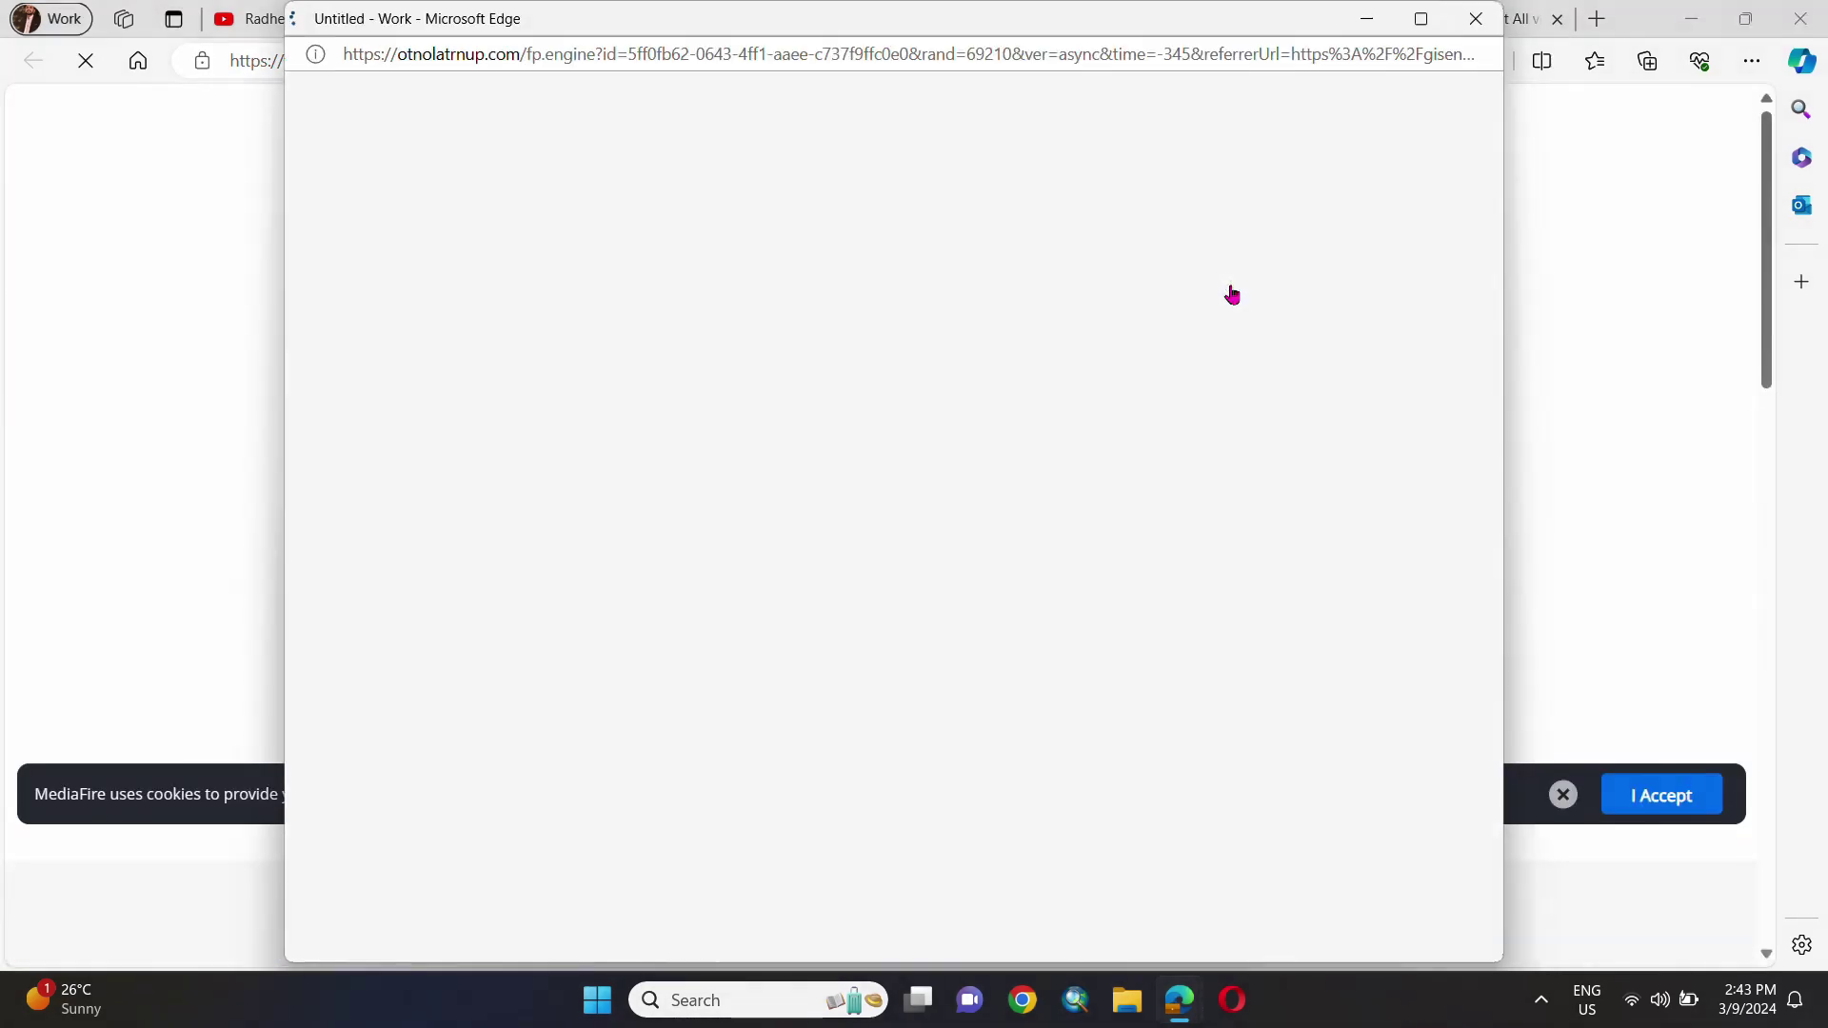
Extract the downloaded SAS.Planet.Nightly.240219.10505 archive inside the Downloads folder.
key("super+d")
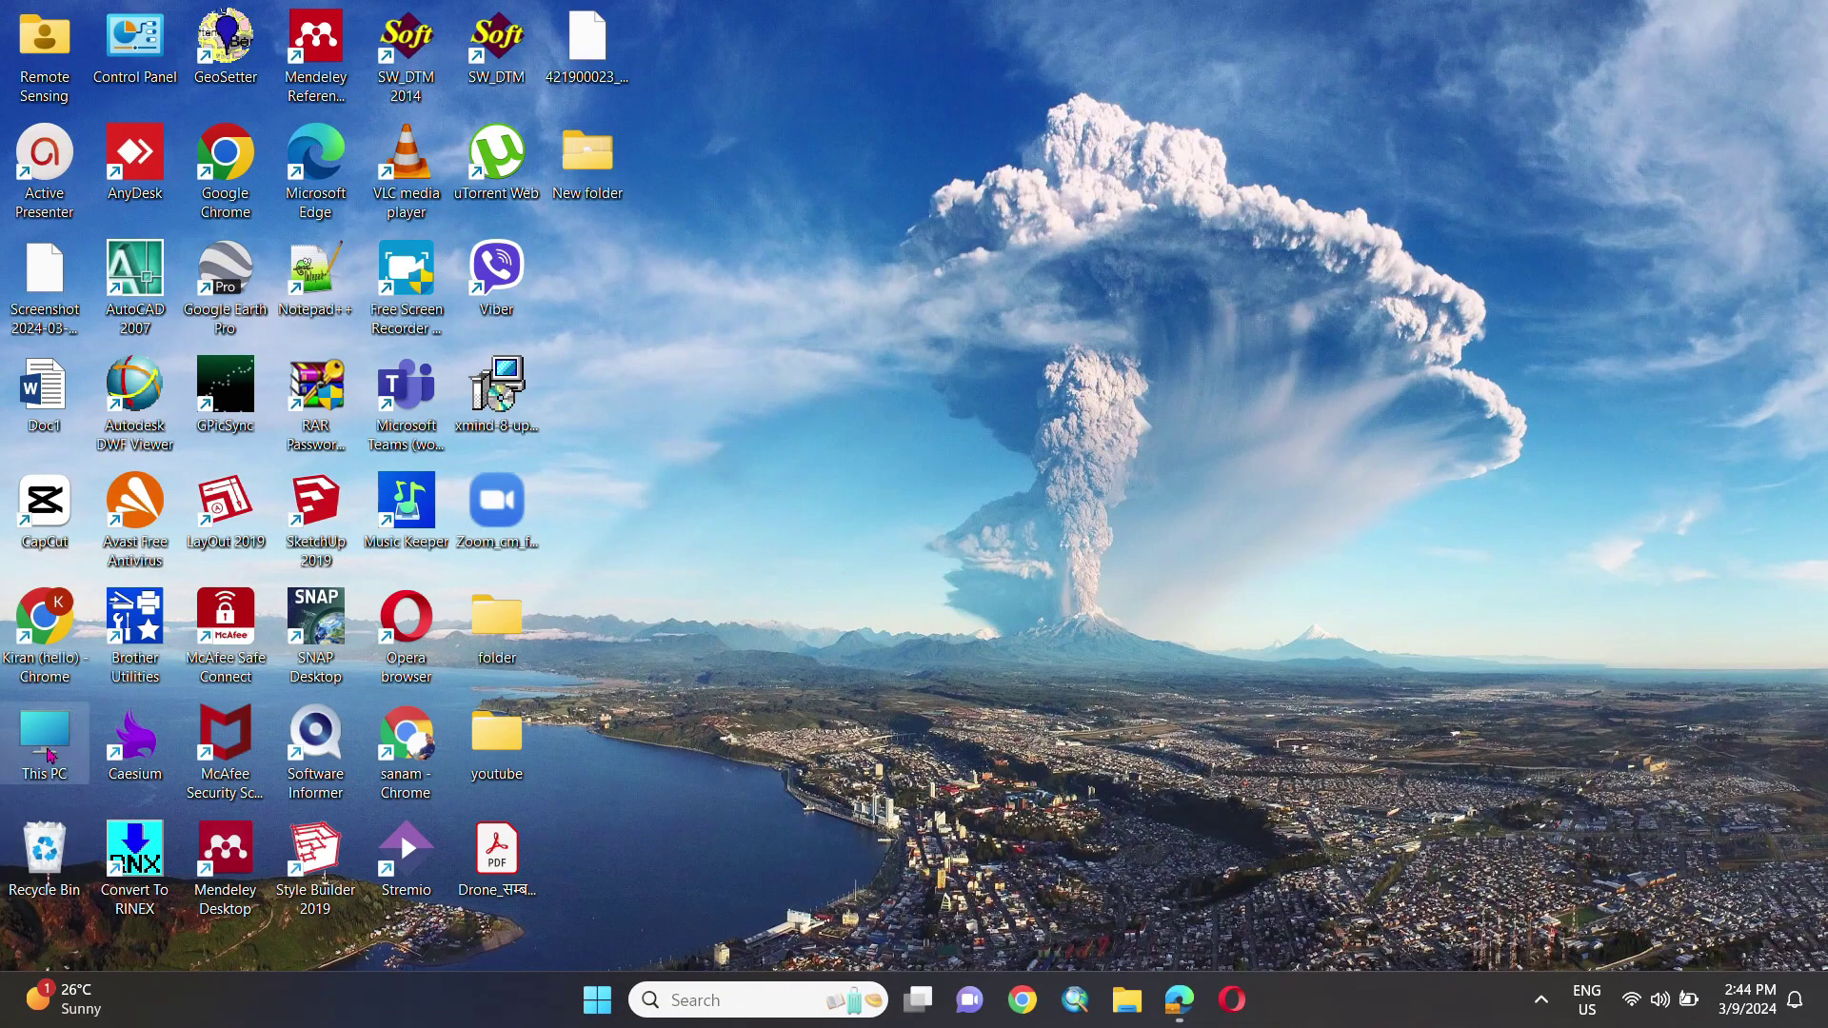
double_click(45, 747)
right_click(428, 254)
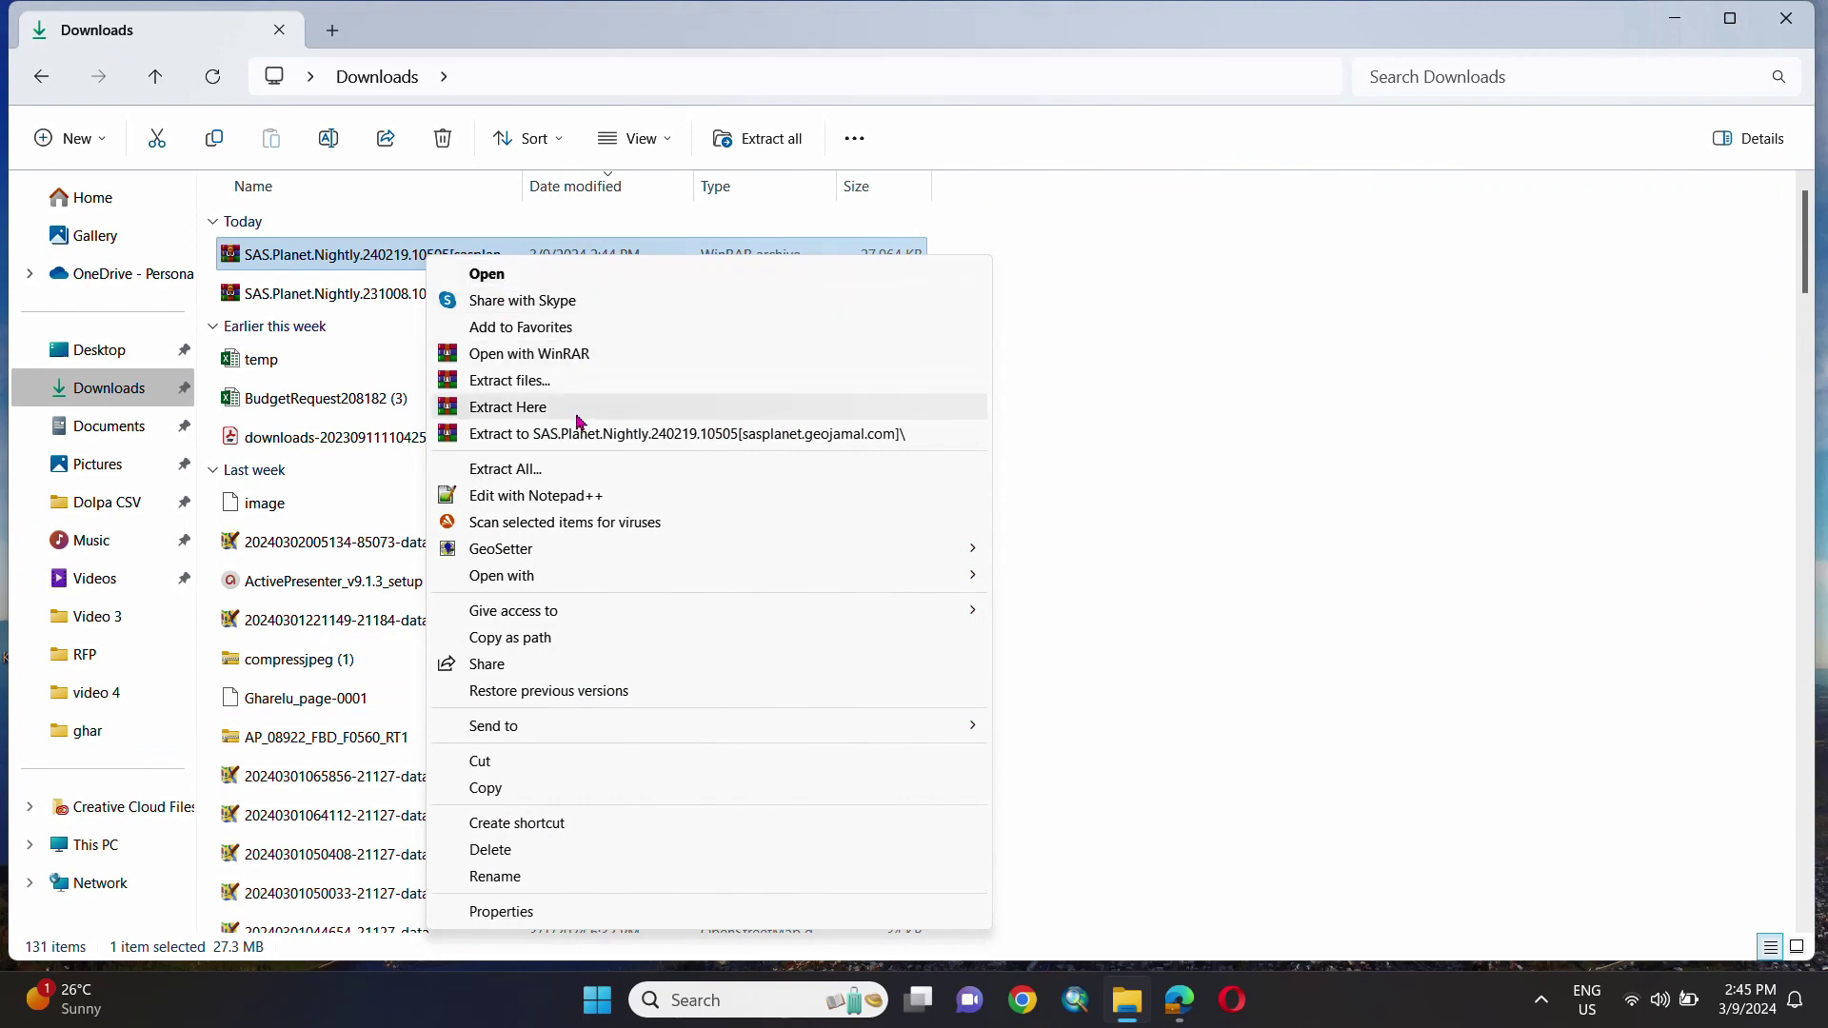
left_click(524, 411)
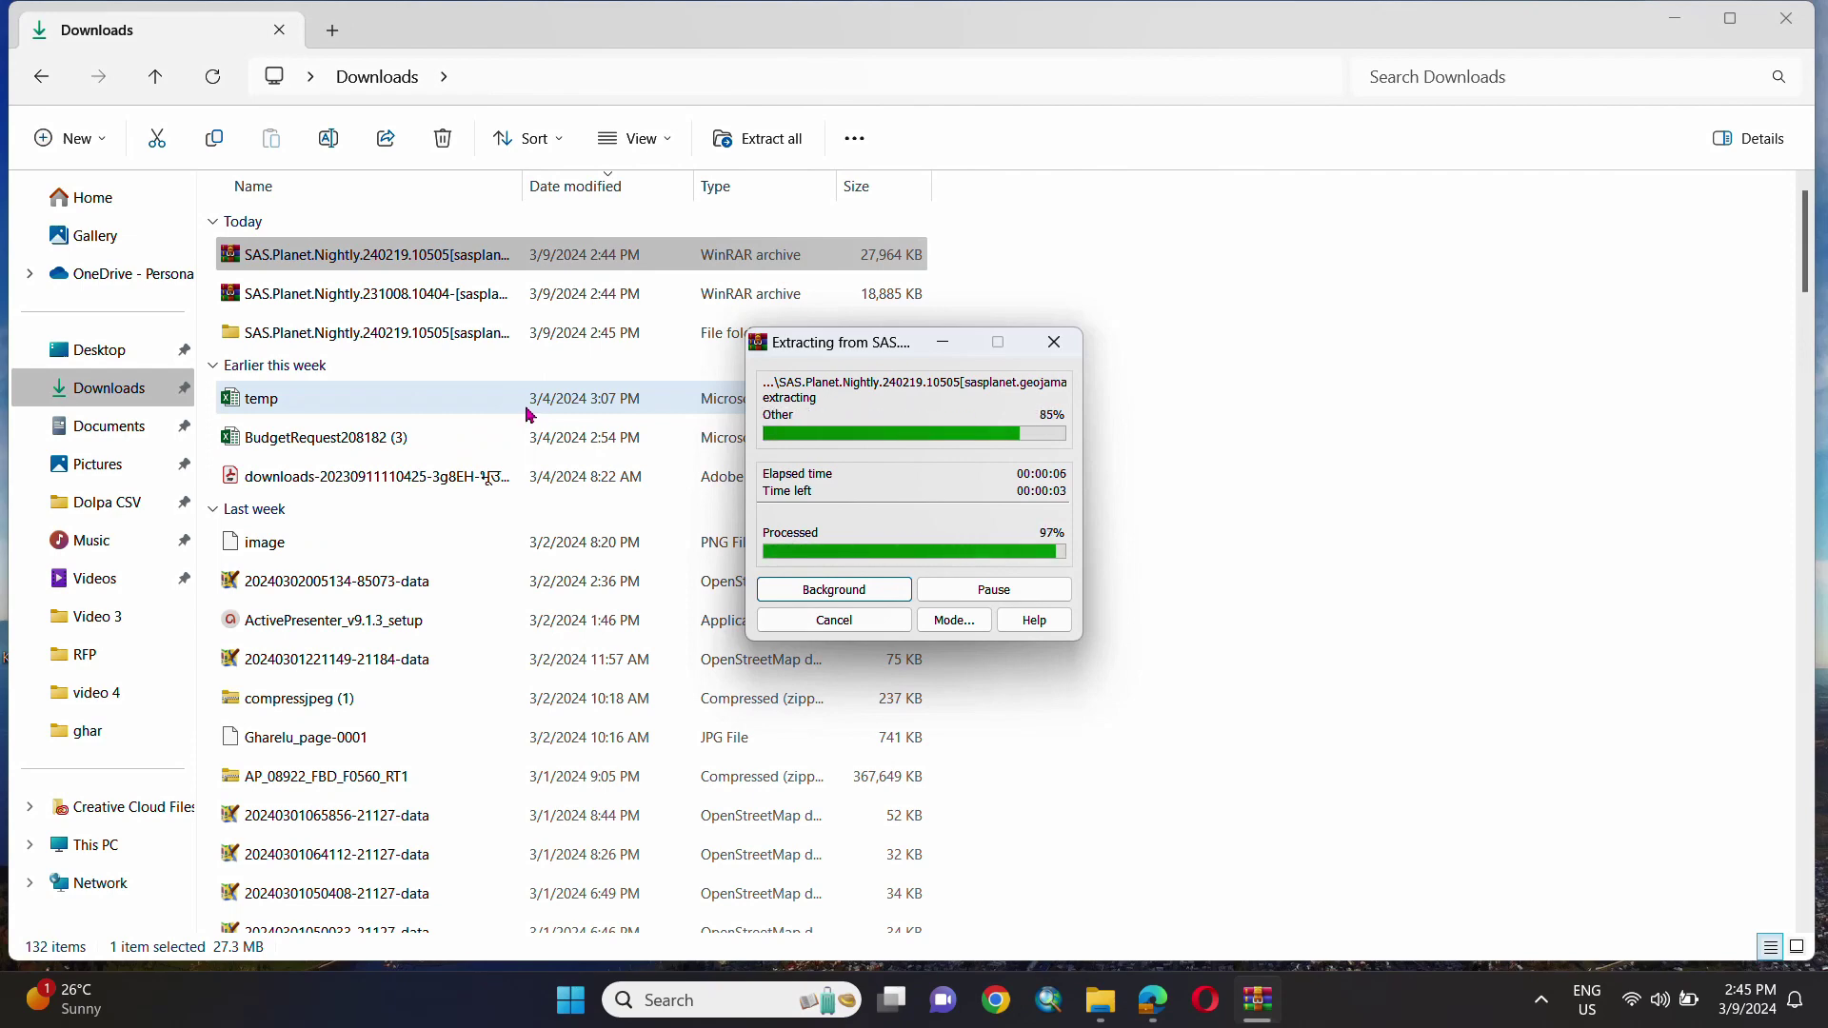
Open the extracted SAS.Planet.Nightly.240219.10505 folder and launch the SASPlanet application.
scroll(447, 447, "down", 8)
double_click(361, 386)
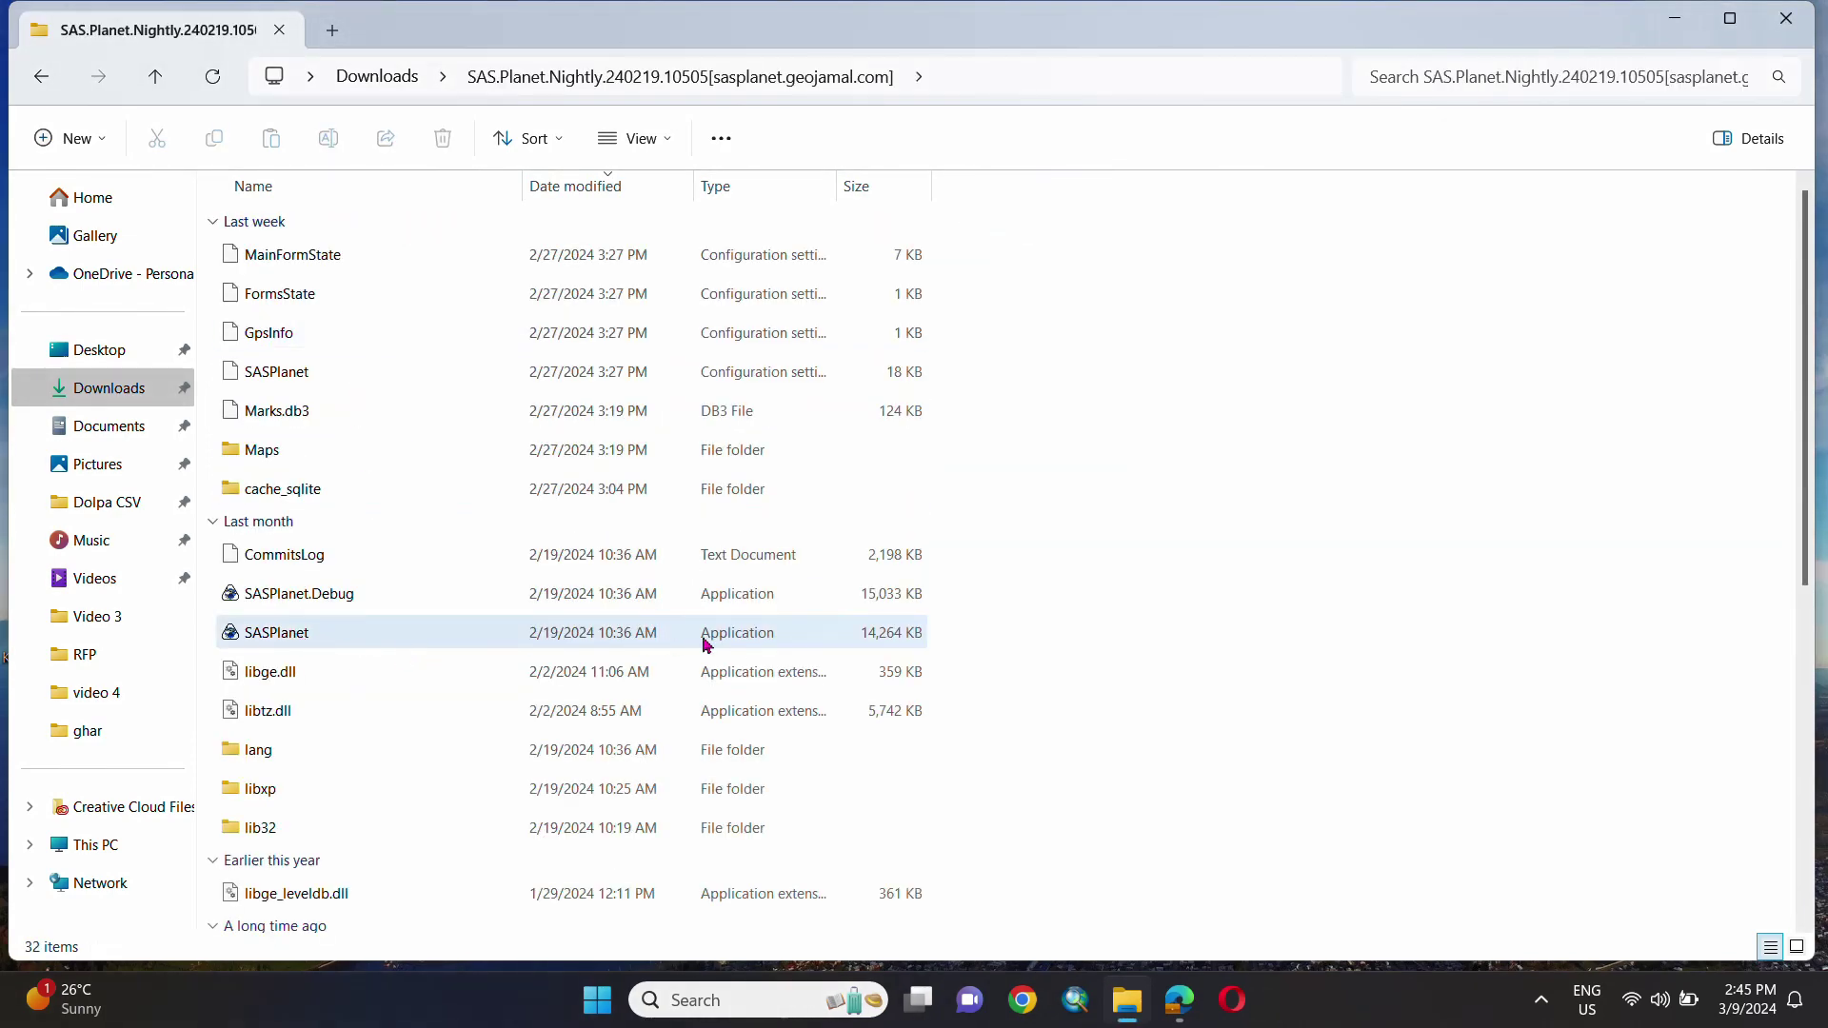
left_click(245, 638)
double_click(253, 639)
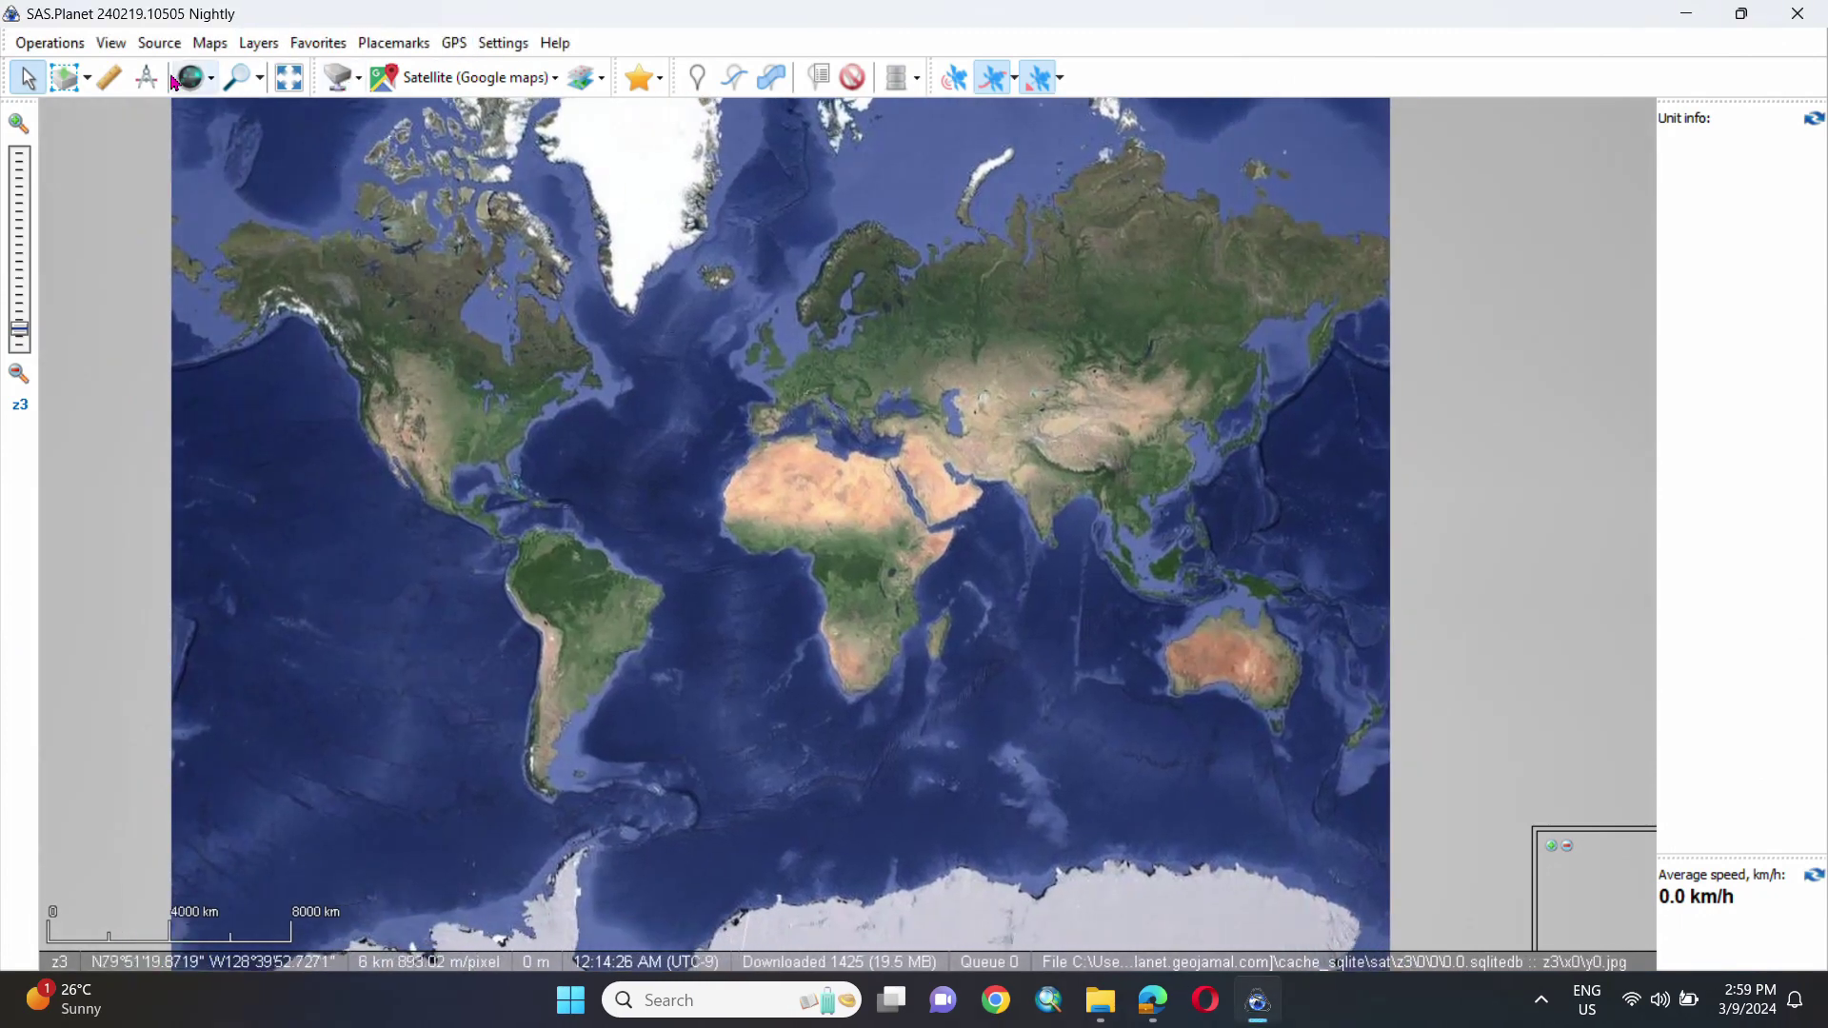
Search for the place "pokhara nepal" using the OSM search service.
left_click(236, 77)
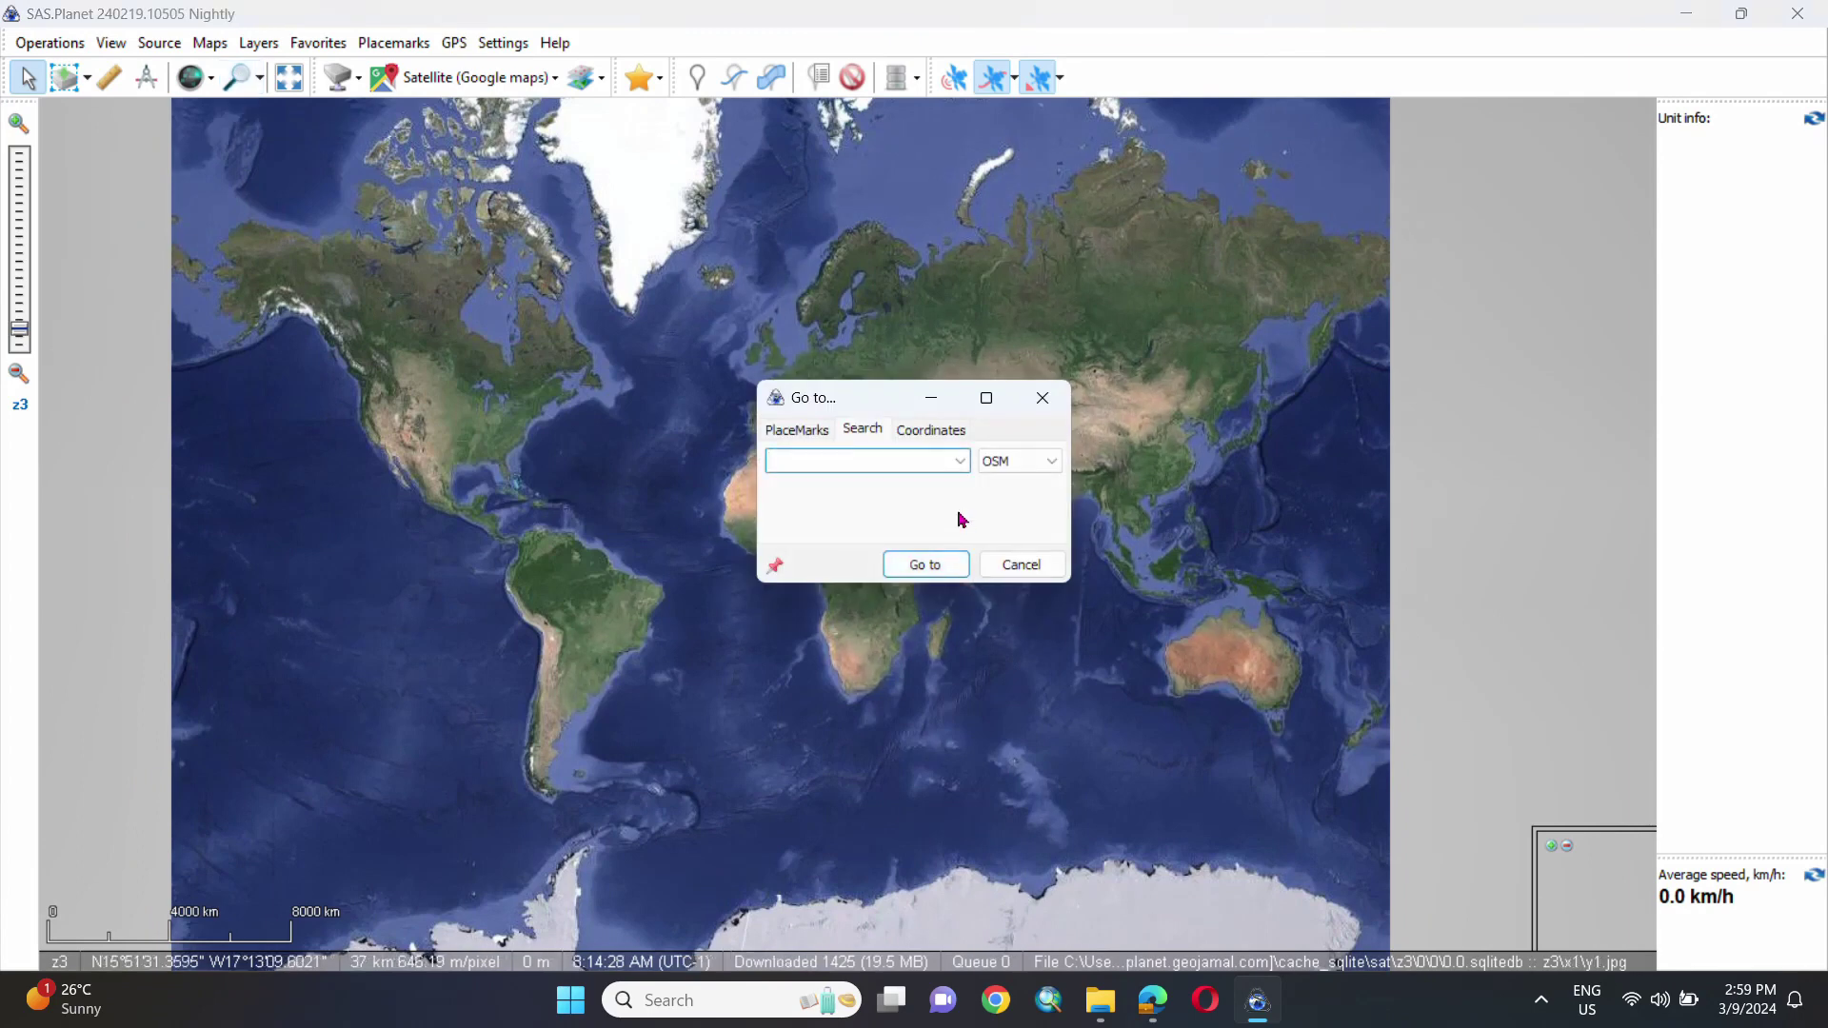
type("pokhara nepal")
left_click(875, 462)
left_click(943, 568)
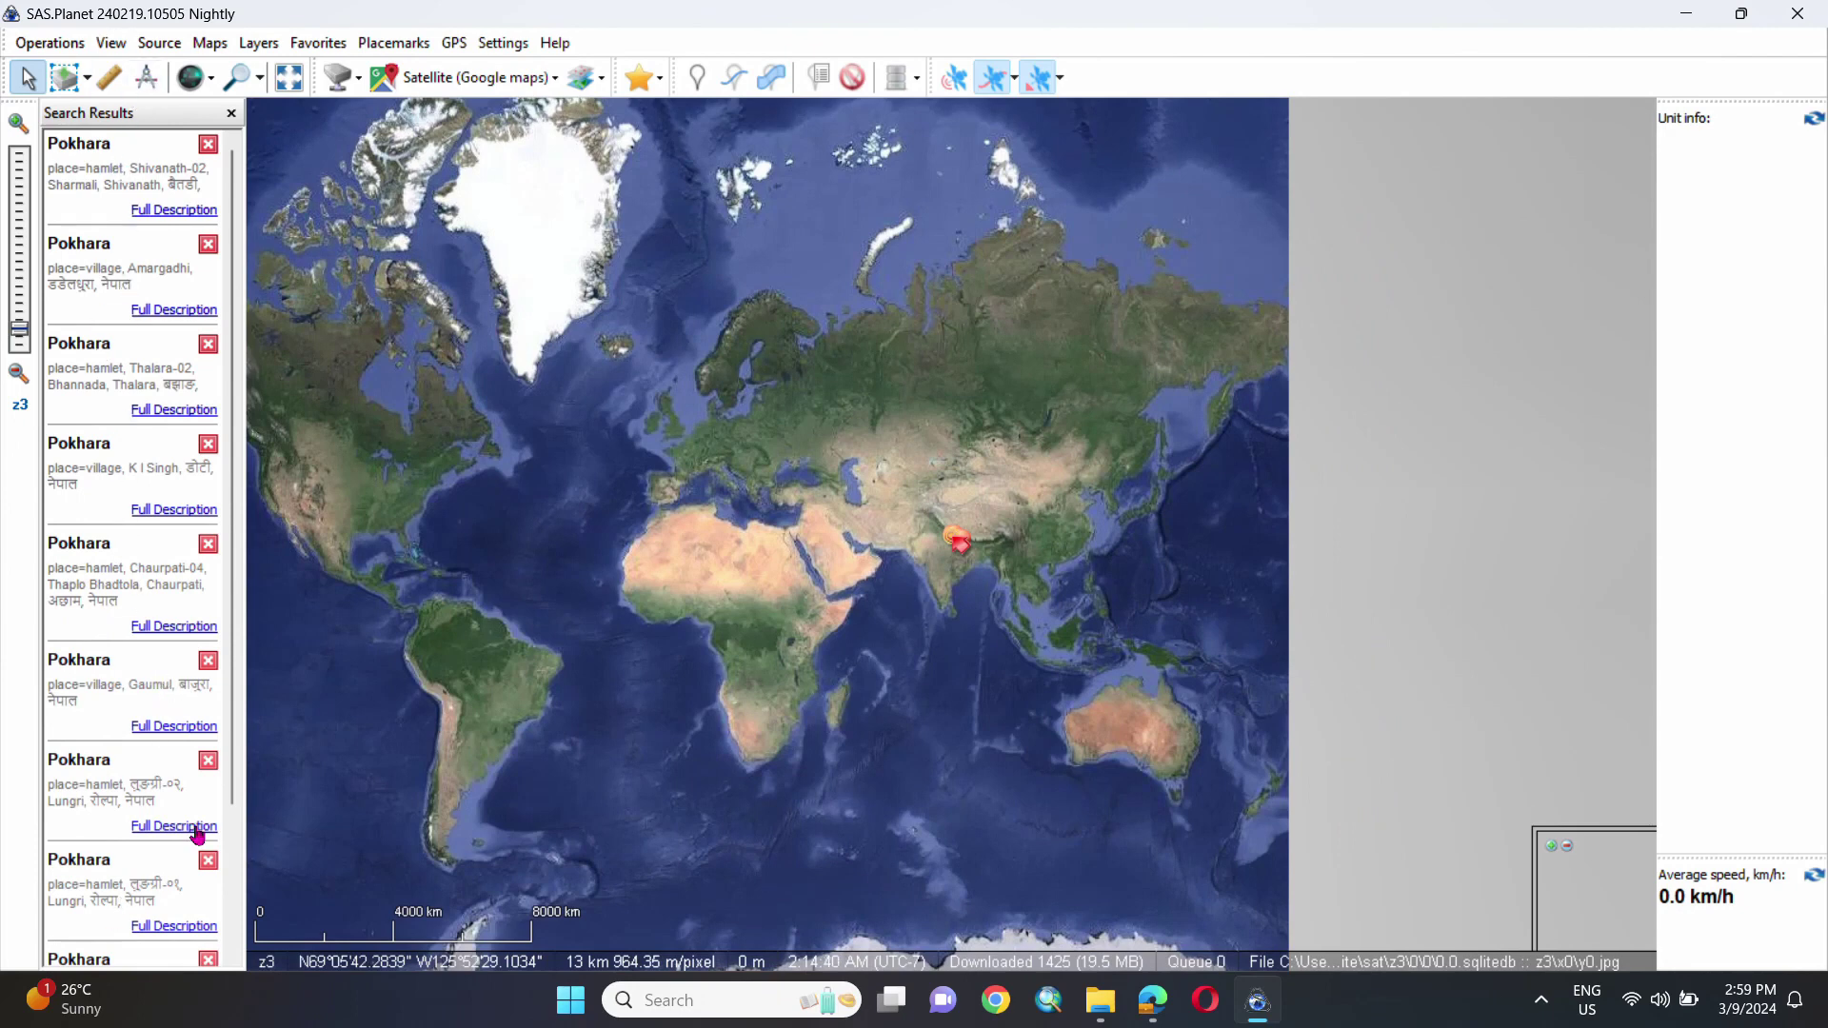
Look through the Pokhara search results and examine the imagery southeast of Pokhara's airport, beside the lake, at zoom level z16.
scroll(200, 857, "down", 4)
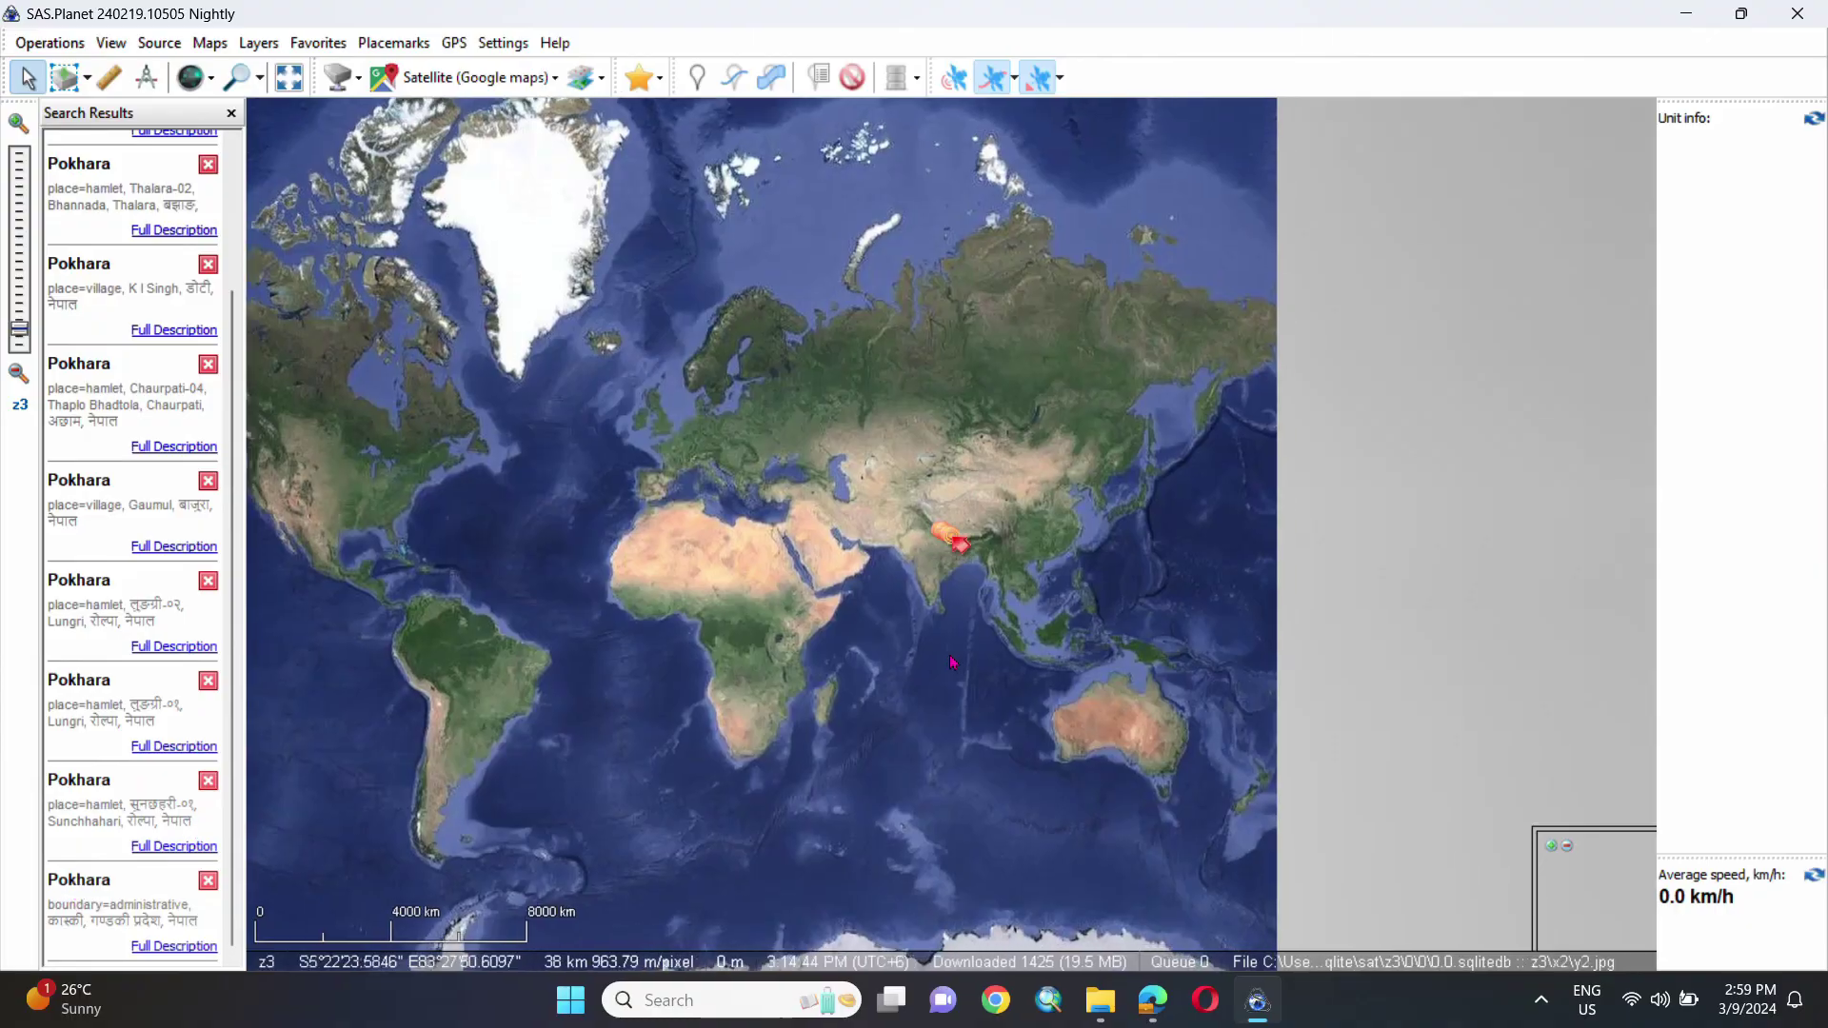
scroll(942, 435, "up", 2)
scroll(942, 435, "up", 5)
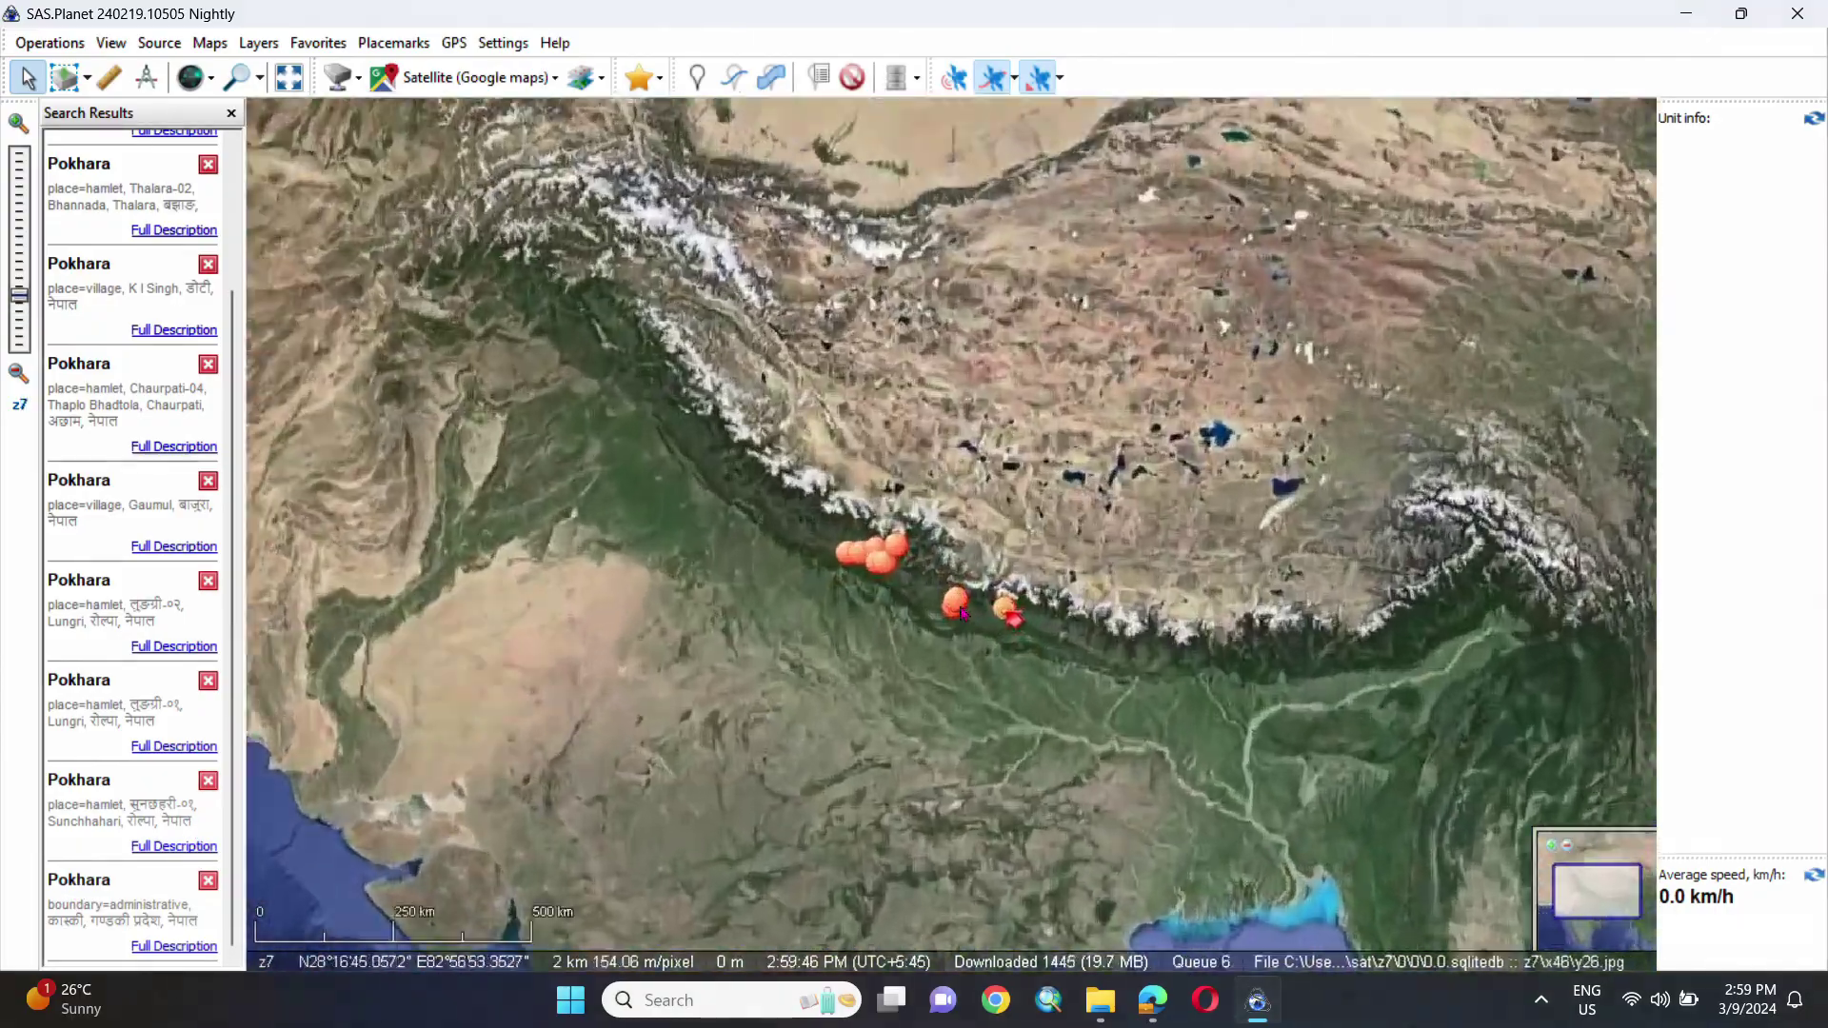
scroll(1063, 648, "up", 3)
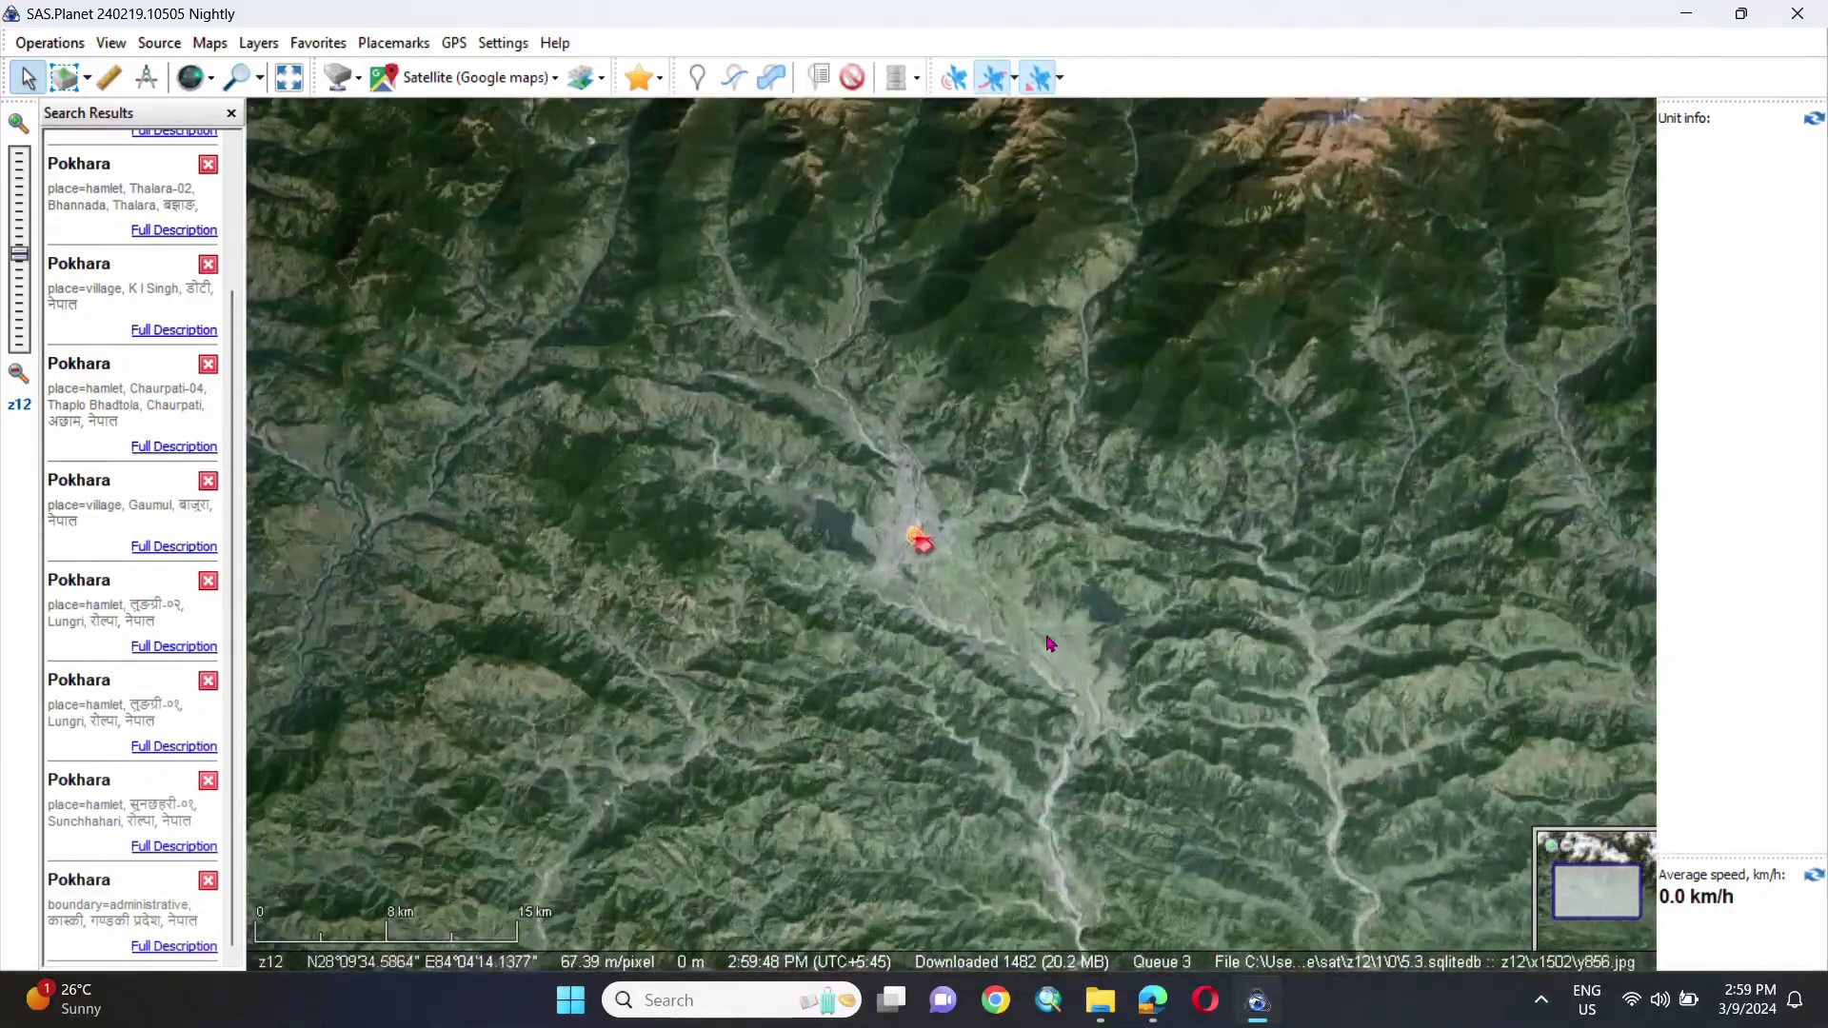
left_click_drag(938, 602, 864, 533)
scroll(864, 533, "up", 2)
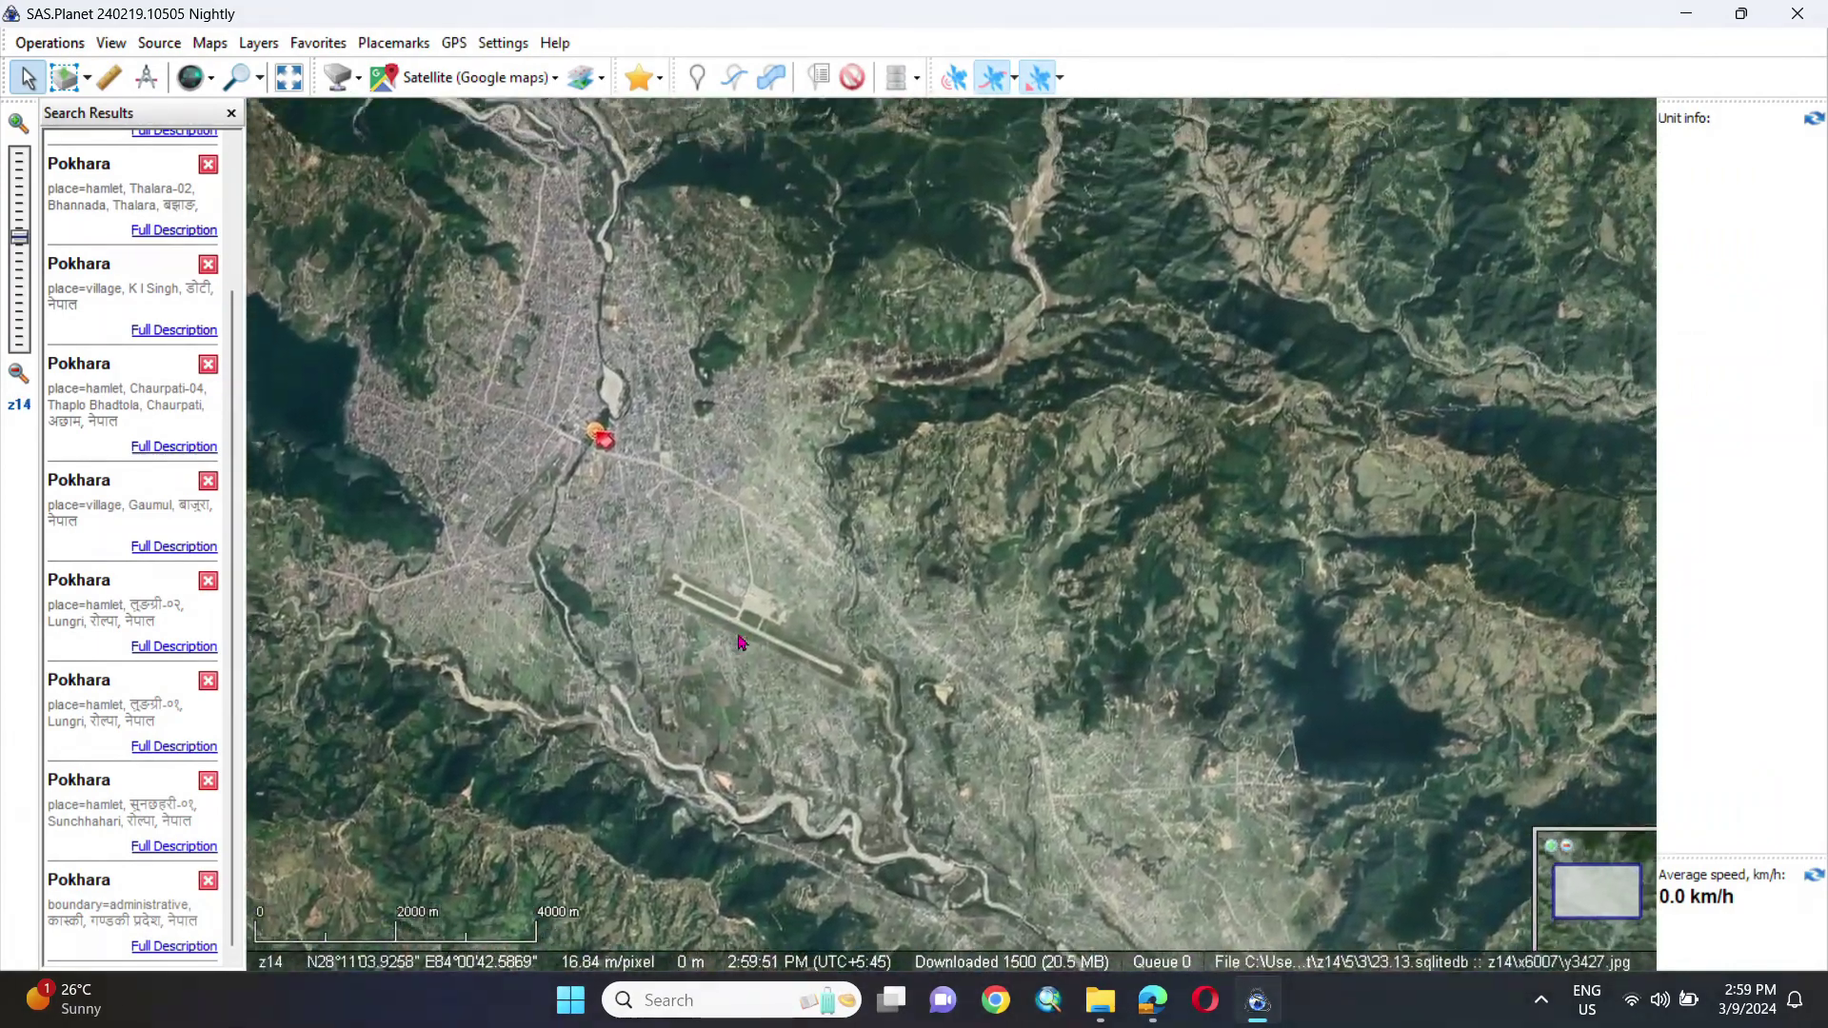
mouse_move(741, 643)
left_mouse_down()
mouse_move(557, 314)
mouse_move(538, 333)
mouse_move(711, 585)
mouse_move(689, 319)
left_mouse_up()
scroll(1090, 503, "up", 2)
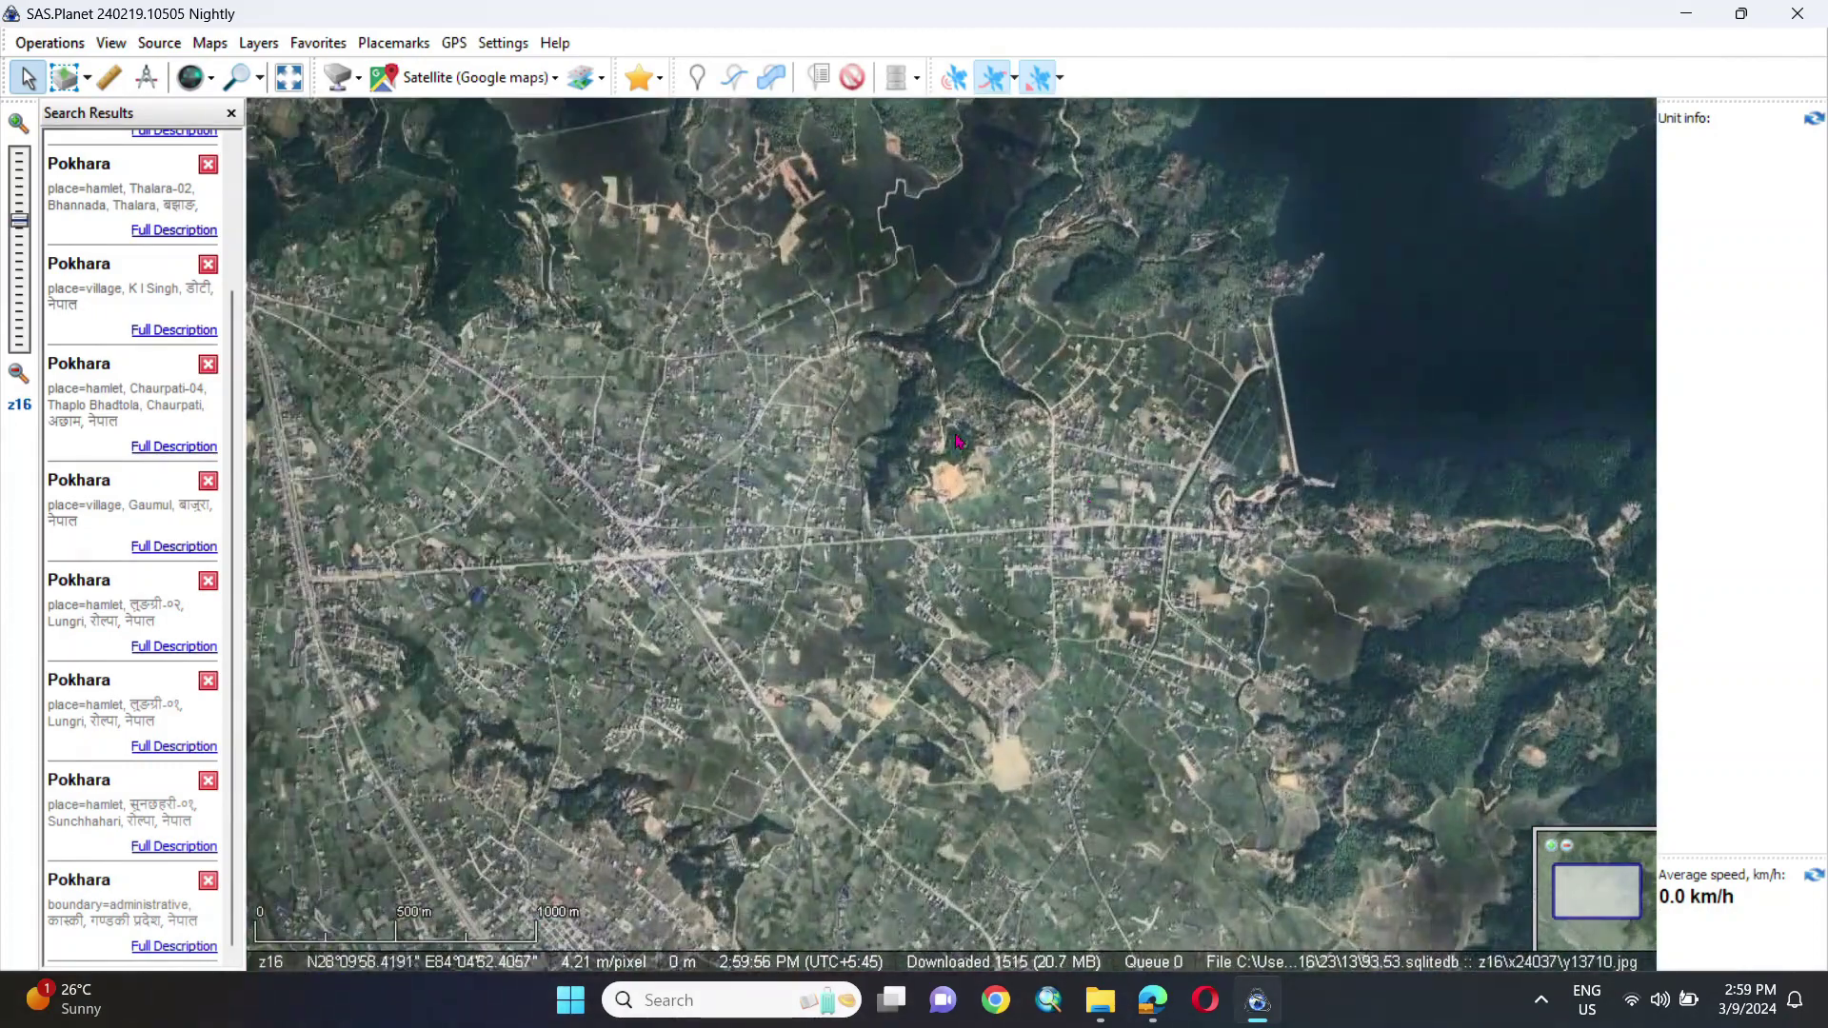
Close the search results list and view the settlement beside the lake's dam at zoom level z17.
left_click_drag(1090, 503, 701, 411)
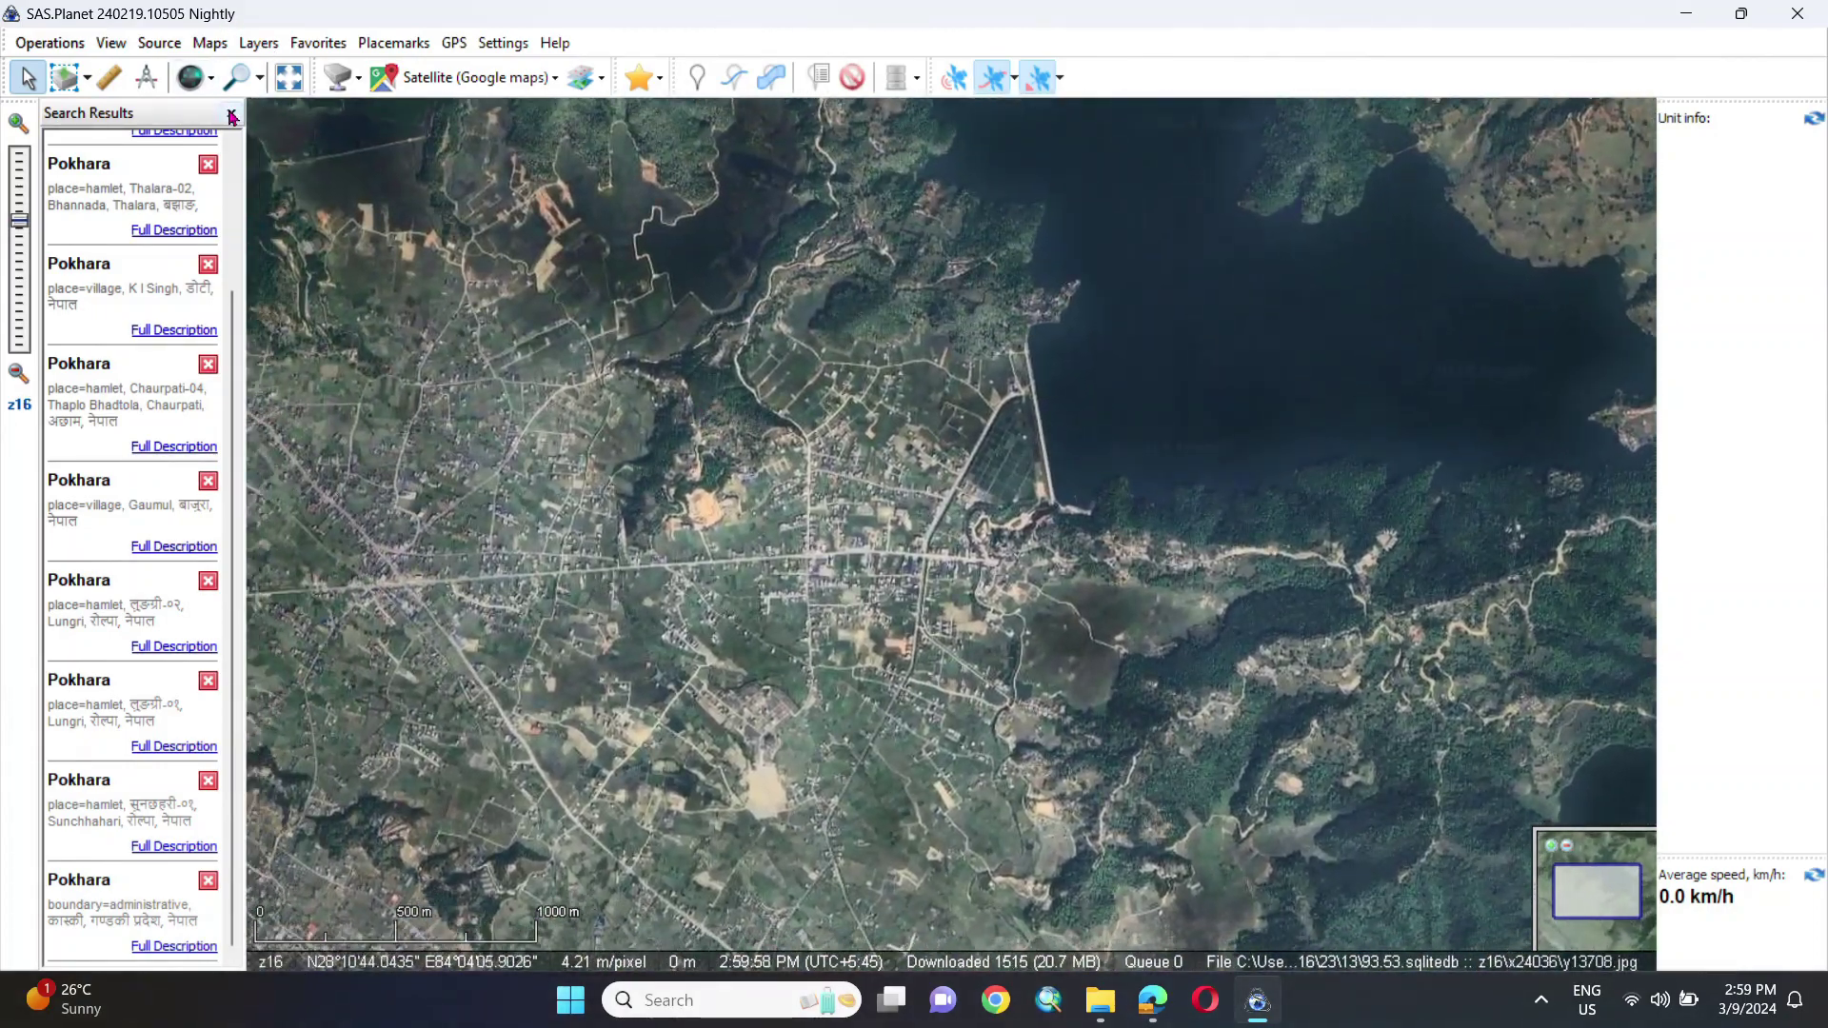
left_click(232, 114)
scroll(714, 495, "up", 1)
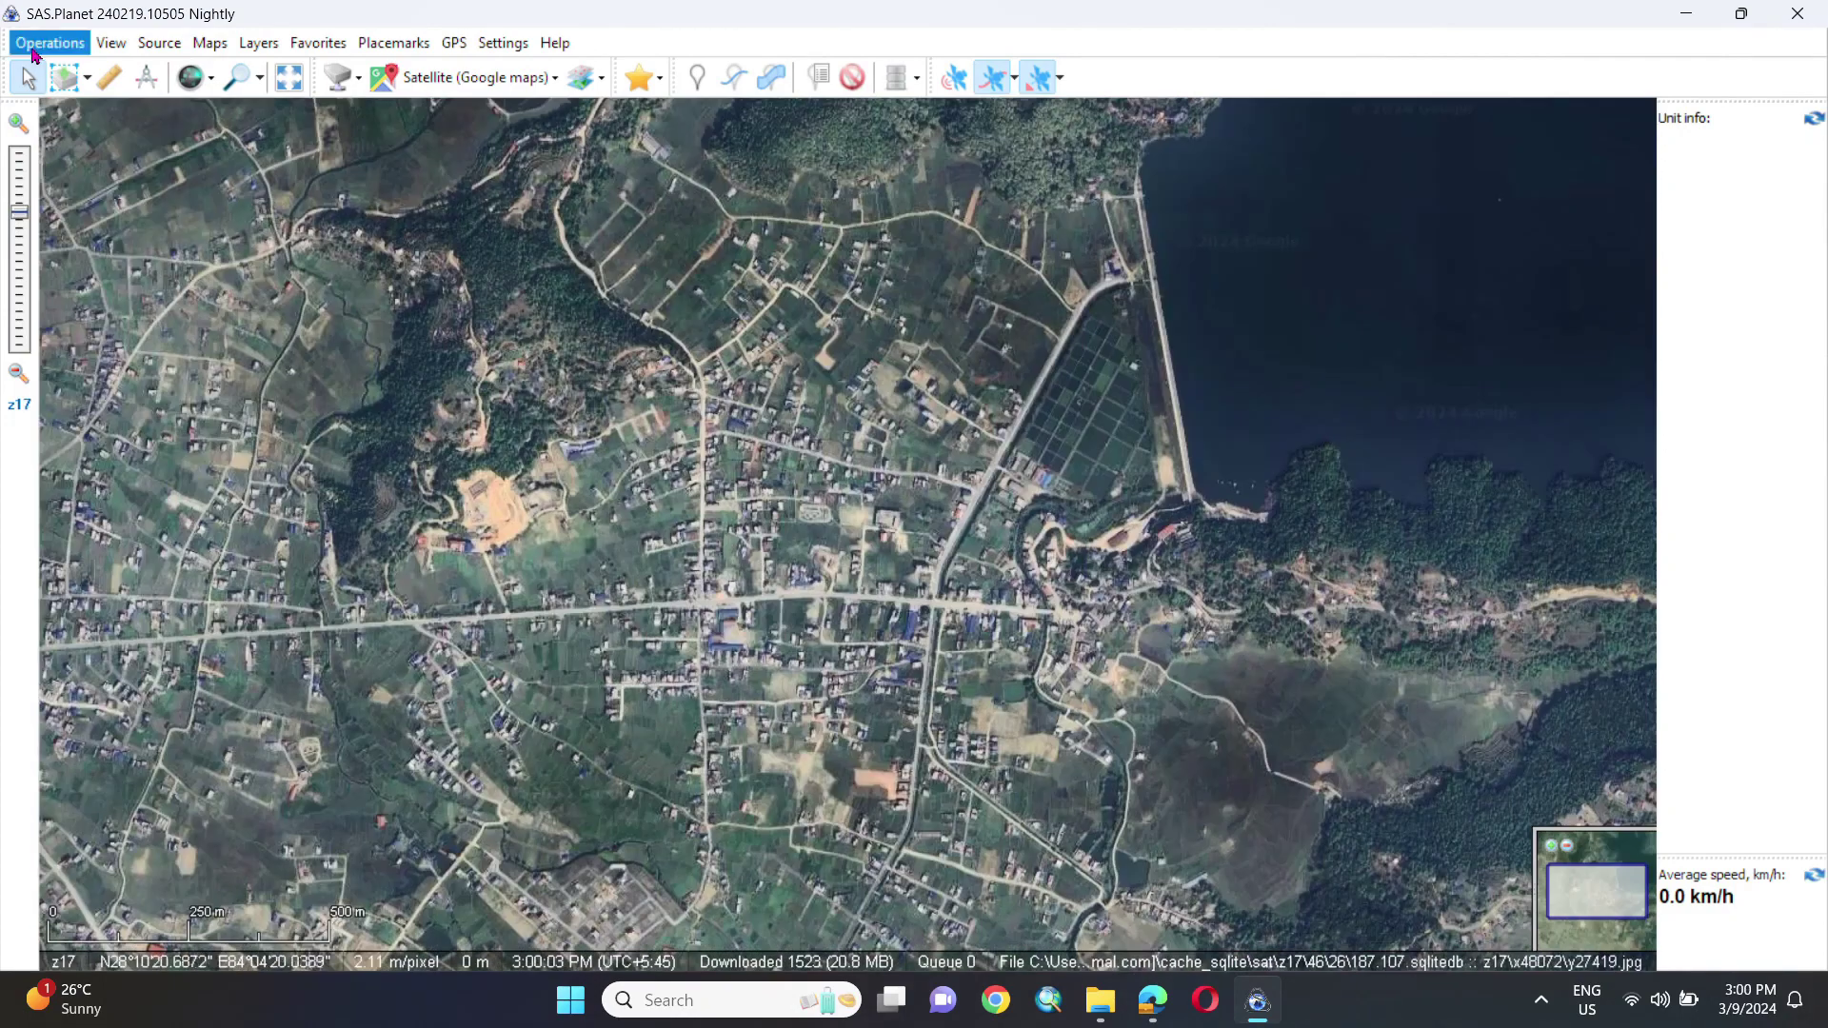
left_click(63, 84)
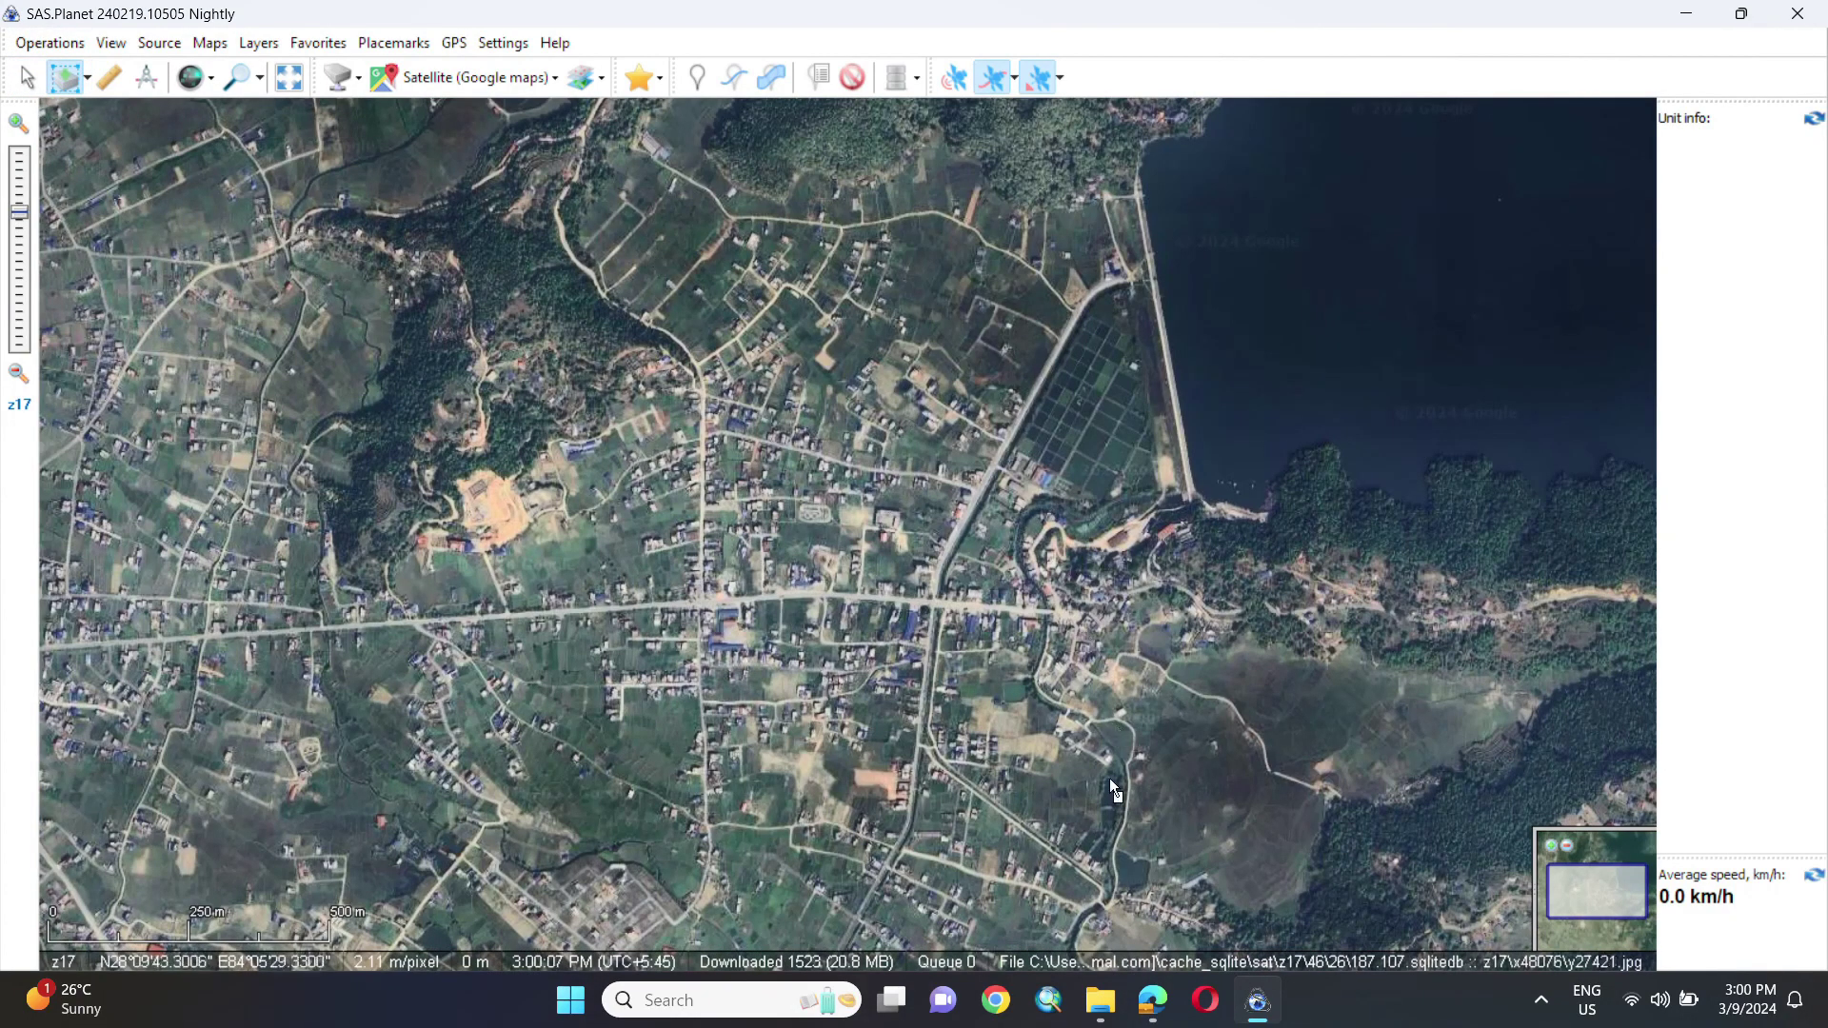
left_click(60, 83)
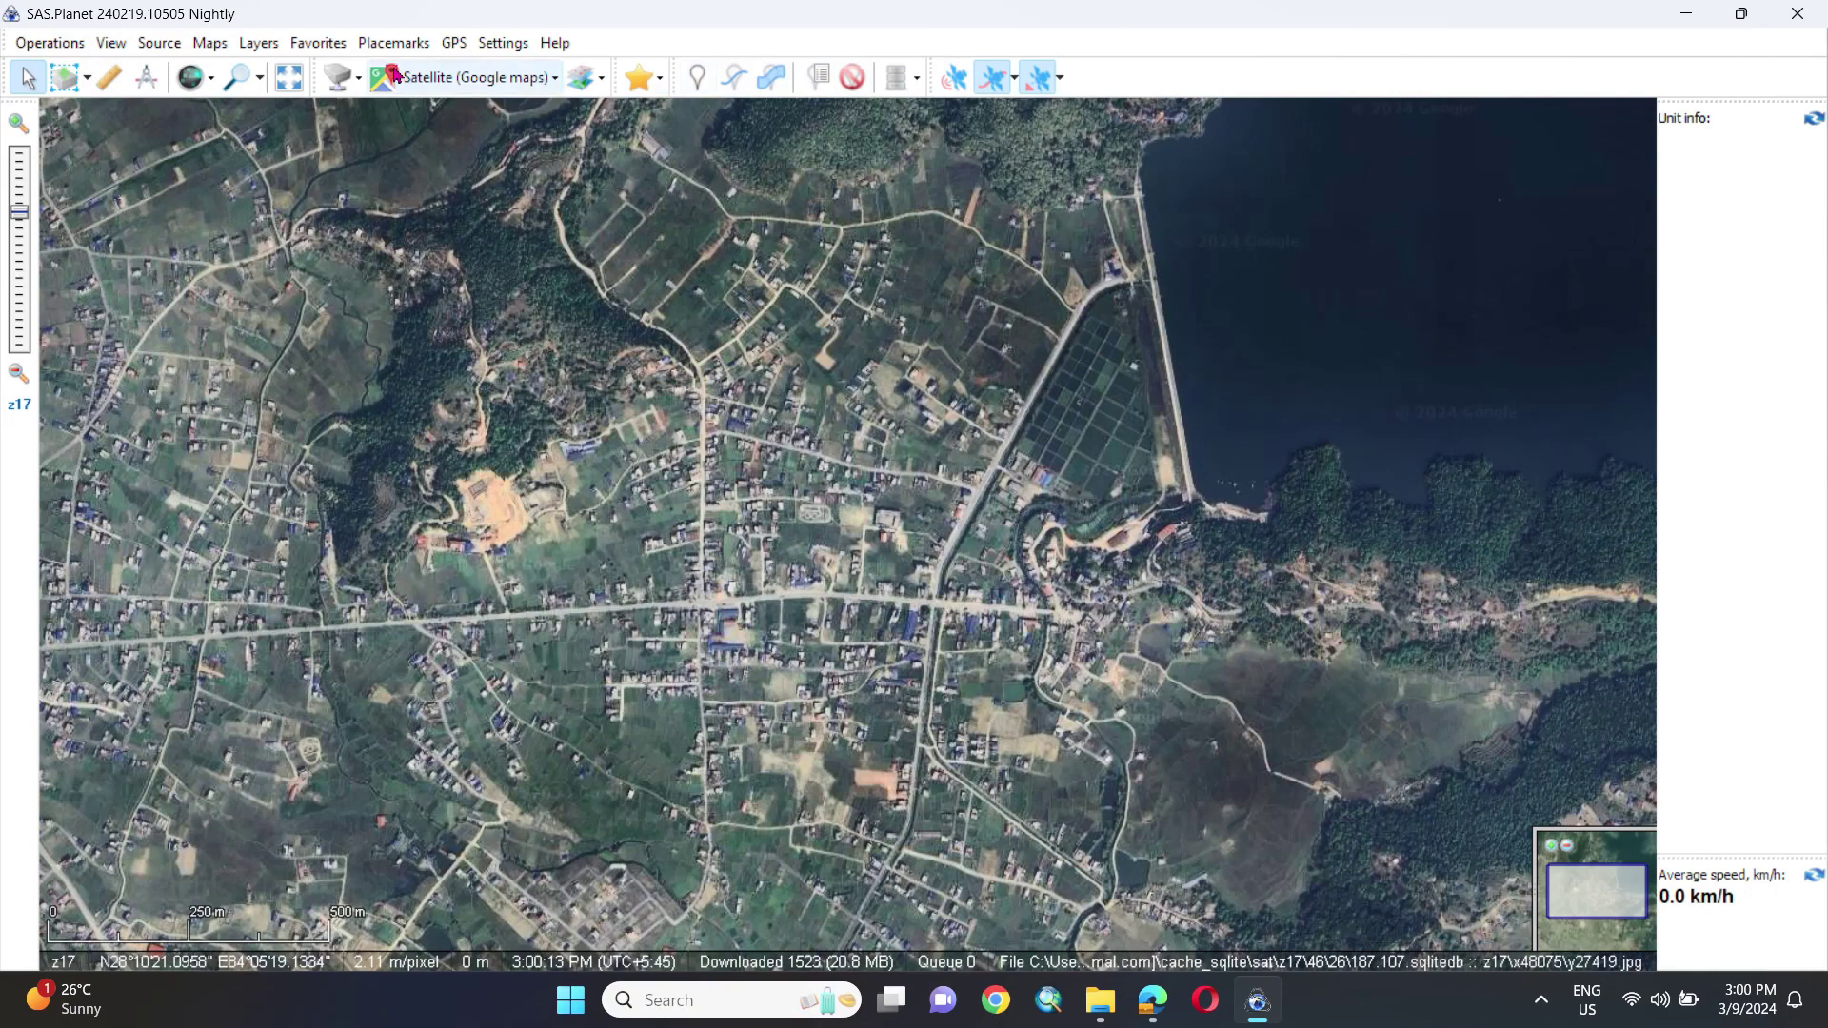
left_click(67, 43)
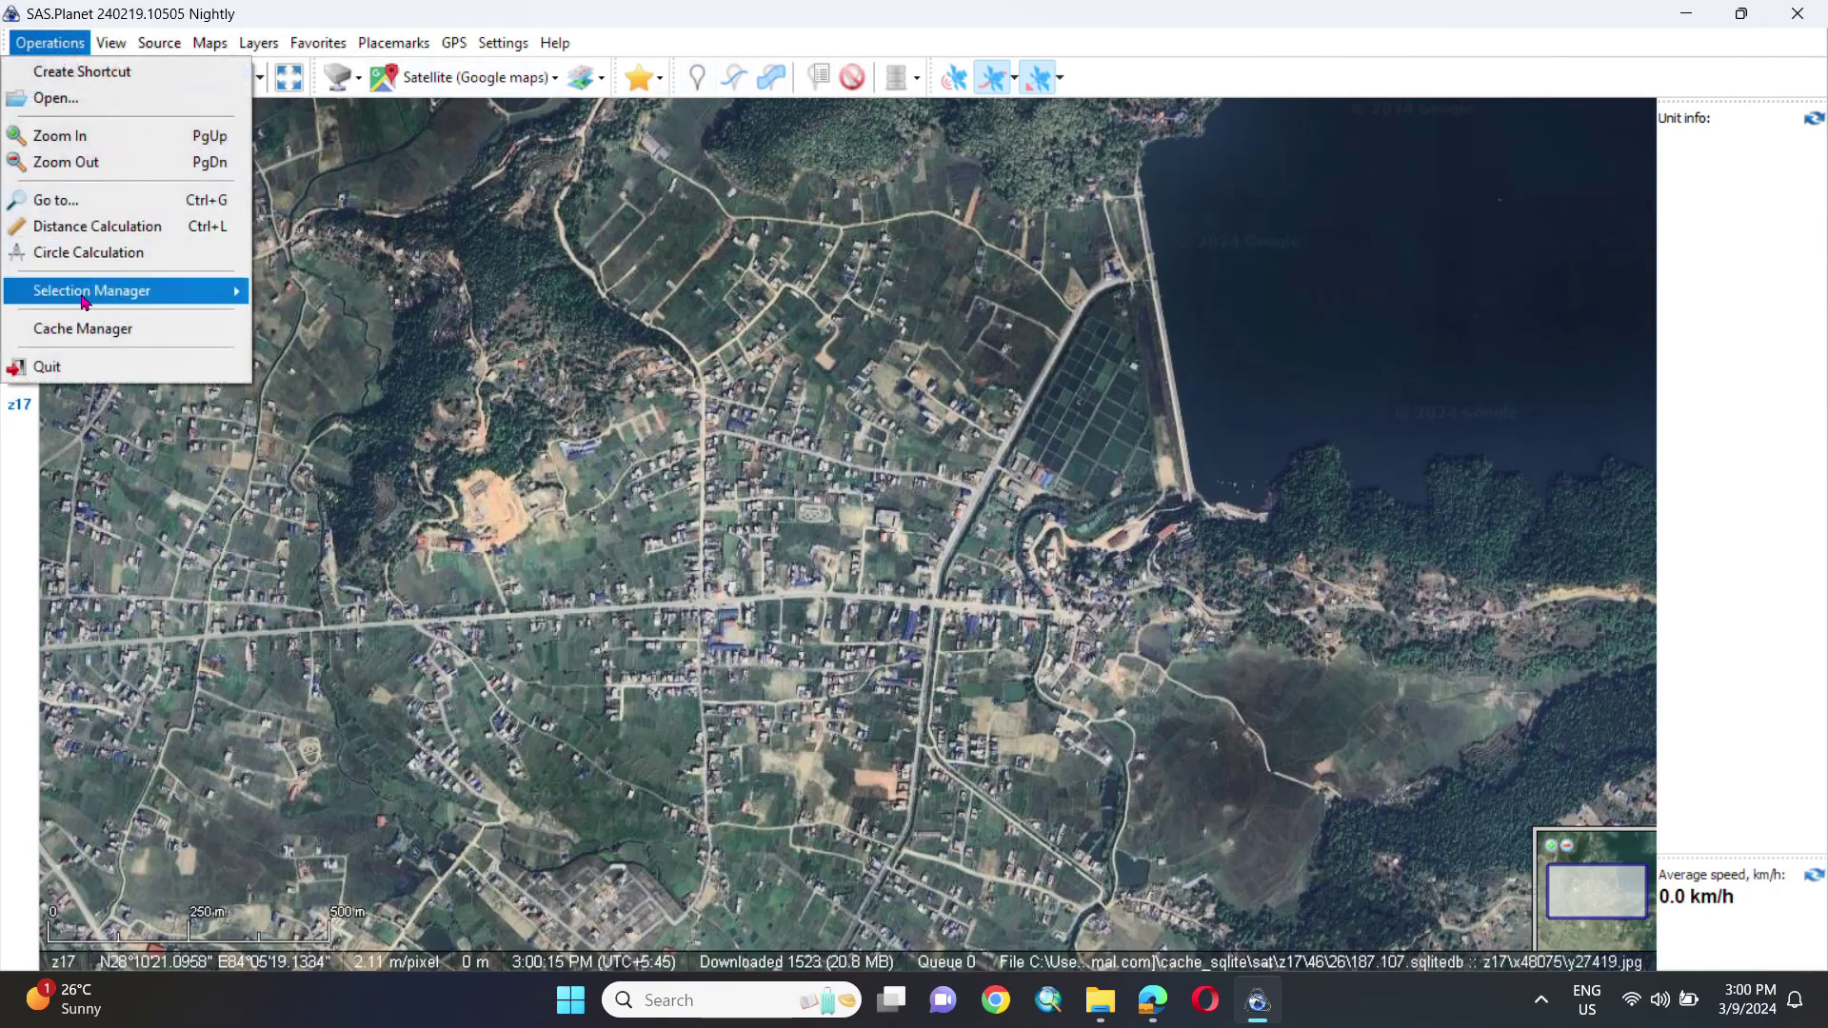
left_click(76, 99)
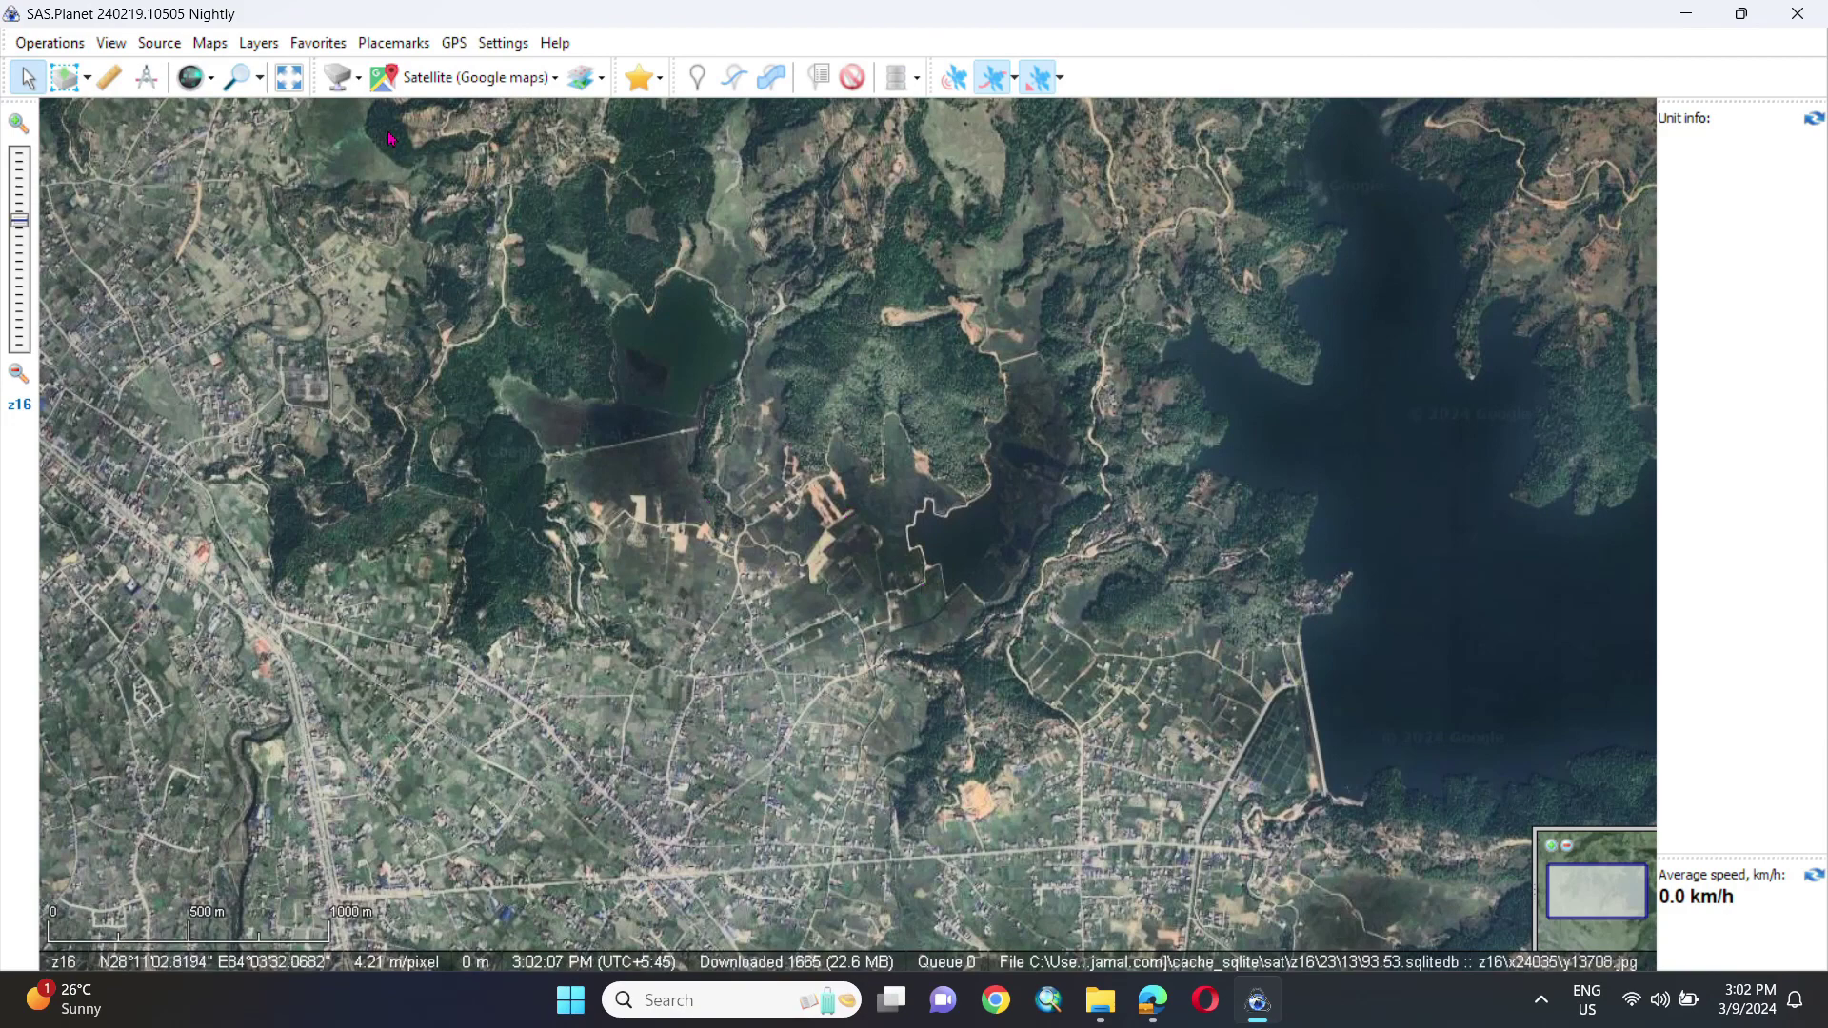
left_click(87, 78)
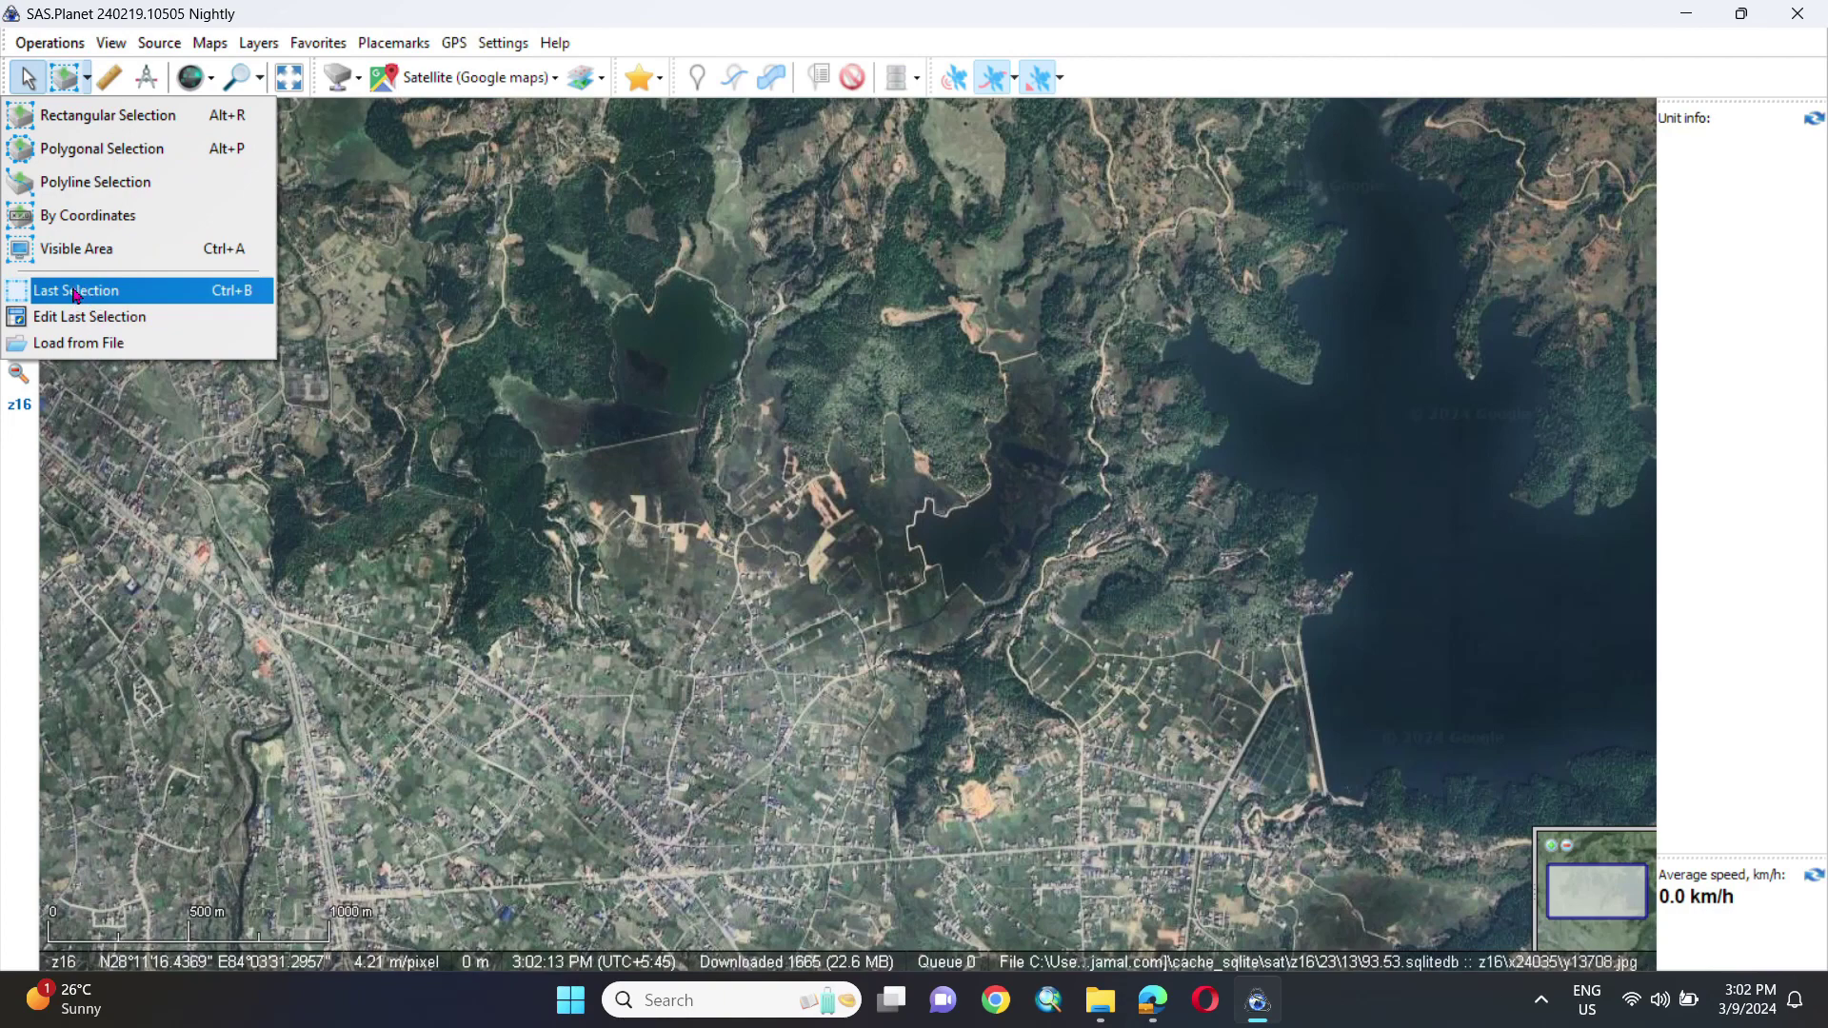
left_click(150, 32)
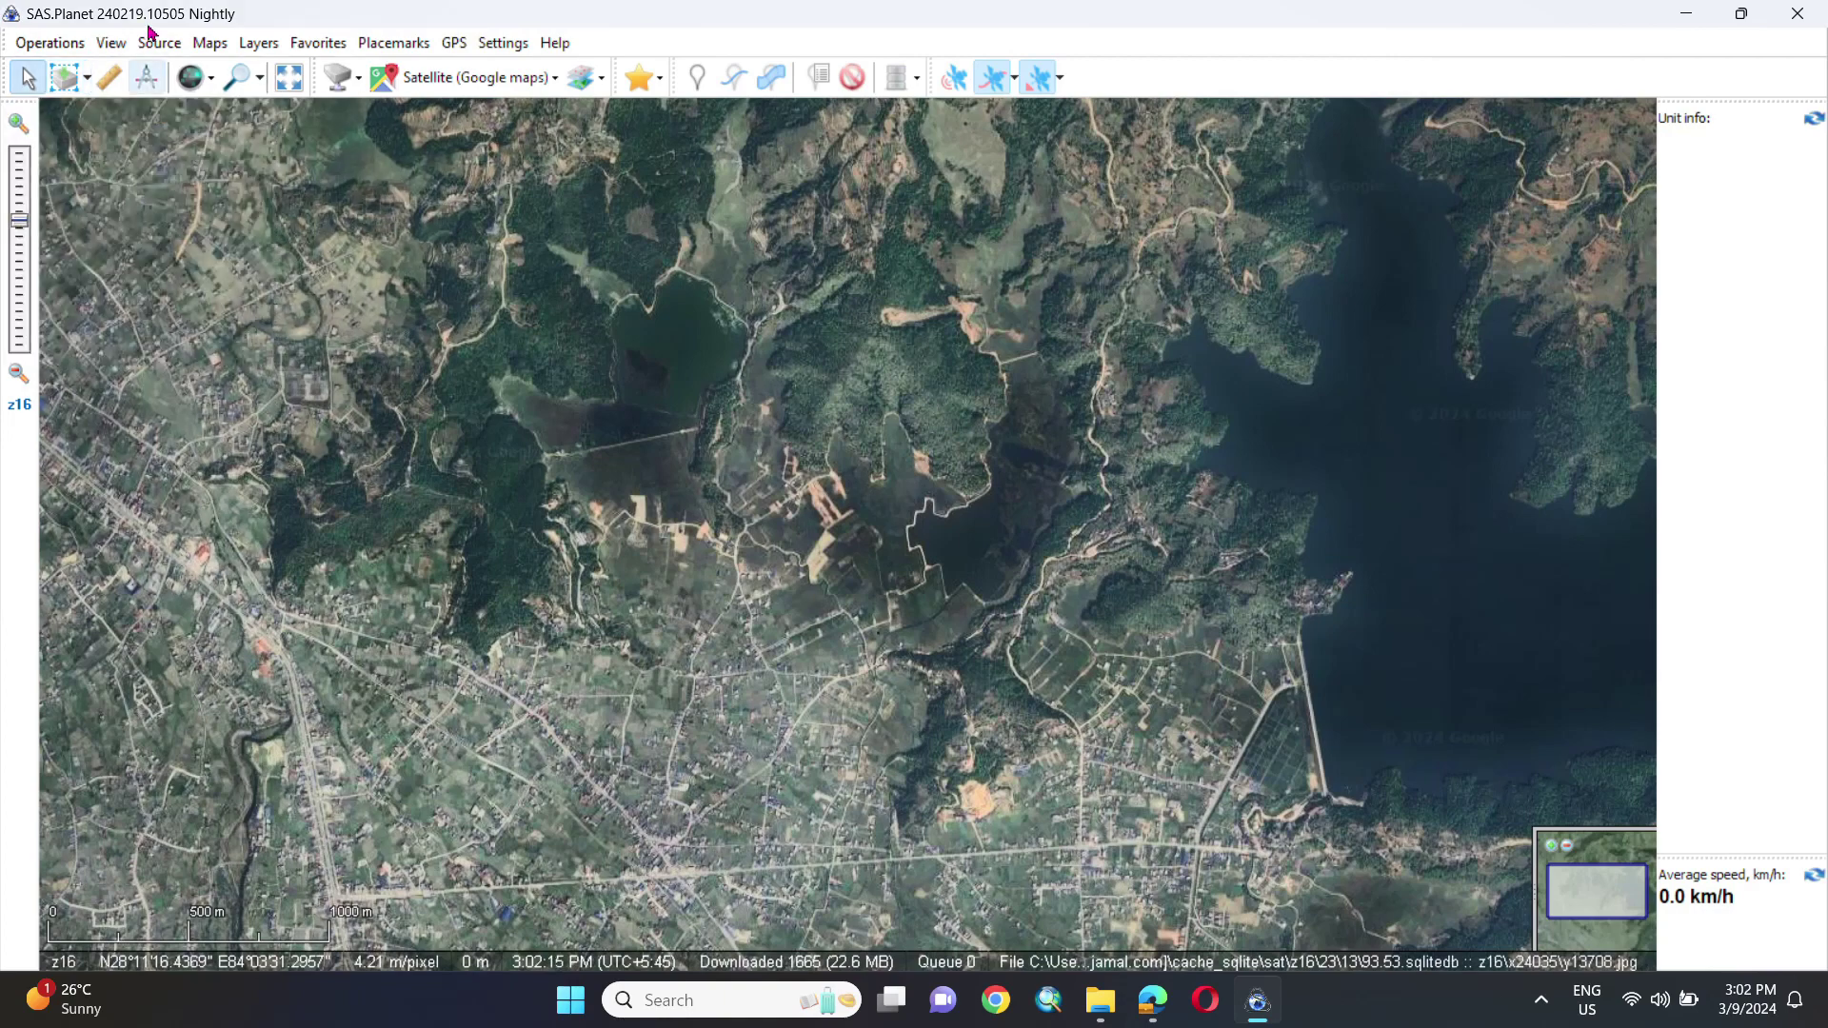
Measure a distance with Distance Calculation across the built-up area northwest of the small lake, and discard the measuring line.
left_click(111, 84)
left_click(419, 288)
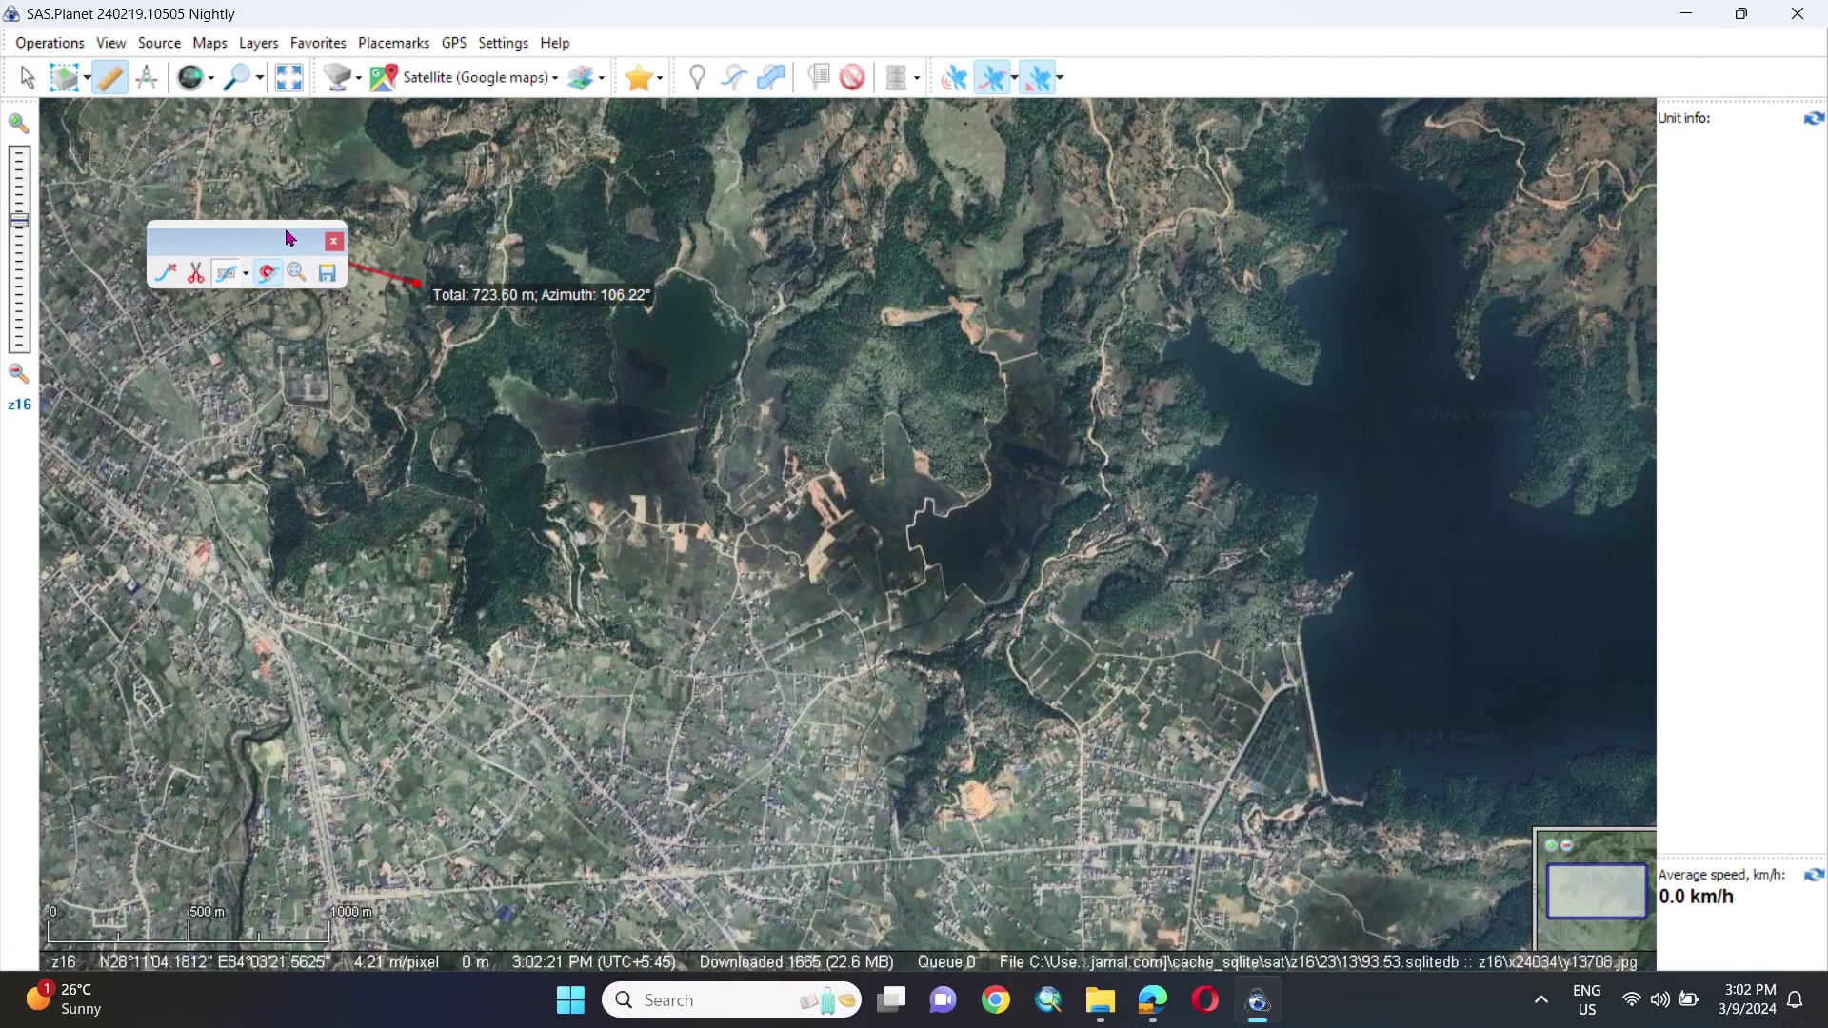
key("Escape")
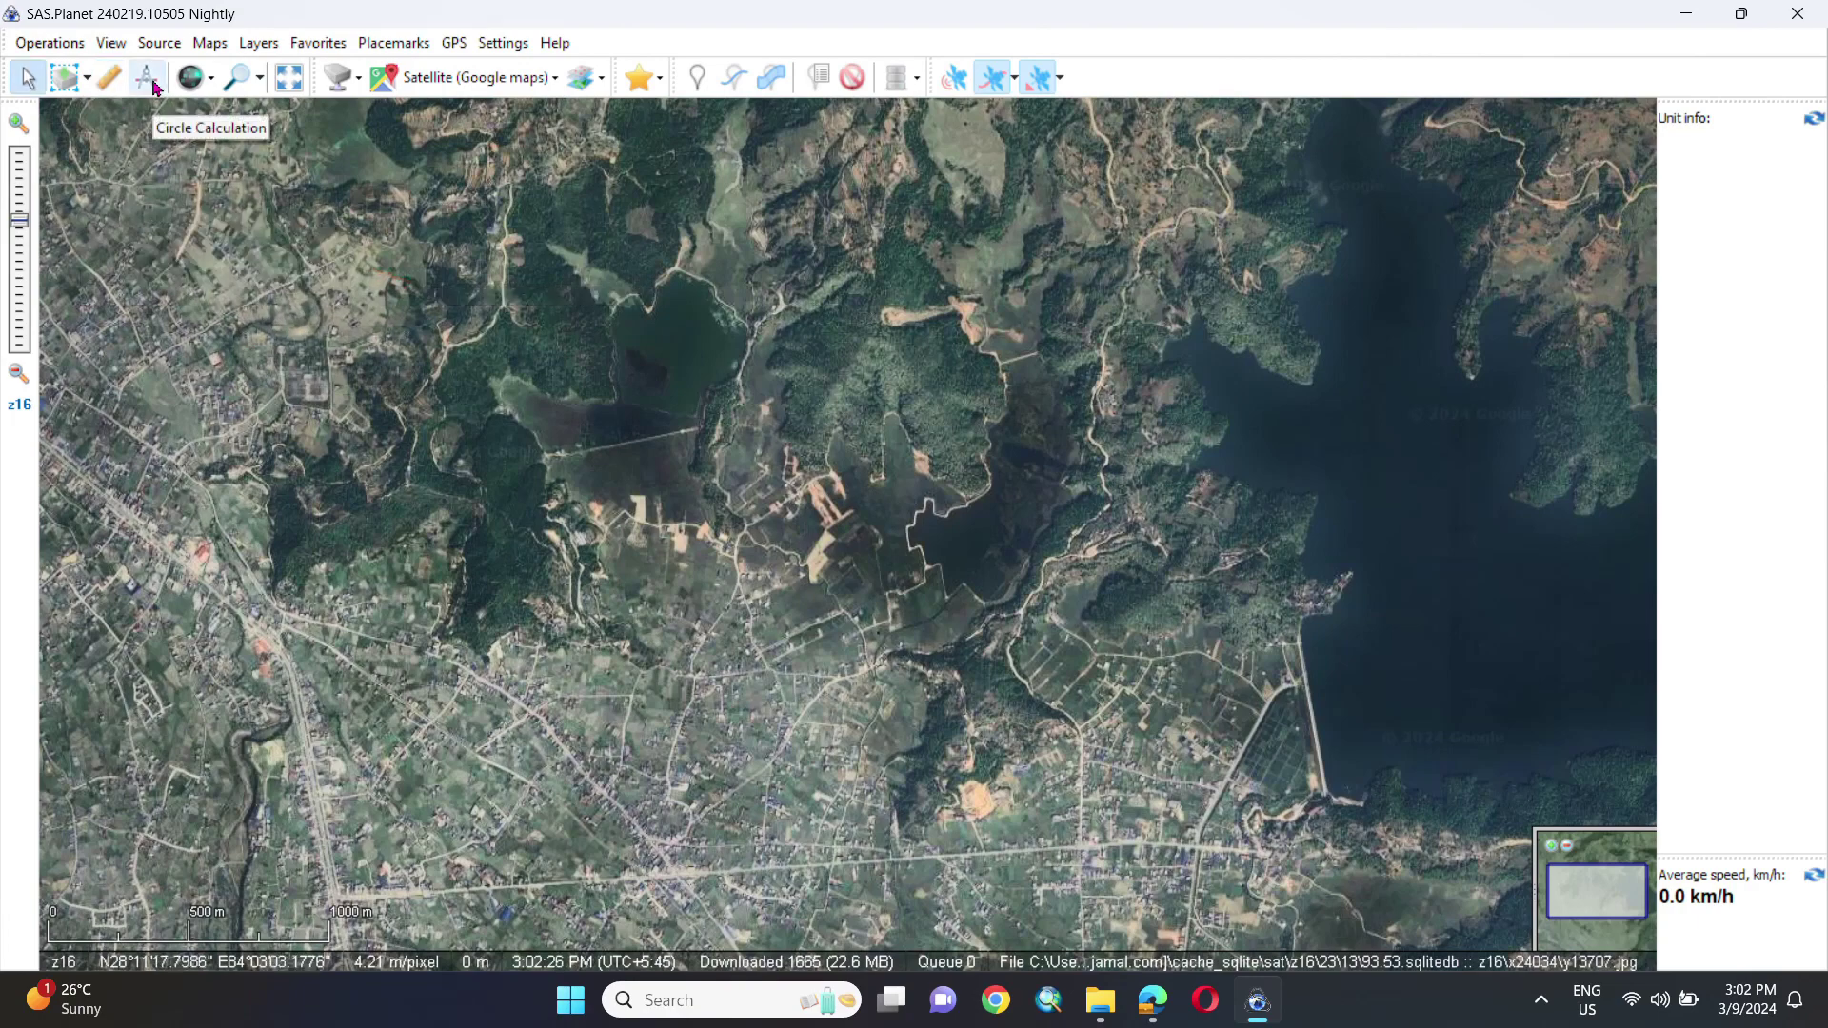
Try Circle Calculation over the northwestern built-up area, set the circle's radius to 439 m and discard the circle.
left_click(148, 79)
left_click(332, 306)
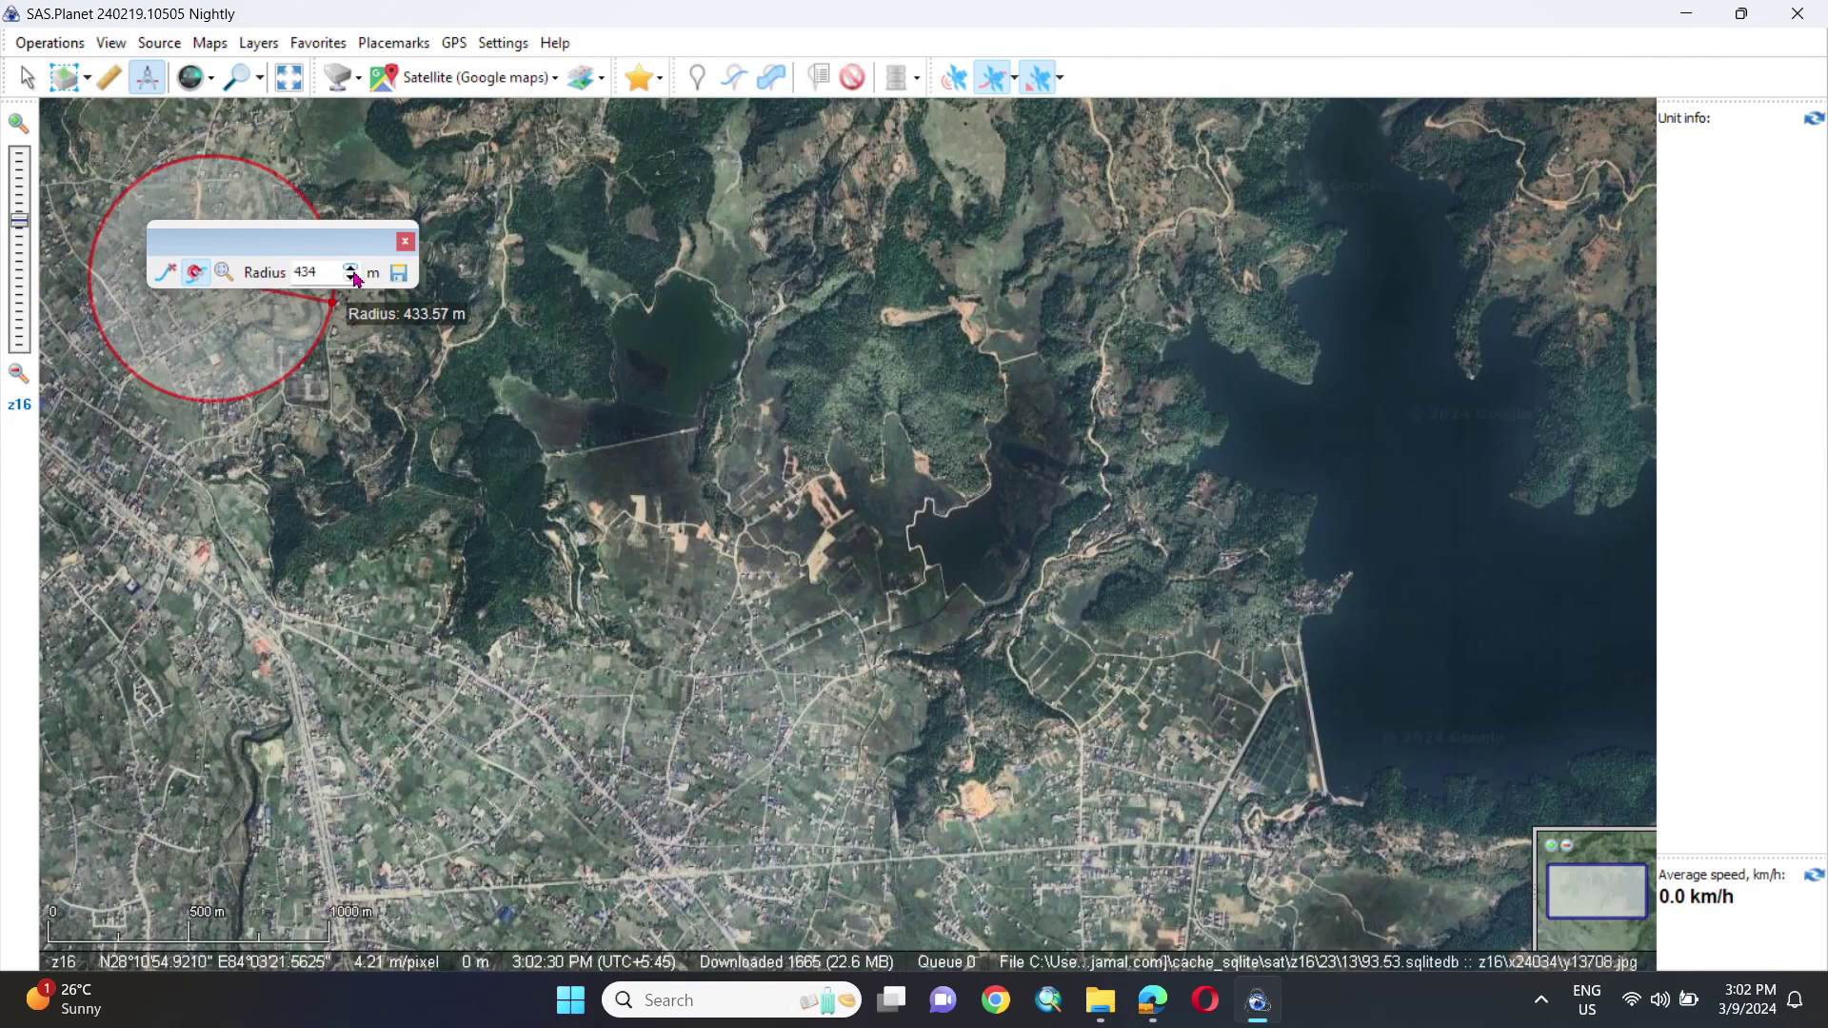
left_click(352, 271)
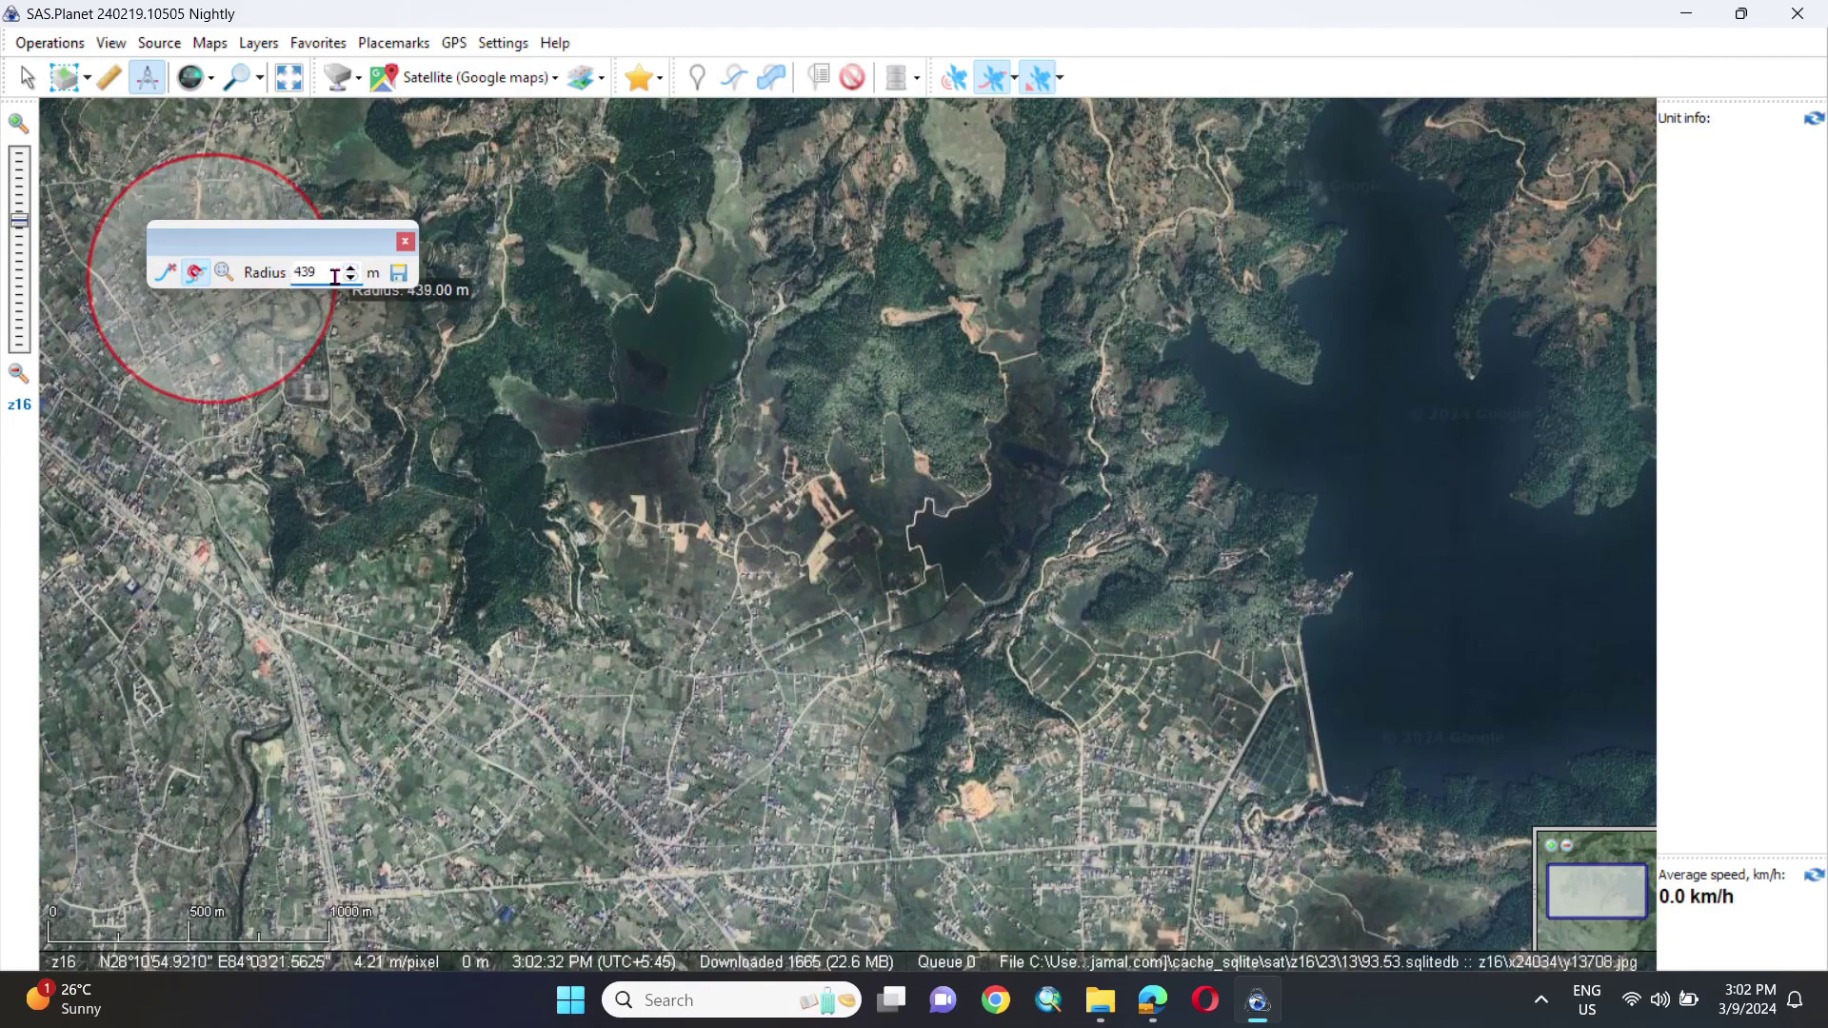
key("Escape")
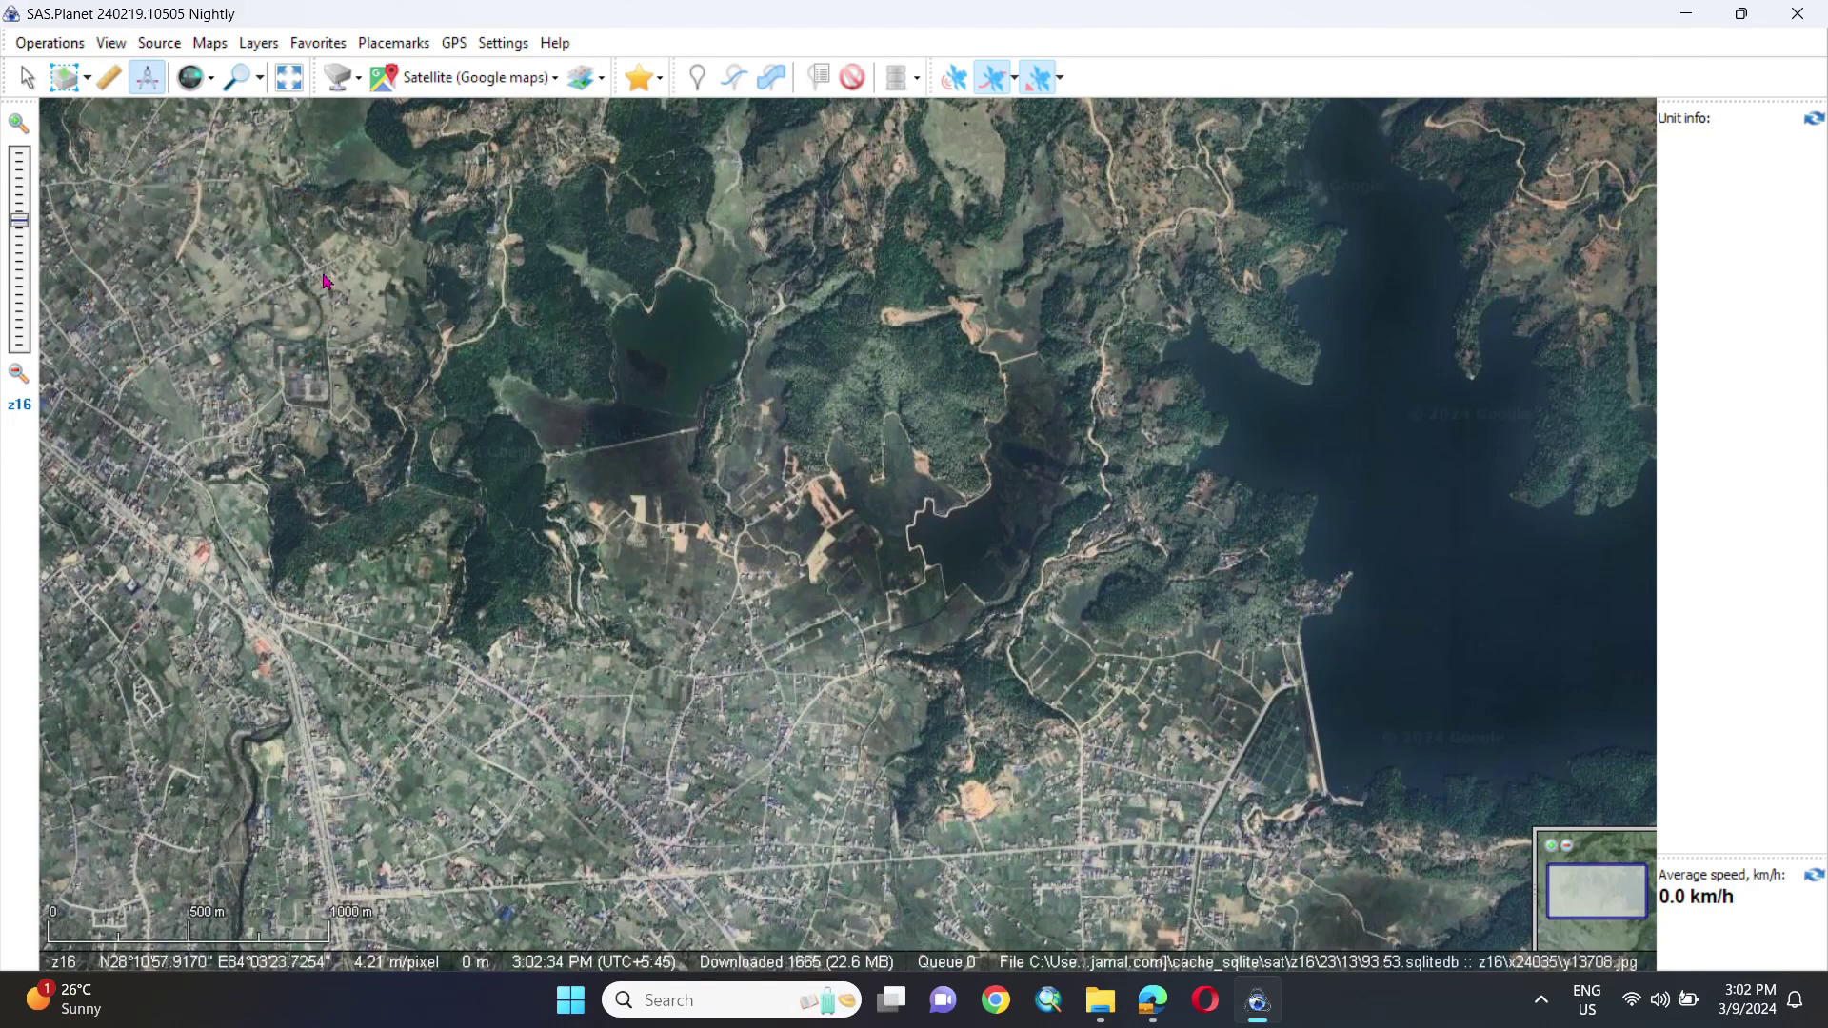
Search for "pokhara nepal" with the OSM search service and close the results list.
left_click(259, 85)
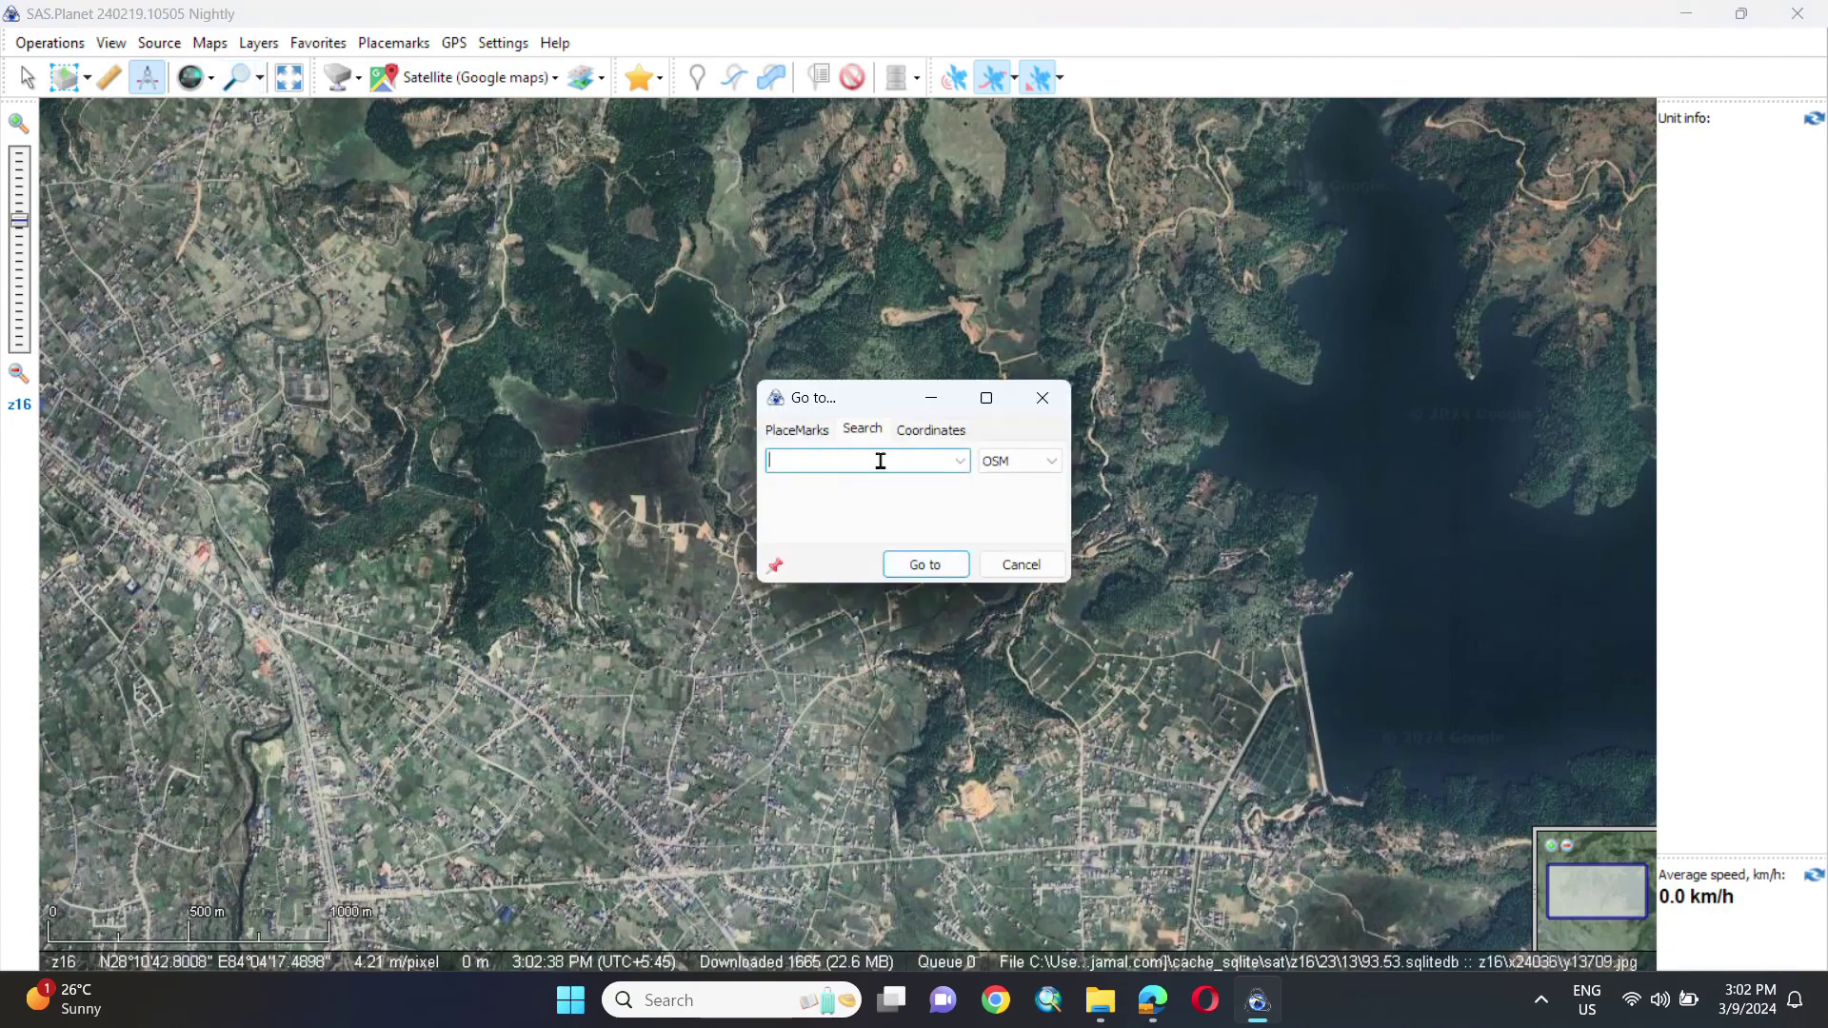
type("pokhara nepal")
left_click(926, 565)
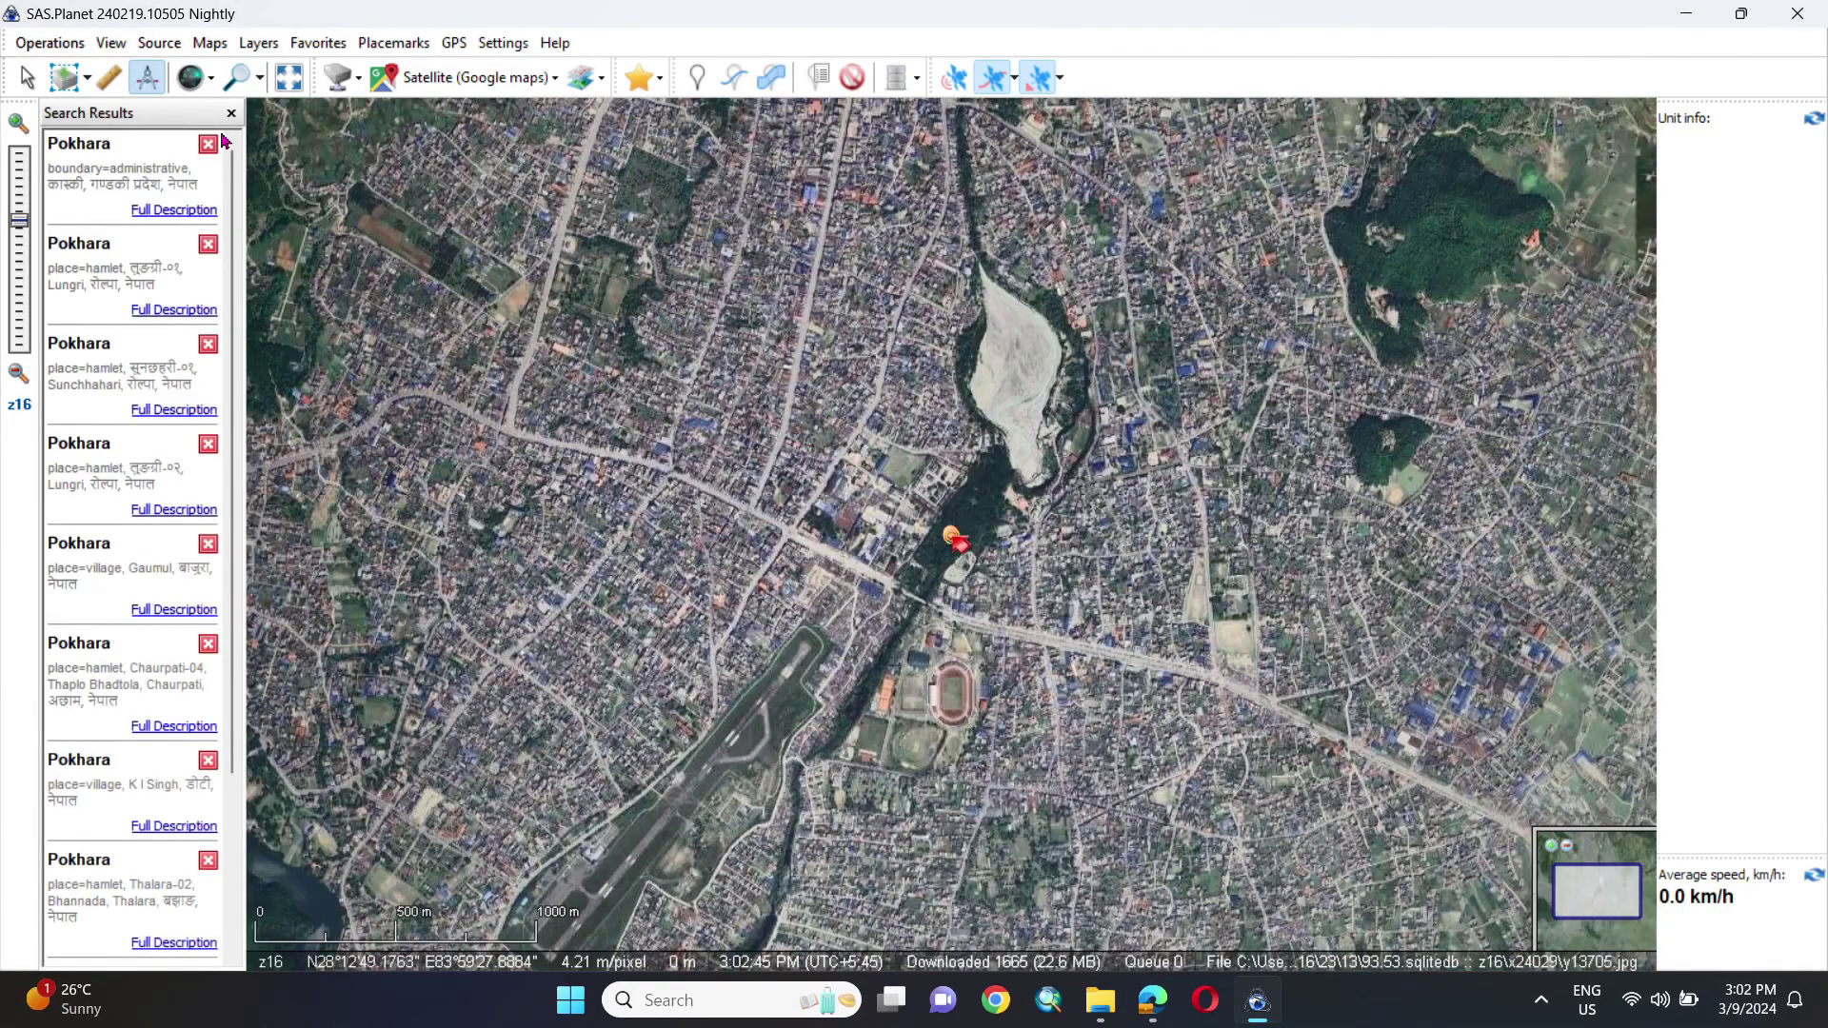
left_click(231, 114)
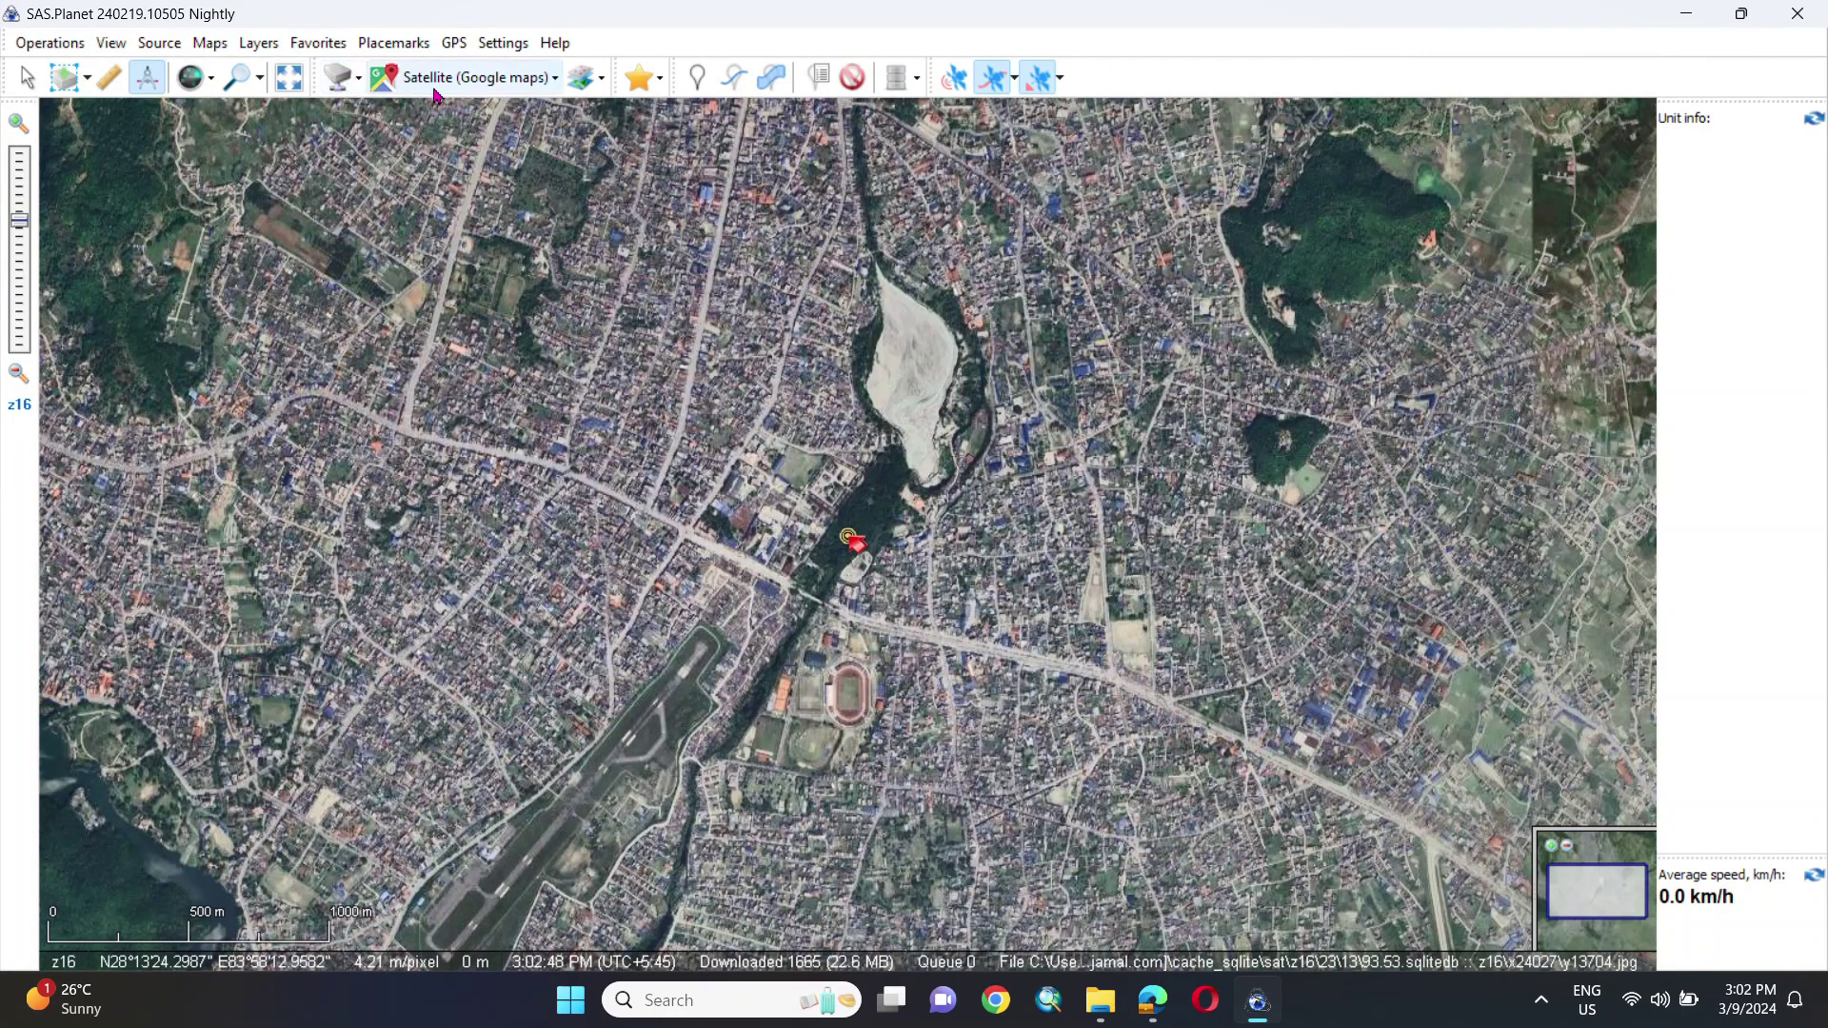
Switch the base map to Bing Maps - satellite and view the whole Pokhara valley at zoom level z14.
left_click(551, 84)
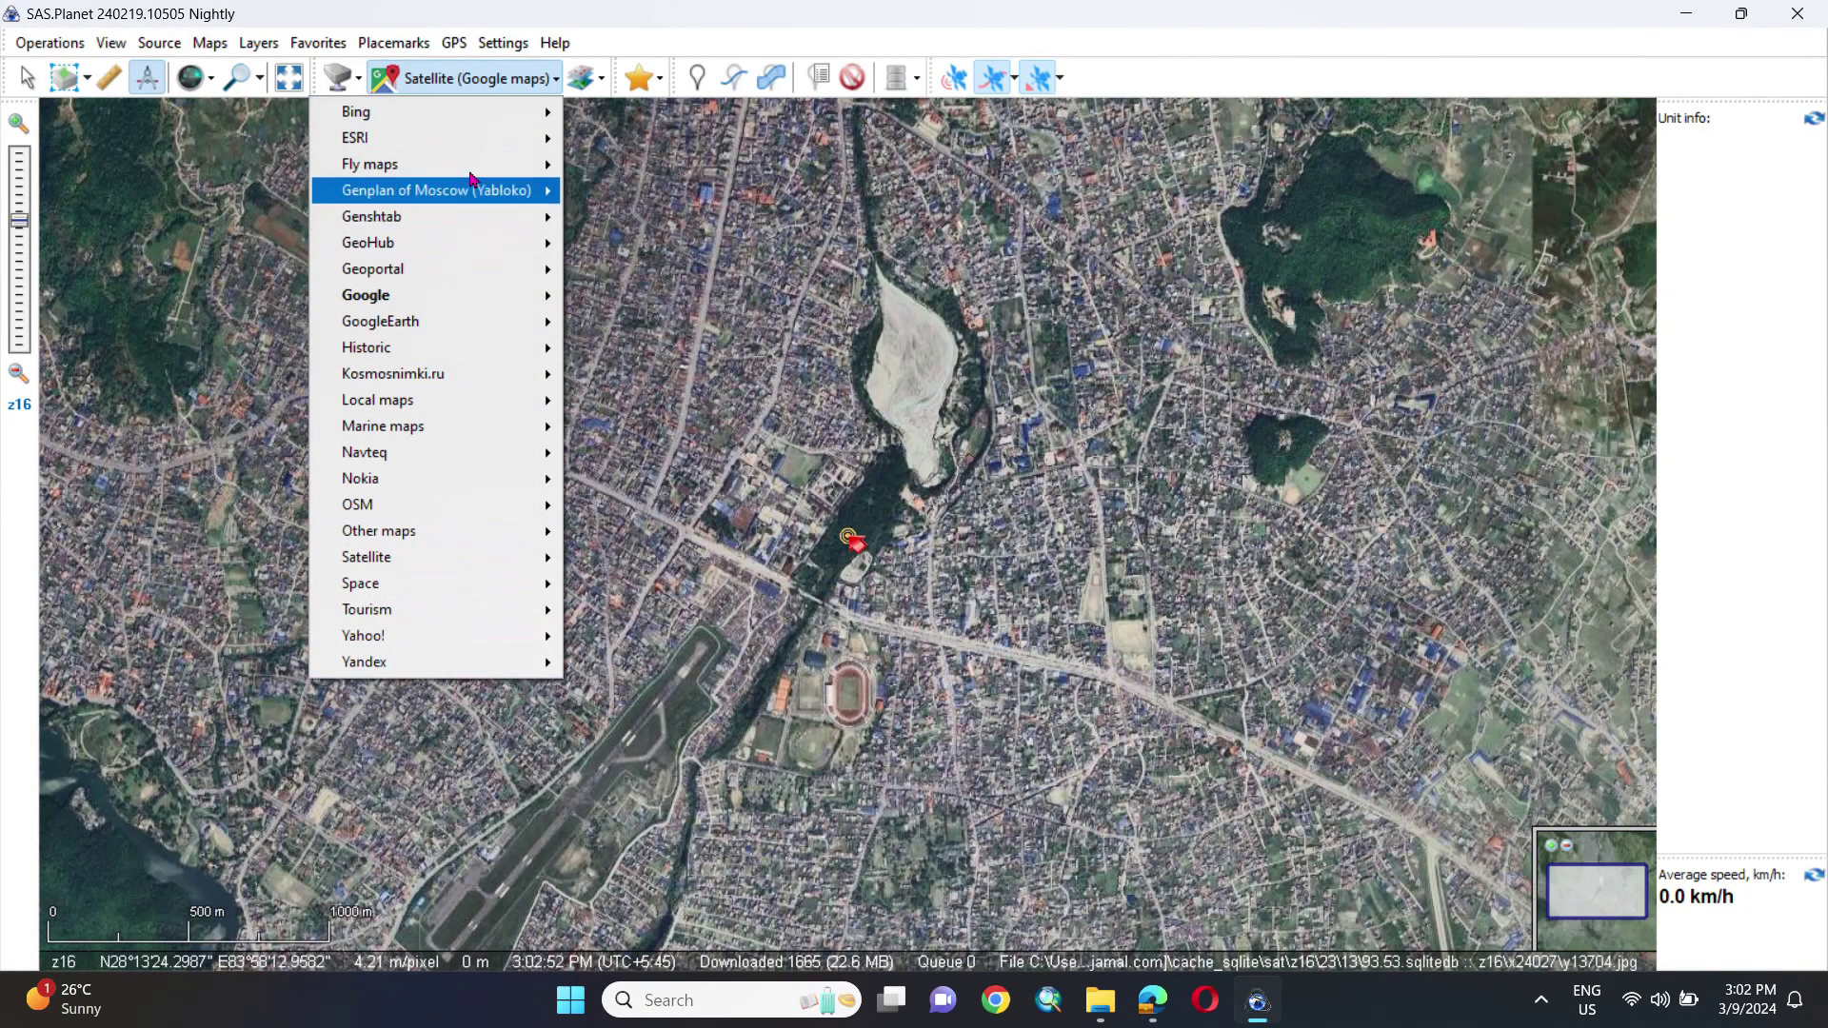
mouse_move(521, 109)
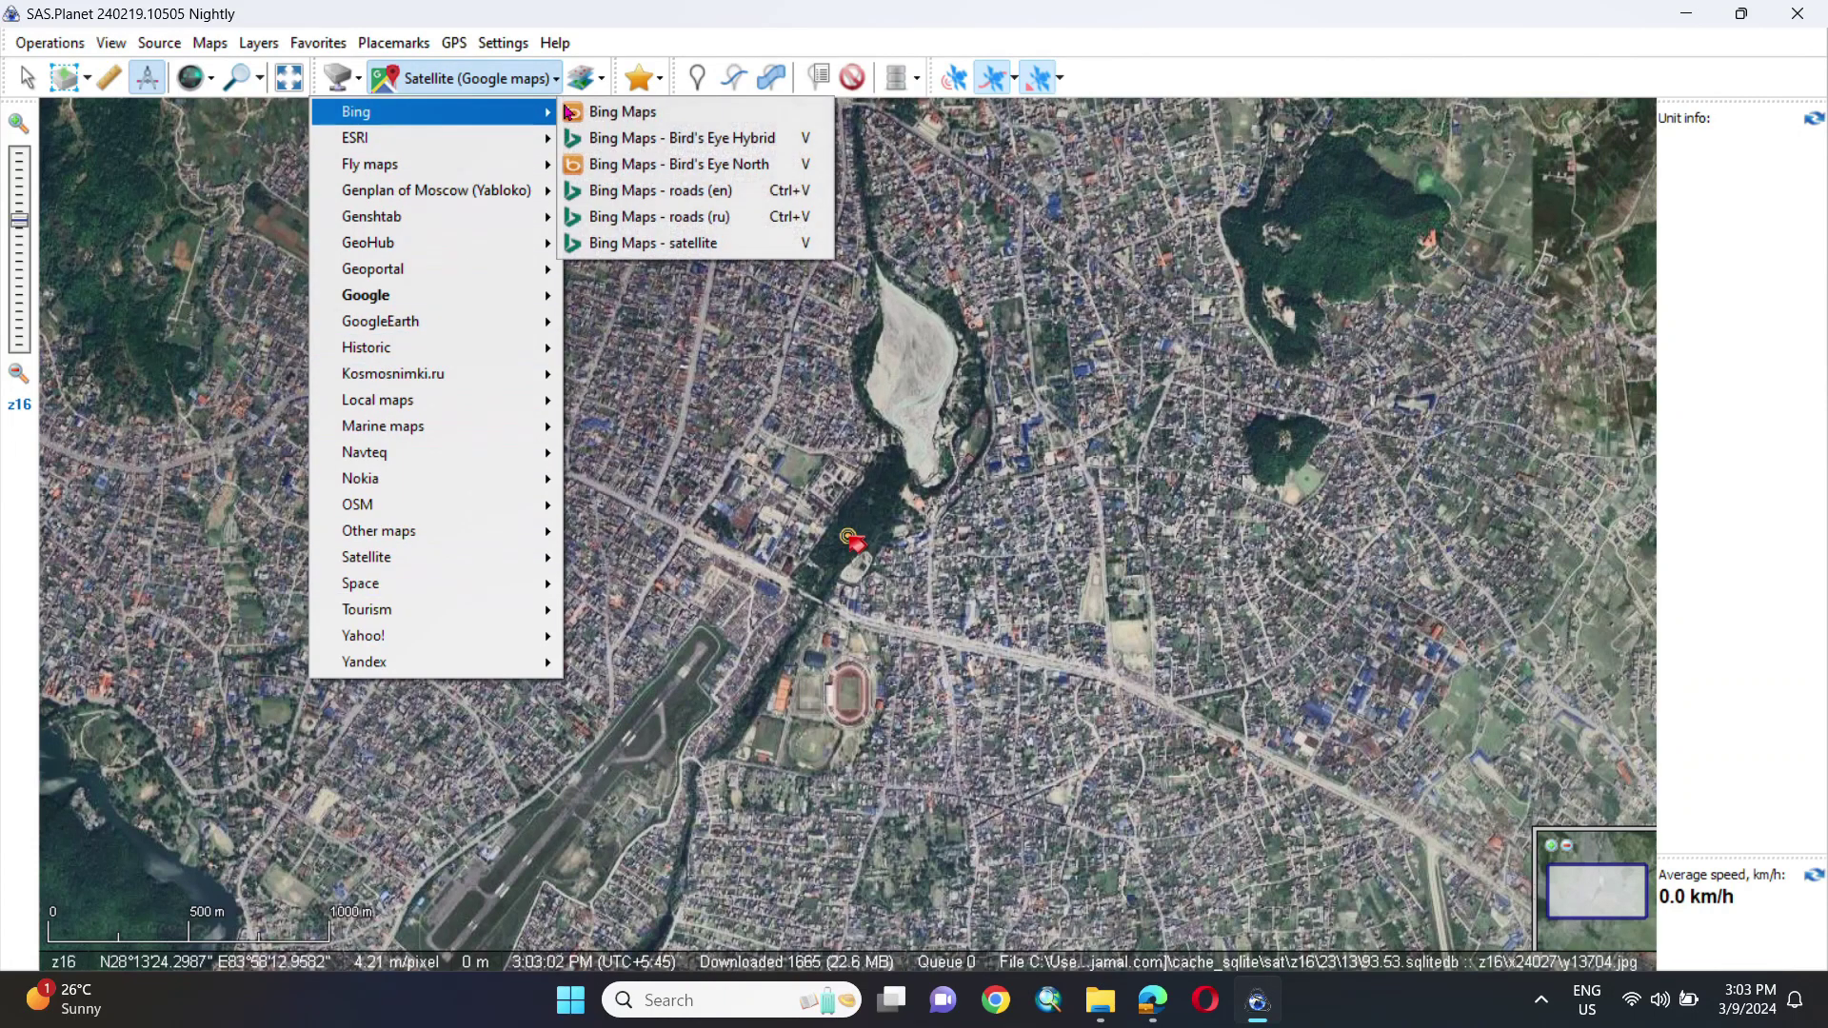
left_click(701, 249)
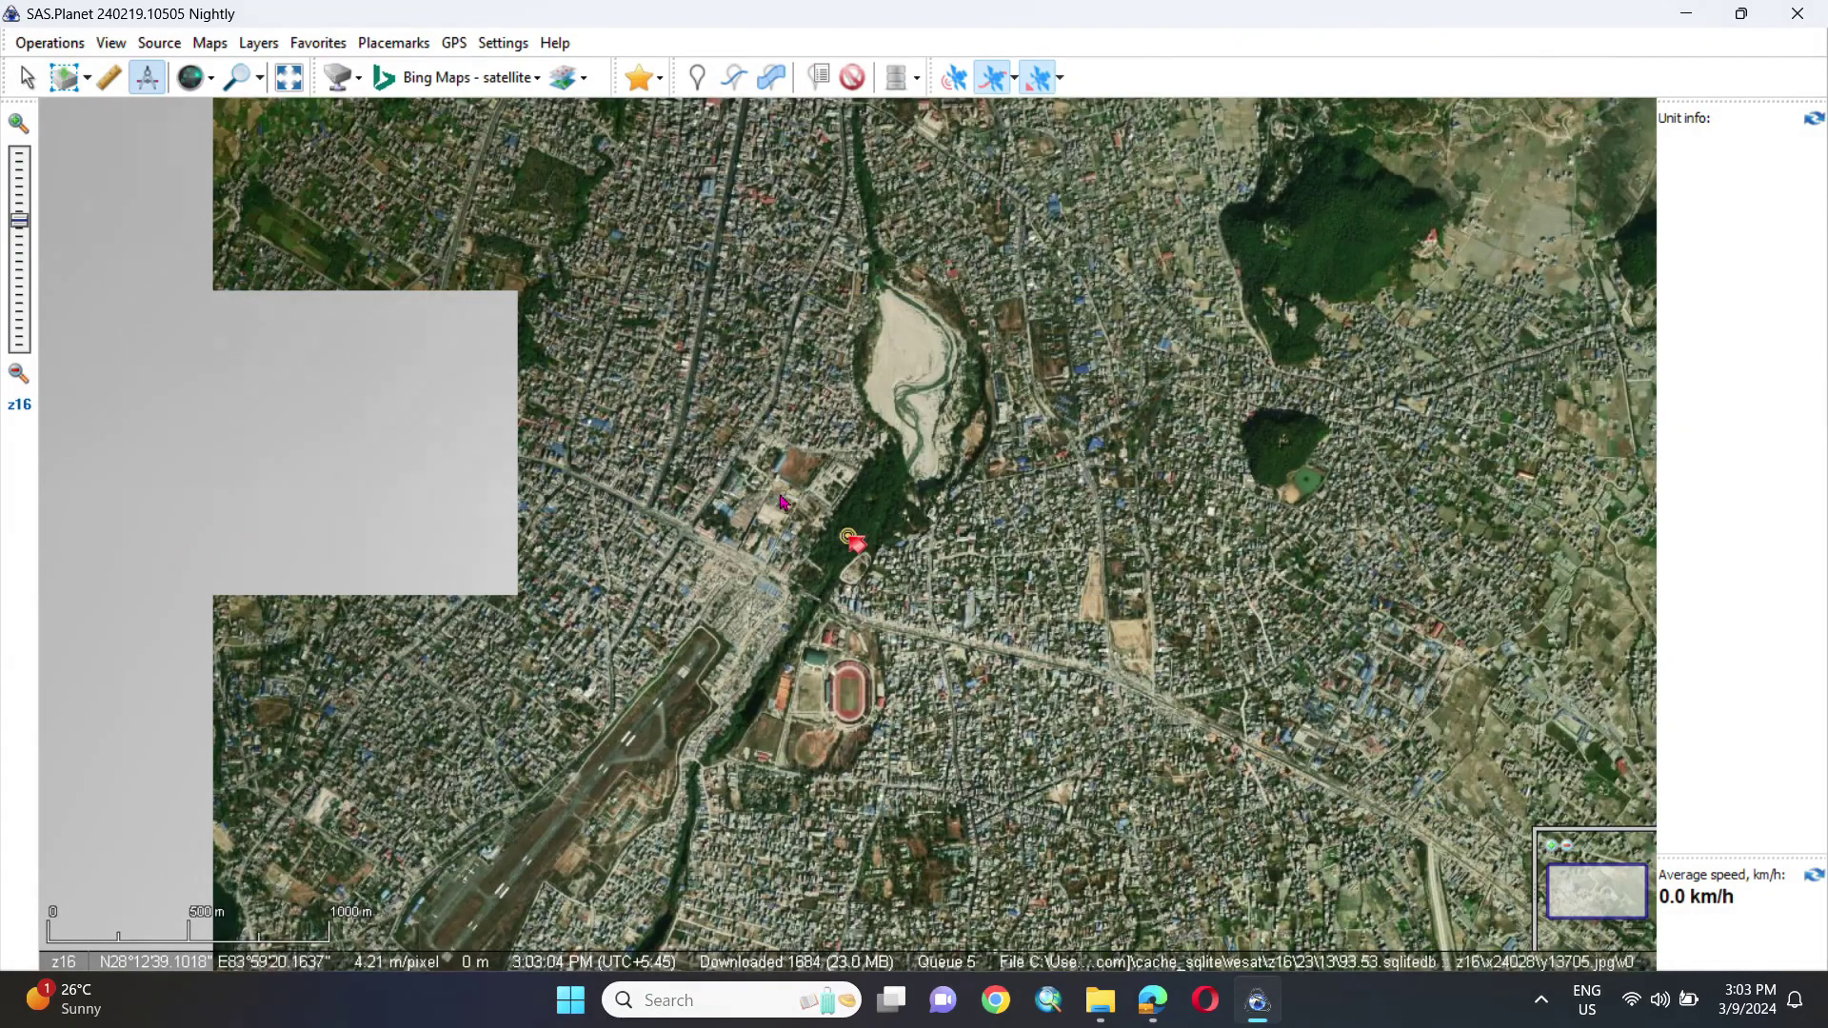
scroll(502, 400, "down", 2)
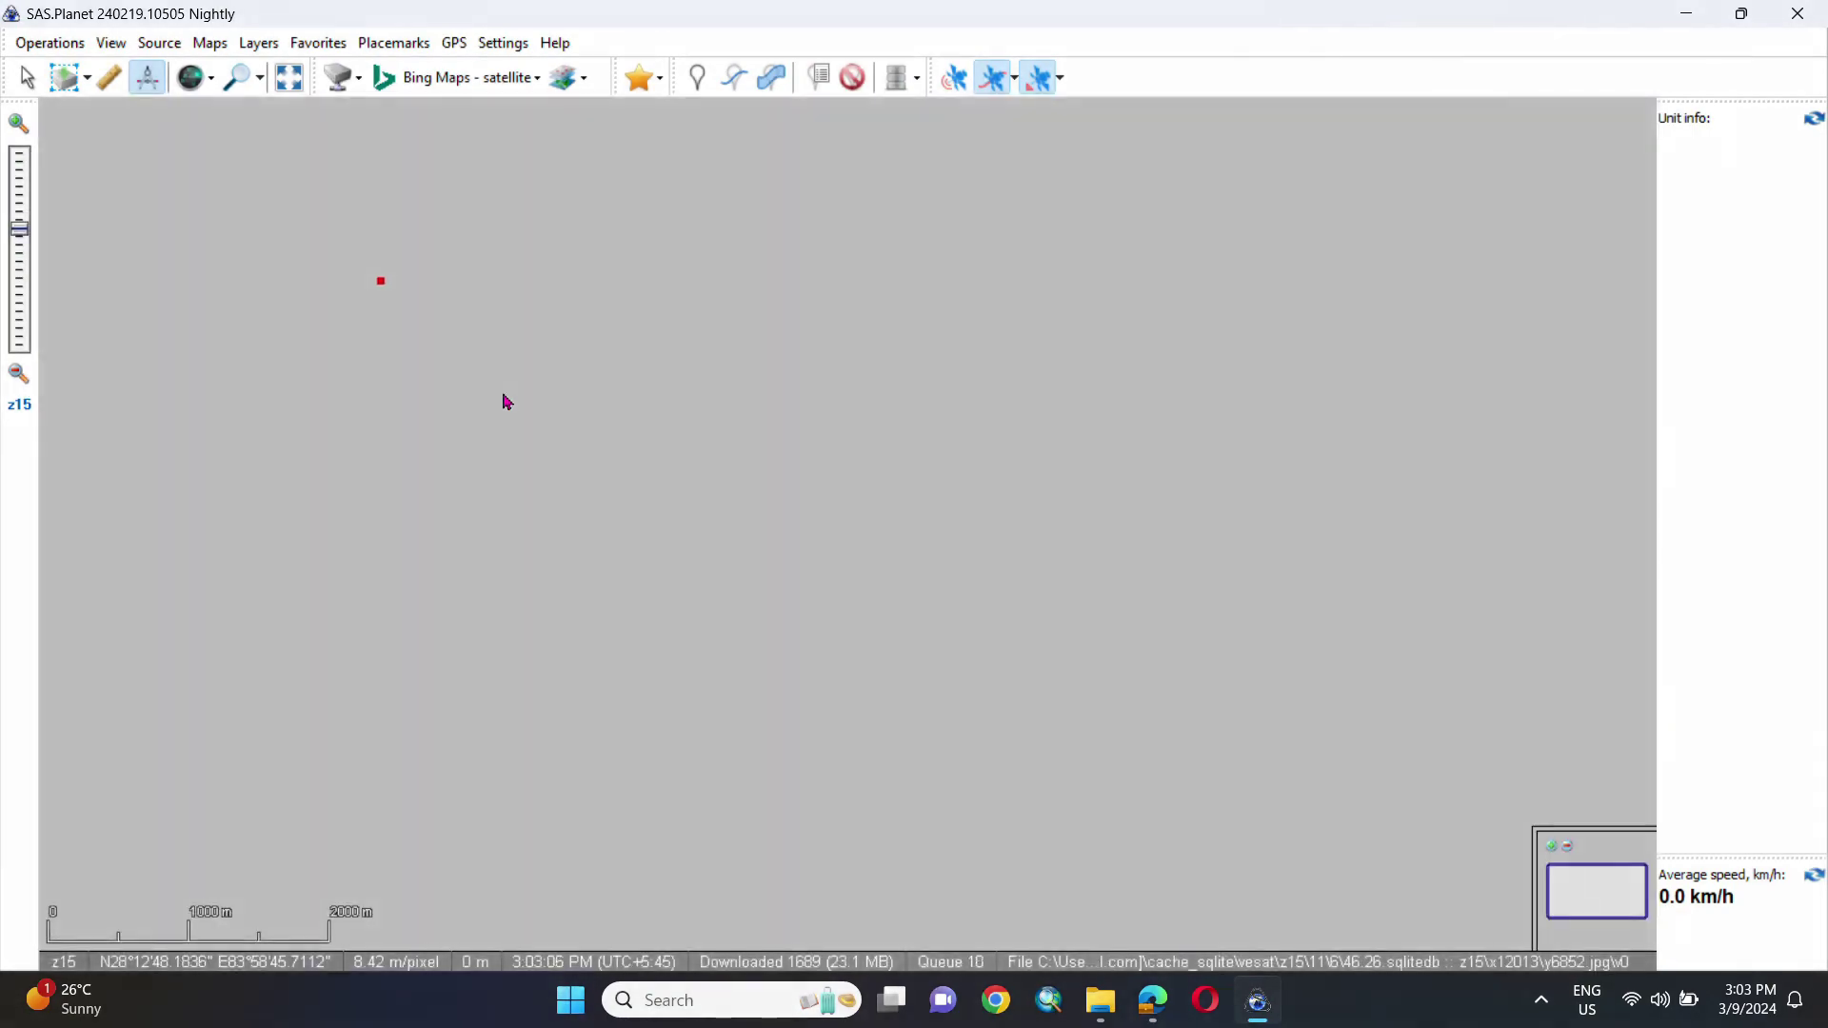
key("Escape")
left_click(504, 78)
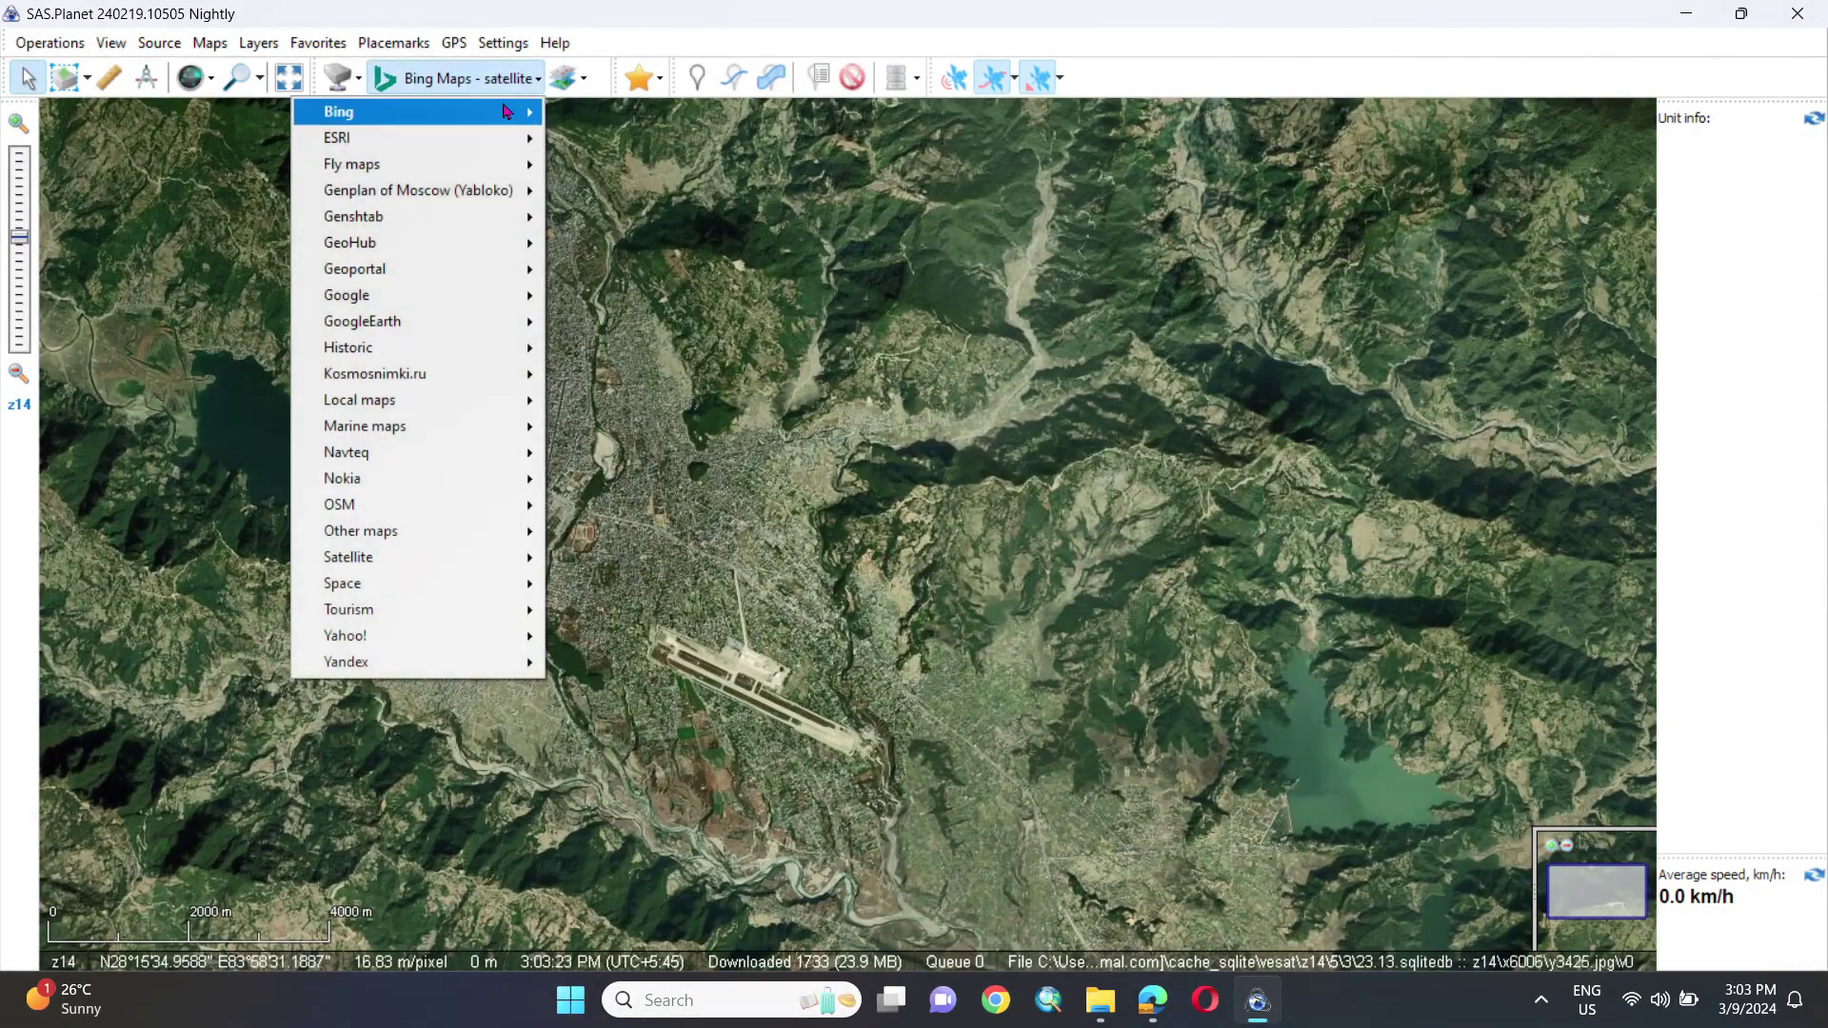
mouse_move(514, 112)
left_click(629, 243)
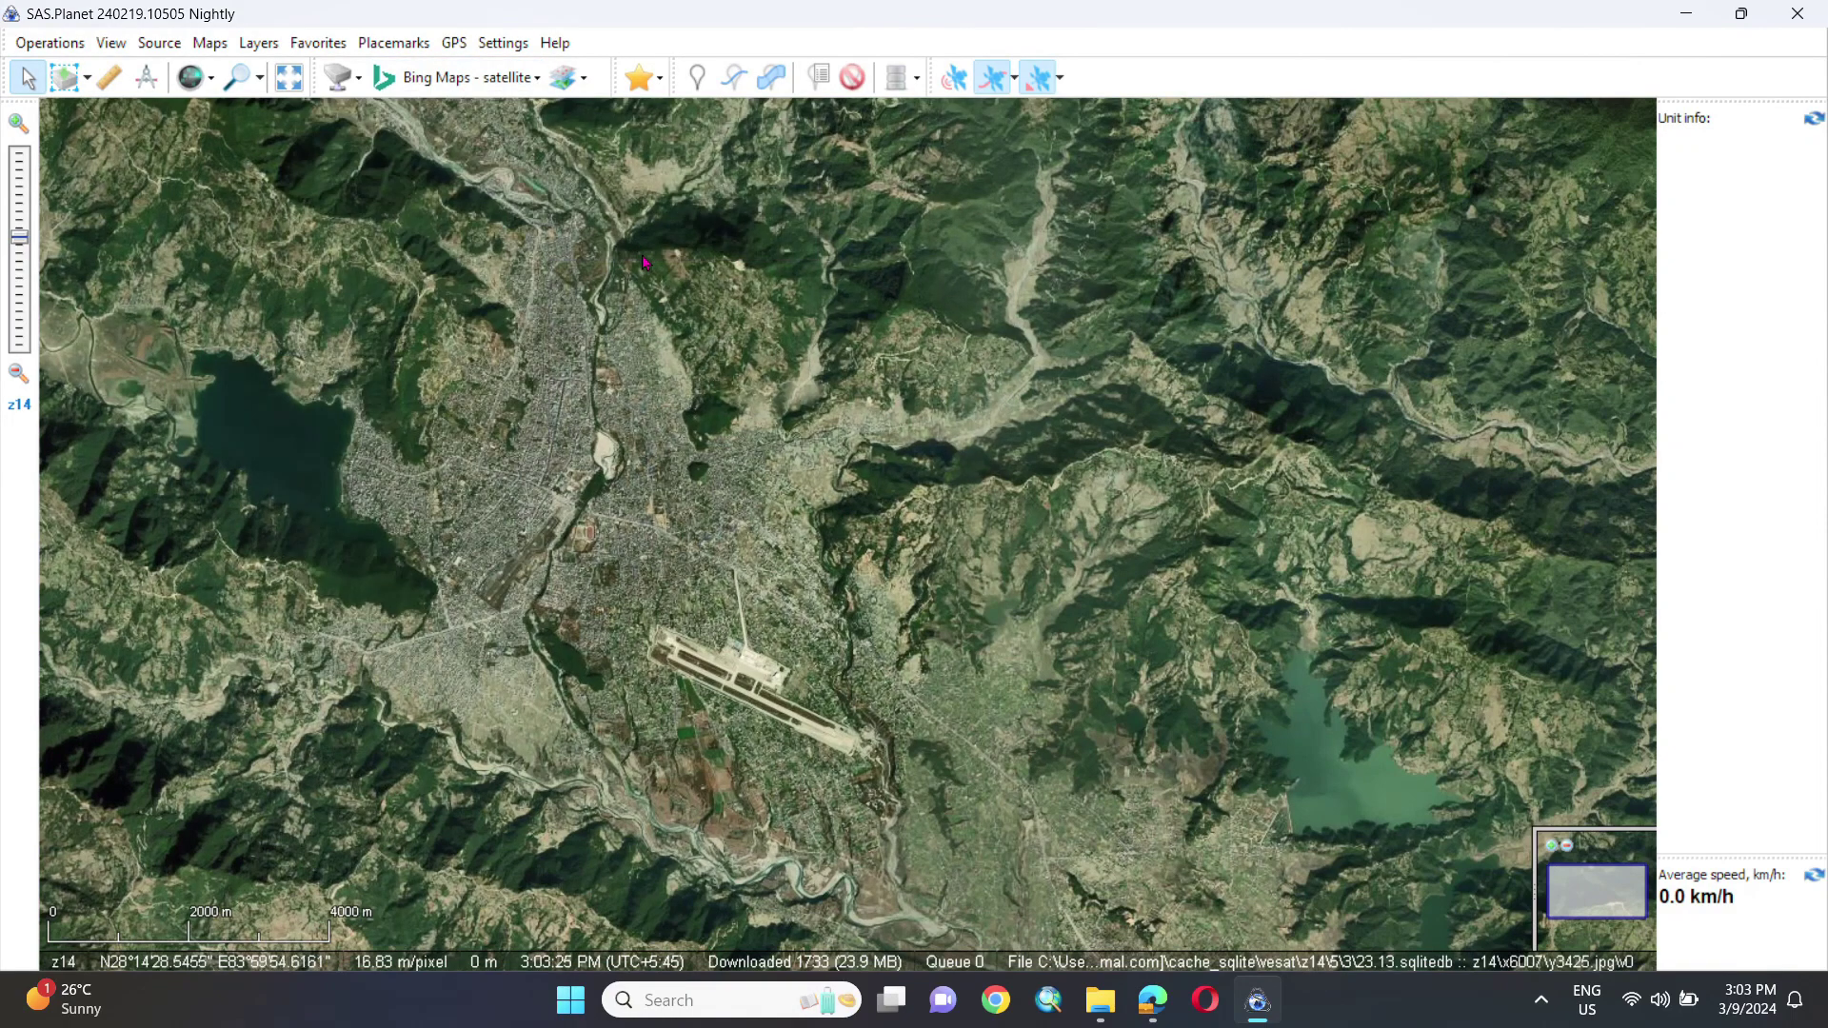
Switch the base map to Satellite (Google maps).
left_click(505, 79)
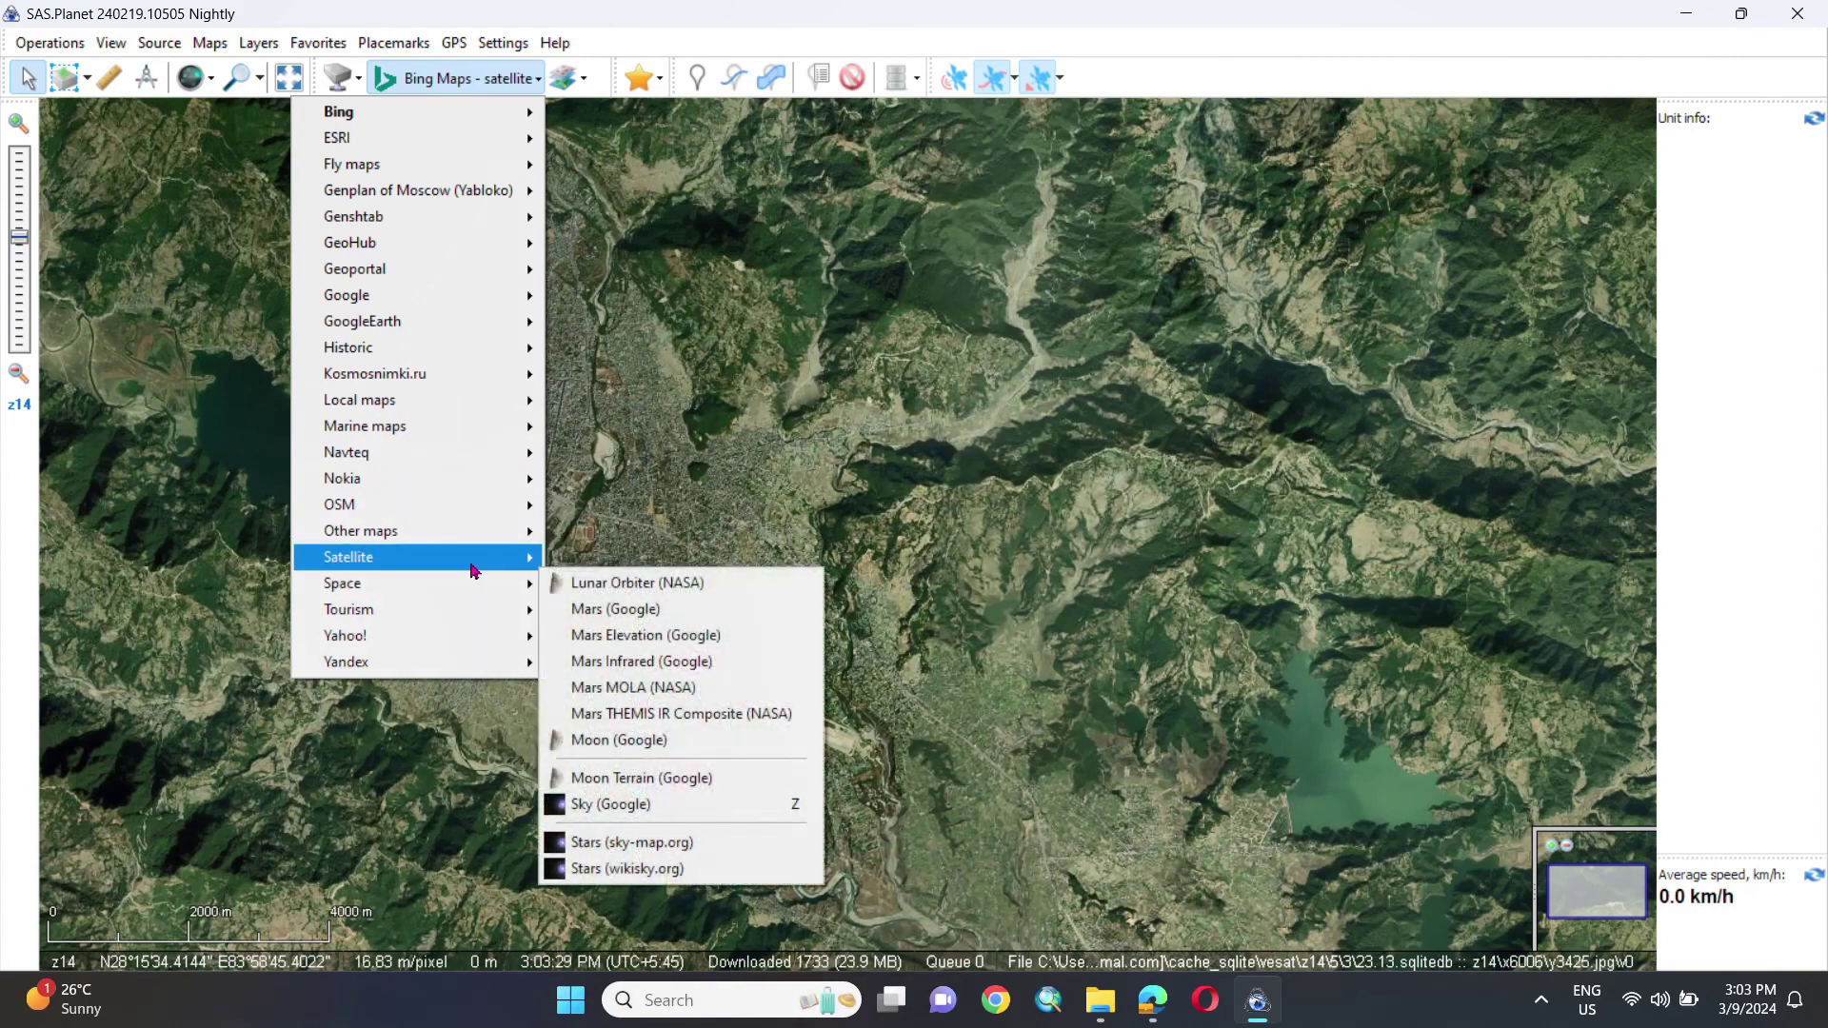
mouse_move(474, 569)
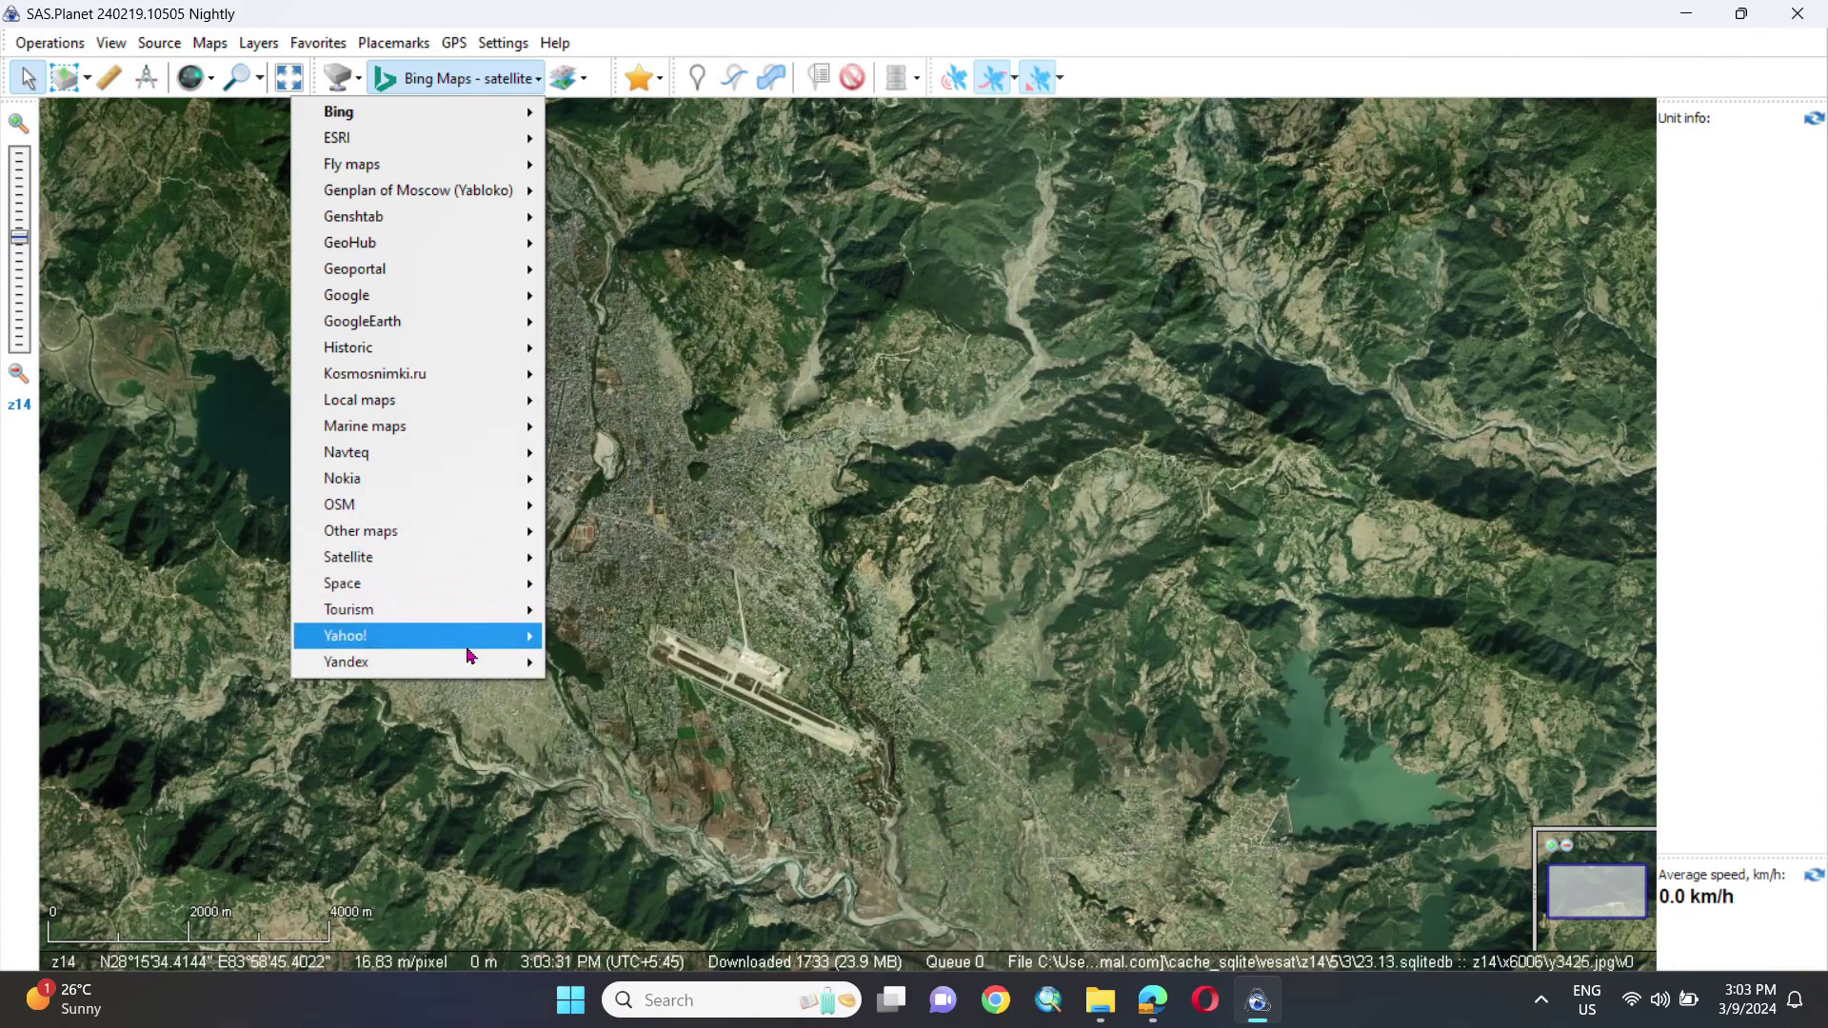
mouse_move(476, 429)
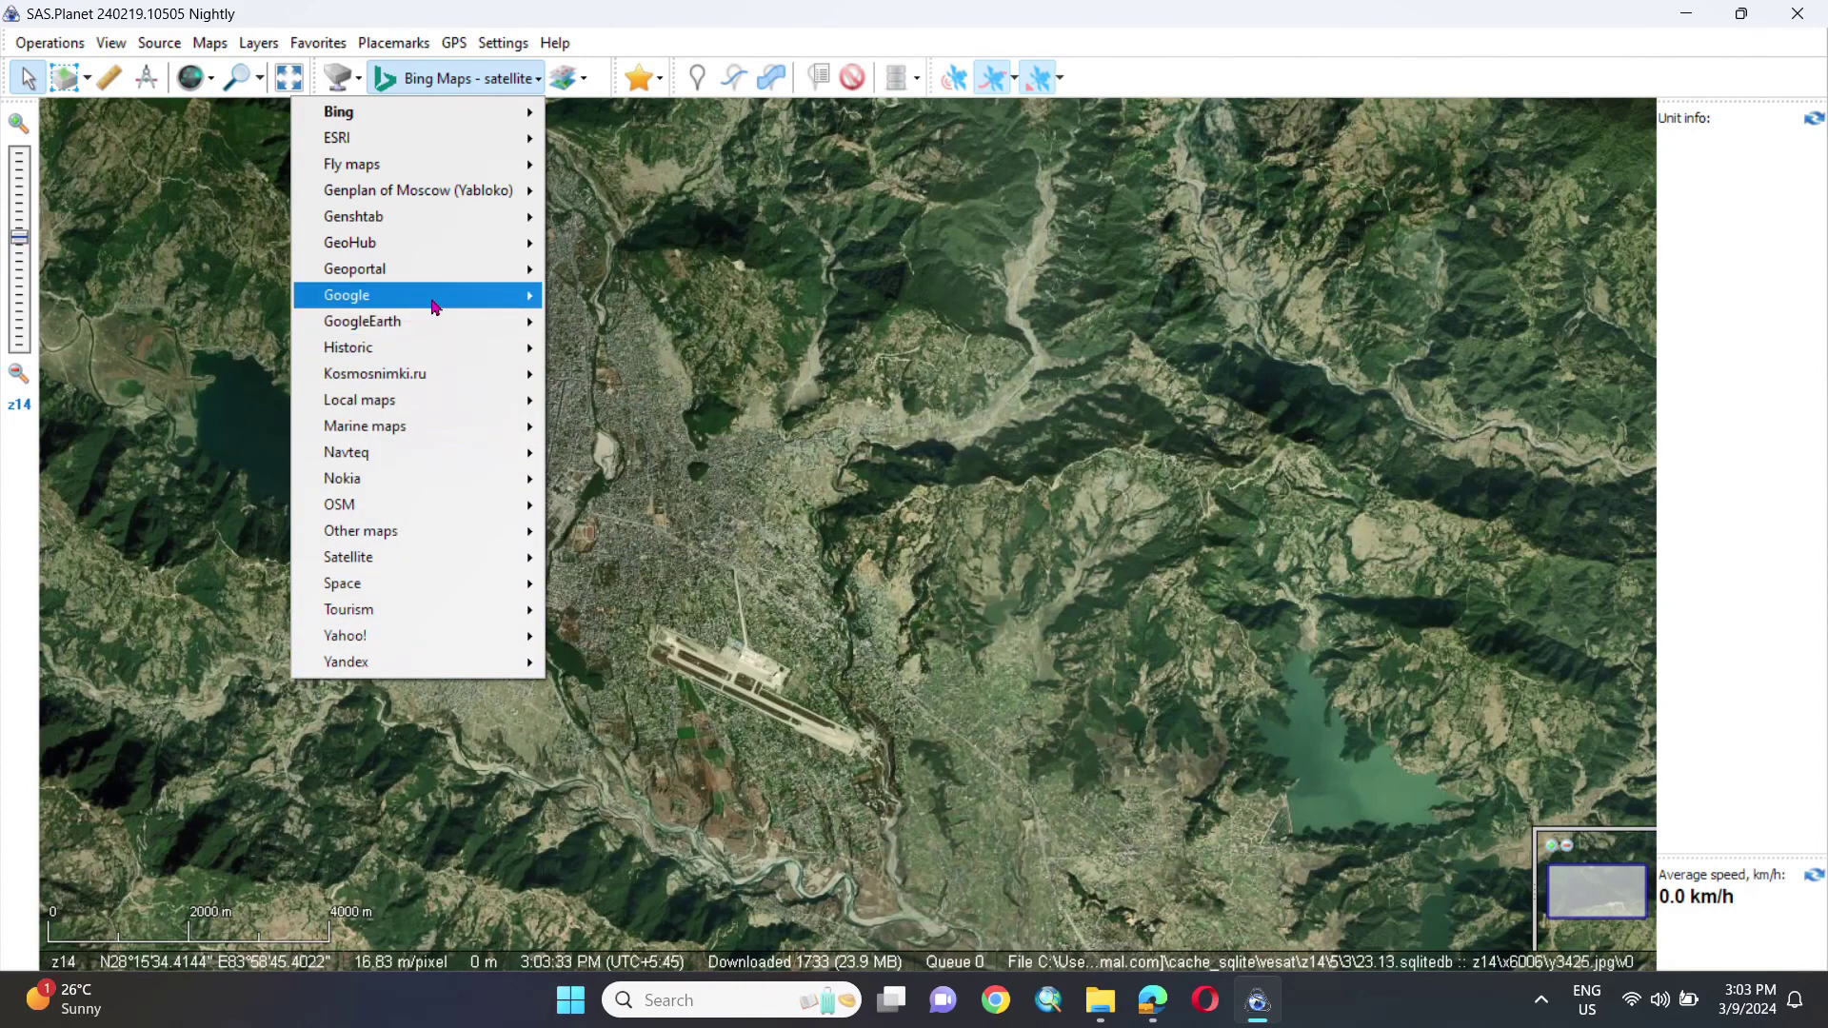
mouse_move(539, 302)
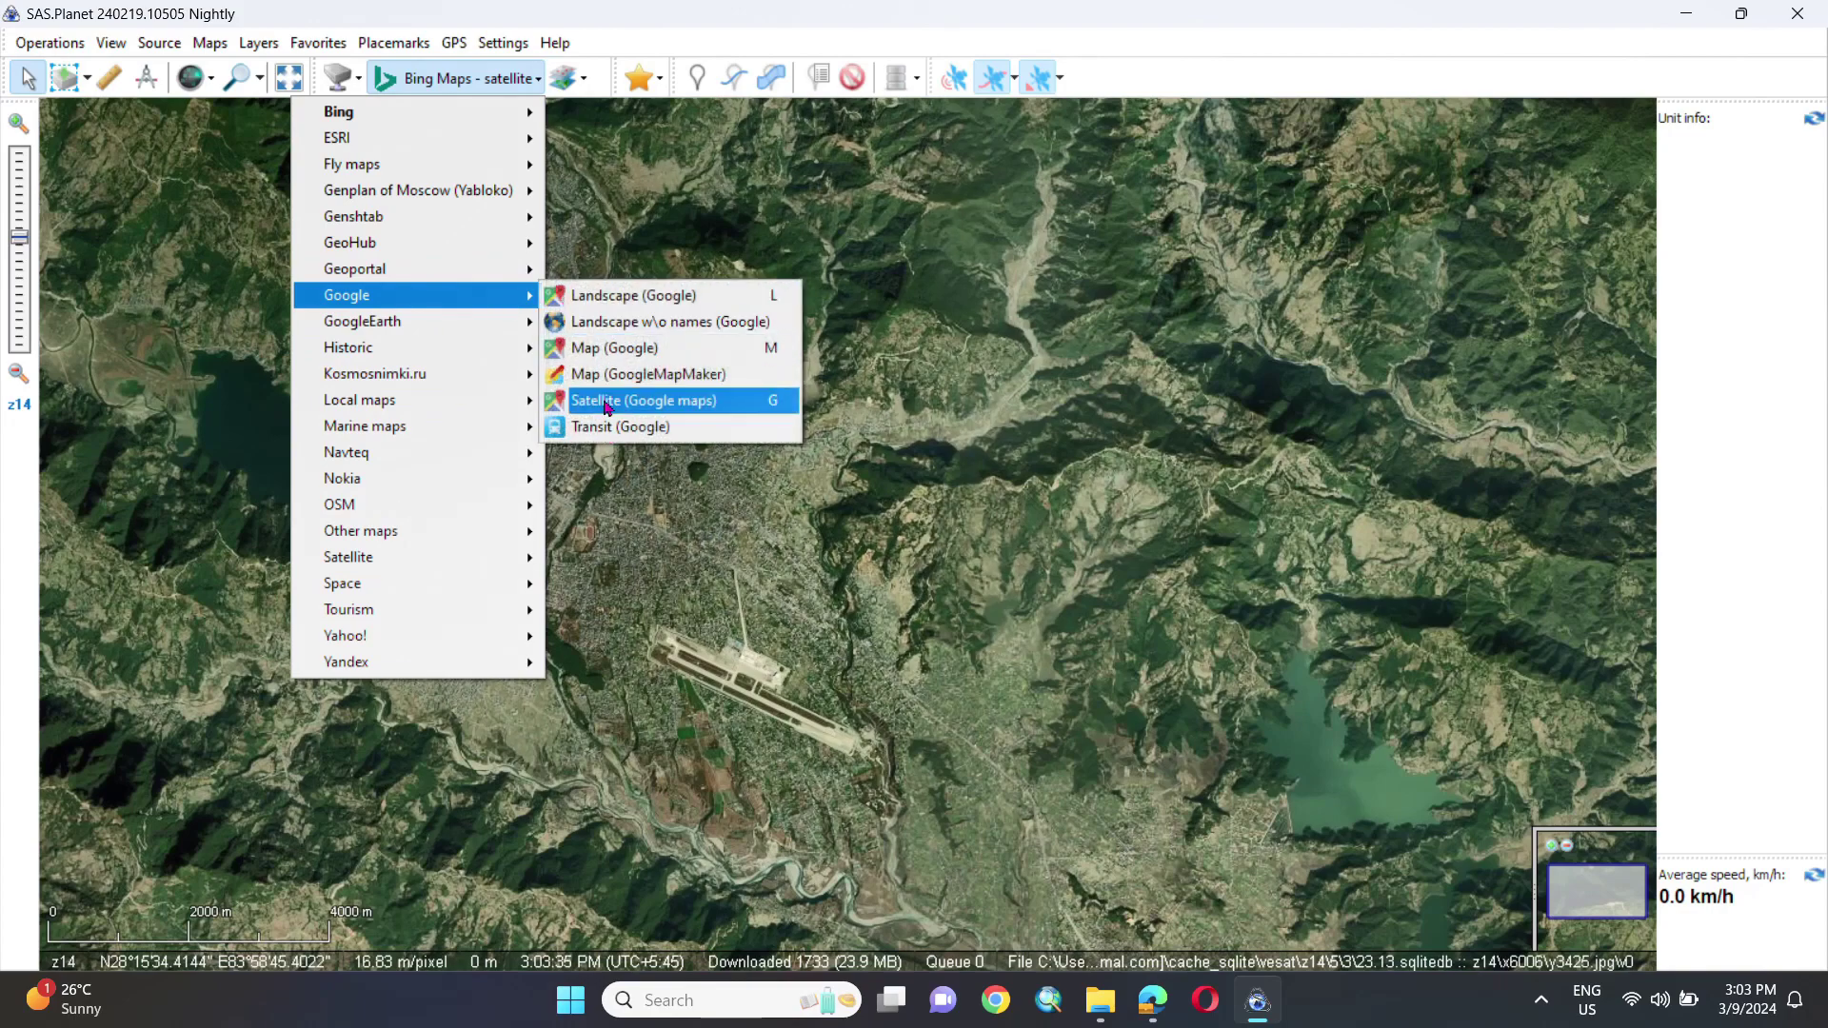
left_click(644, 400)
Turn on the VESatHybLabels overlay for the settlement beside the lake's dam at zoom level z18.
left_click_drag(582, 541, 99, 200)
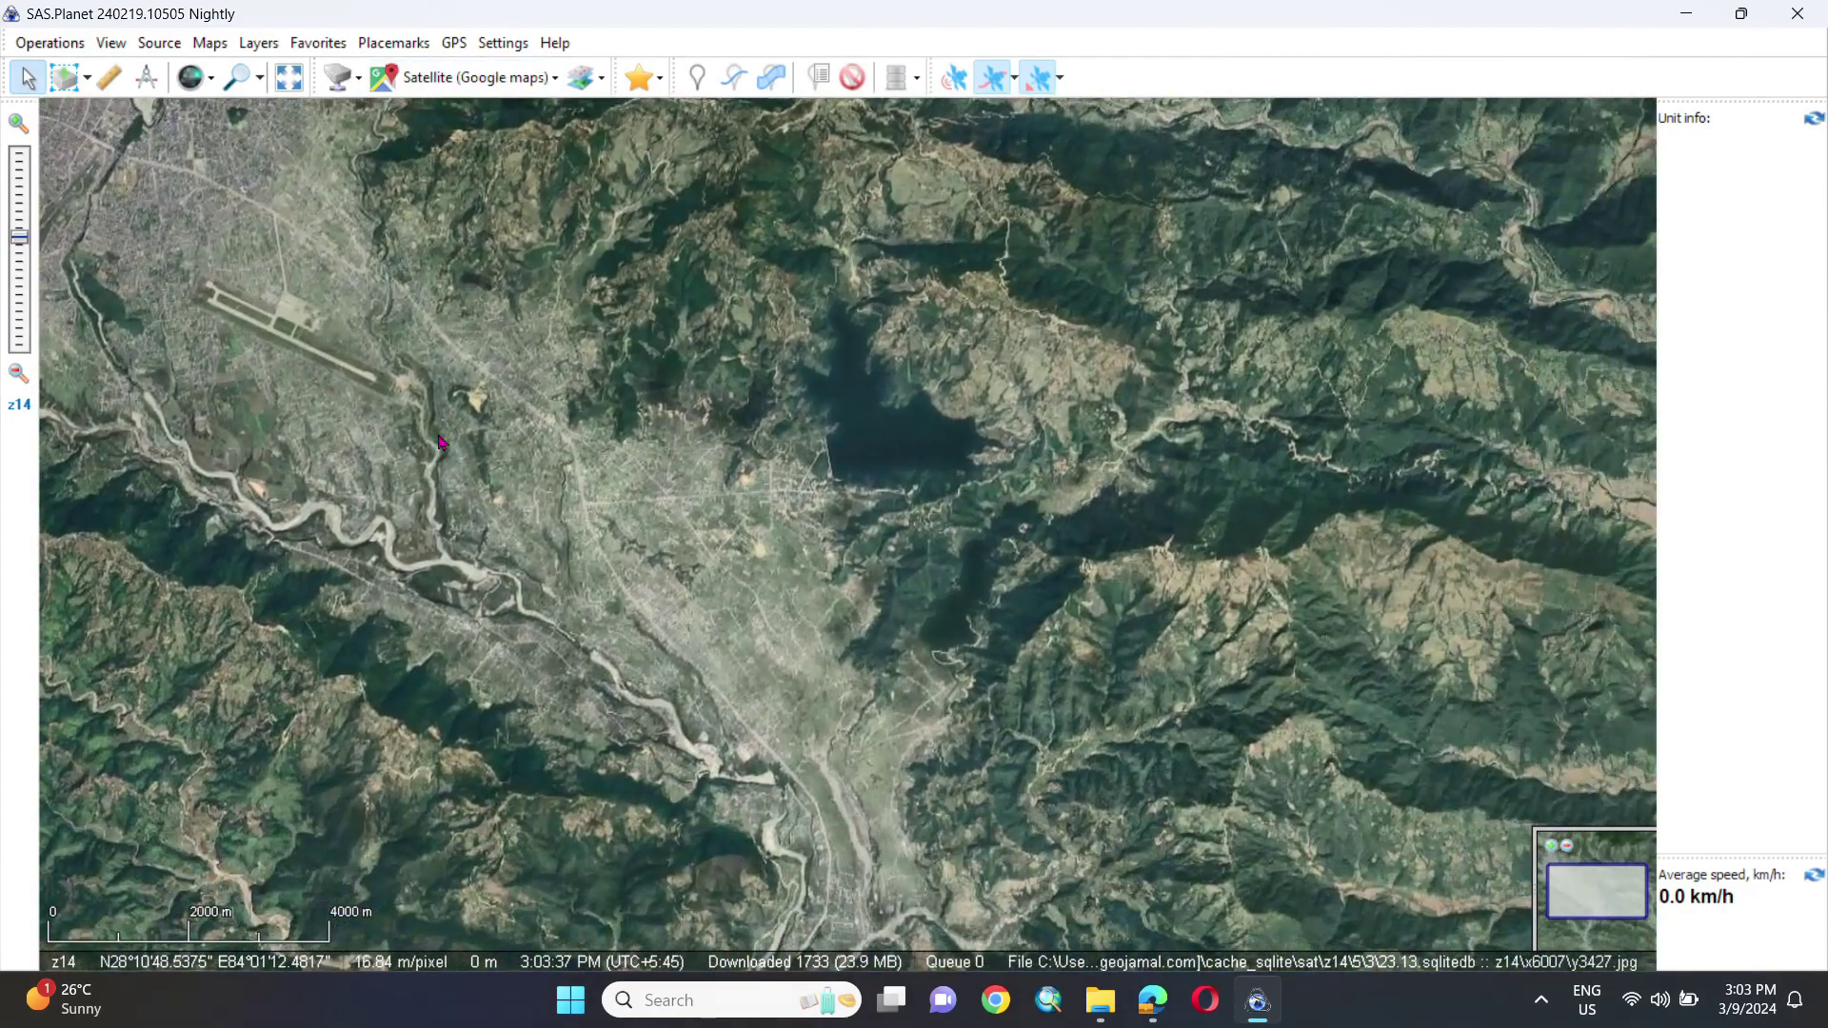
scroll(732, 358, "up", 1)
scroll(731, 358, "up", 3)
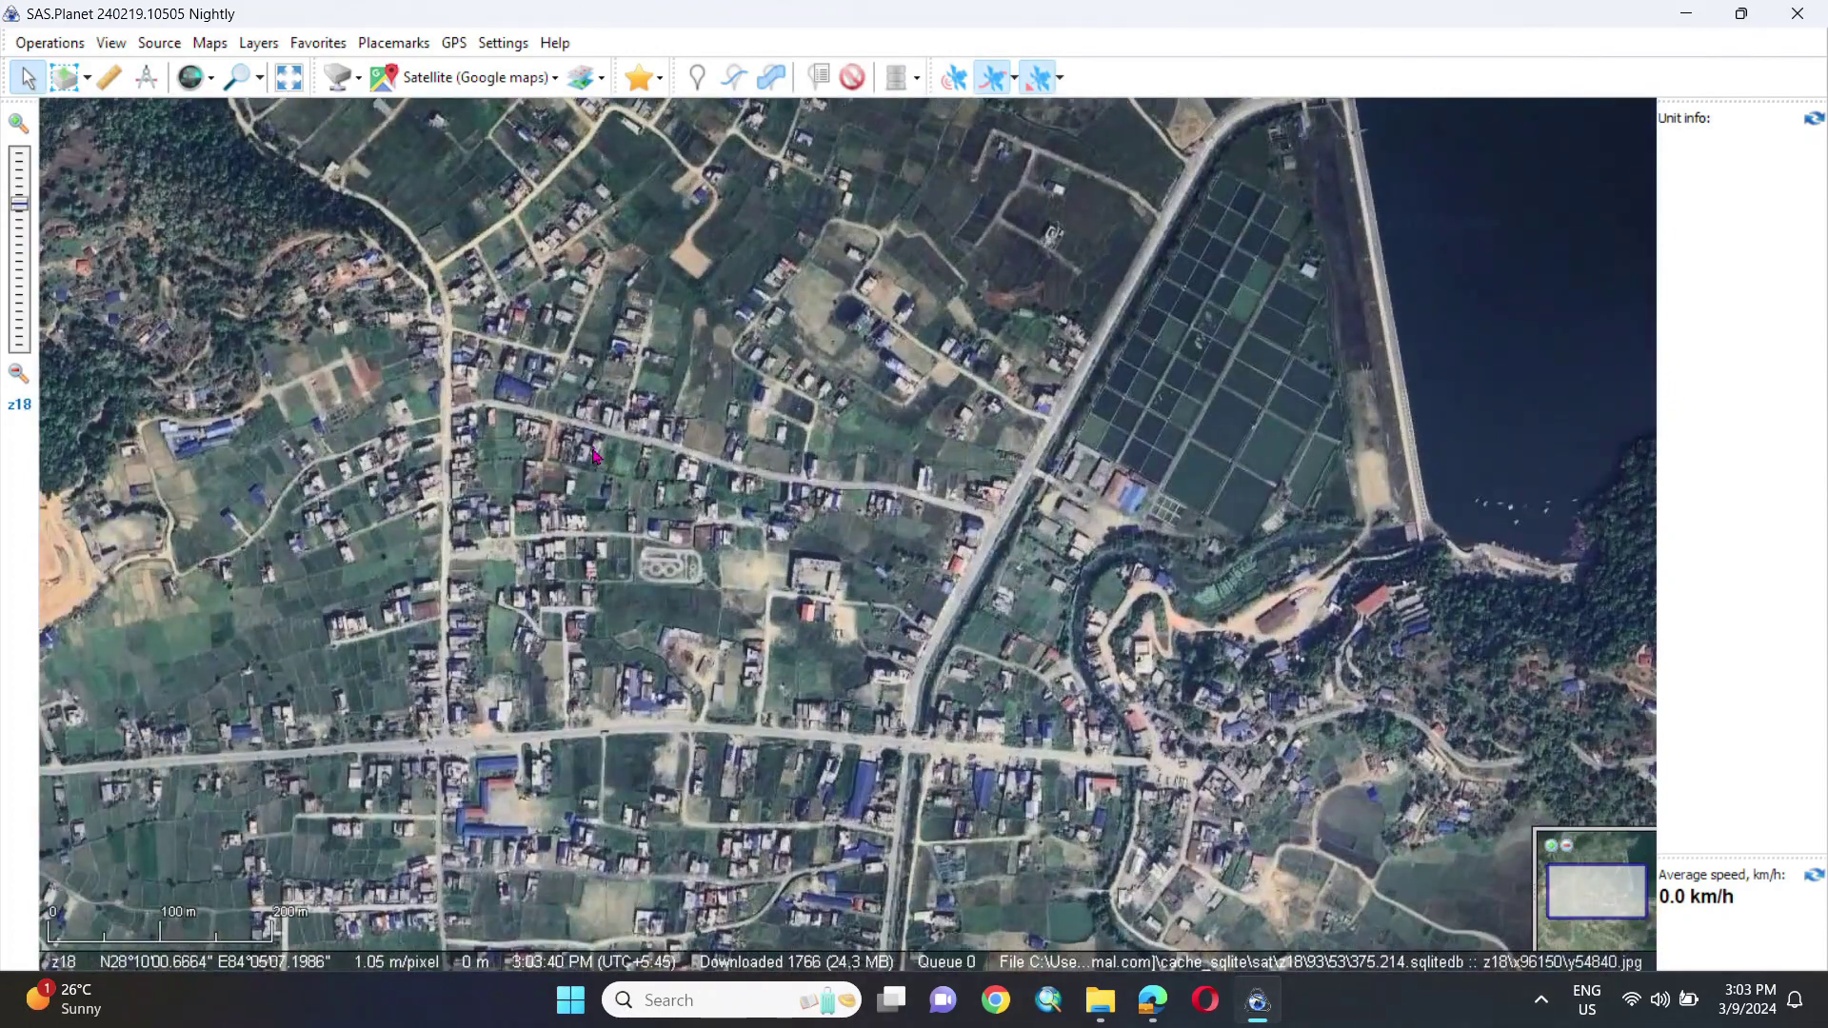
left_click_drag(584, 437, 745, 407)
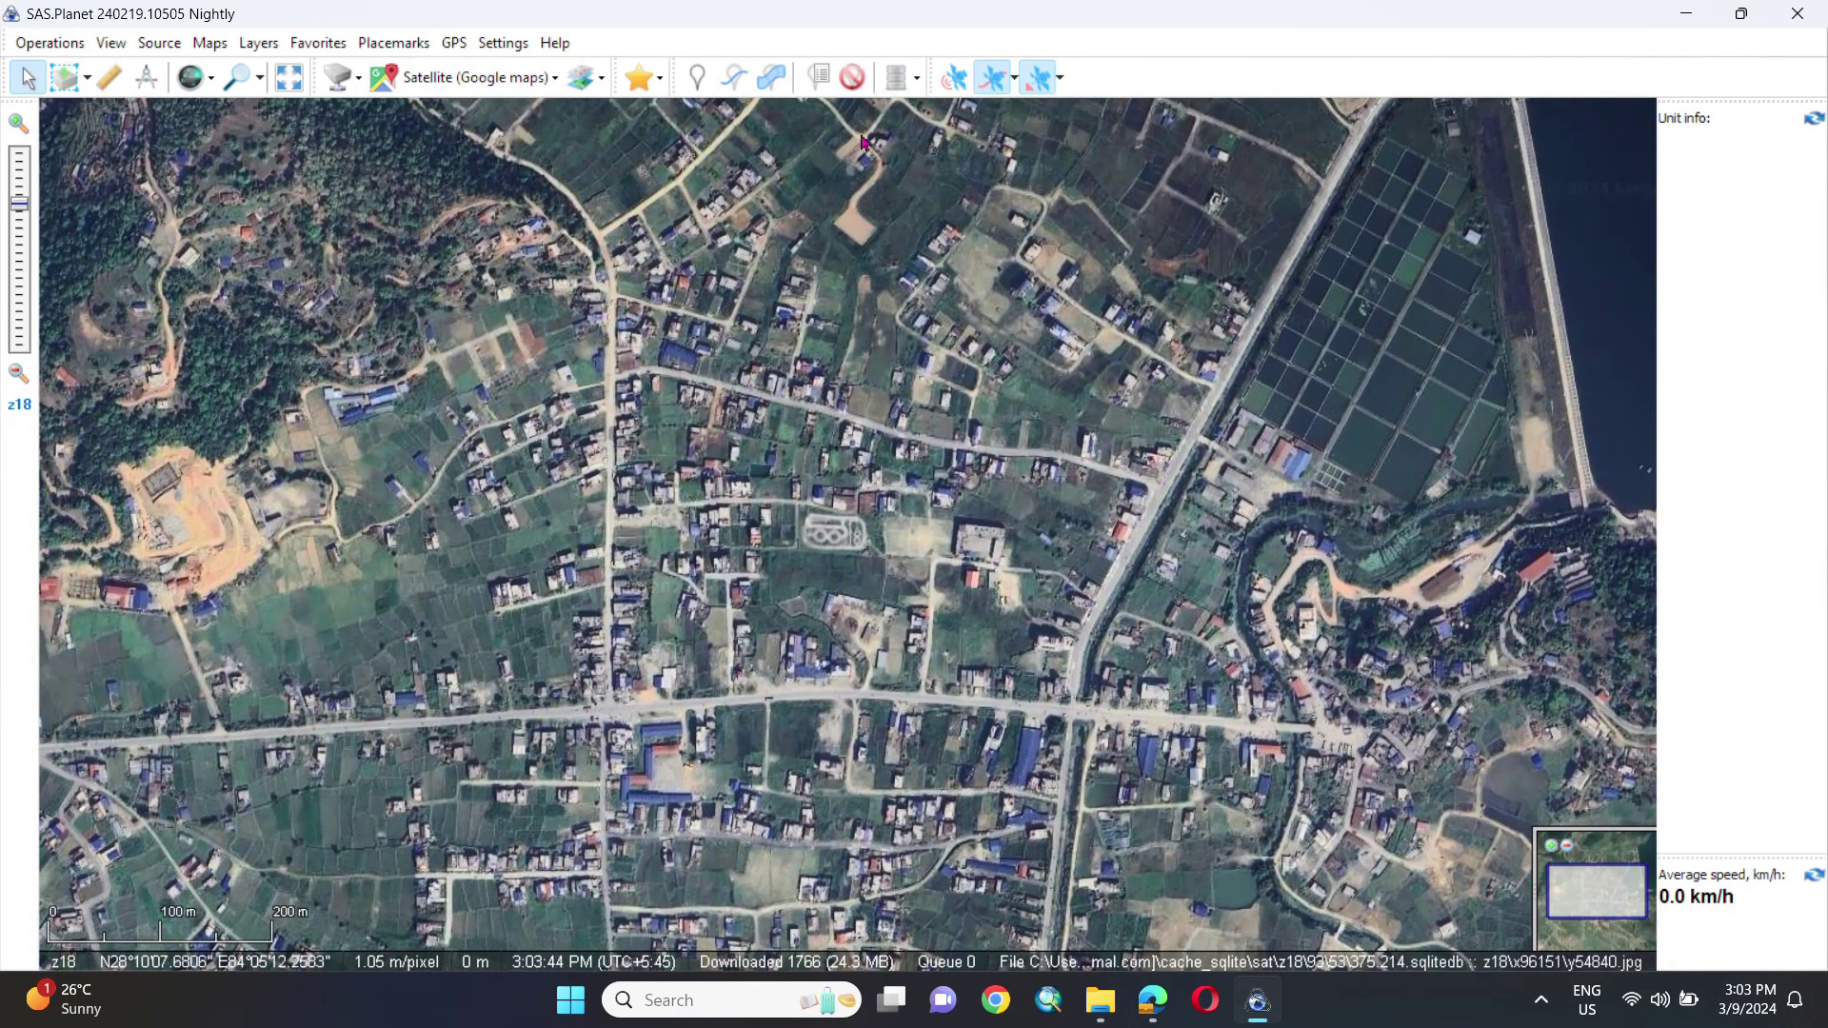
left_click(596, 84)
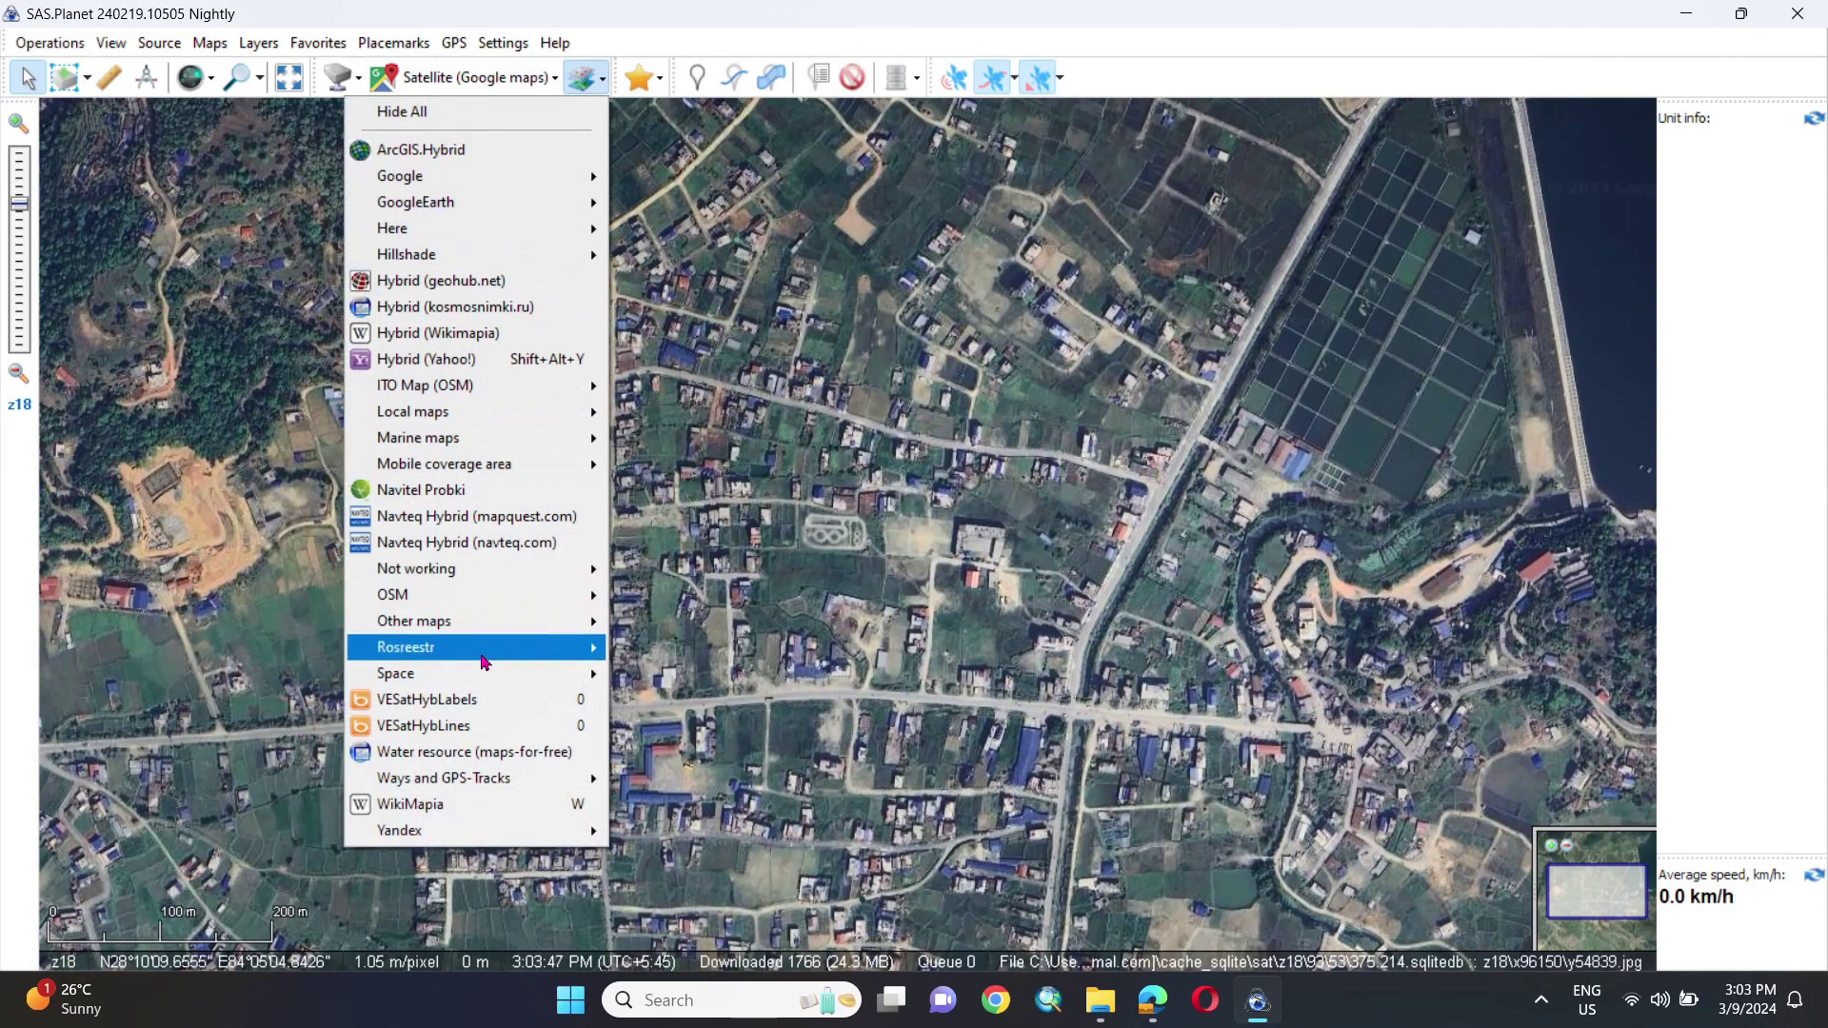
left_click(484, 702)
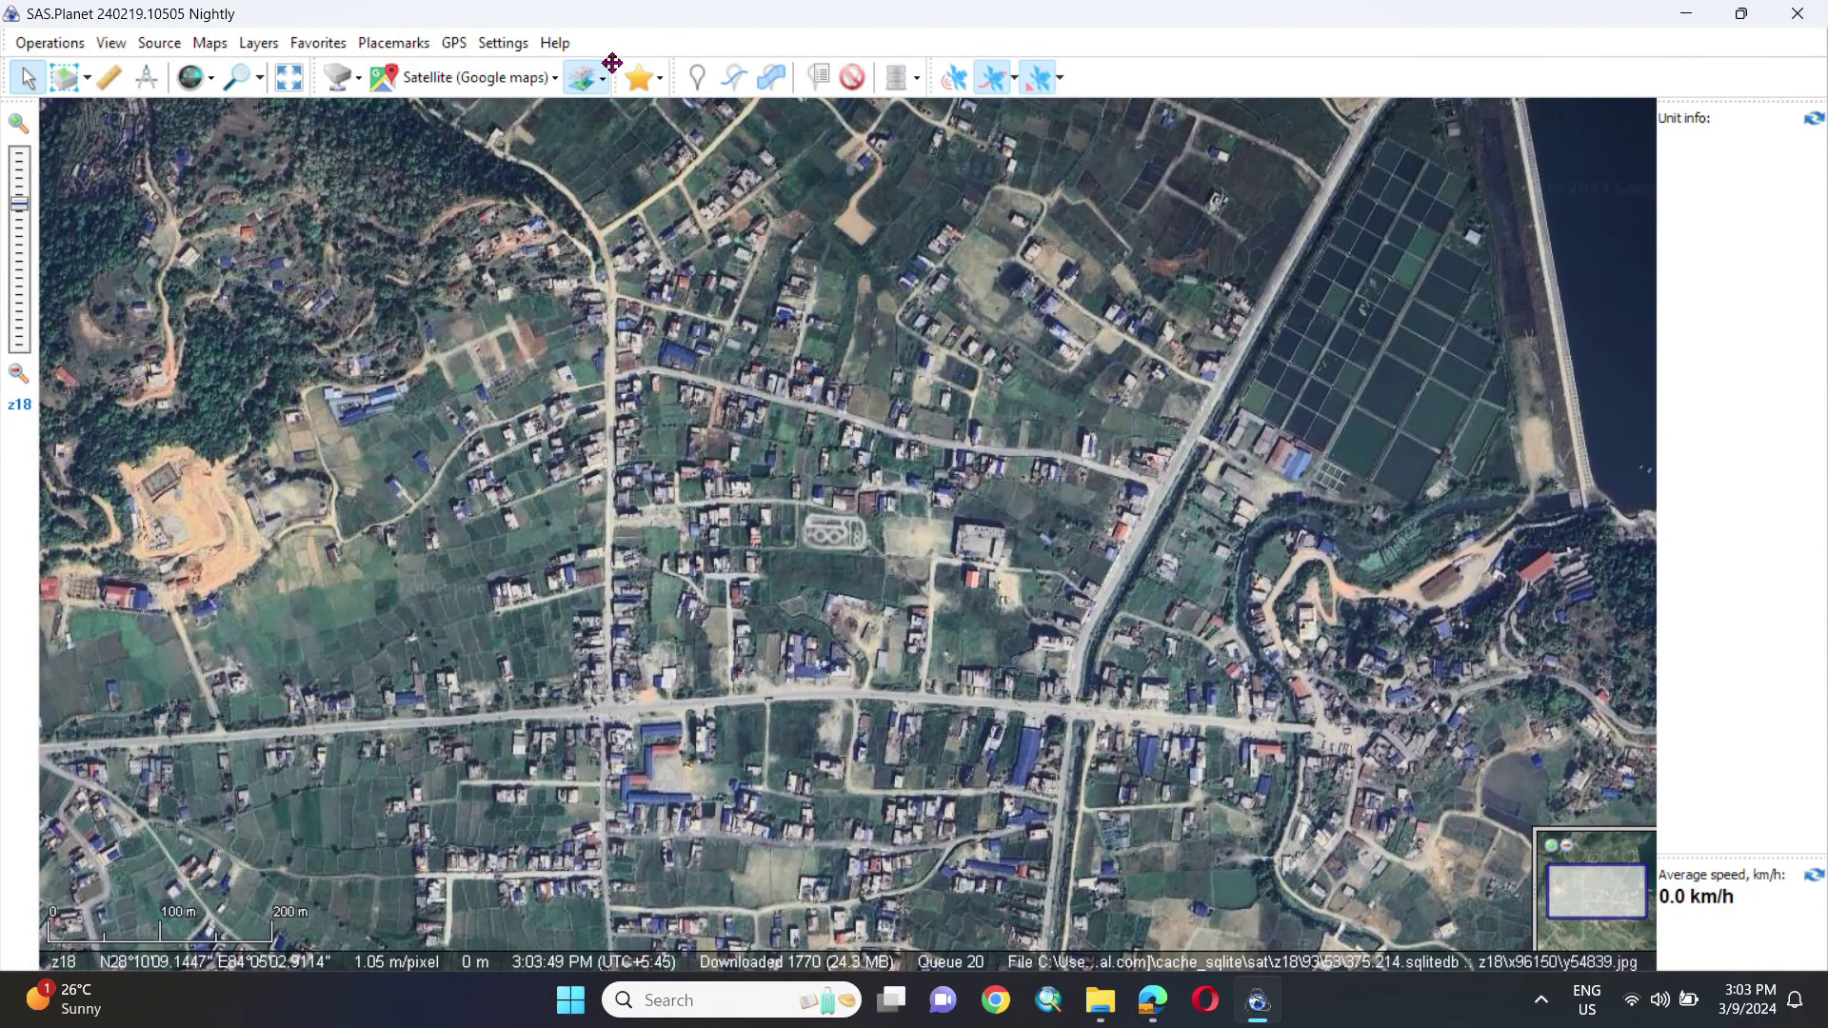
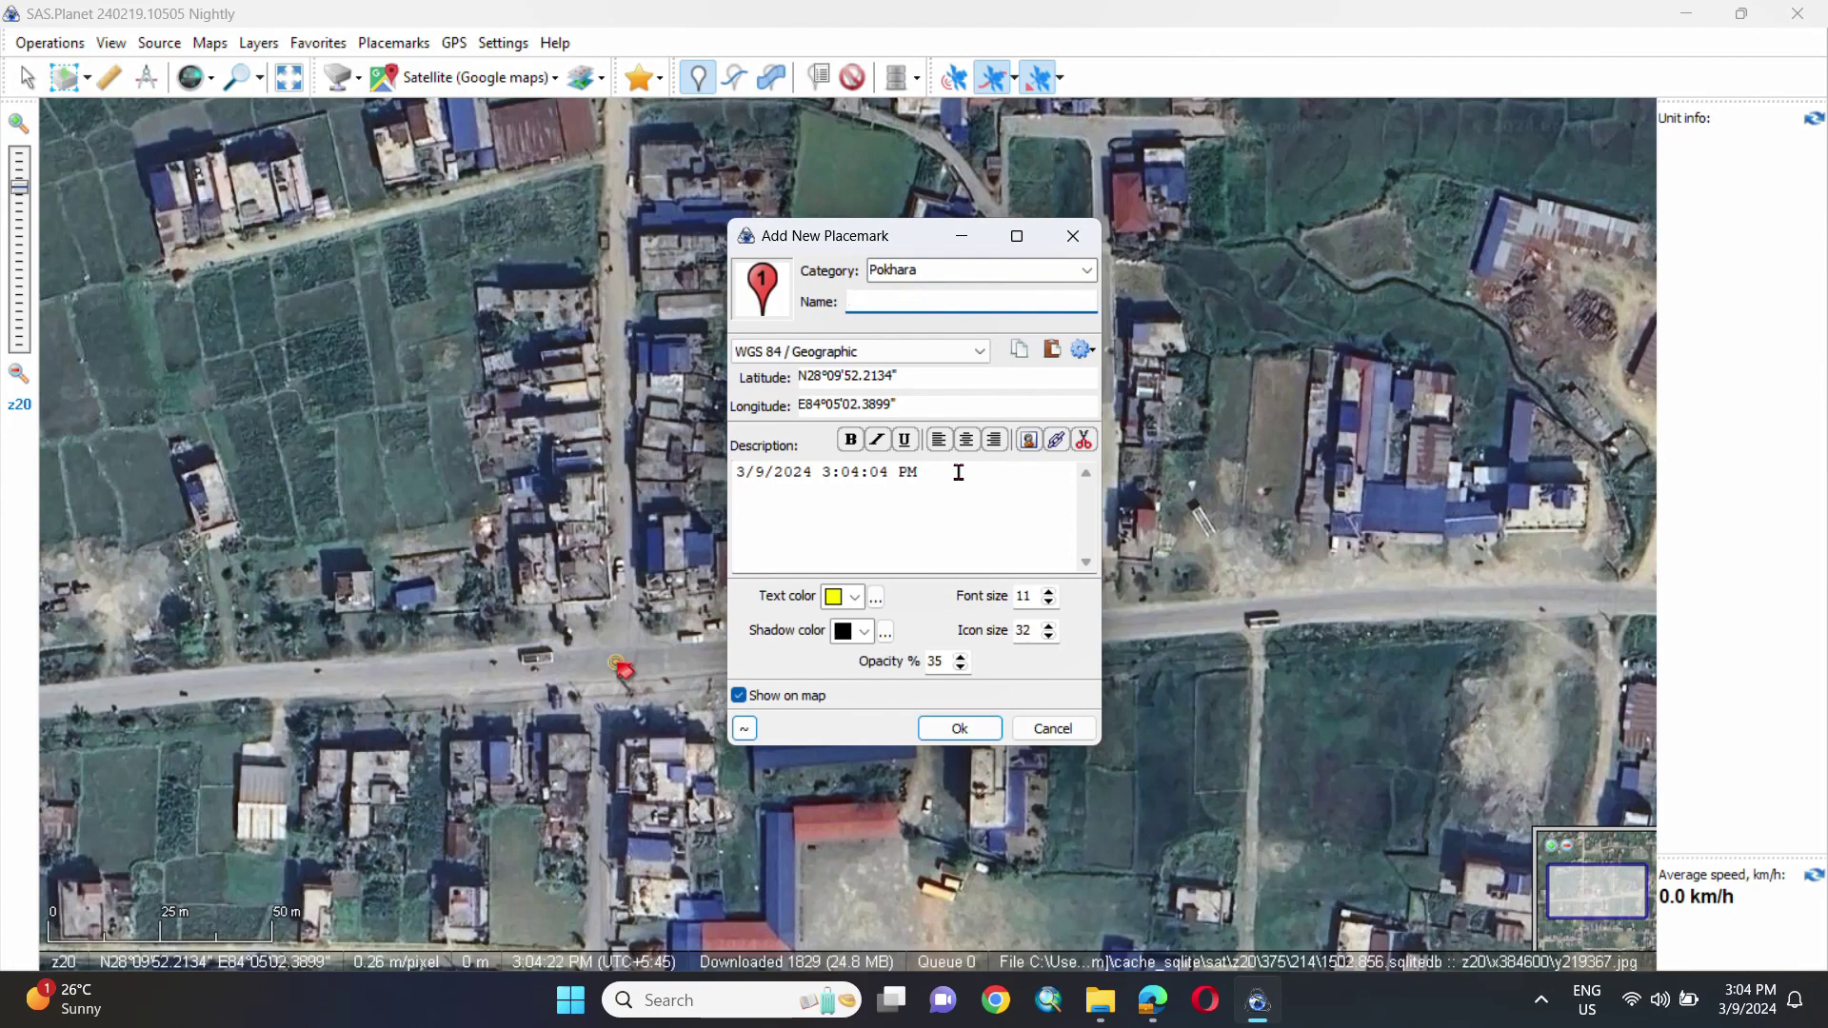
Save the new placemark at the main road junction as "mohoriya" in the Pokhara category.
type("mohoriya")
left_click(960, 729)
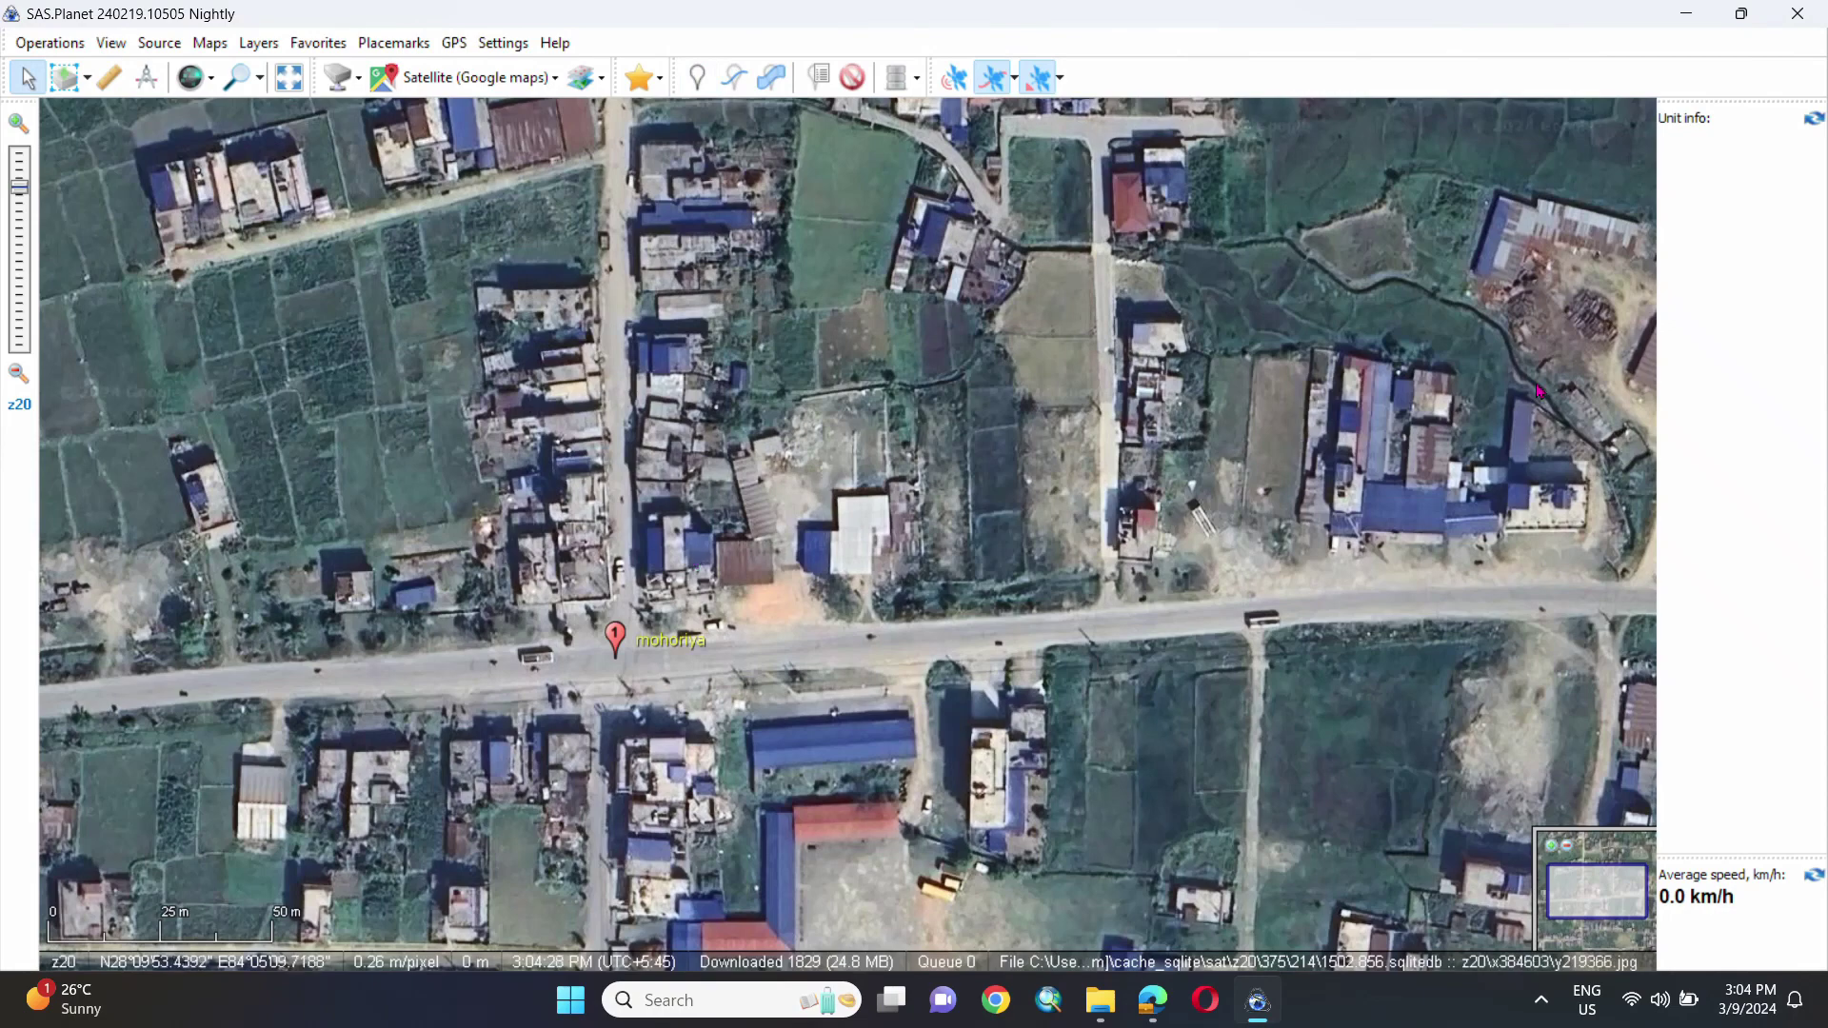
Draw a path about 412 m long from the mohoriya placemark east along the main road to the canal road crossing.
left_click(733, 77)
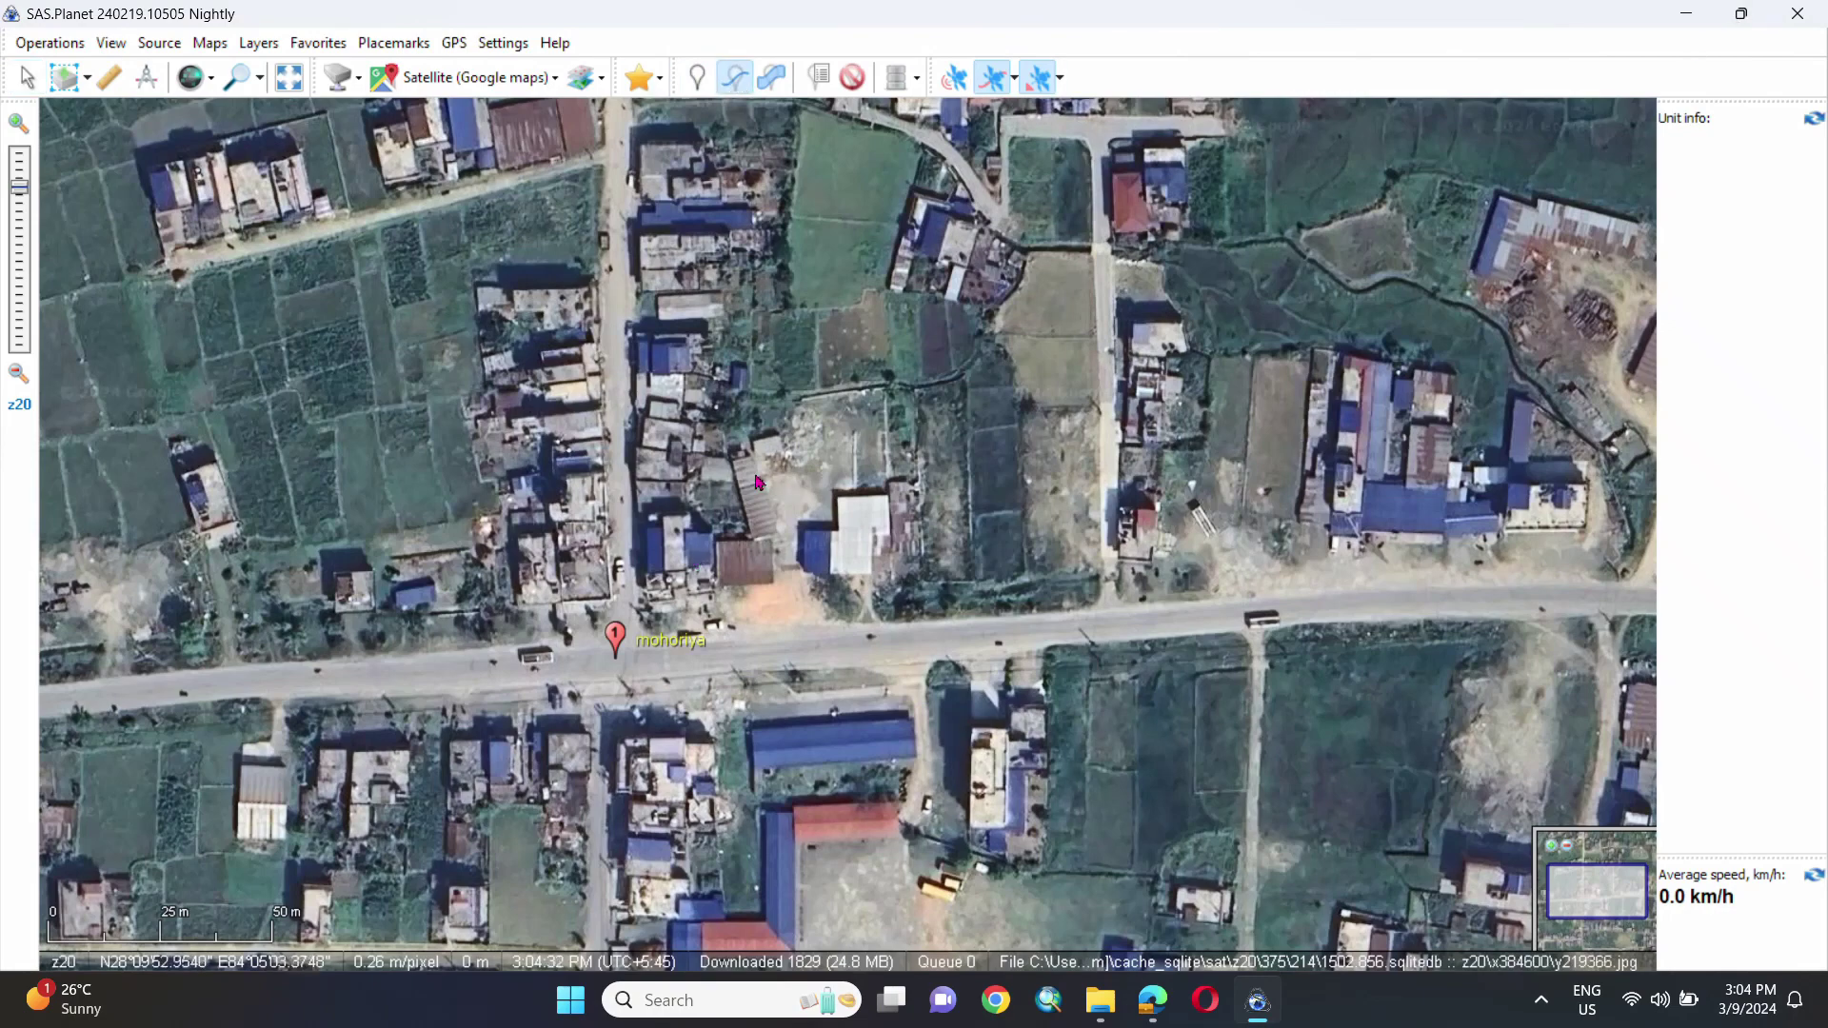
scroll(632, 645, "up", 1)
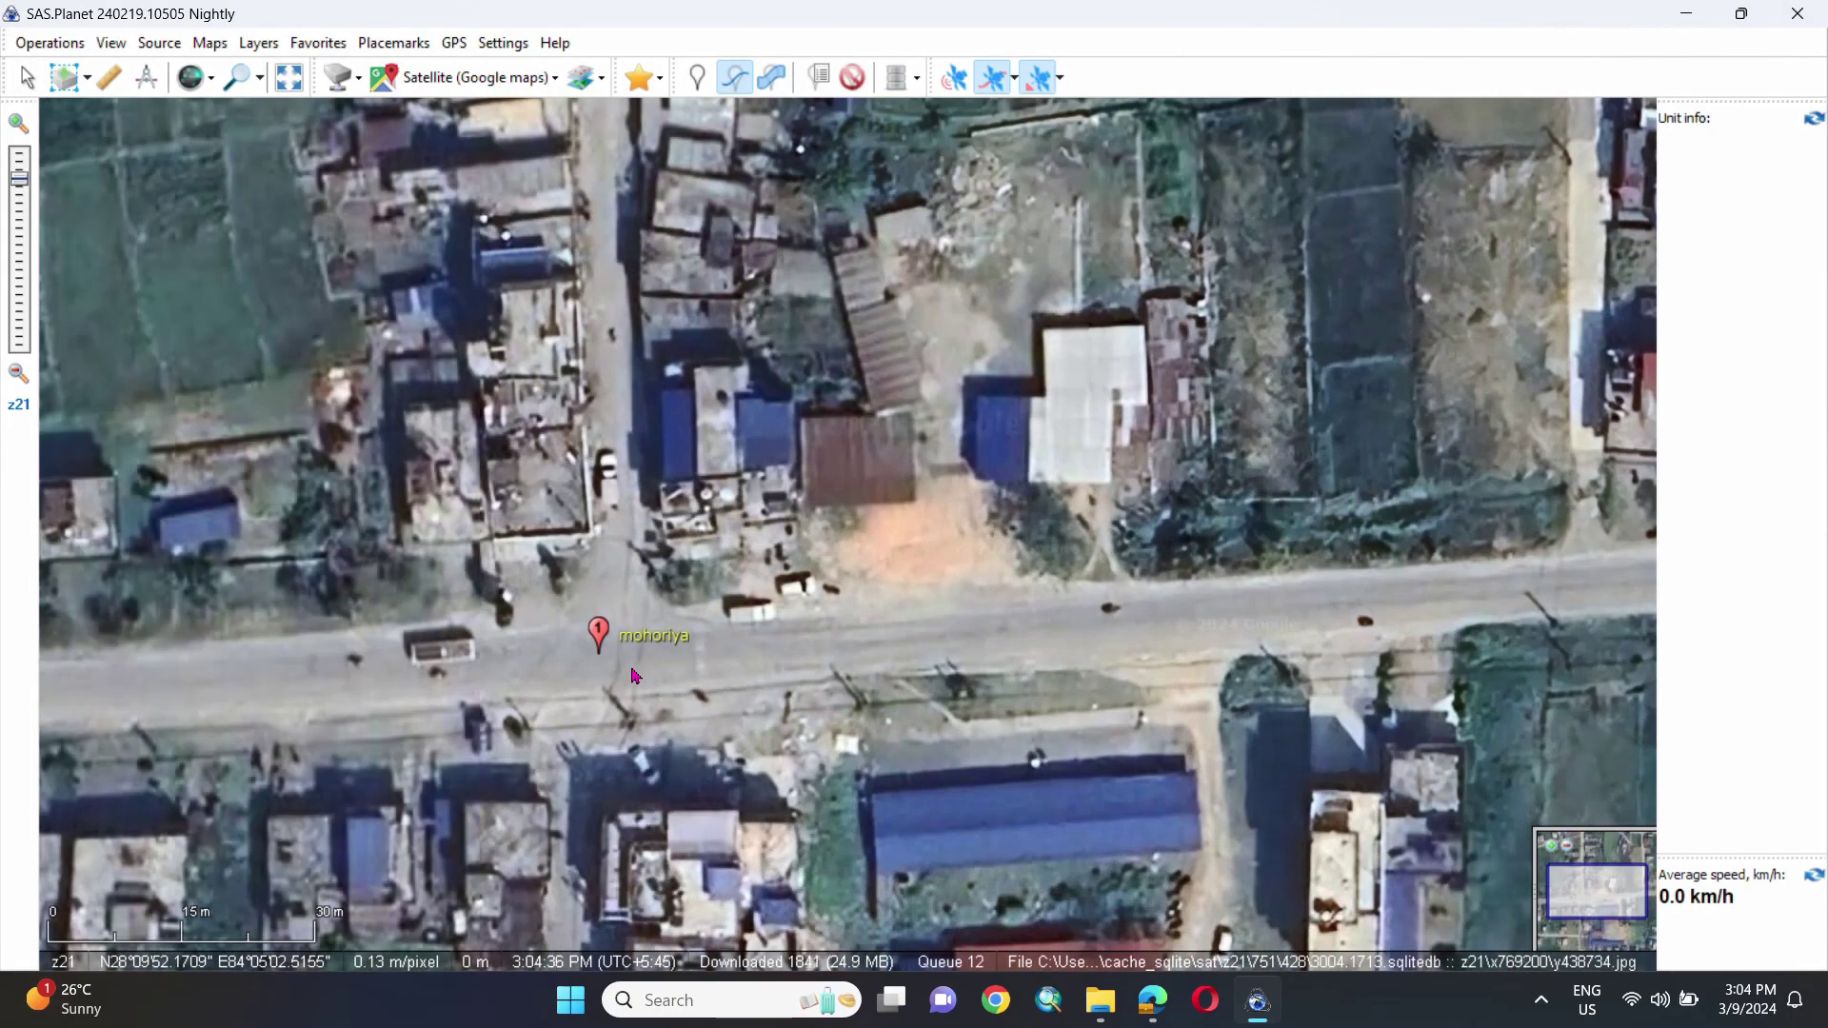
scroll(632, 676, "down", 2)
scroll(632, 676, "up", 1)
left_click(615, 667)
left_click(791, 654)
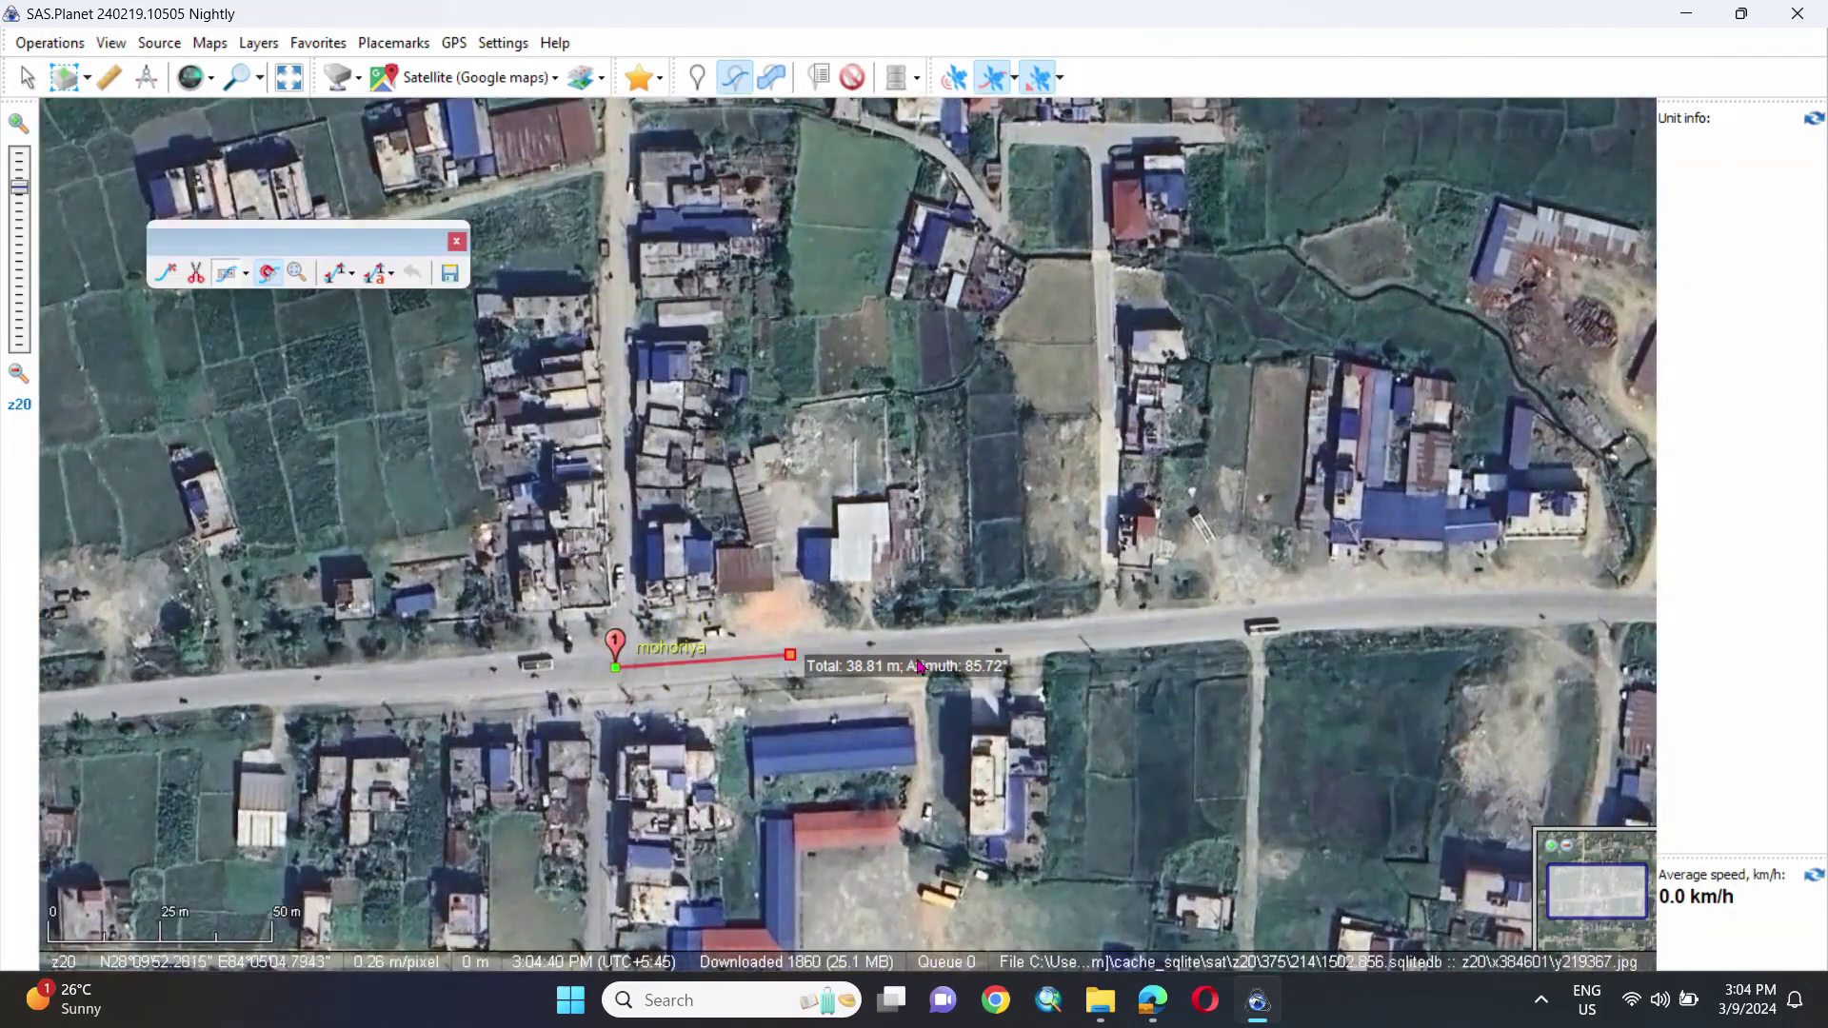
left_click(1103, 631)
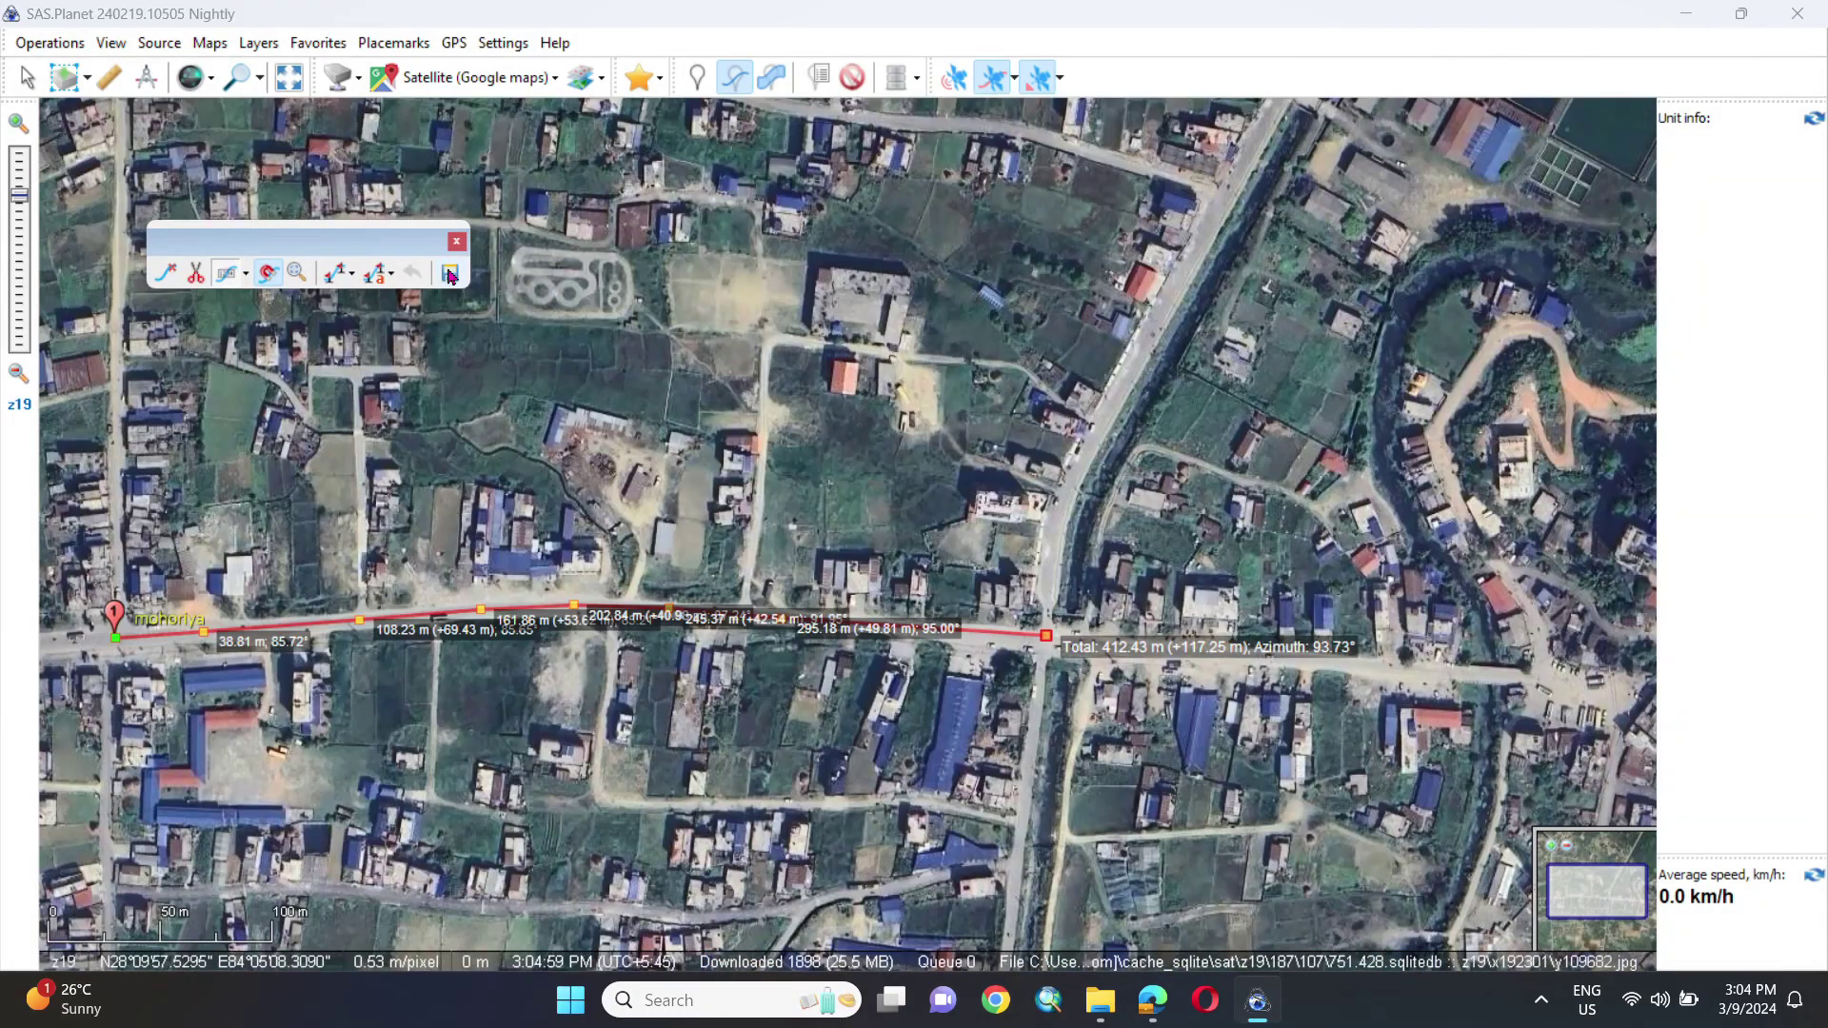
Save the drawn path as "mohoriya naharchowk road" in the Pokhara category.
left_click(449, 273)
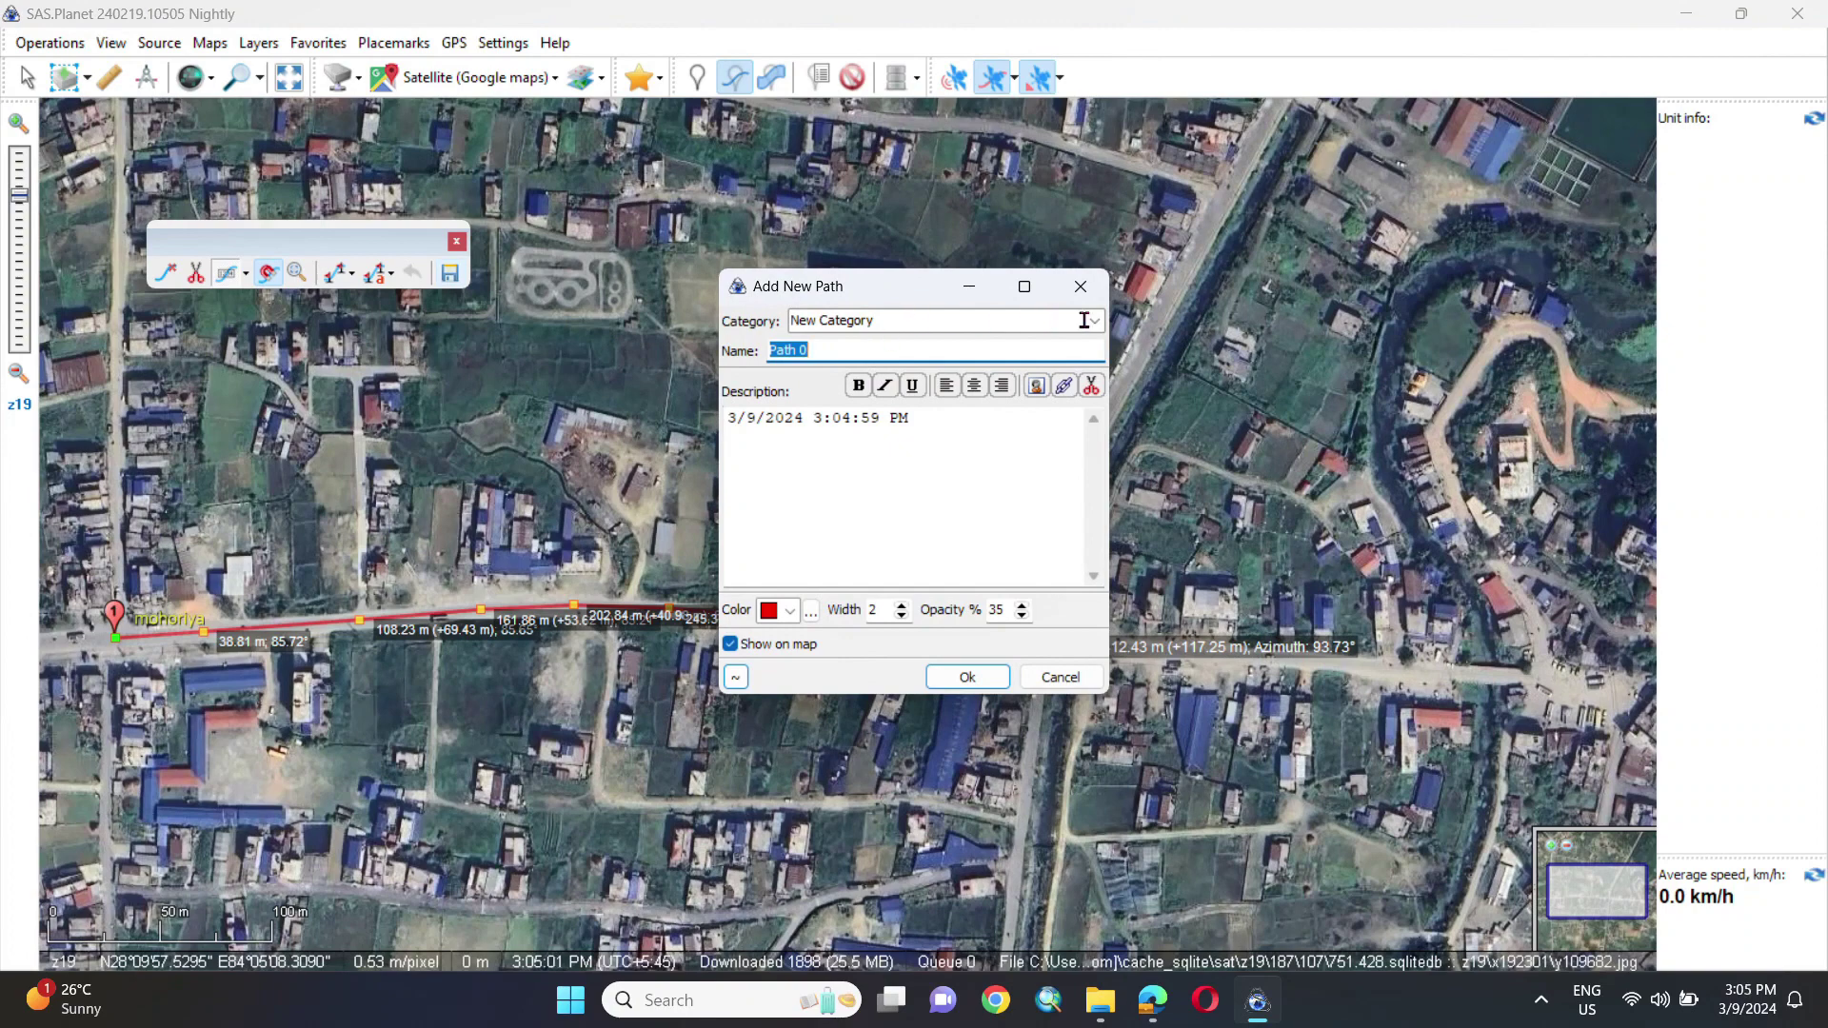
left_click(1084, 320)
left_click(872, 338)
left_click(872, 345)
key("BackSpace")
key("BackSpace")
key("BackSpace")
key("BackSpace")
key("BackSpace")
key("BackSpace")
type("moho")
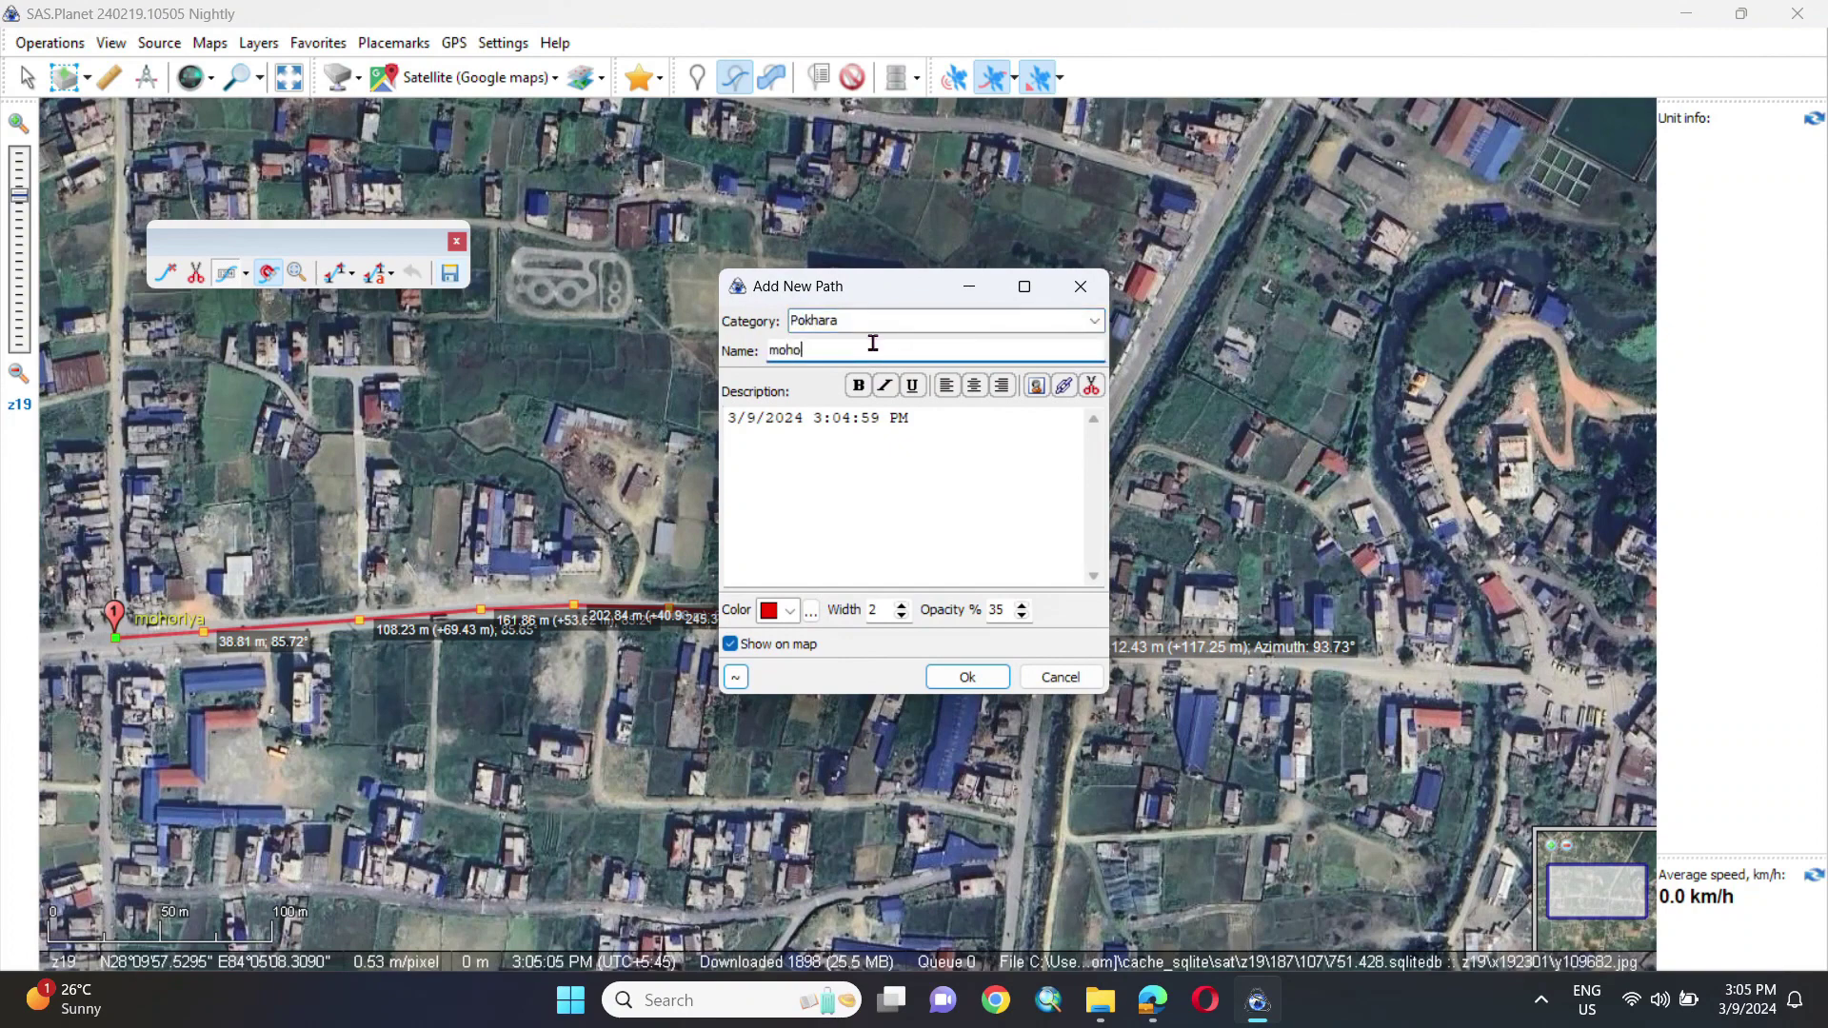
type("riya naharchowk road")
left_click(967, 677)
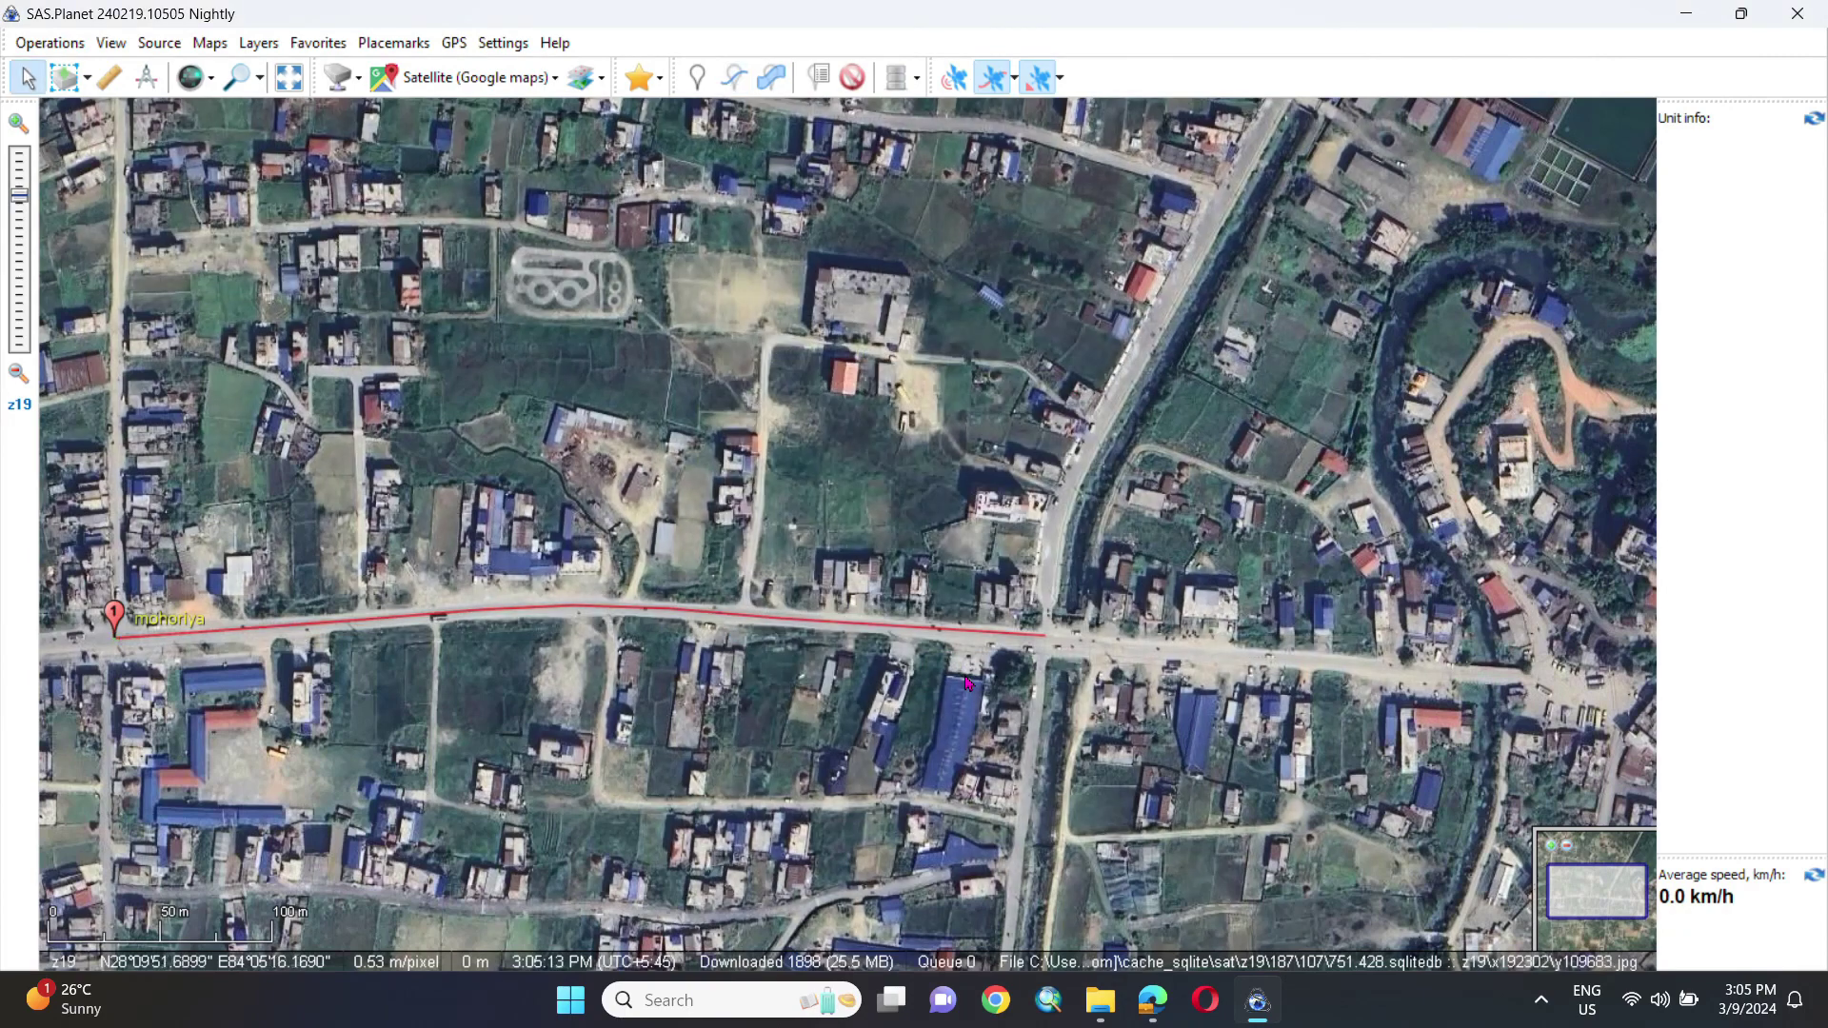
Draw an eight-point polygon around the settlement along the saved road path, reaching east past the canal, at zoom level z18.
scroll(933, 758, "down", 1)
left_click(771, 79)
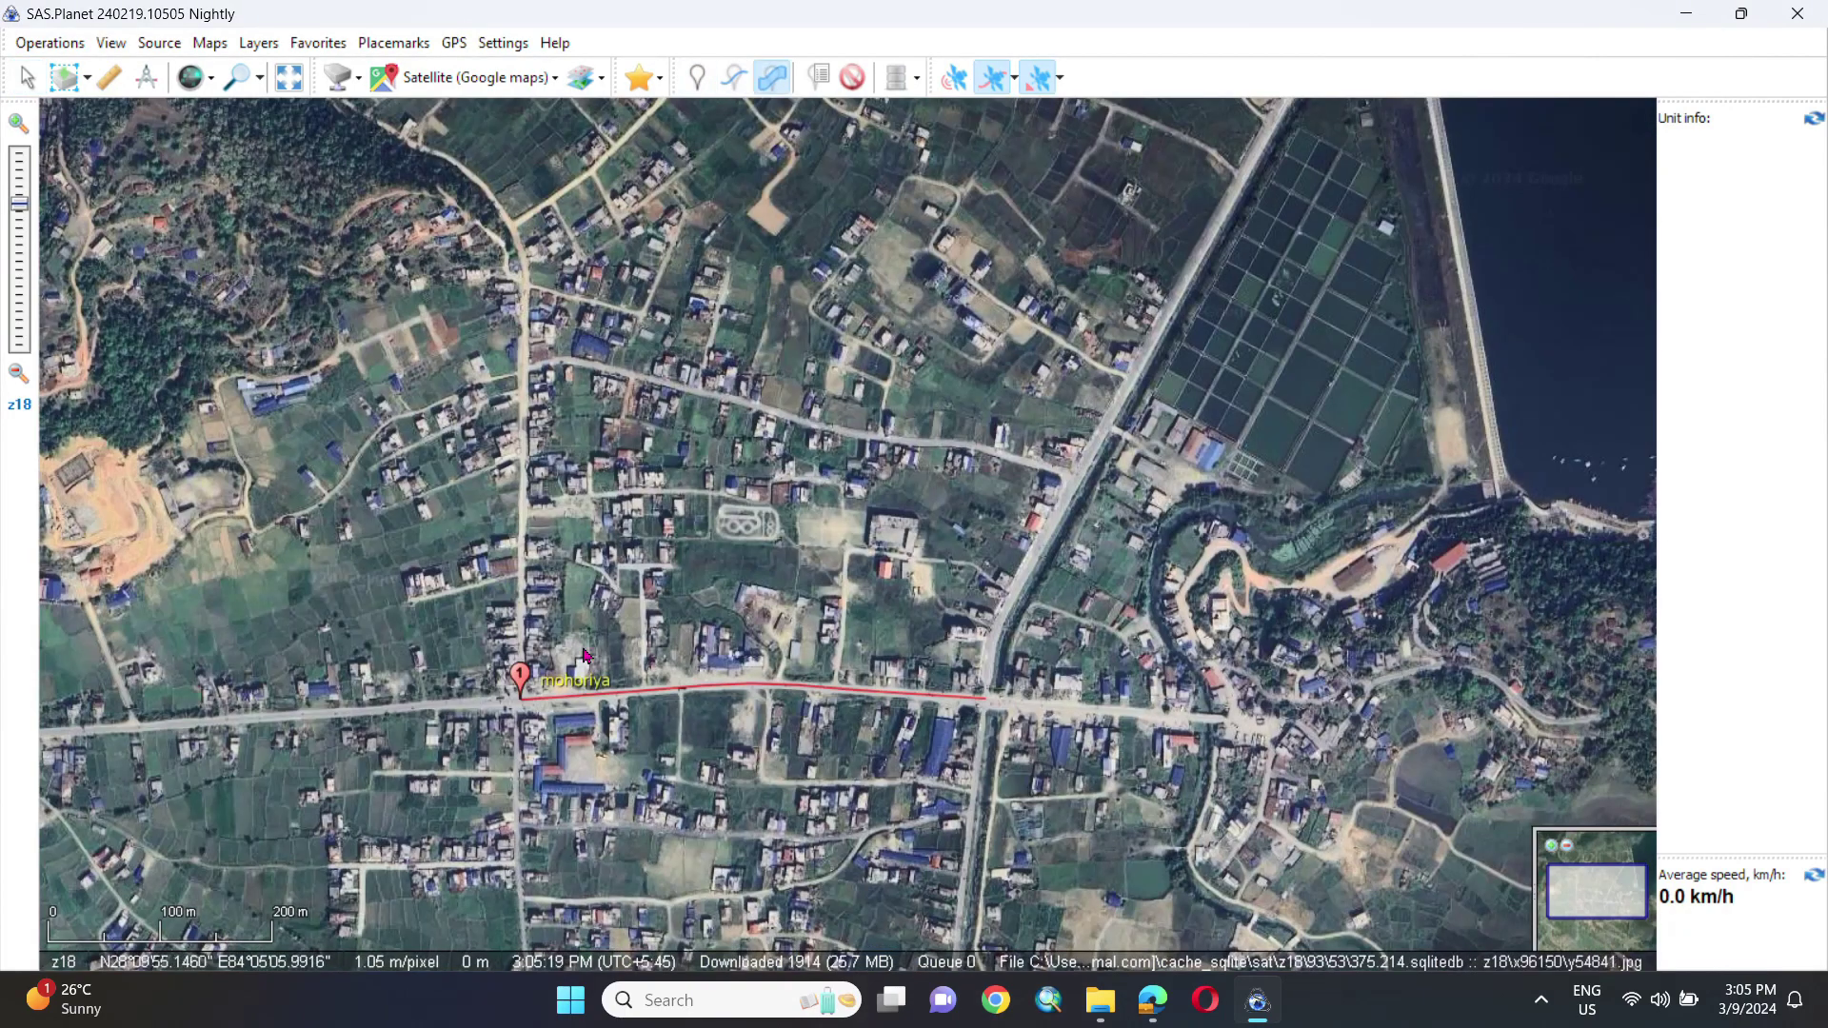
left_click(488, 733)
left_click(442, 547)
left_click(708, 419)
left_click(1023, 469)
left_click(1195, 601)
left_click(1176, 796)
left_click(1033, 865)
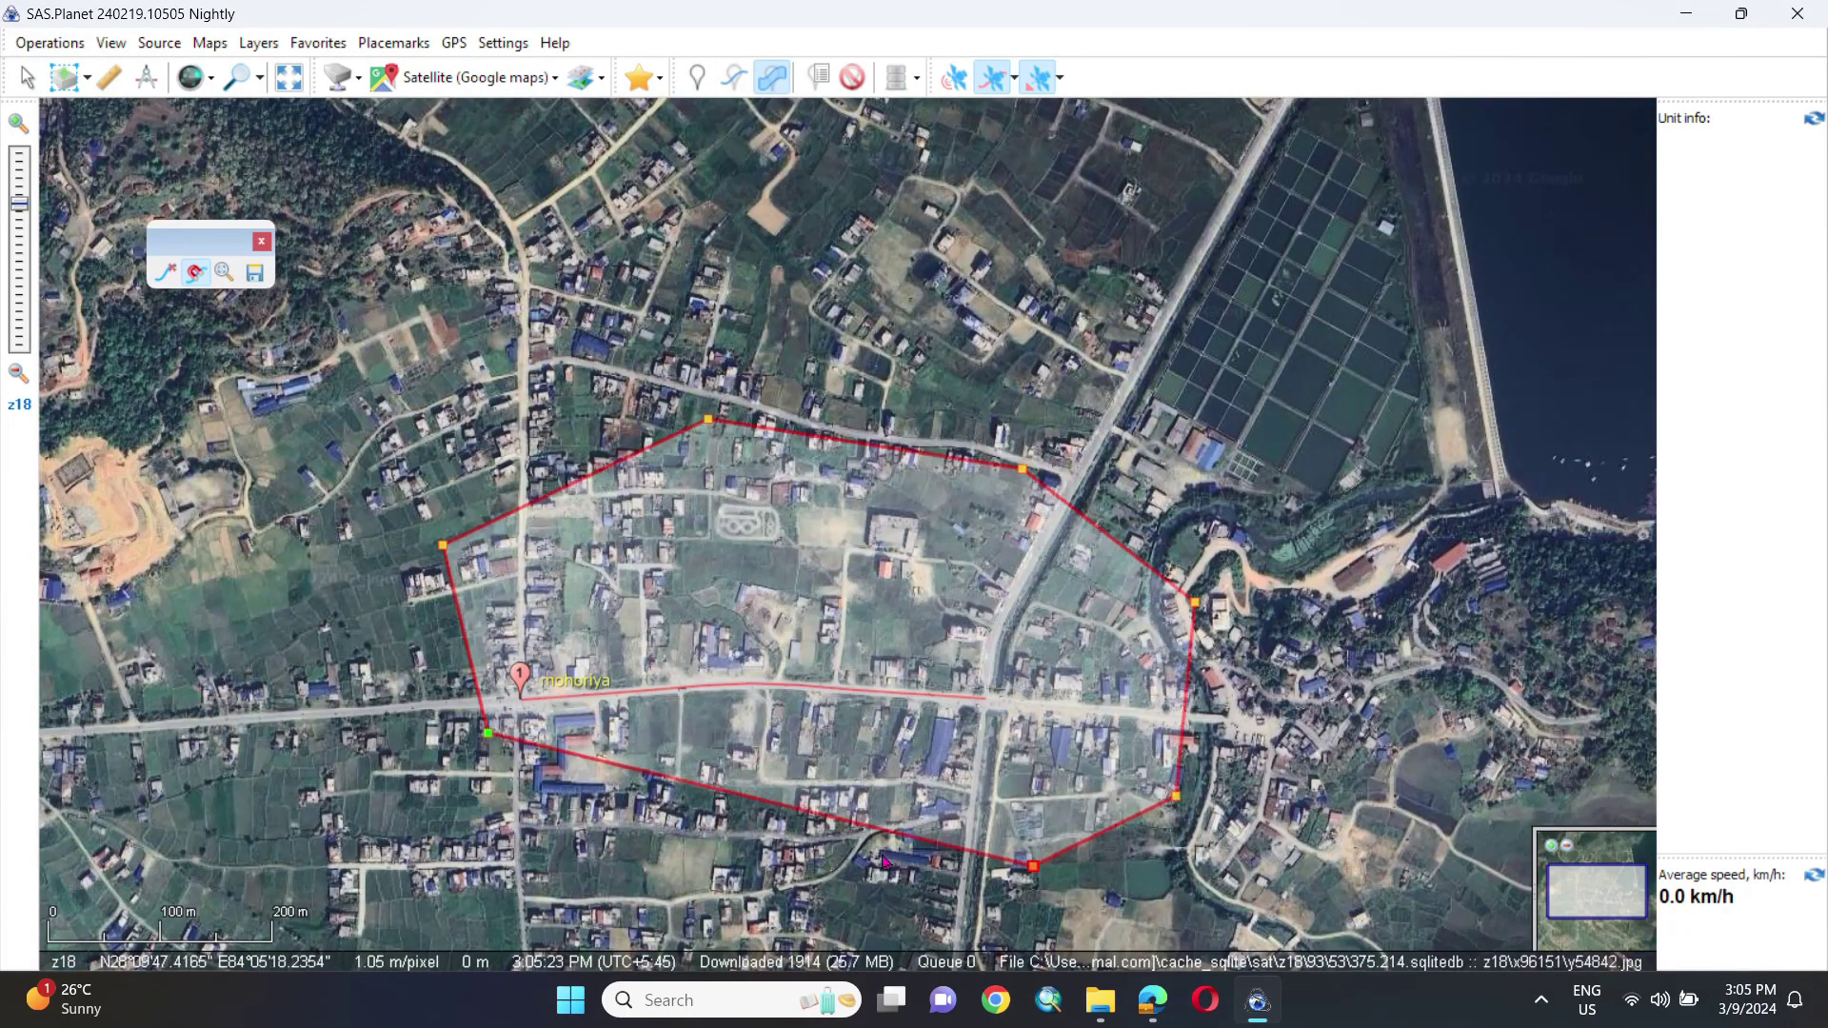
left_click(601, 804)
Save the drawn polygon as "pkr" in the Pokhara category.
left_click(255, 273)
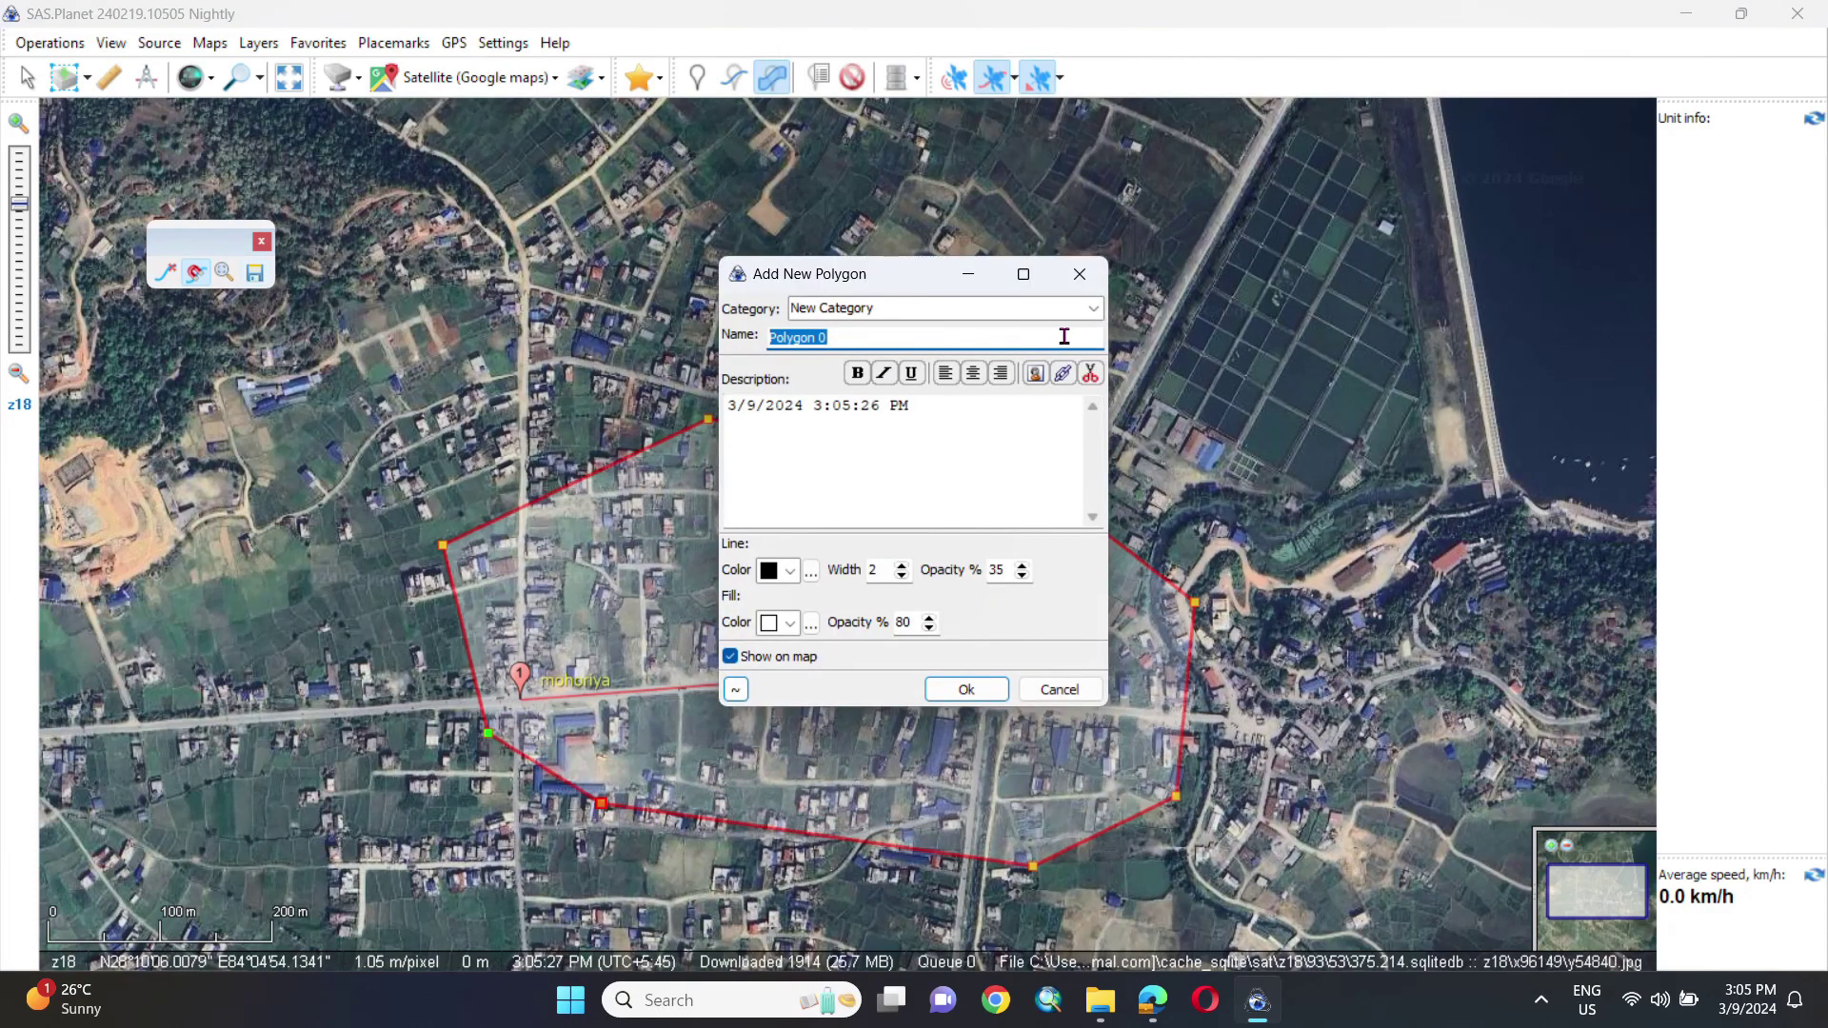
left_click(1056, 334)
key("BackSpace")
key("BackSpace")
key("BackSpace")
key("BackSpace")
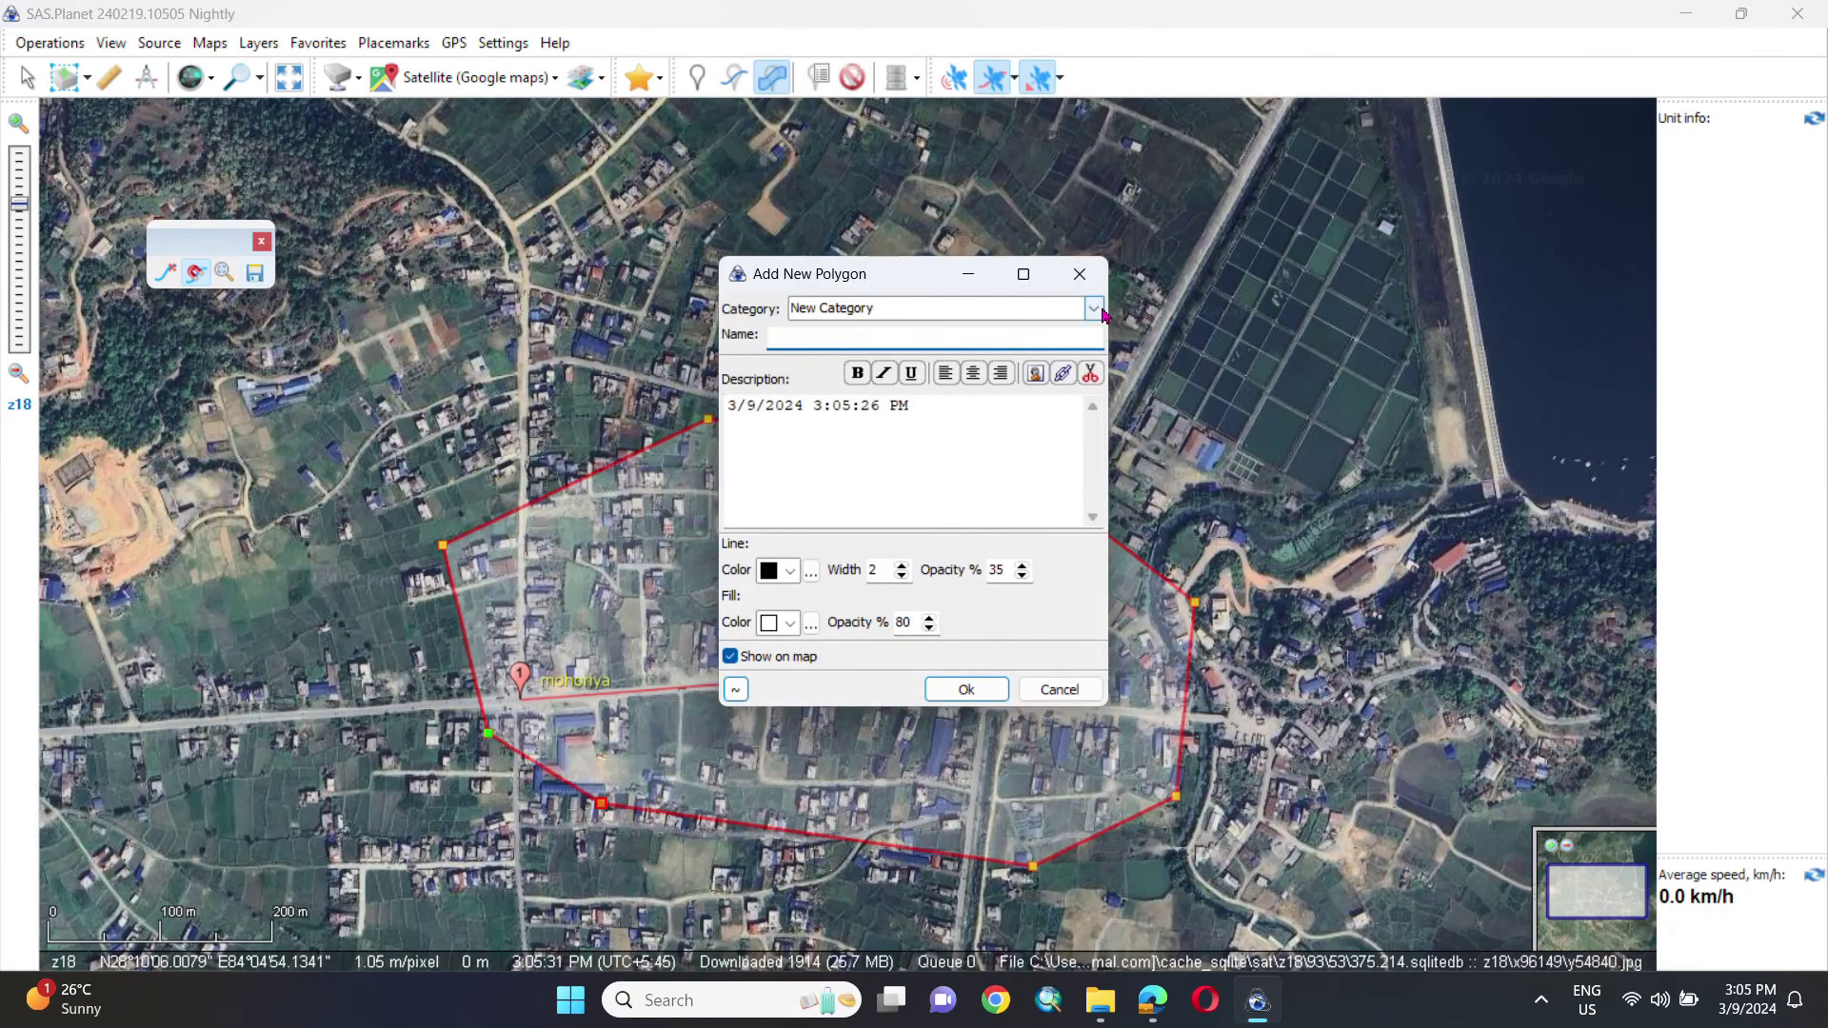
left_click(1093, 307)
left_click(1093, 307)
left_click(911, 330)
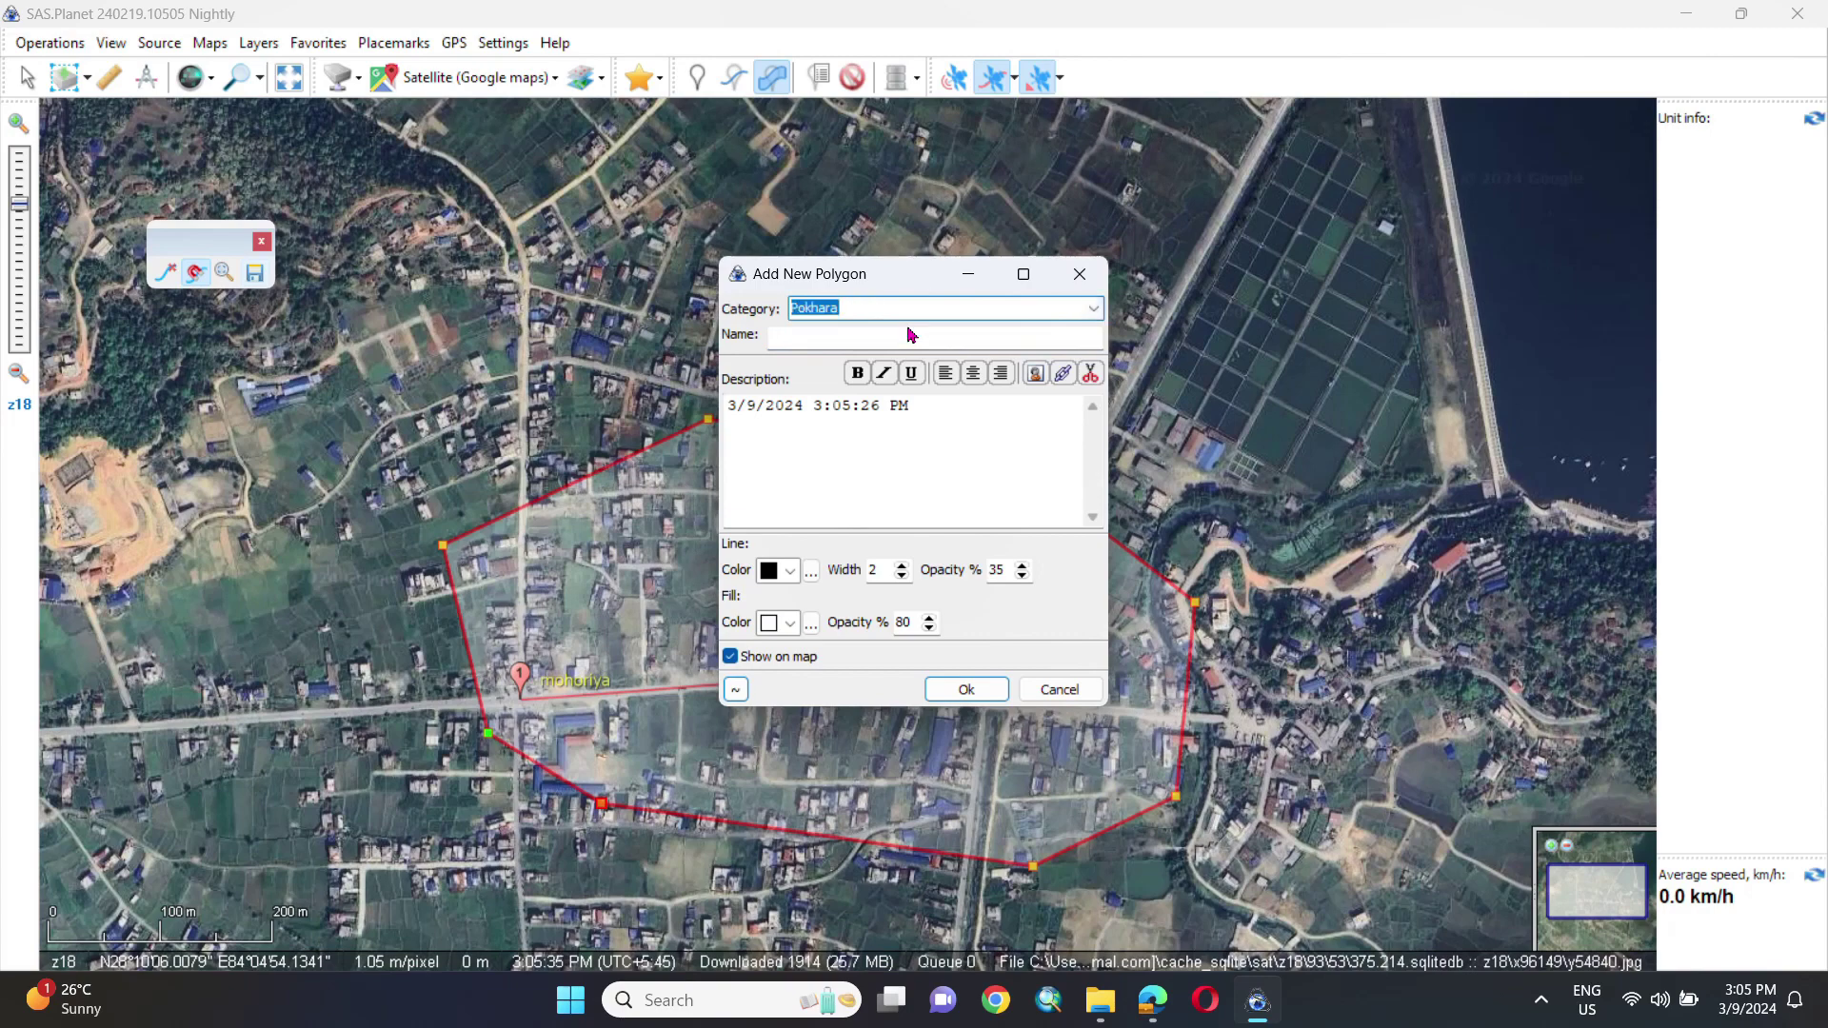
left_click(901, 337)
type("pkr")
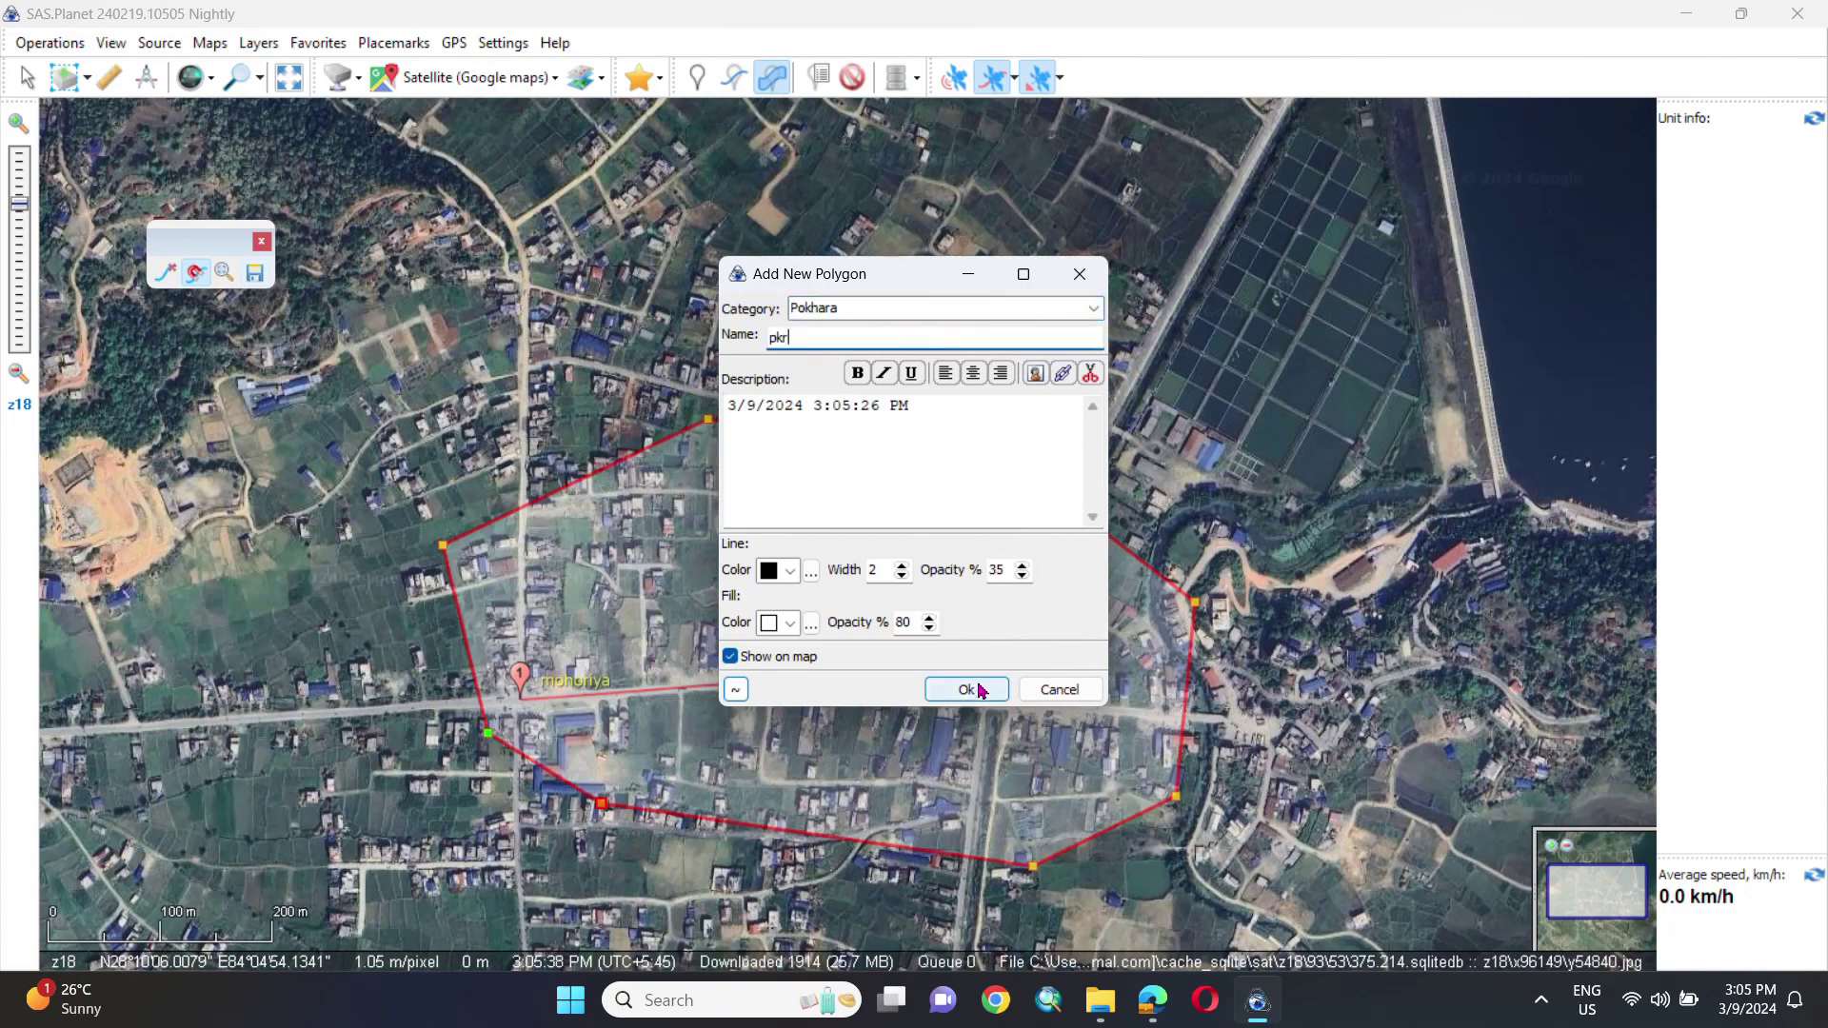
left_click(966, 689)
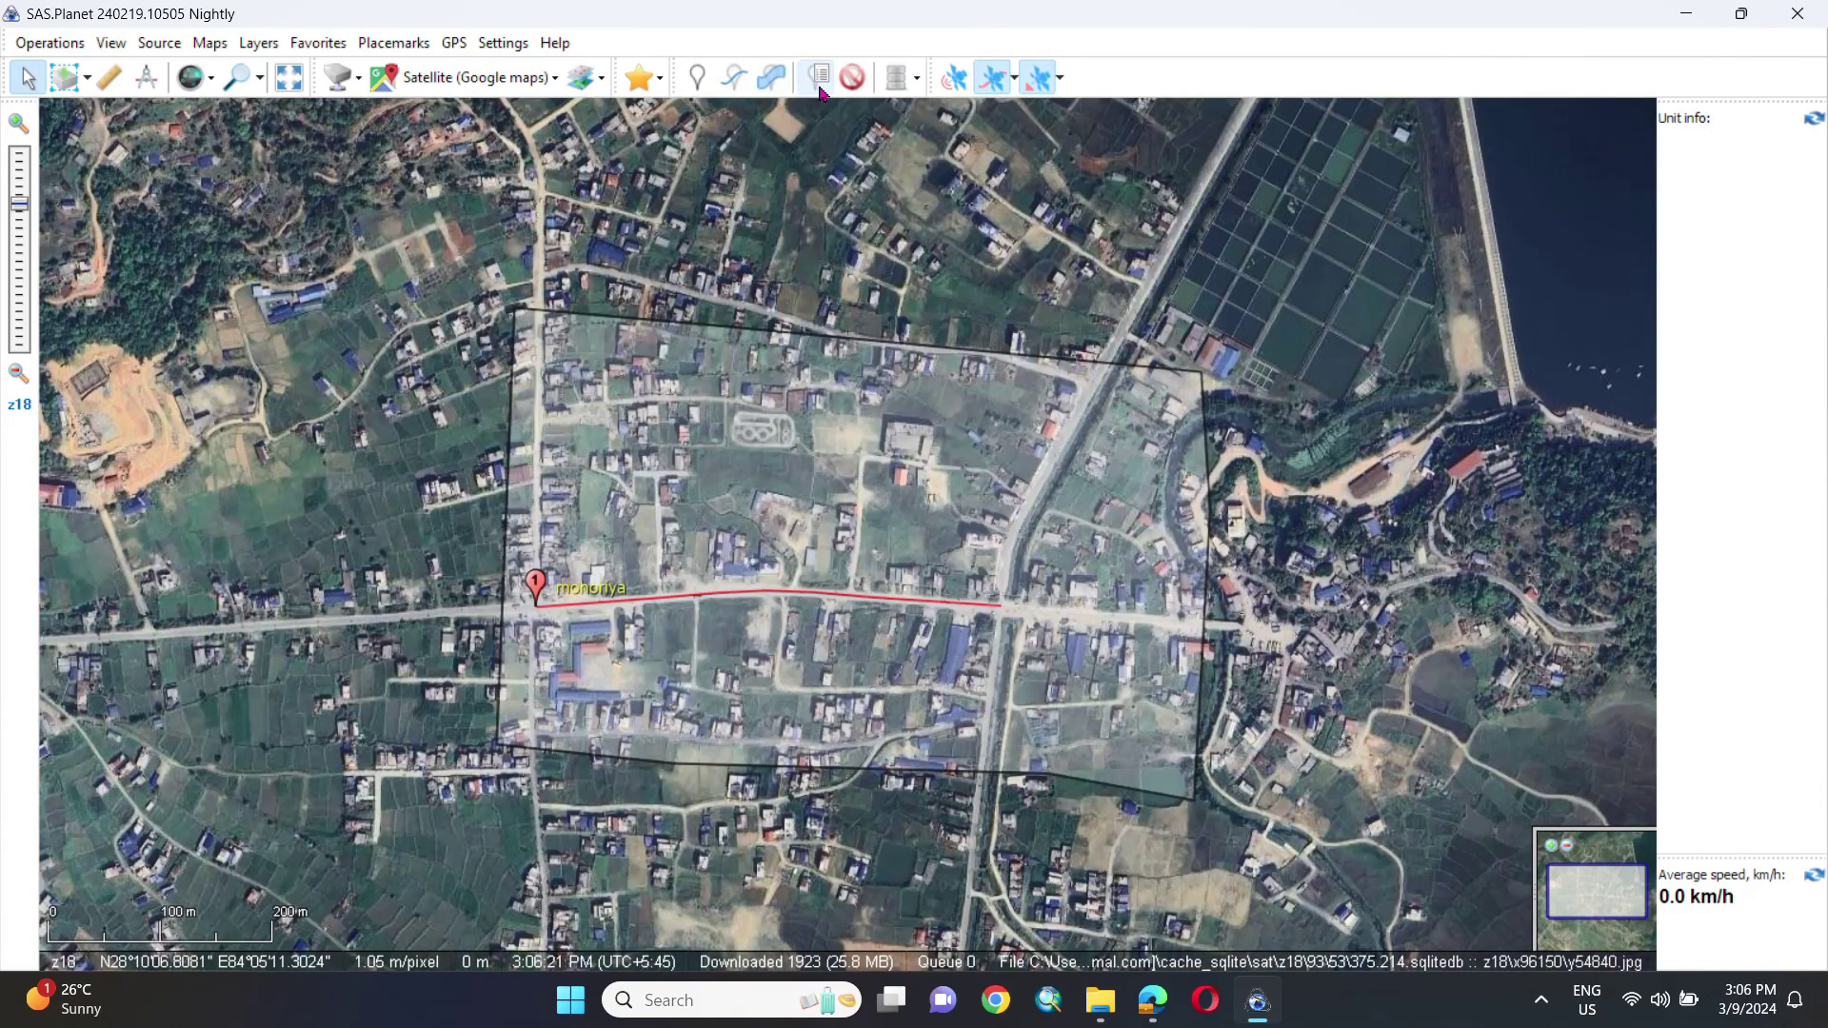
Rename the Pokhara category to "Pokhara1" in the Placemark Manager and export it as the Google KMZ file Pokhara1 in the video 4 folder.
left_click(819, 77)
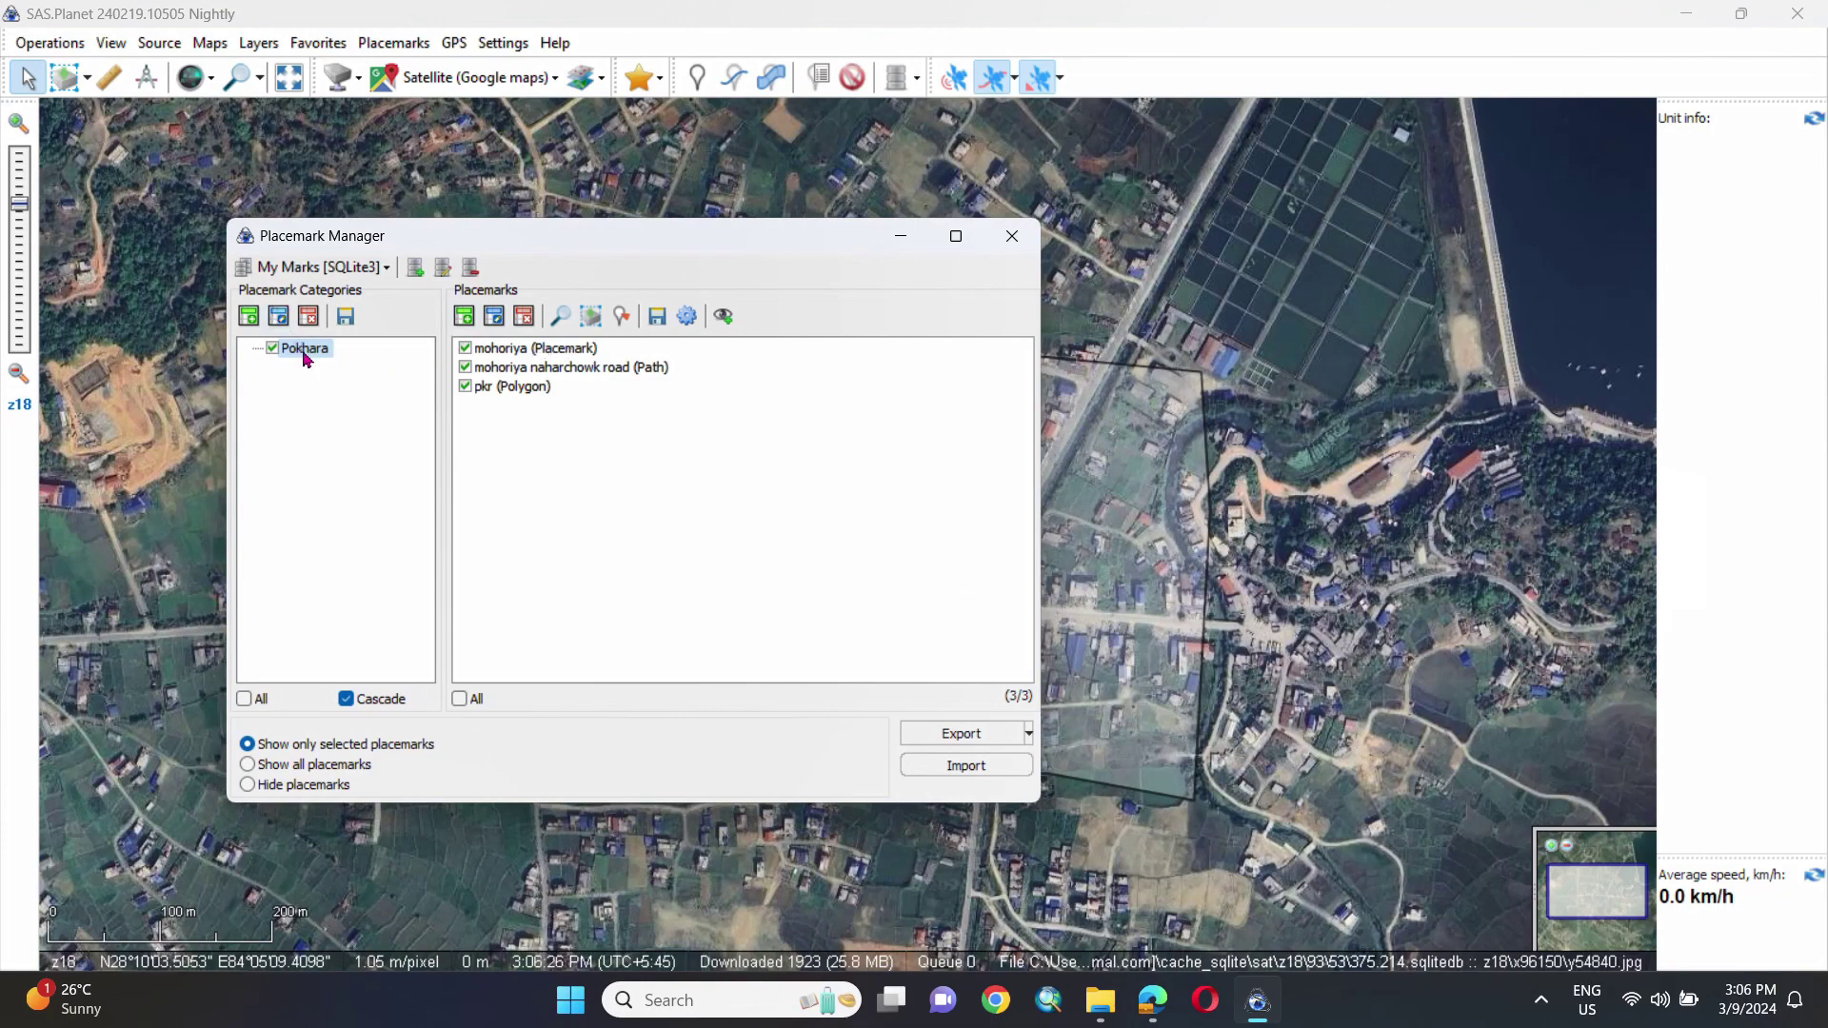
left_click(250, 317)
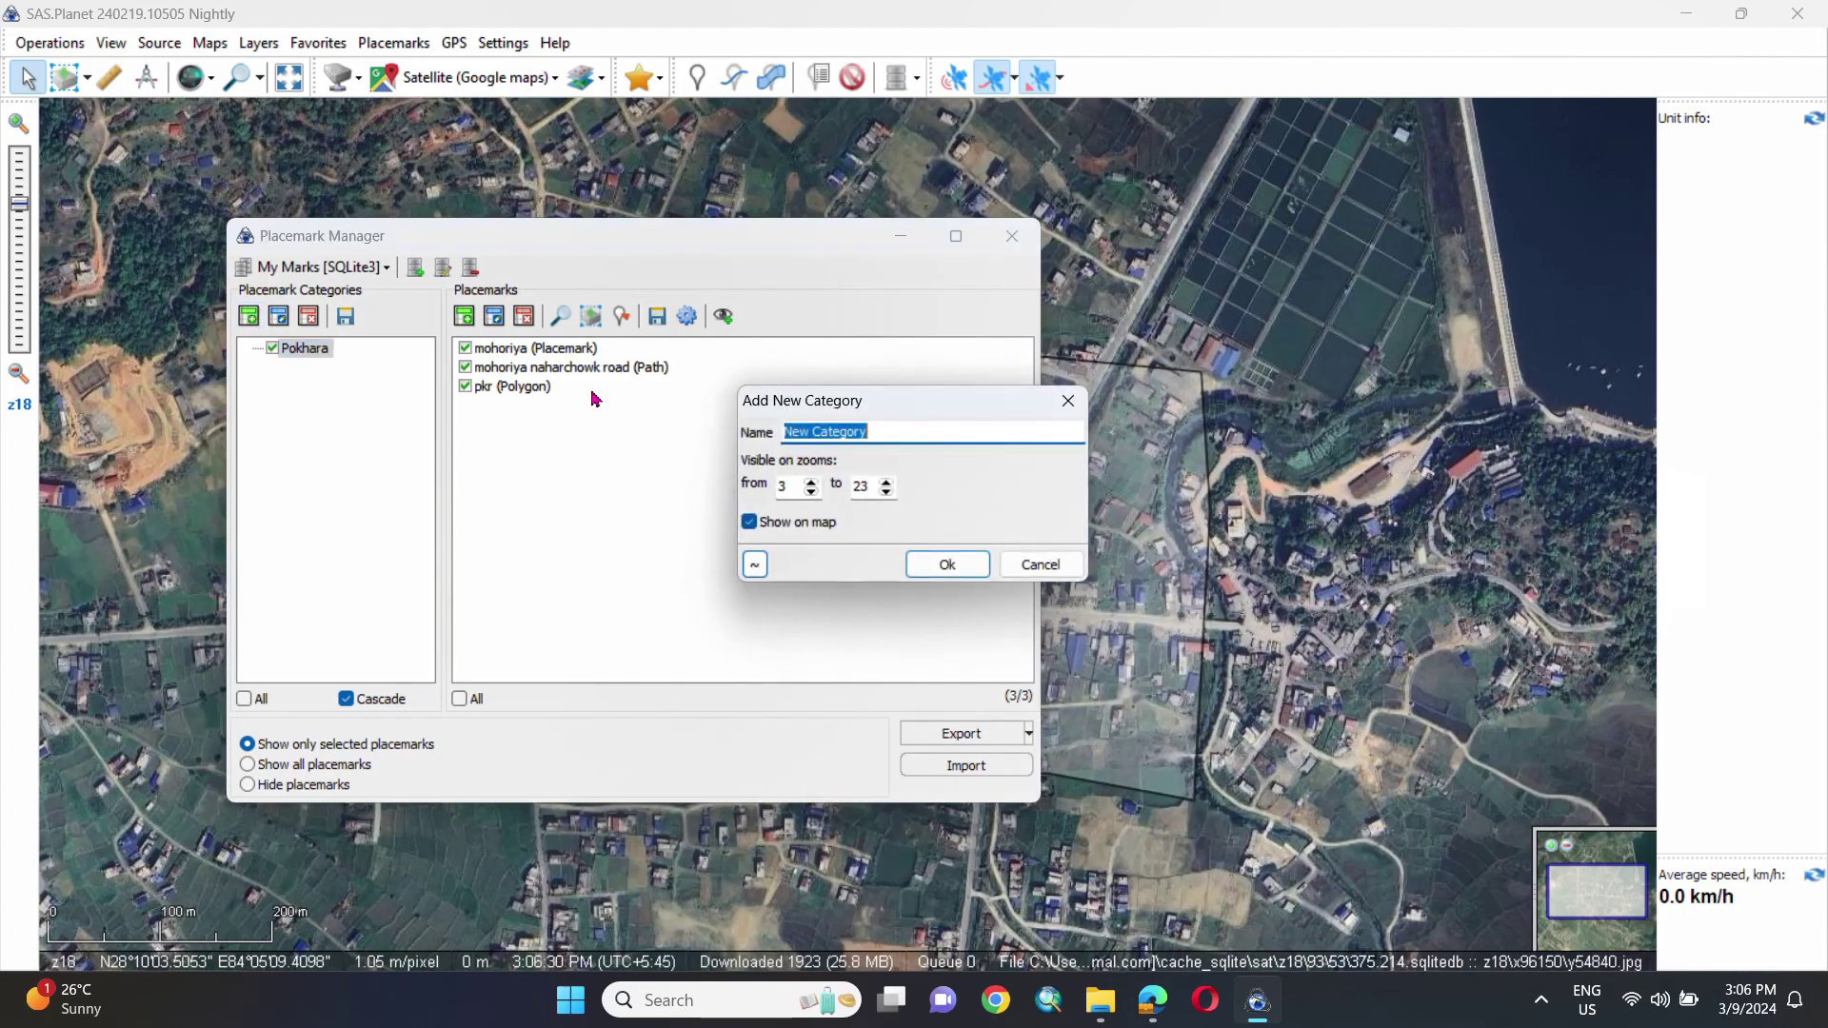
left_click(1069, 400)
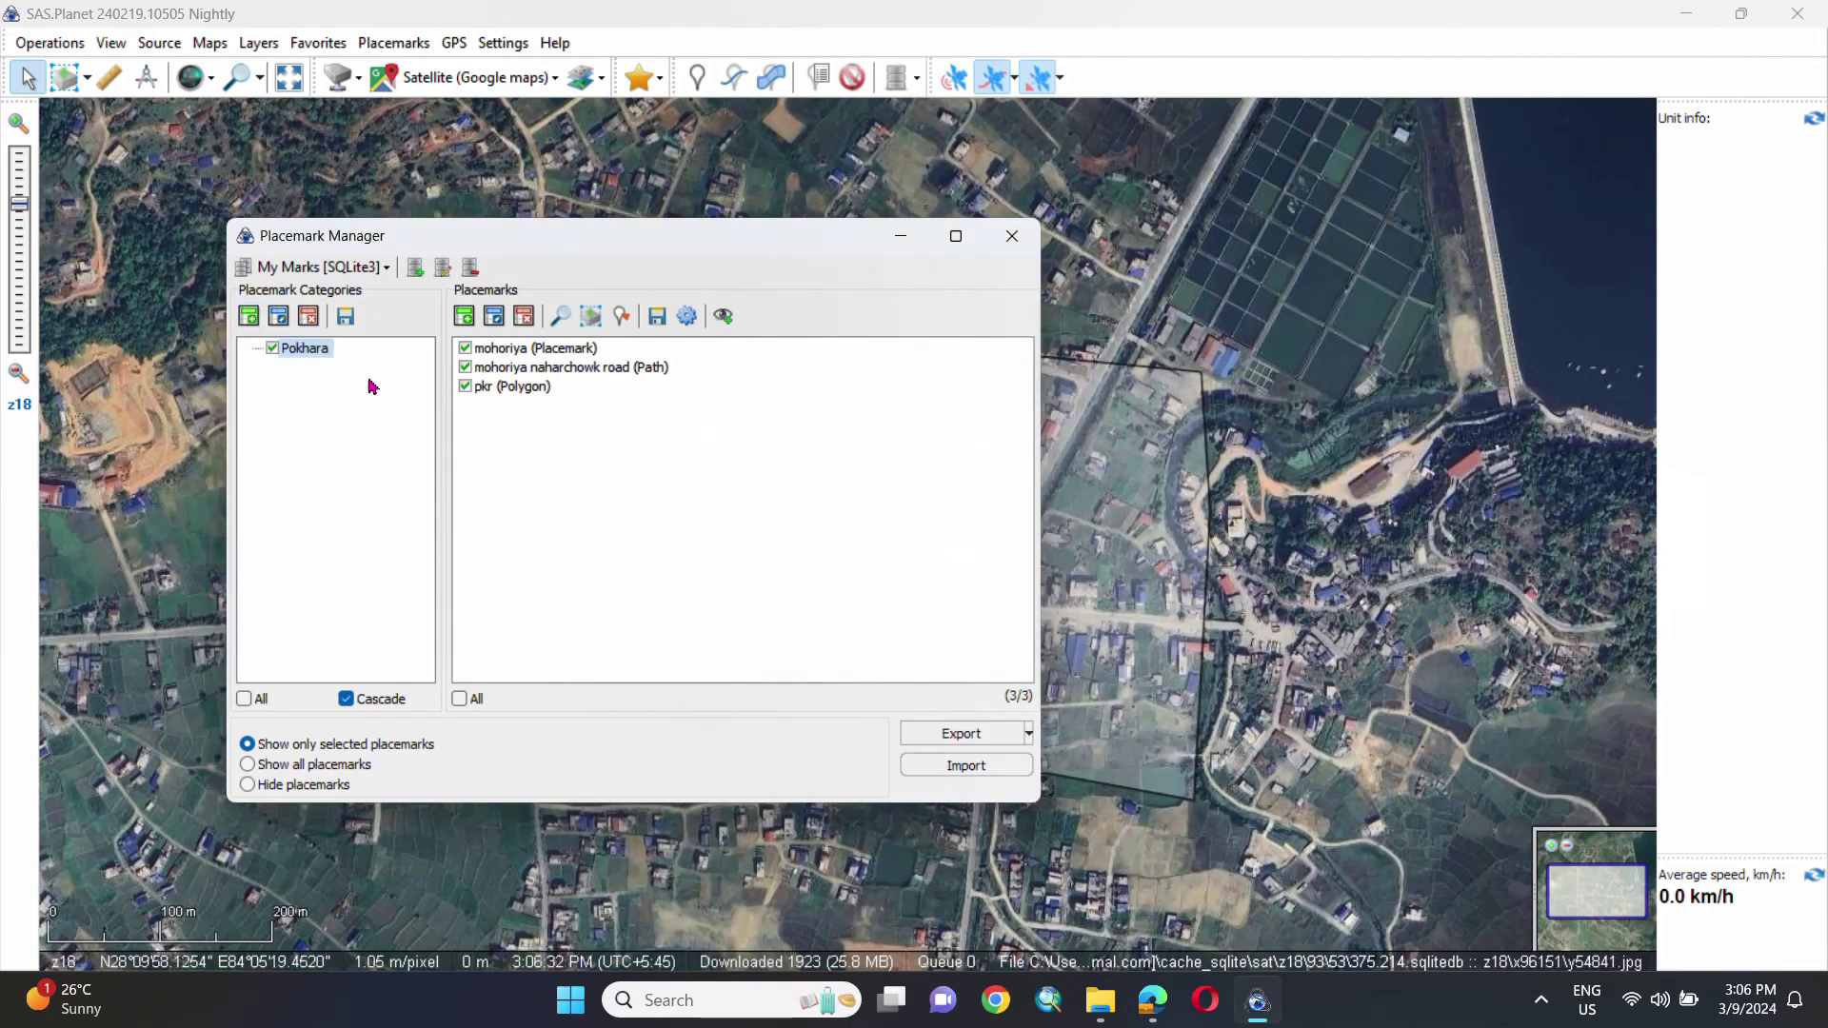
left_click(277, 317)
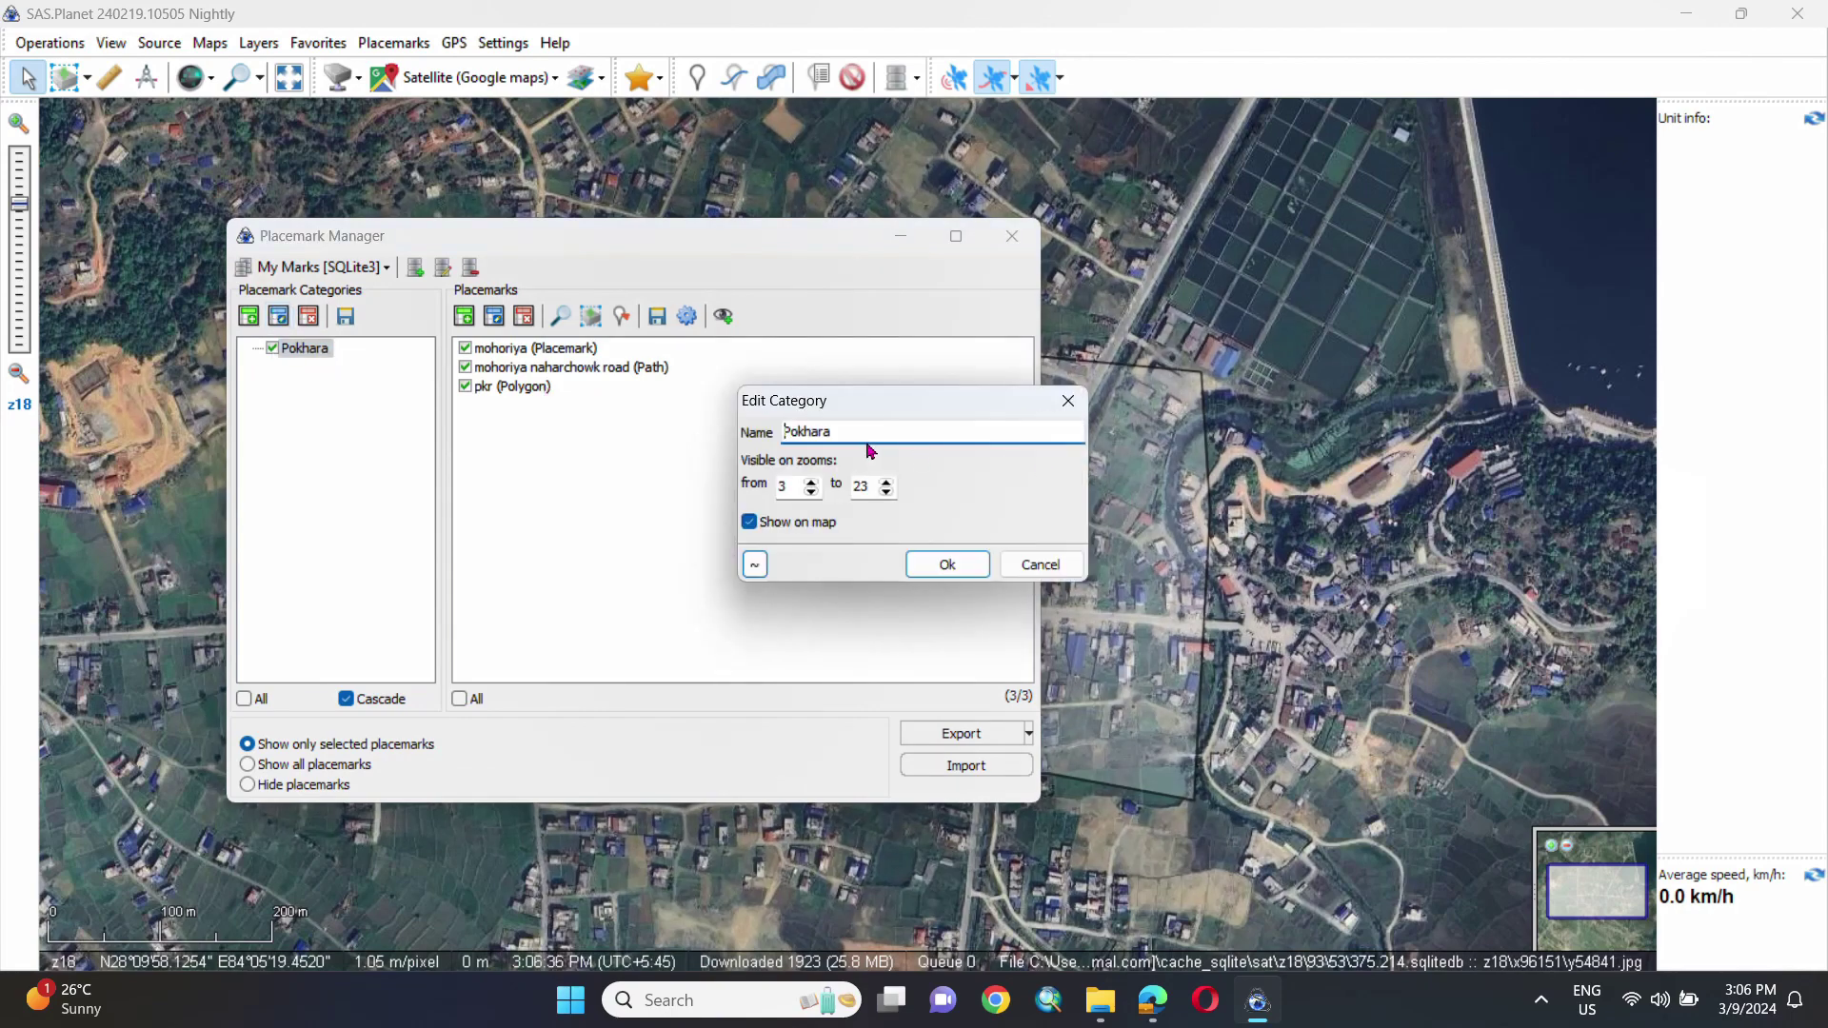
left_click(948, 563)
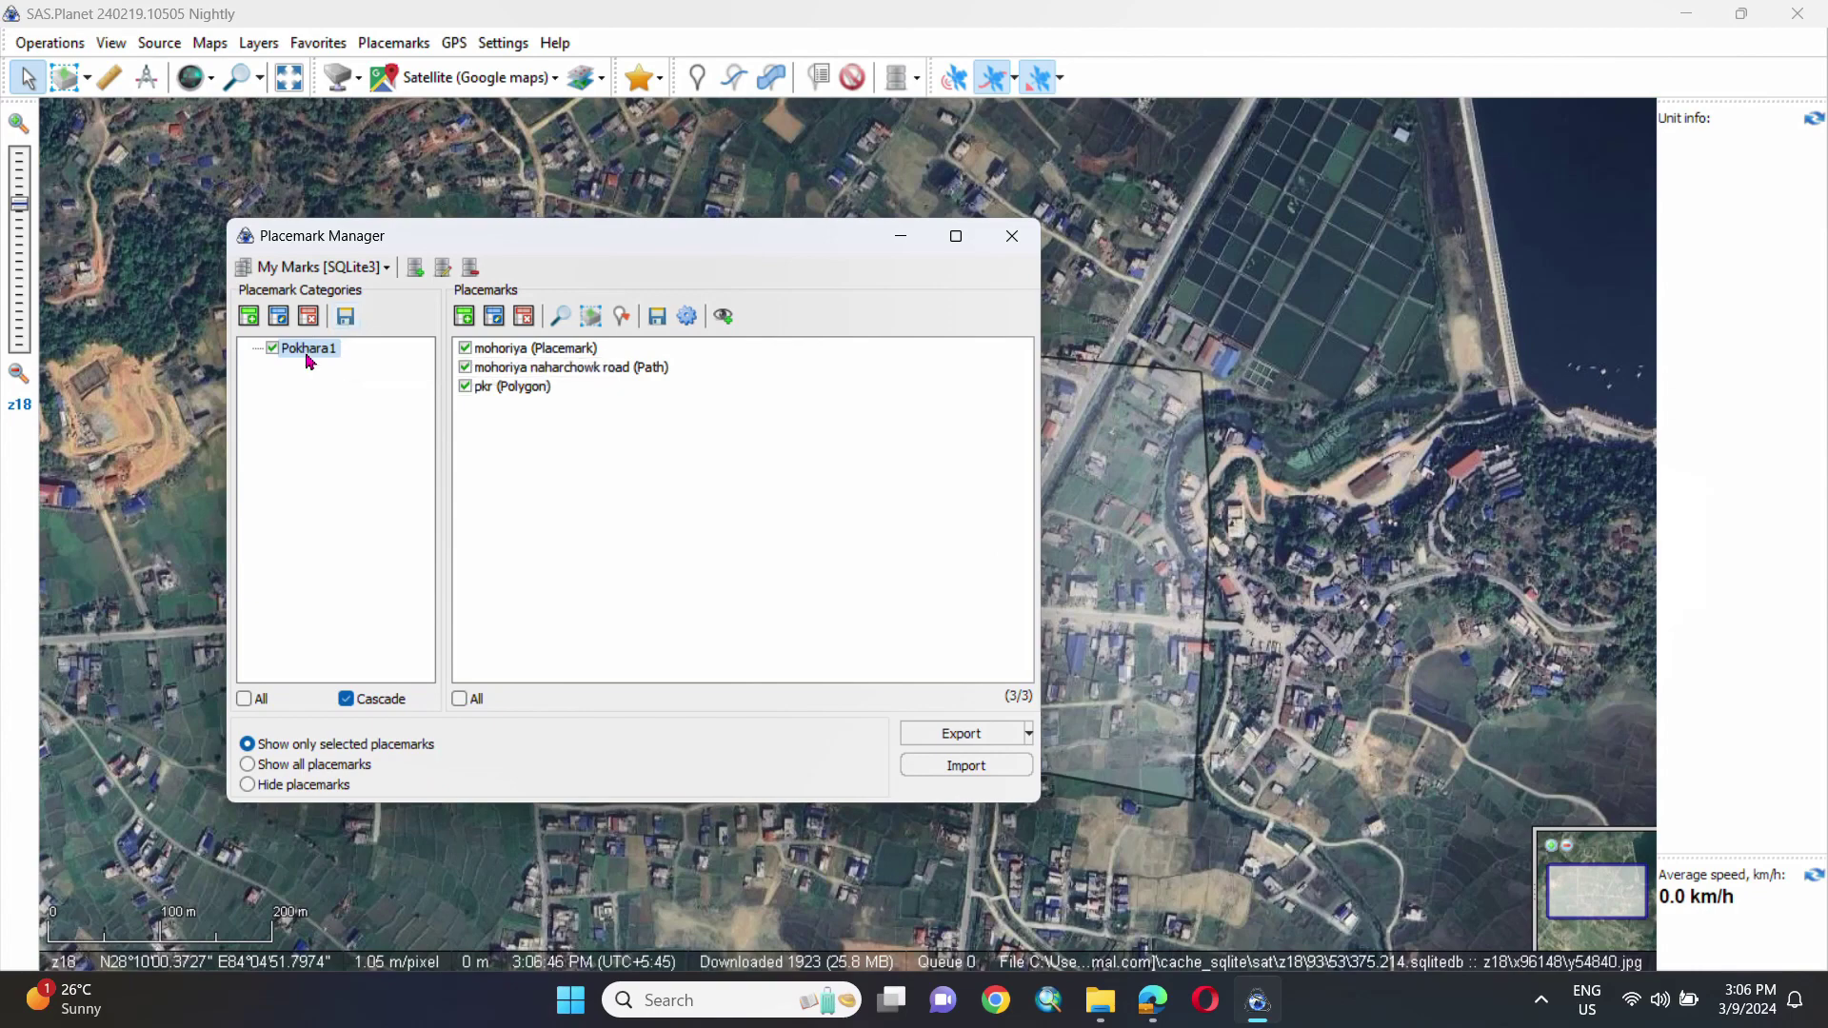
left_click(346, 318)
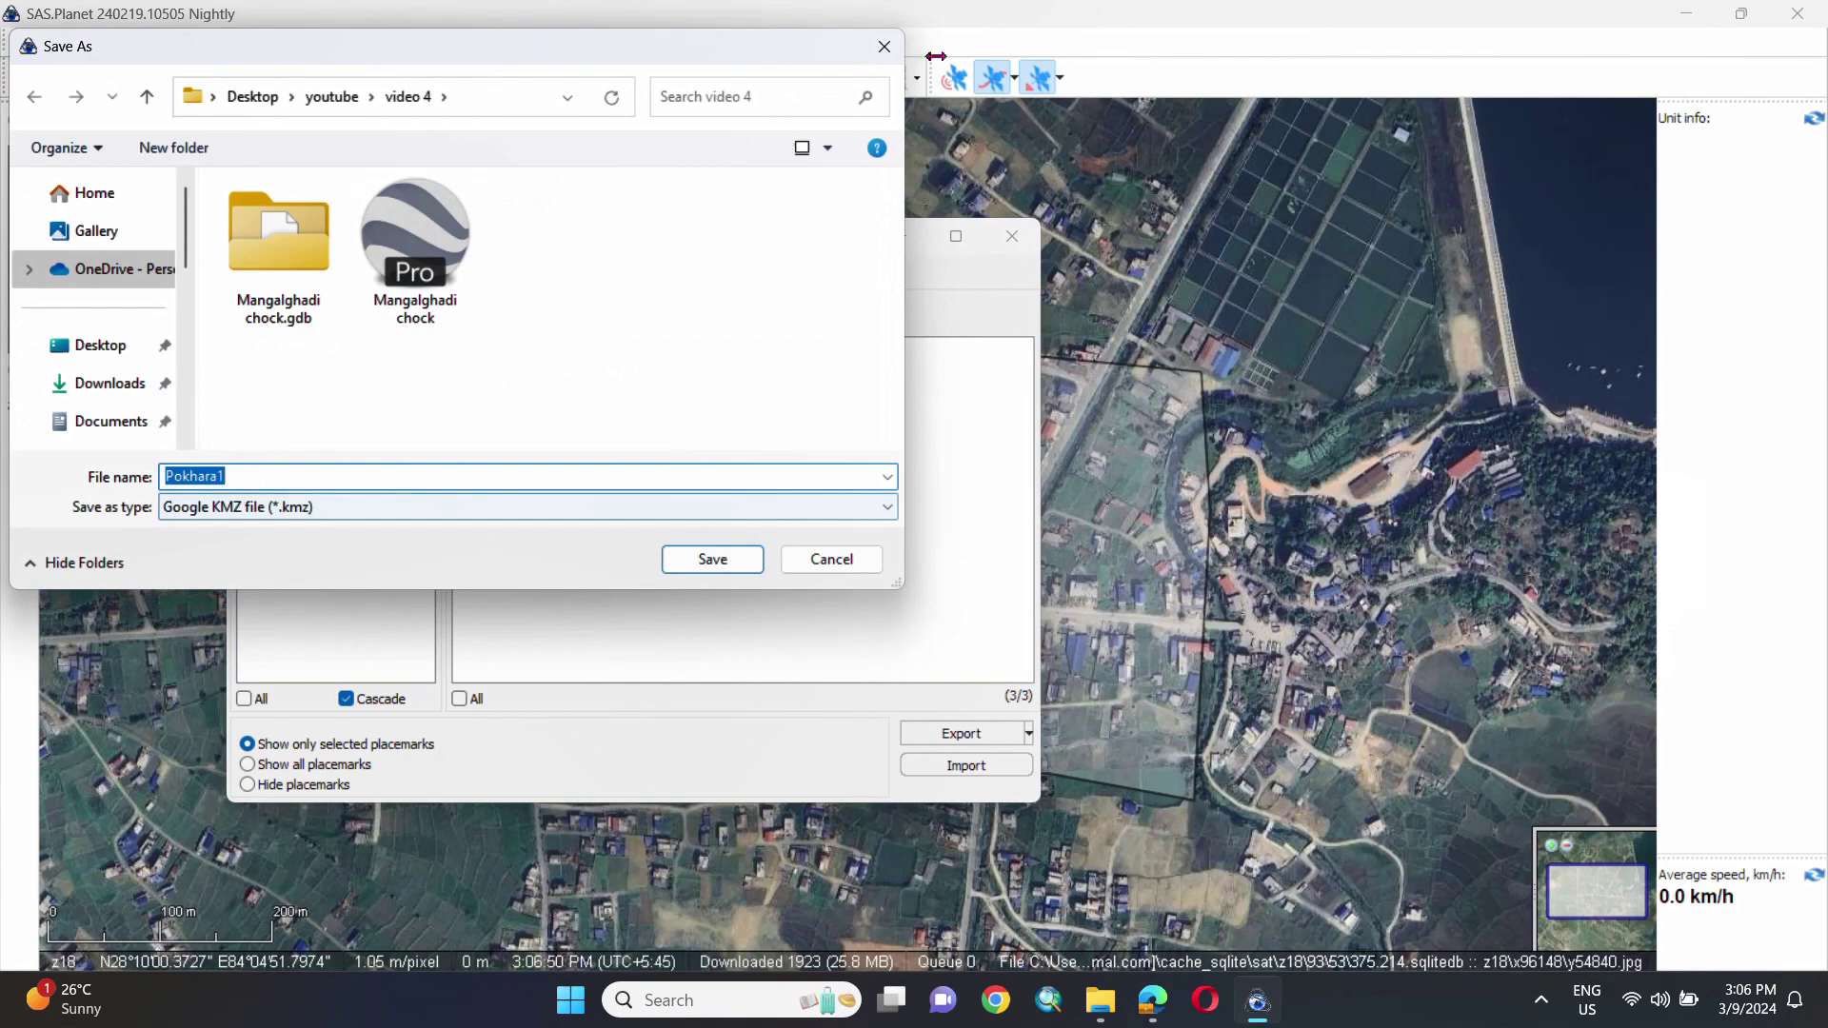
key("Return")
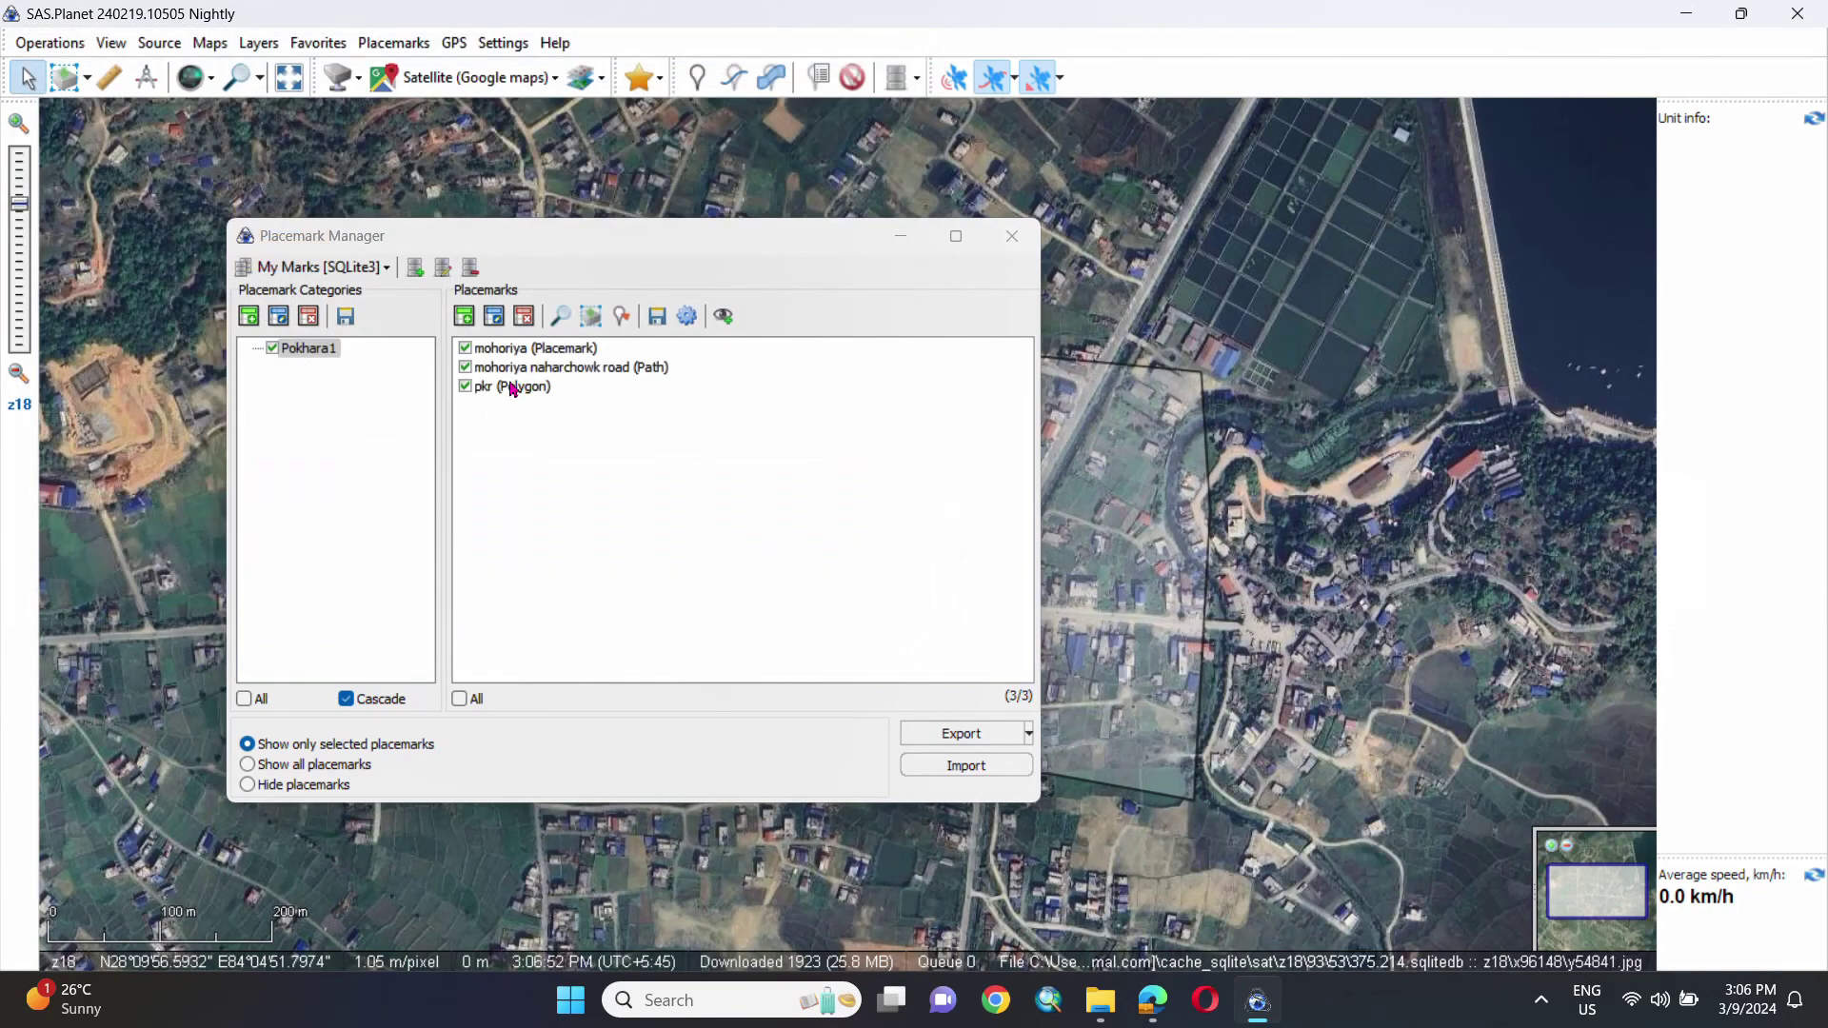
Hide the pkr polygon, the road path and the mohoriya placemark from the map, and show all three again.
left_click(520, 349)
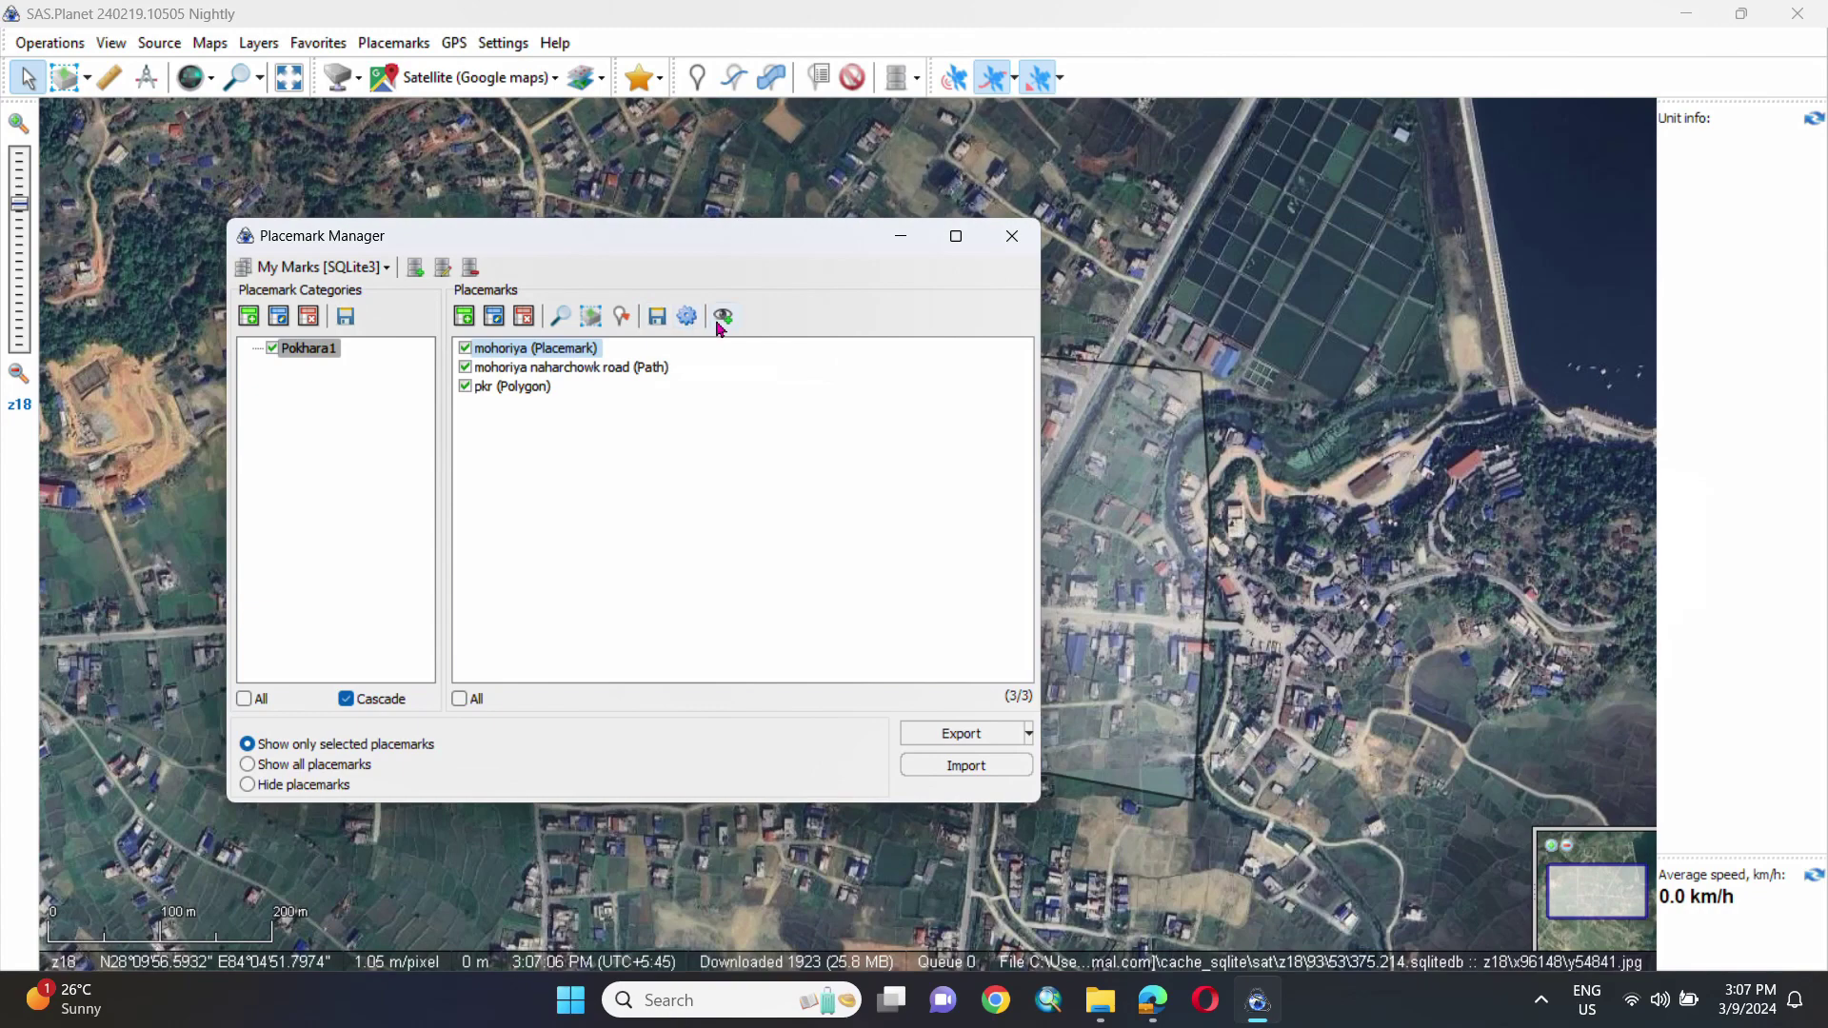
left_click(534, 369)
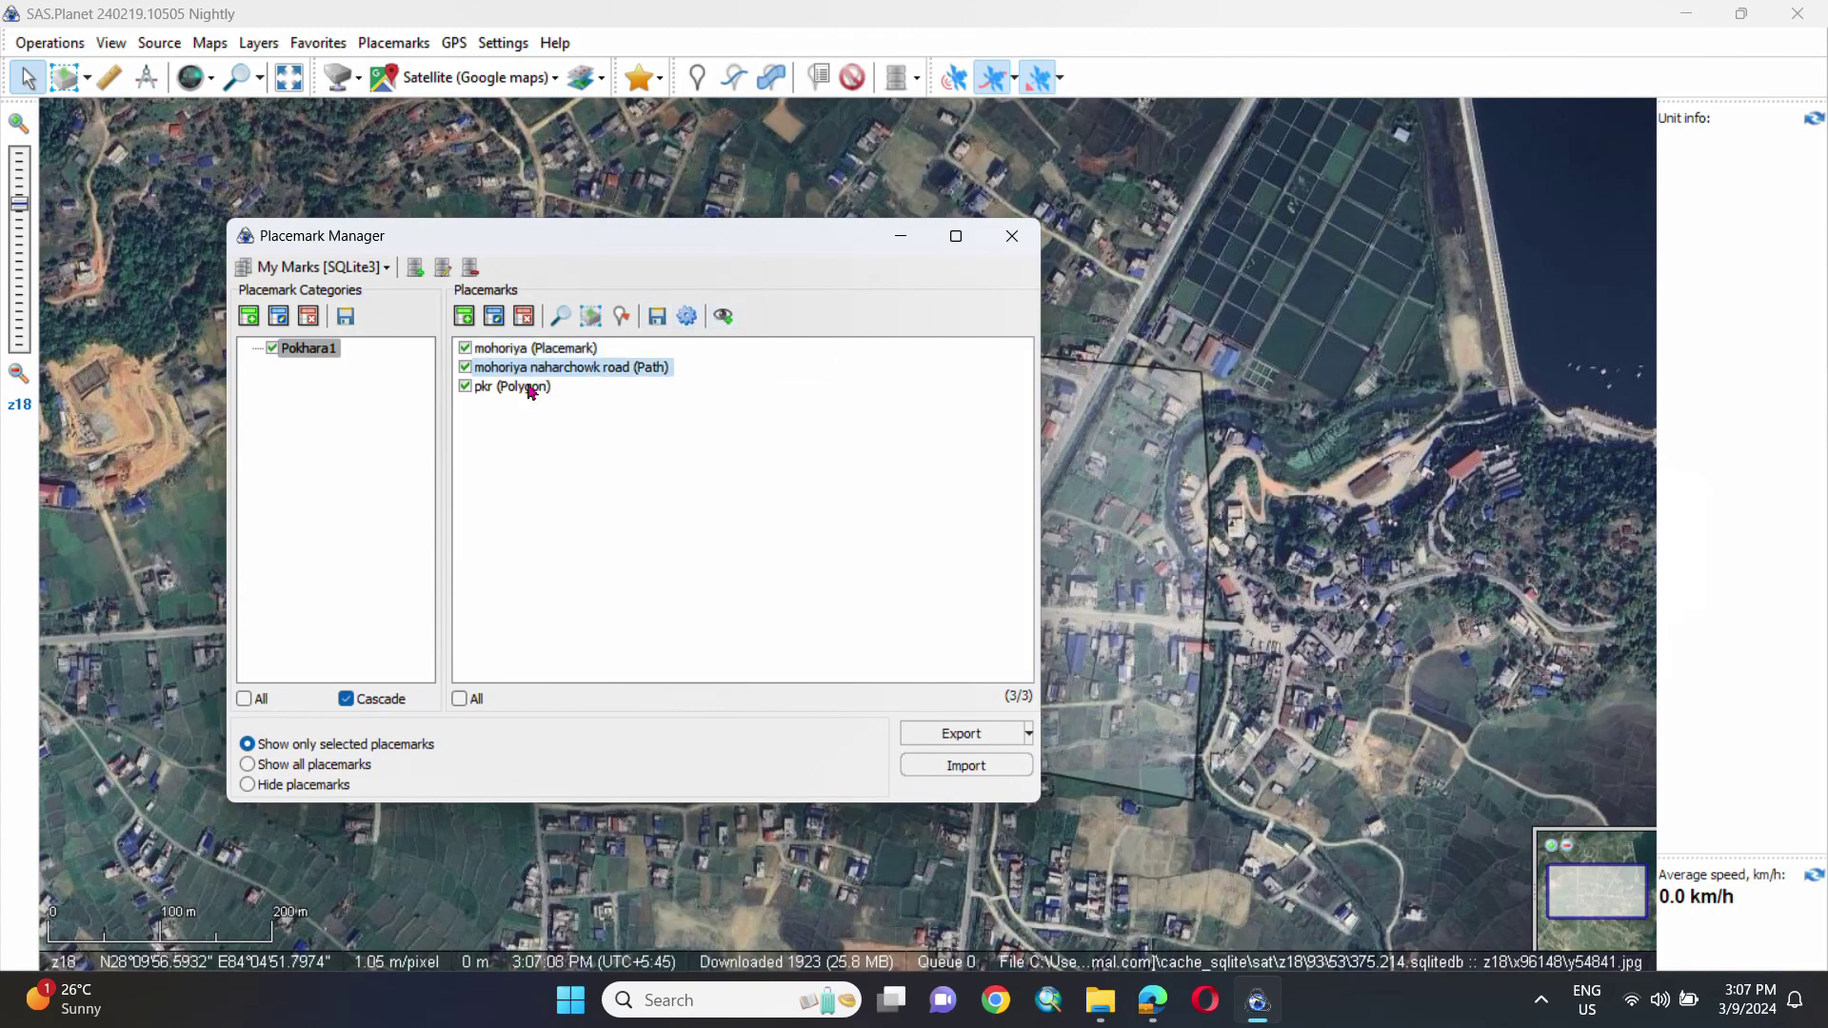
left_click(532, 388)
left_click(465, 387)
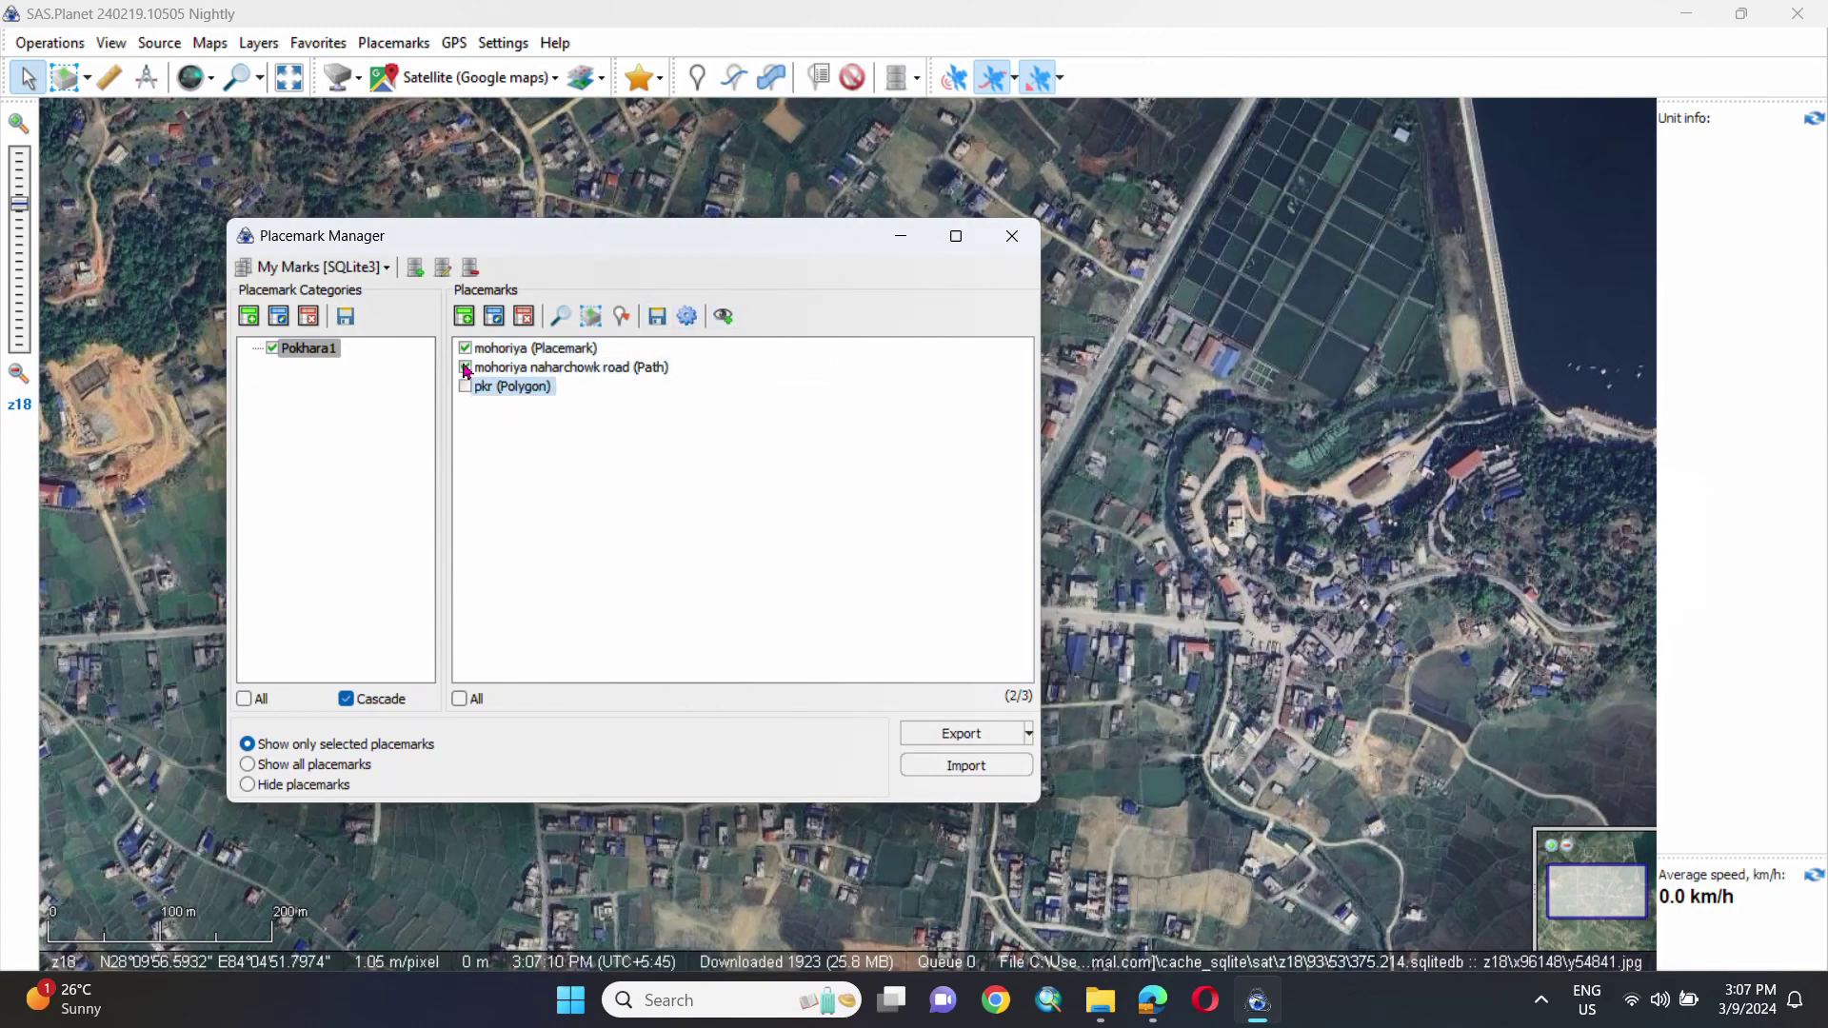
left_click(464, 367)
left_click(465, 348)
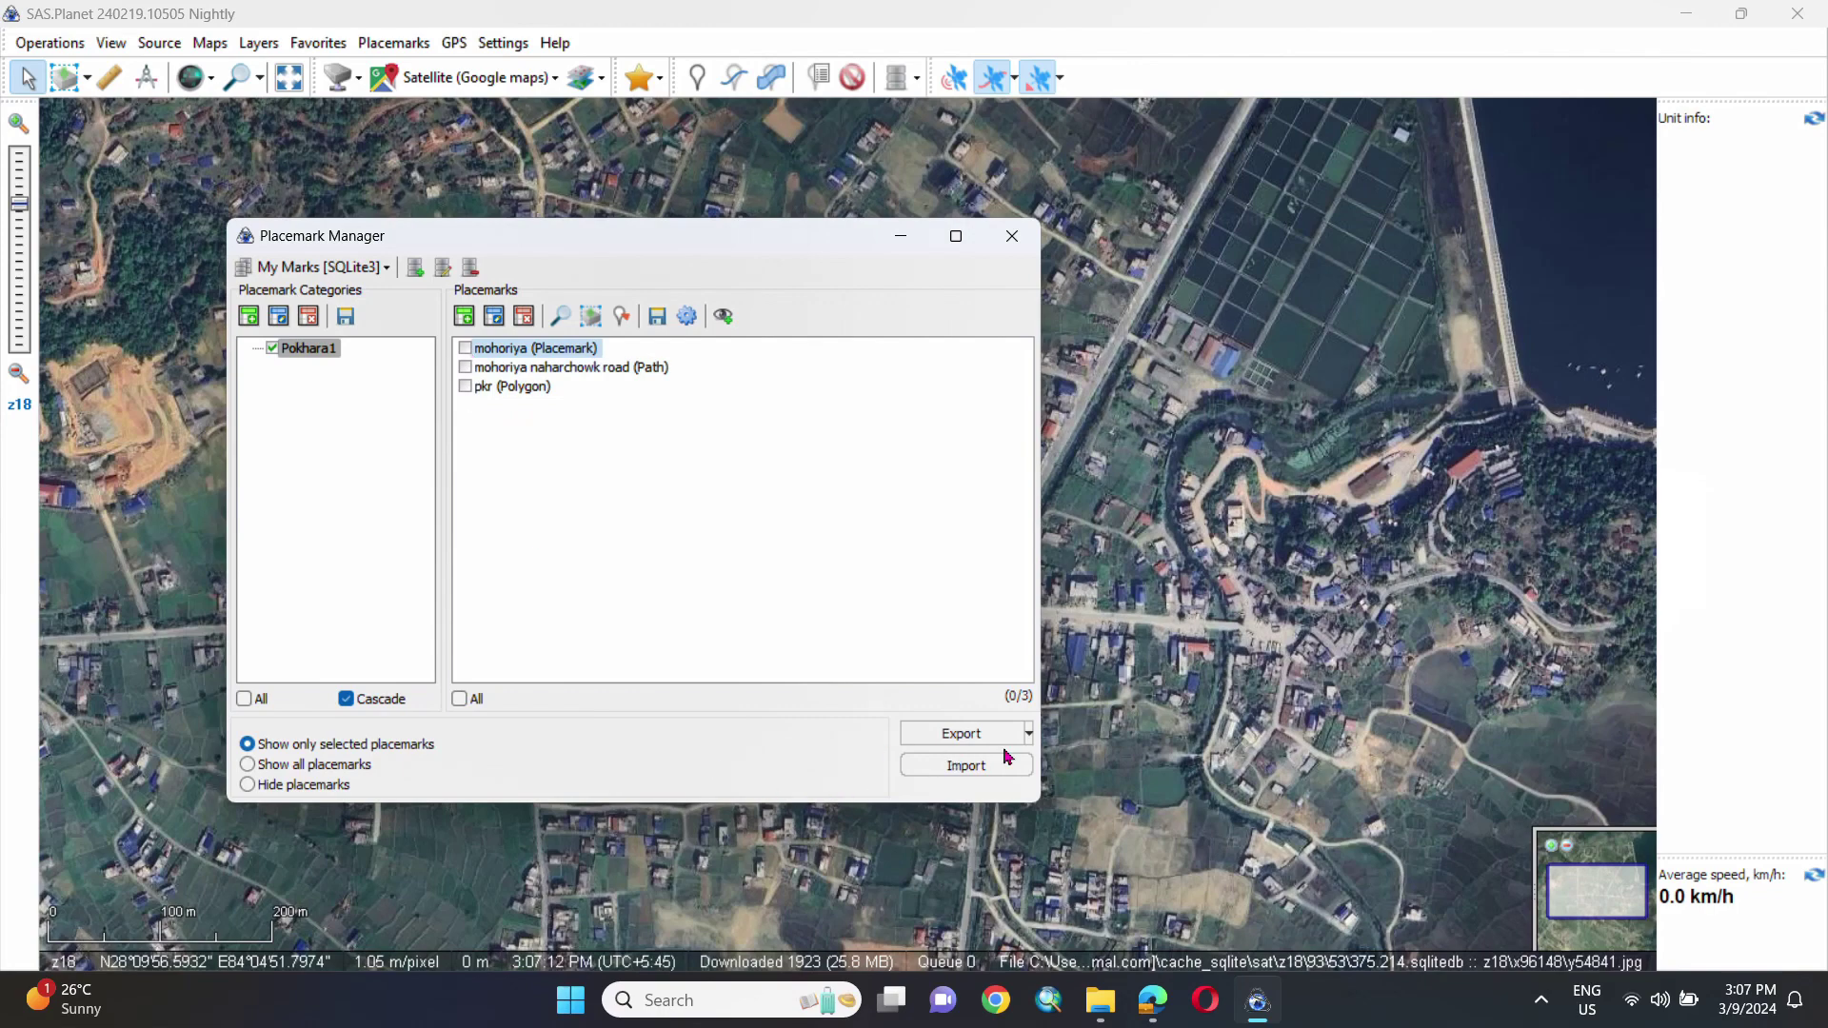
left_click(465, 349)
left_click(465, 368)
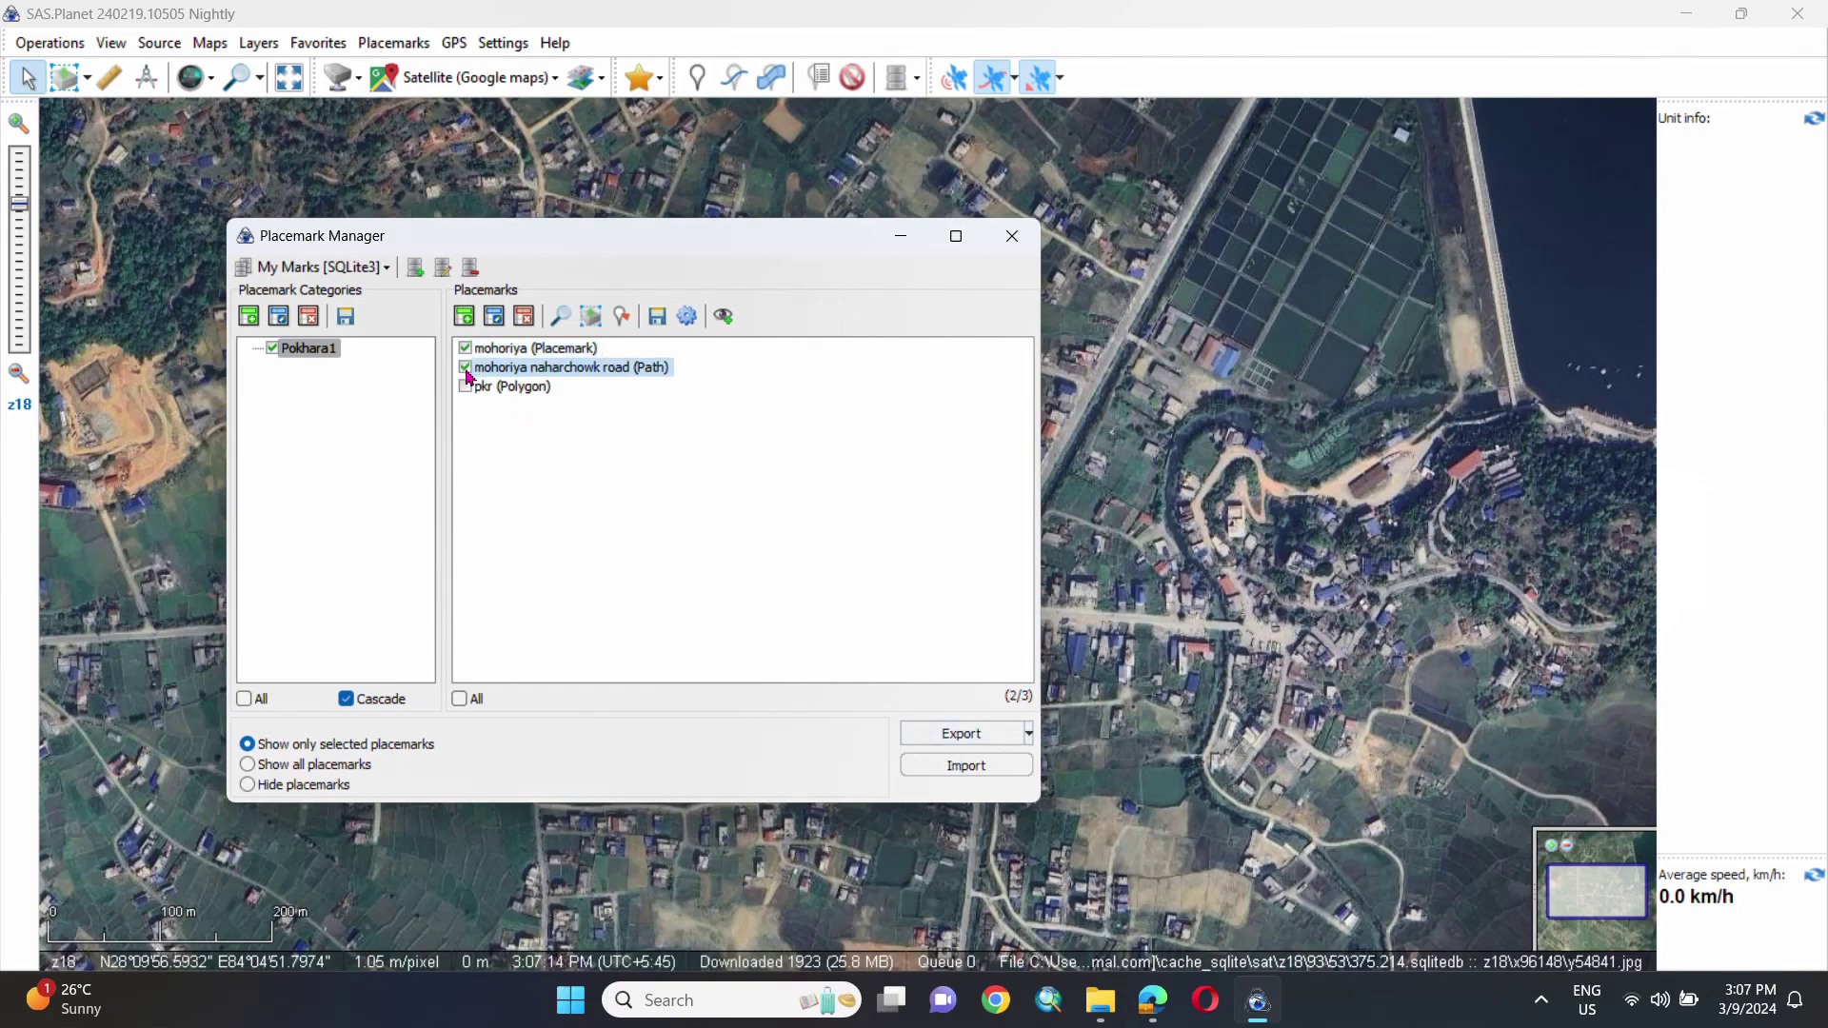
left_click(464, 386)
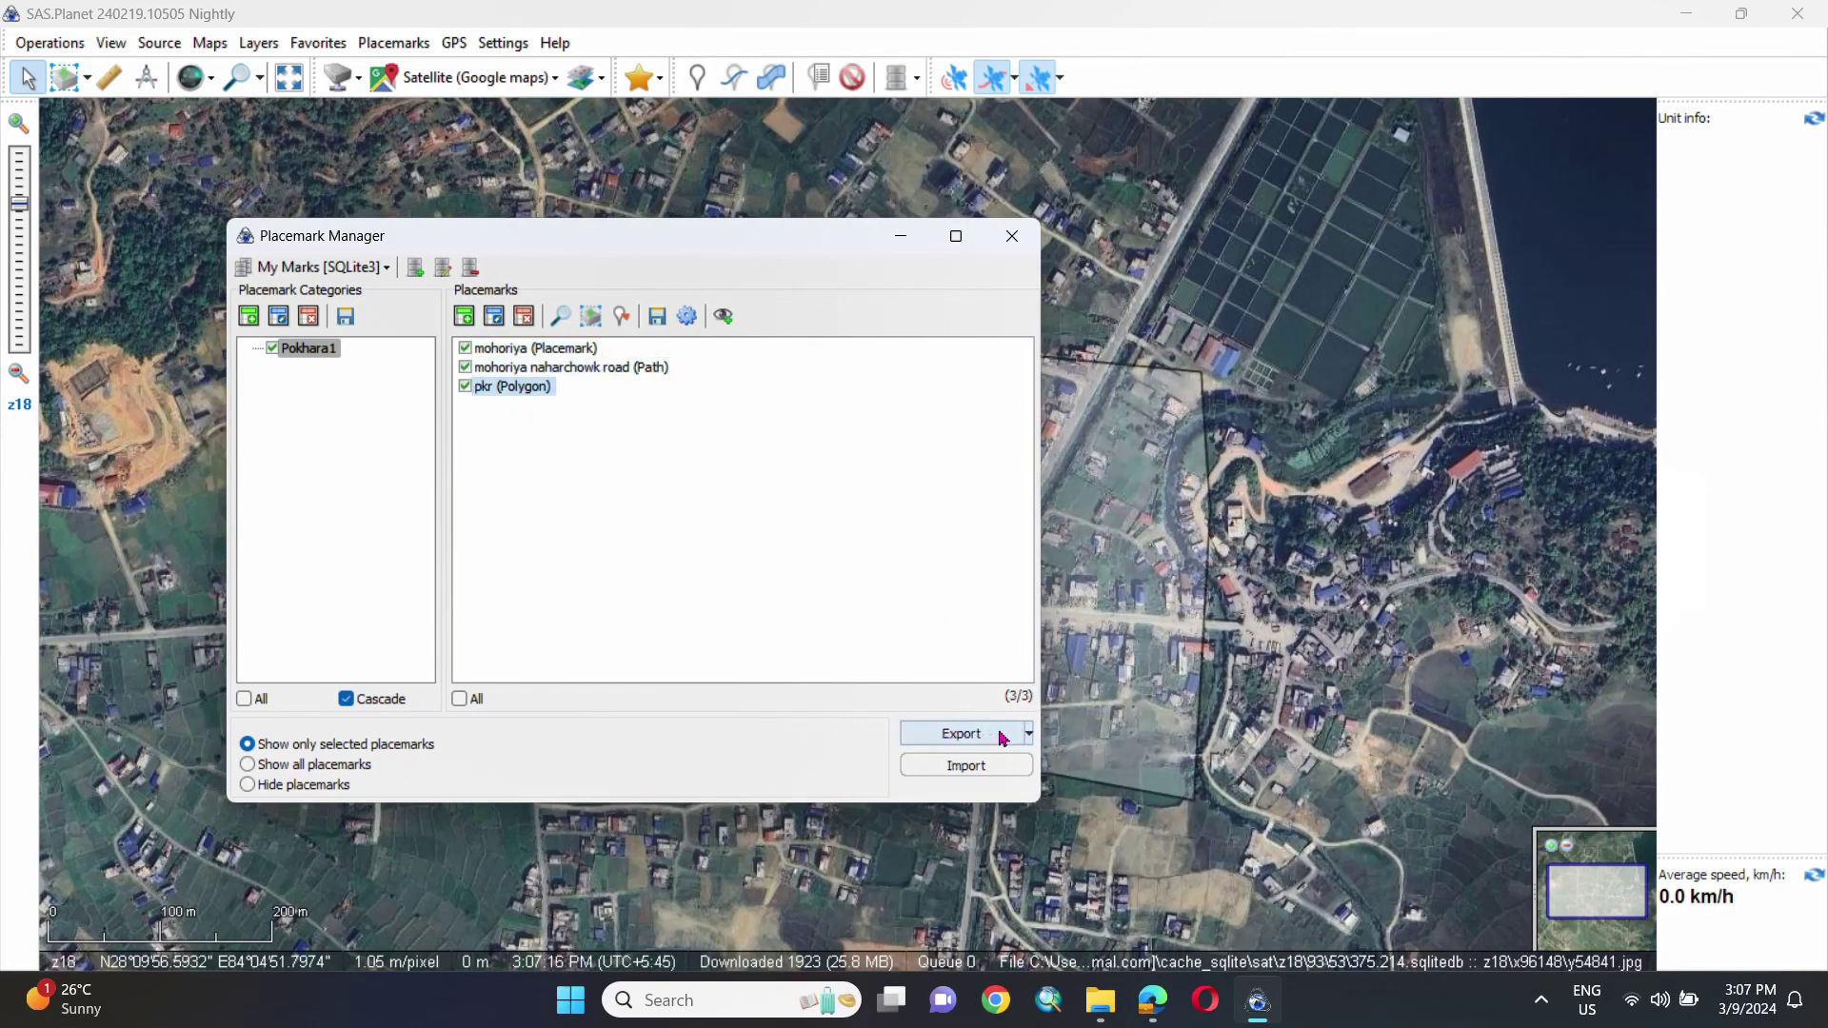
Hide the mohoriya placemark, the road path and the pkr polygon from the map and close the Placemark Manager.
left_click(464, 348)
left_click(465, 367)
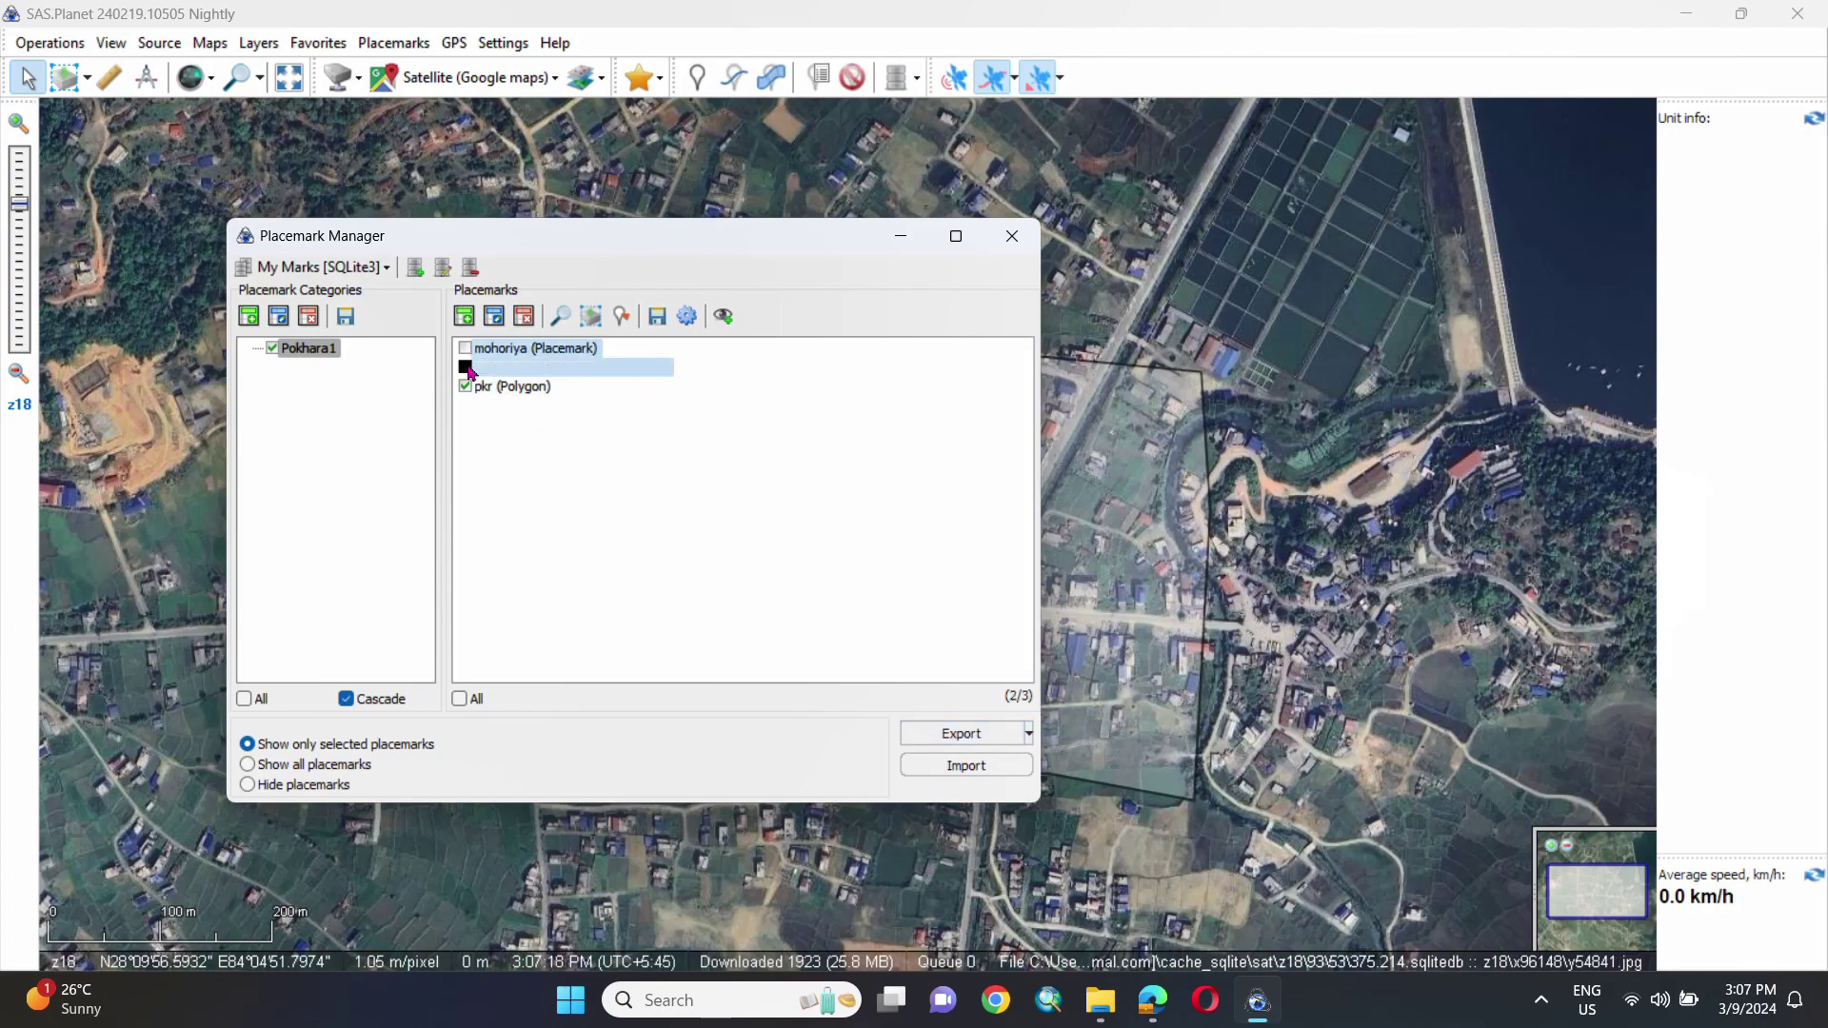
left_click(465, 386)
left_click(1012, 236)
Select a rectangular area from the forested hillside to the canal road at z18, keeping Satellite (Google maps) as the map to download.
scroll(1054, 447, "down", 1)
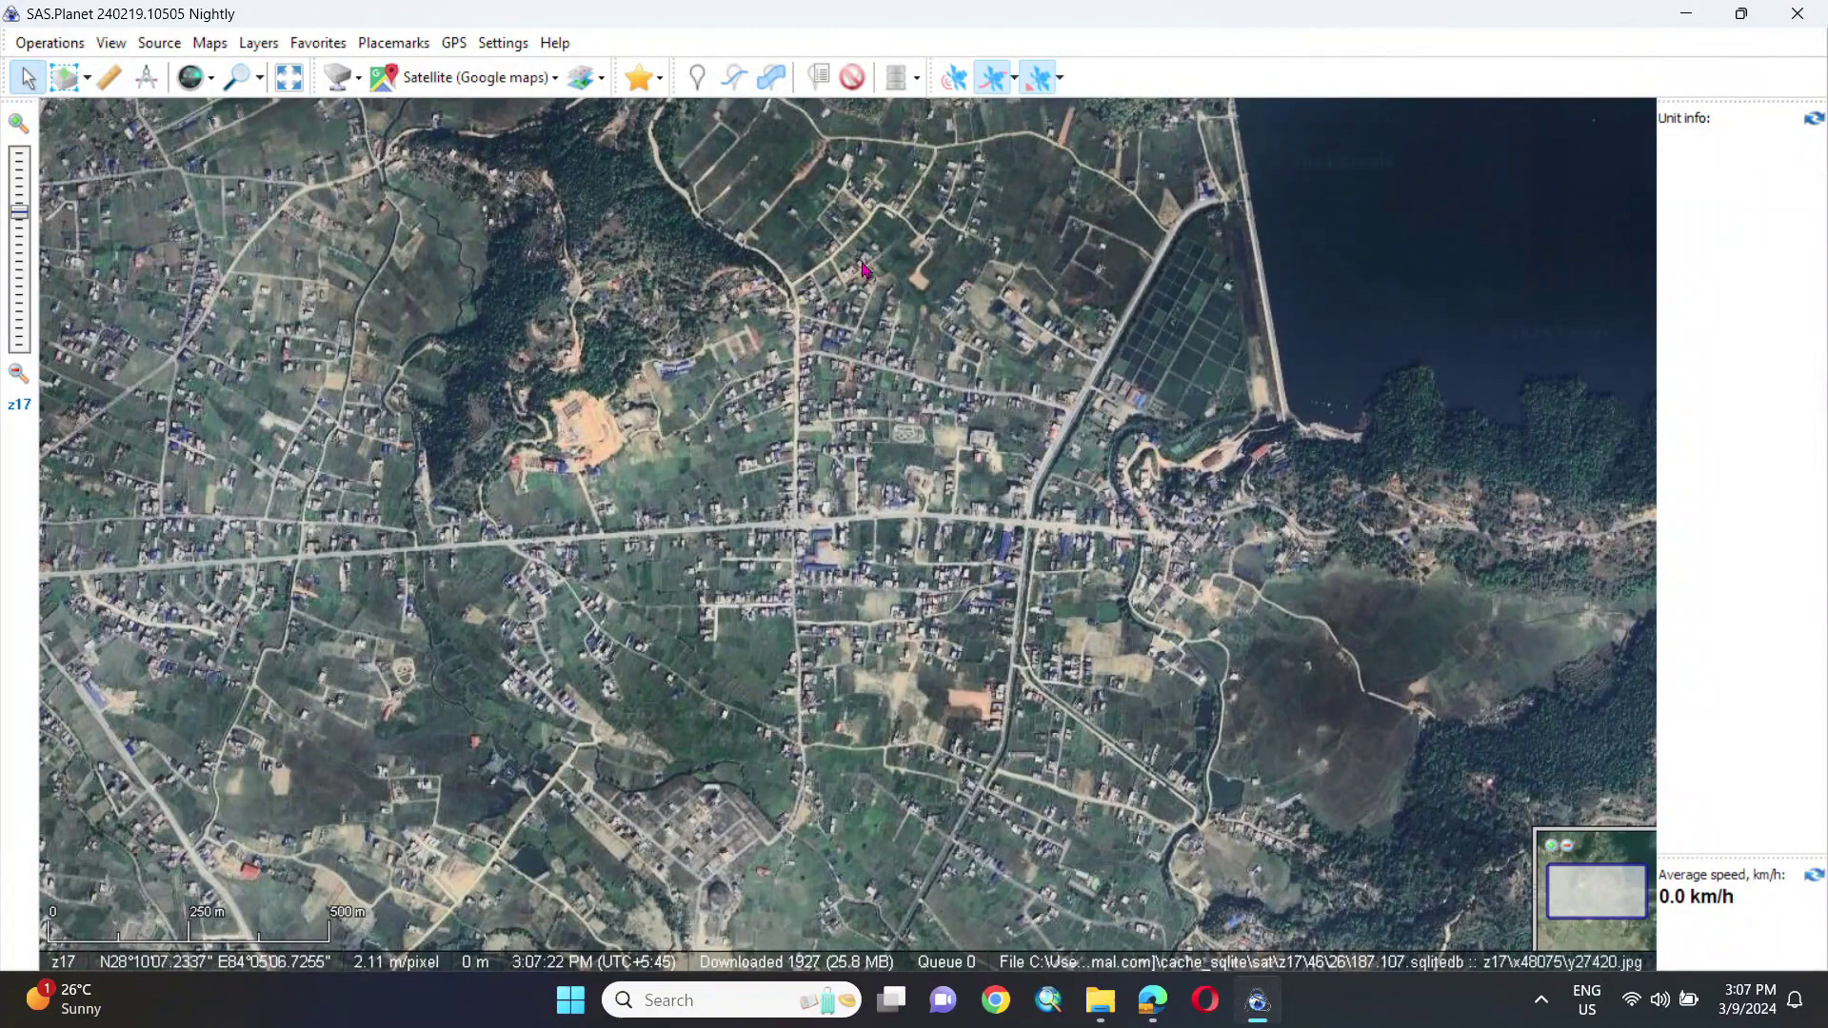
left_click_drag(1054, 447, 804, 470)
scroll(798, 534, "up", 1)
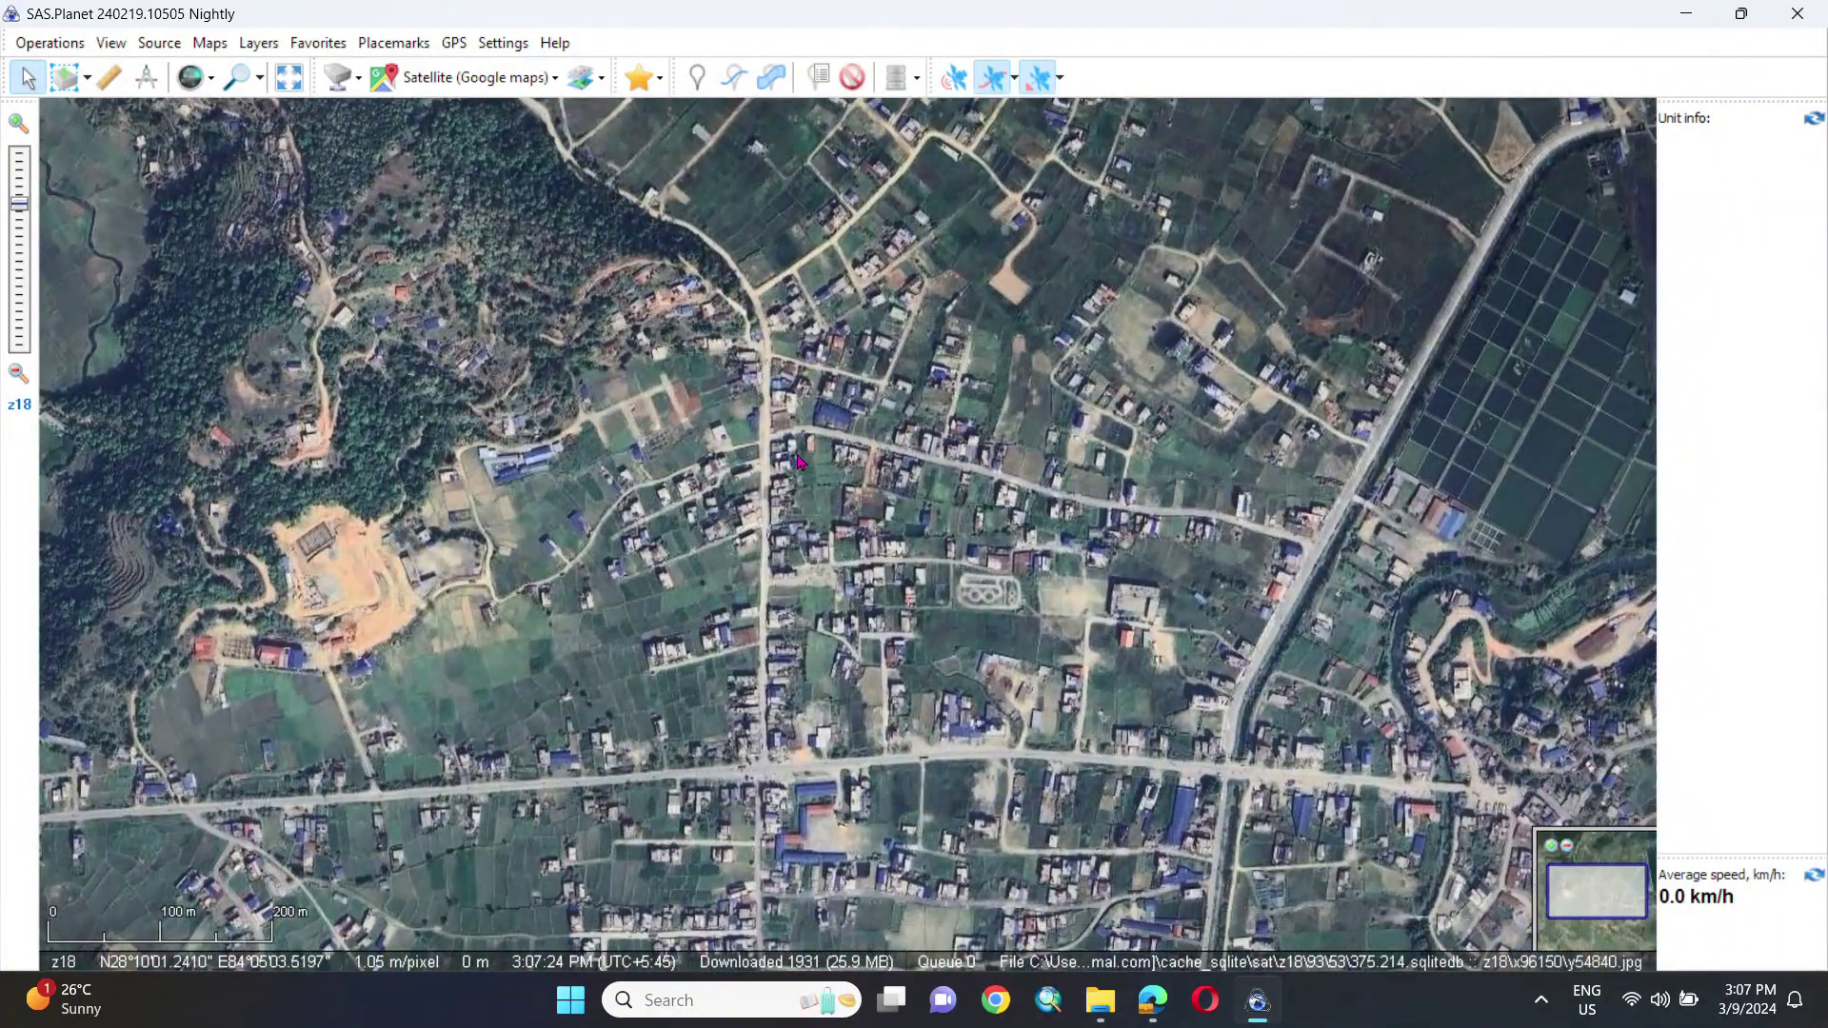
left_click(66, 83)
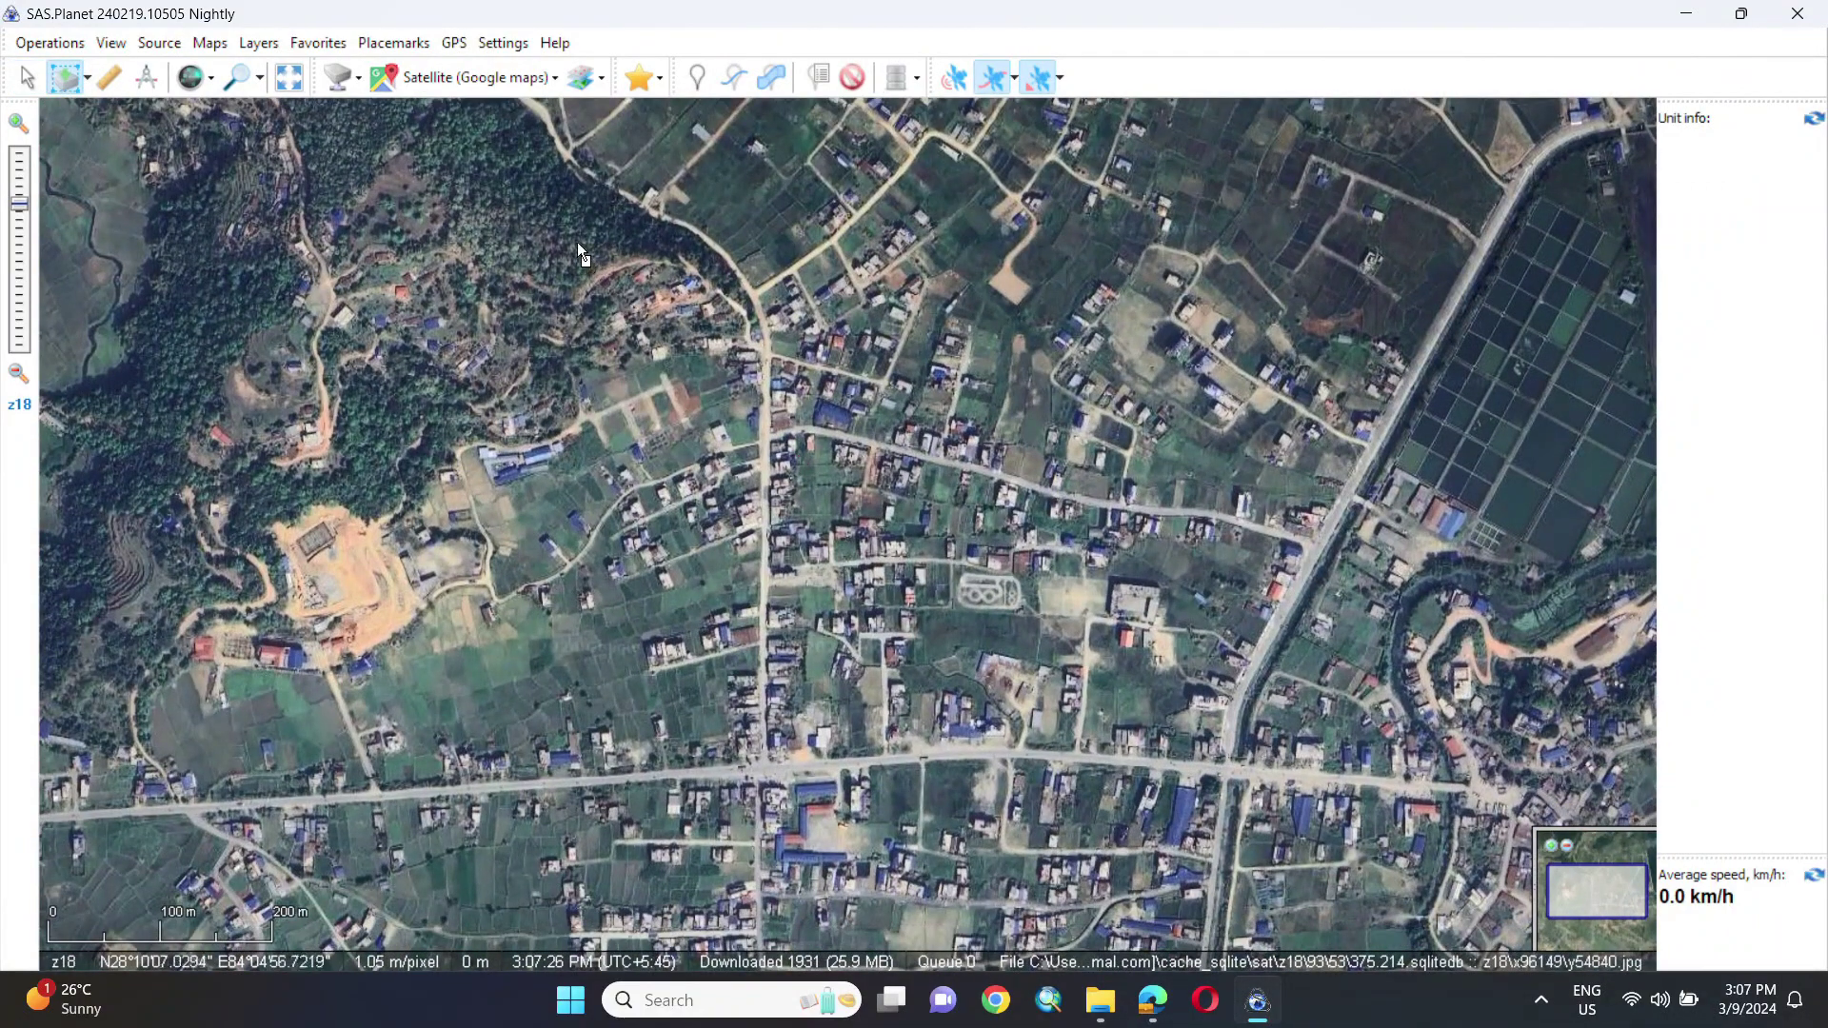
left_click_drag(416, 171, 1358, 807)
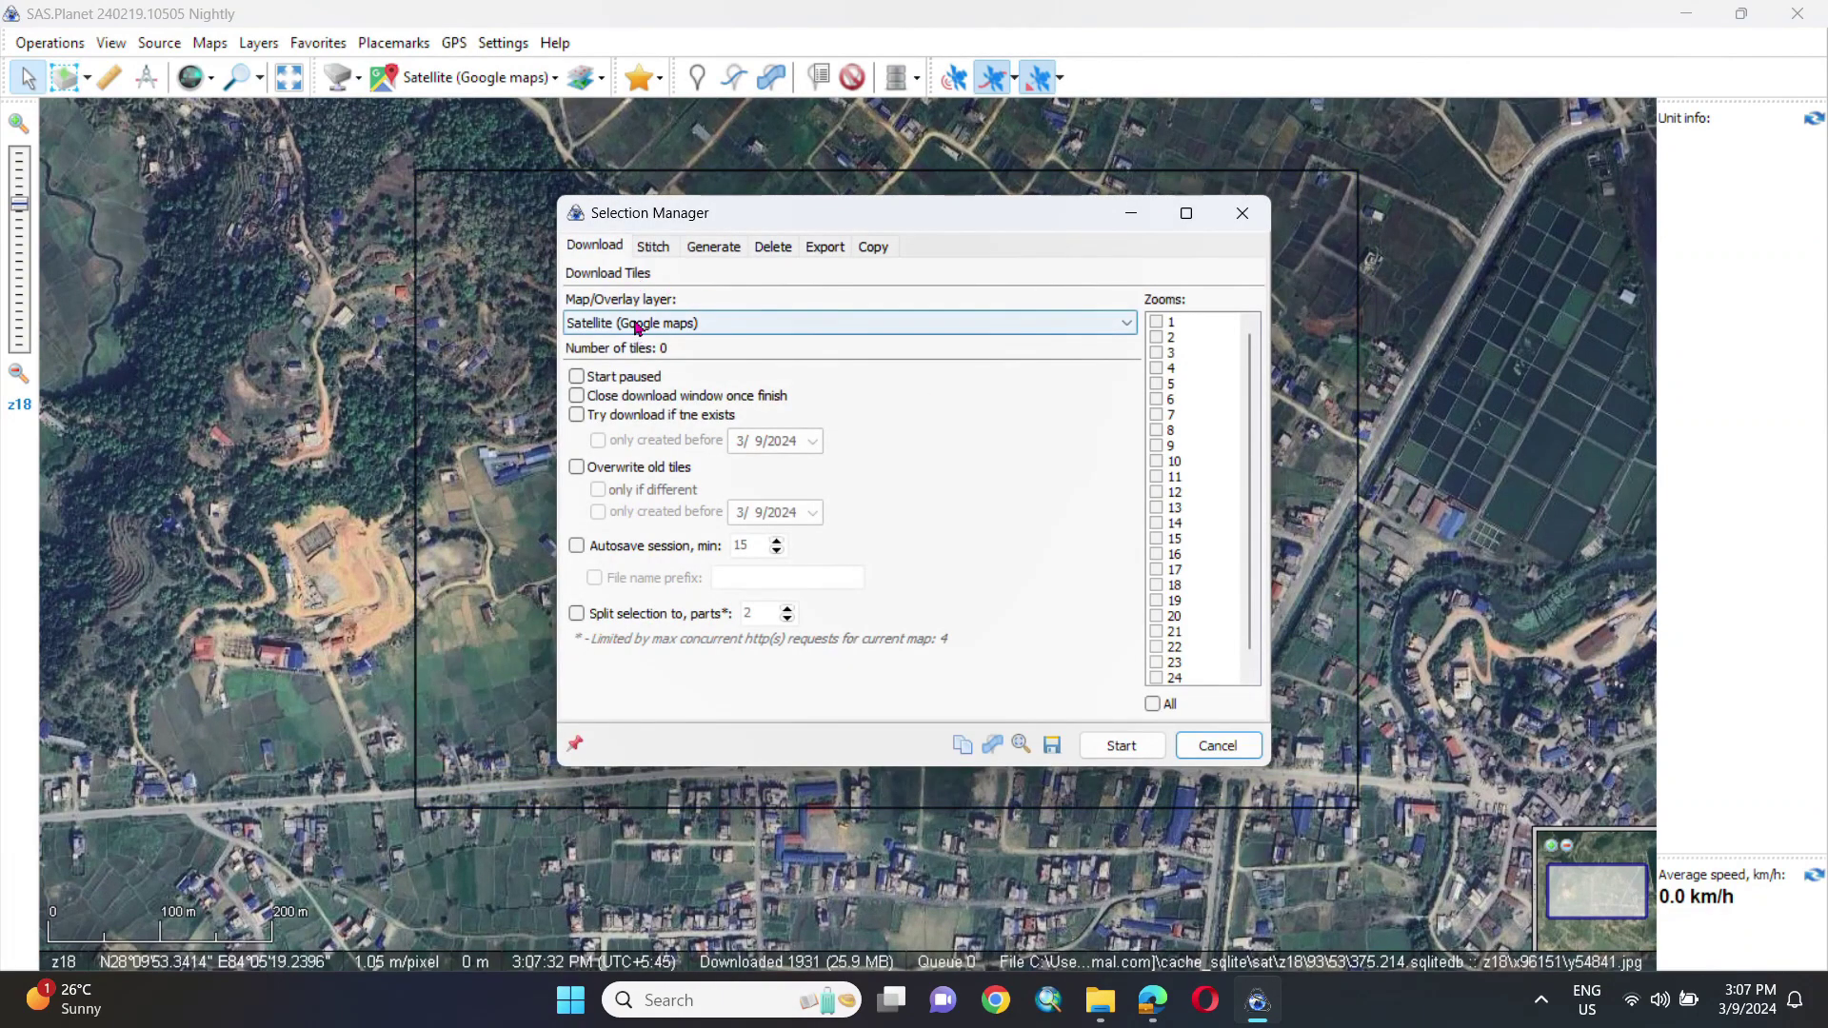
left_click(632, 323)
left_click(672, 323)
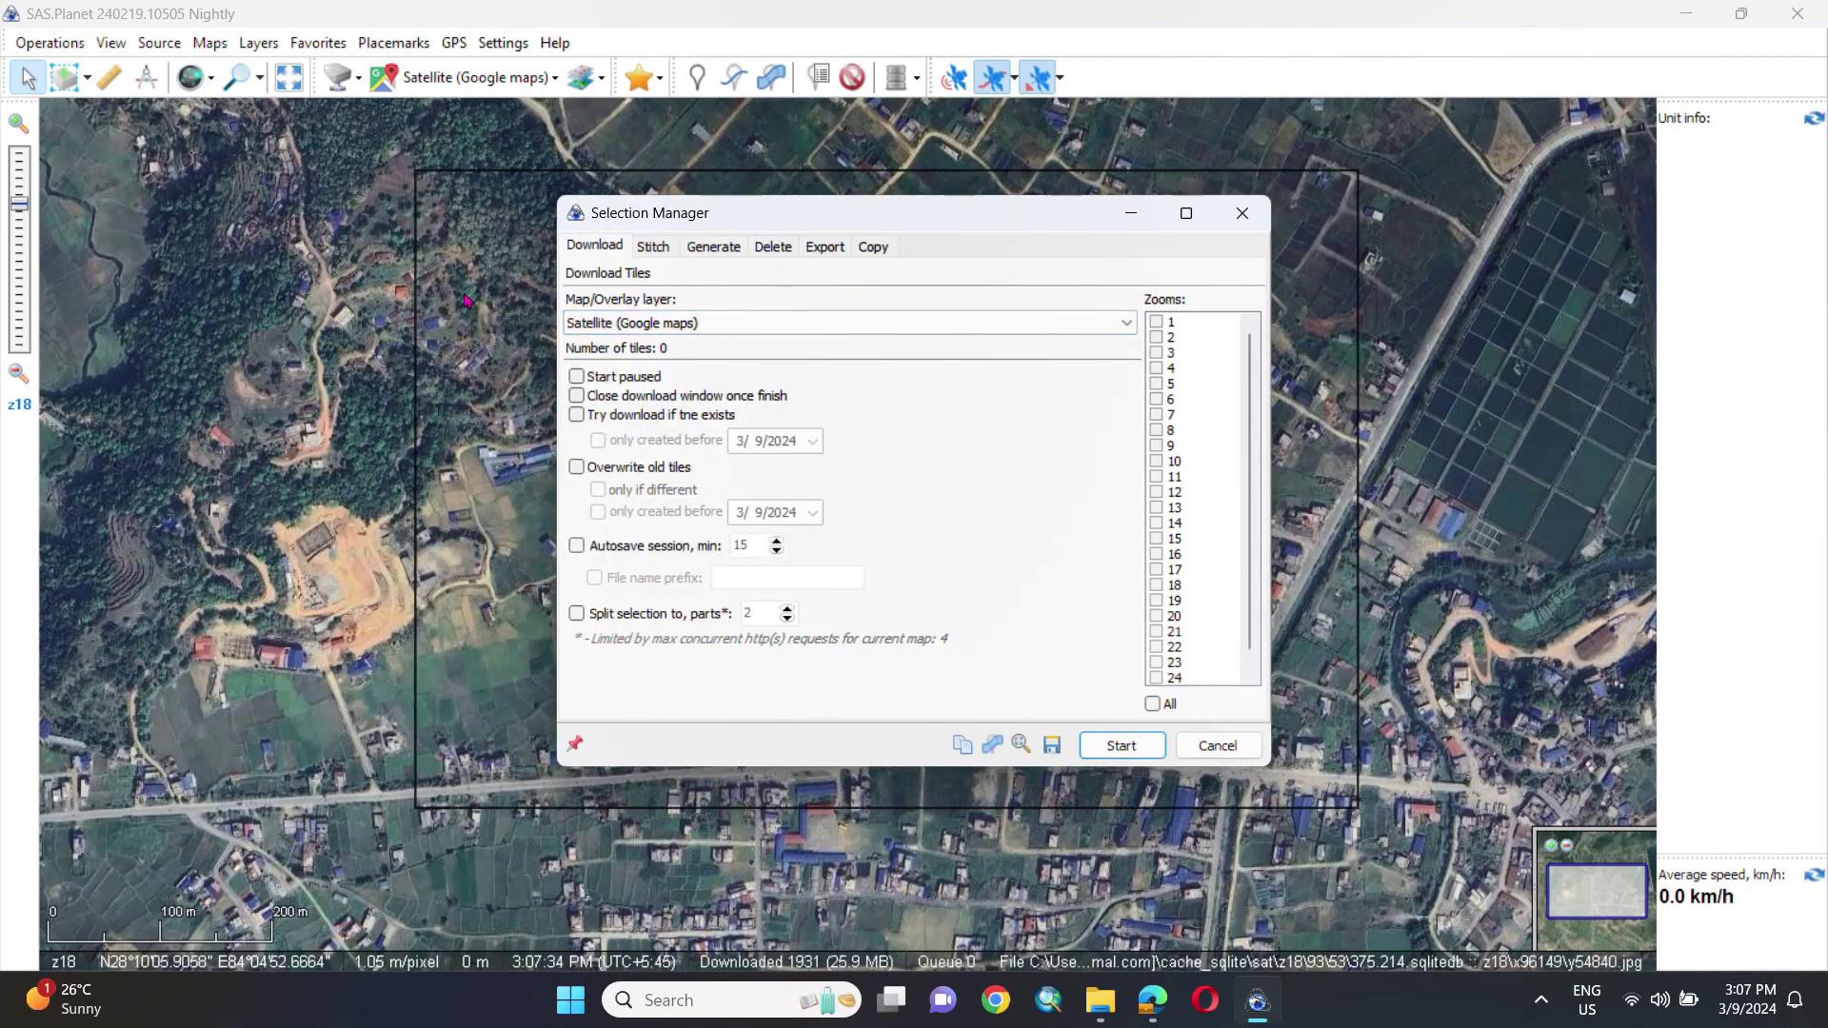
Turn on the cached tile coverage map for zoom level z22.
left_click(210, 86)
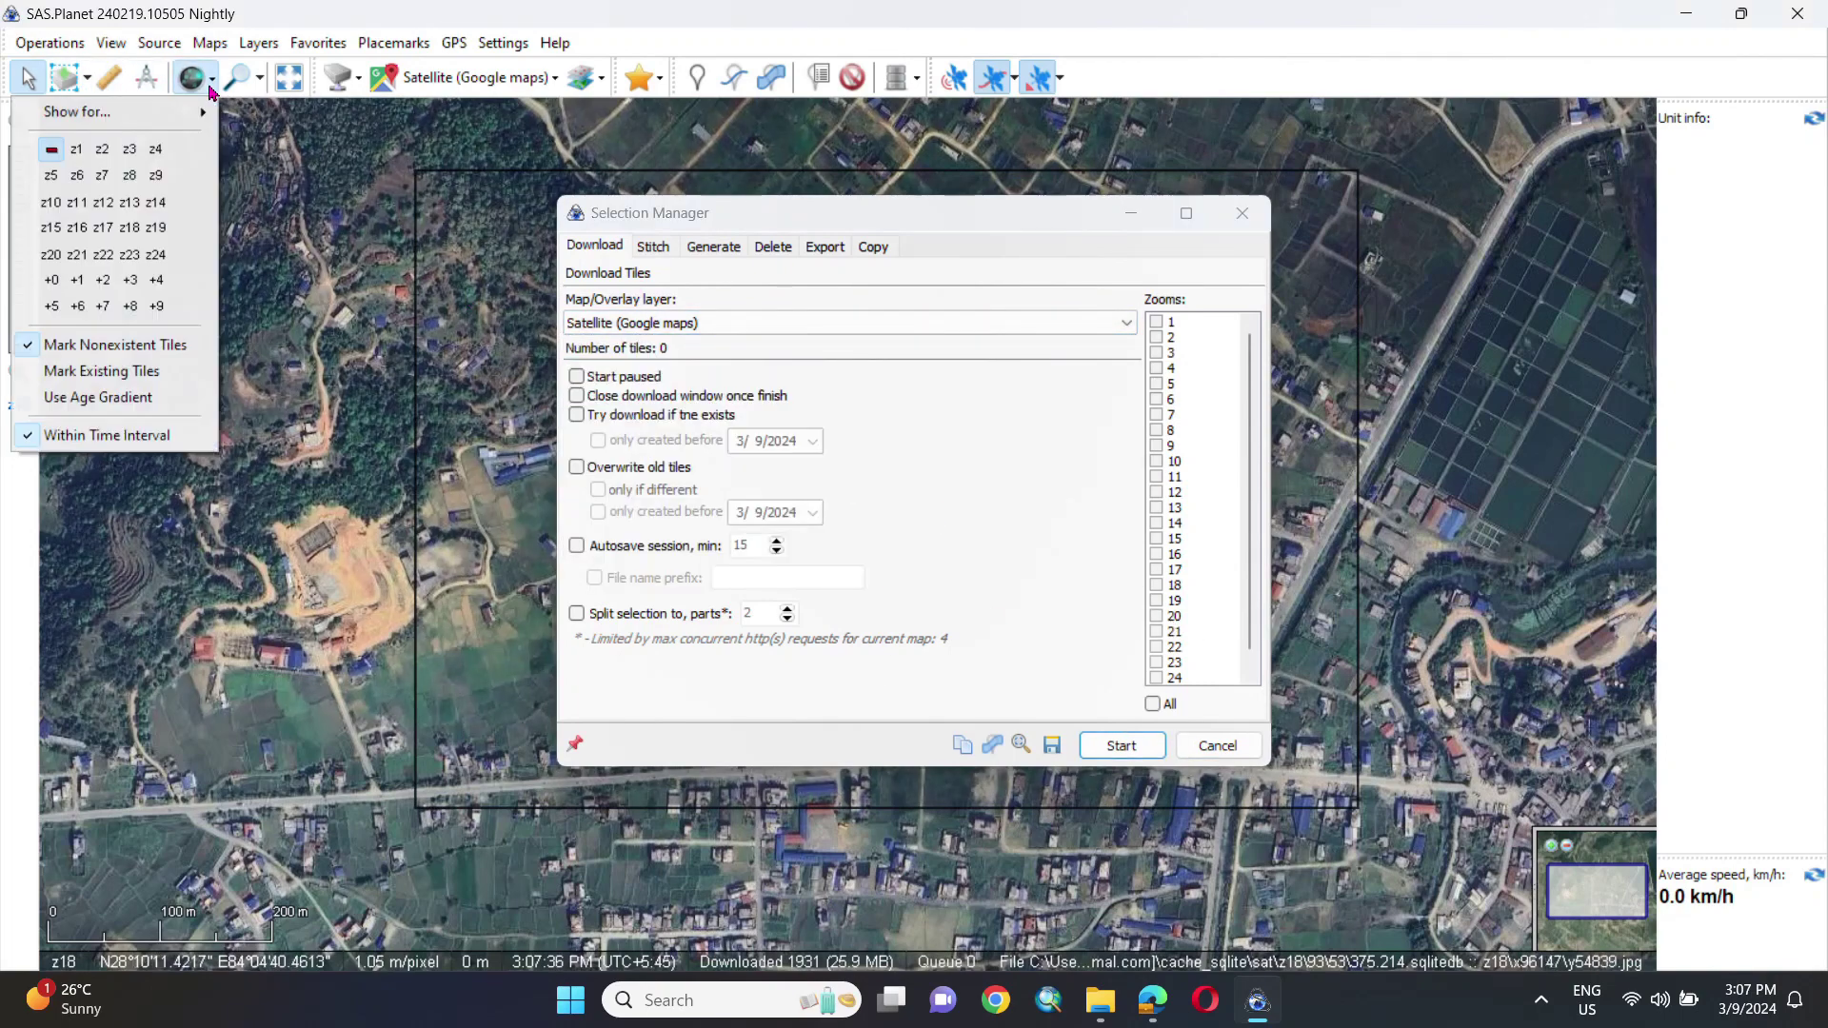
left_click(103, 255)
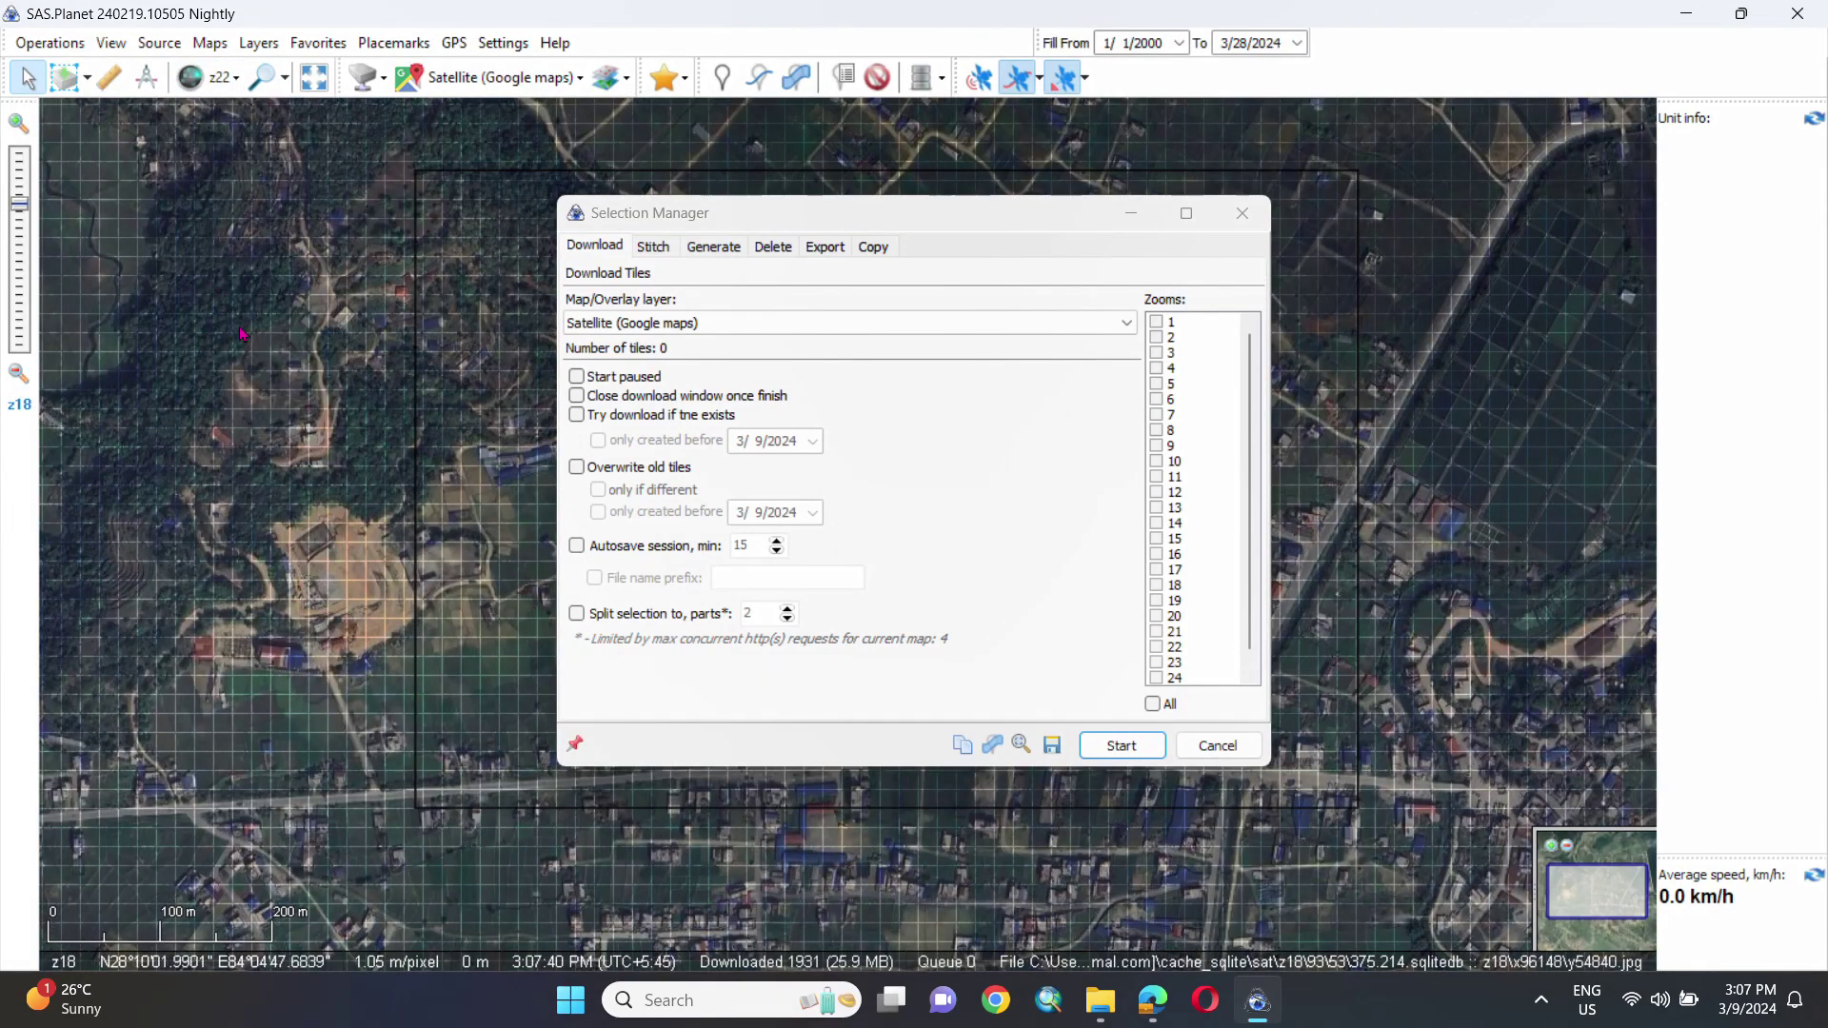
Check the cached tile coverage map at zoom levels z18, z20 and z24.
left_click(235, 80)
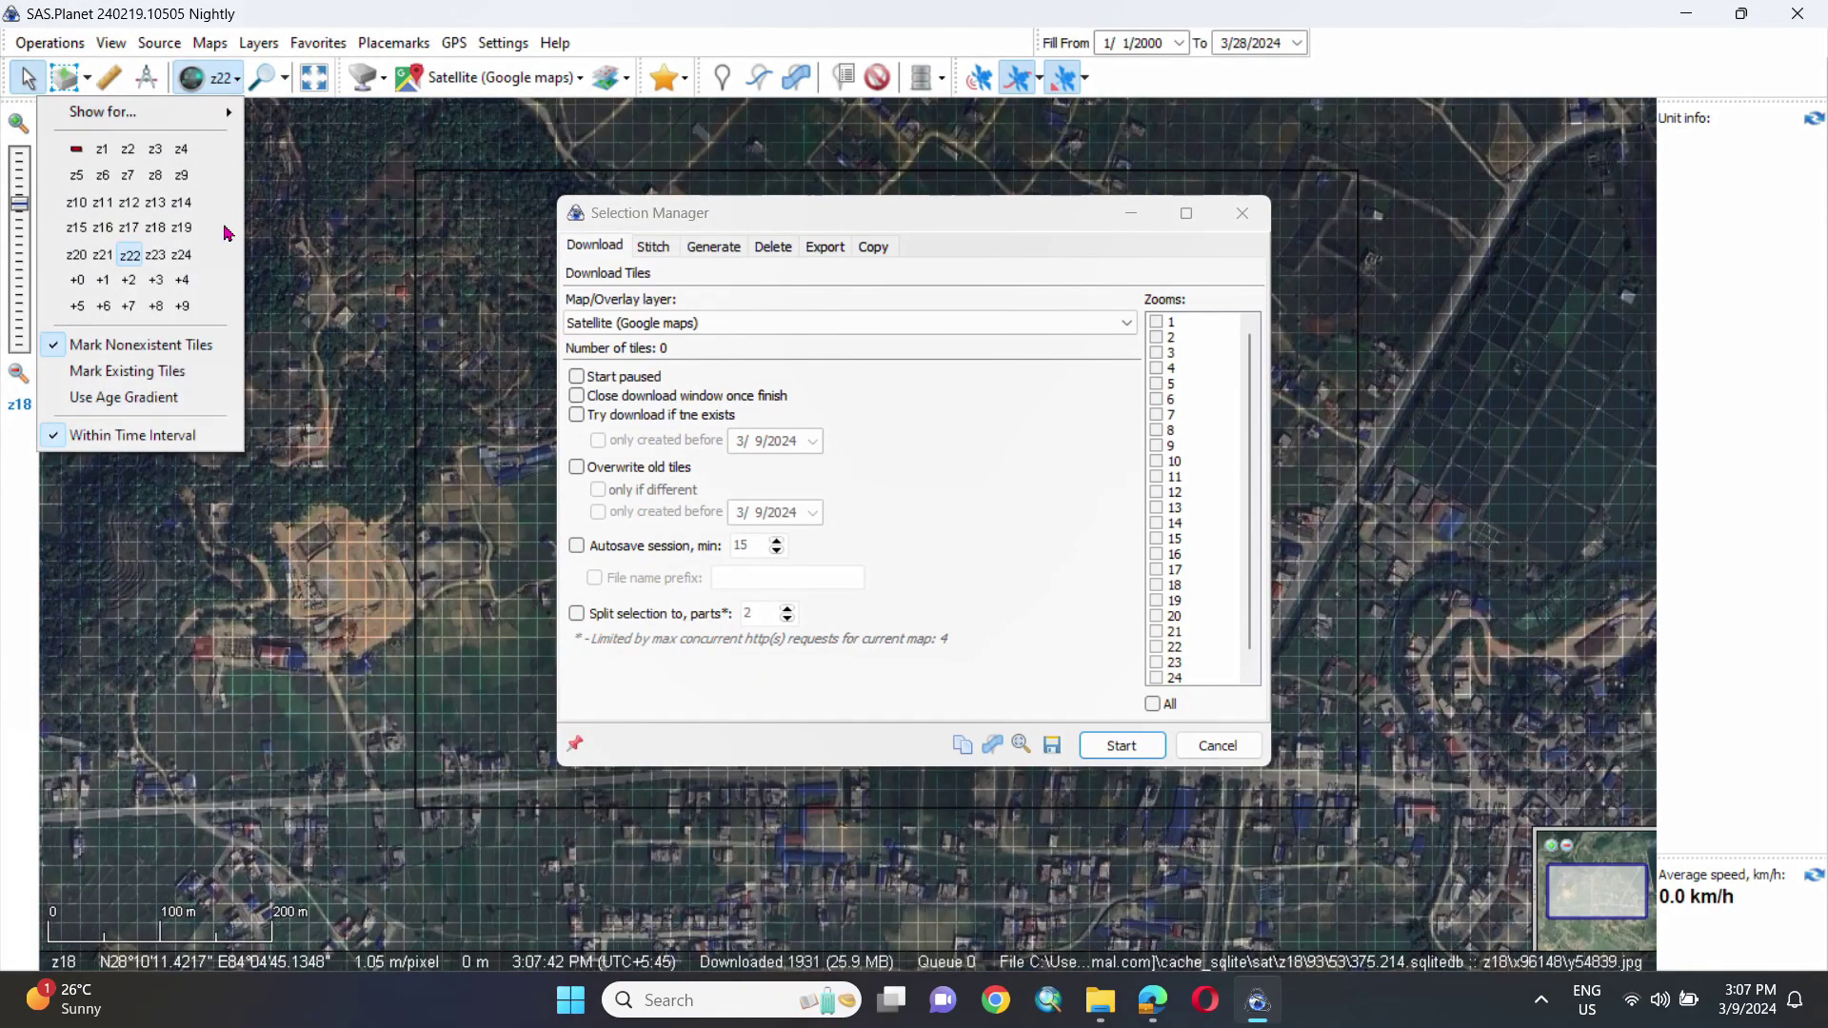
left_click(154, 230)
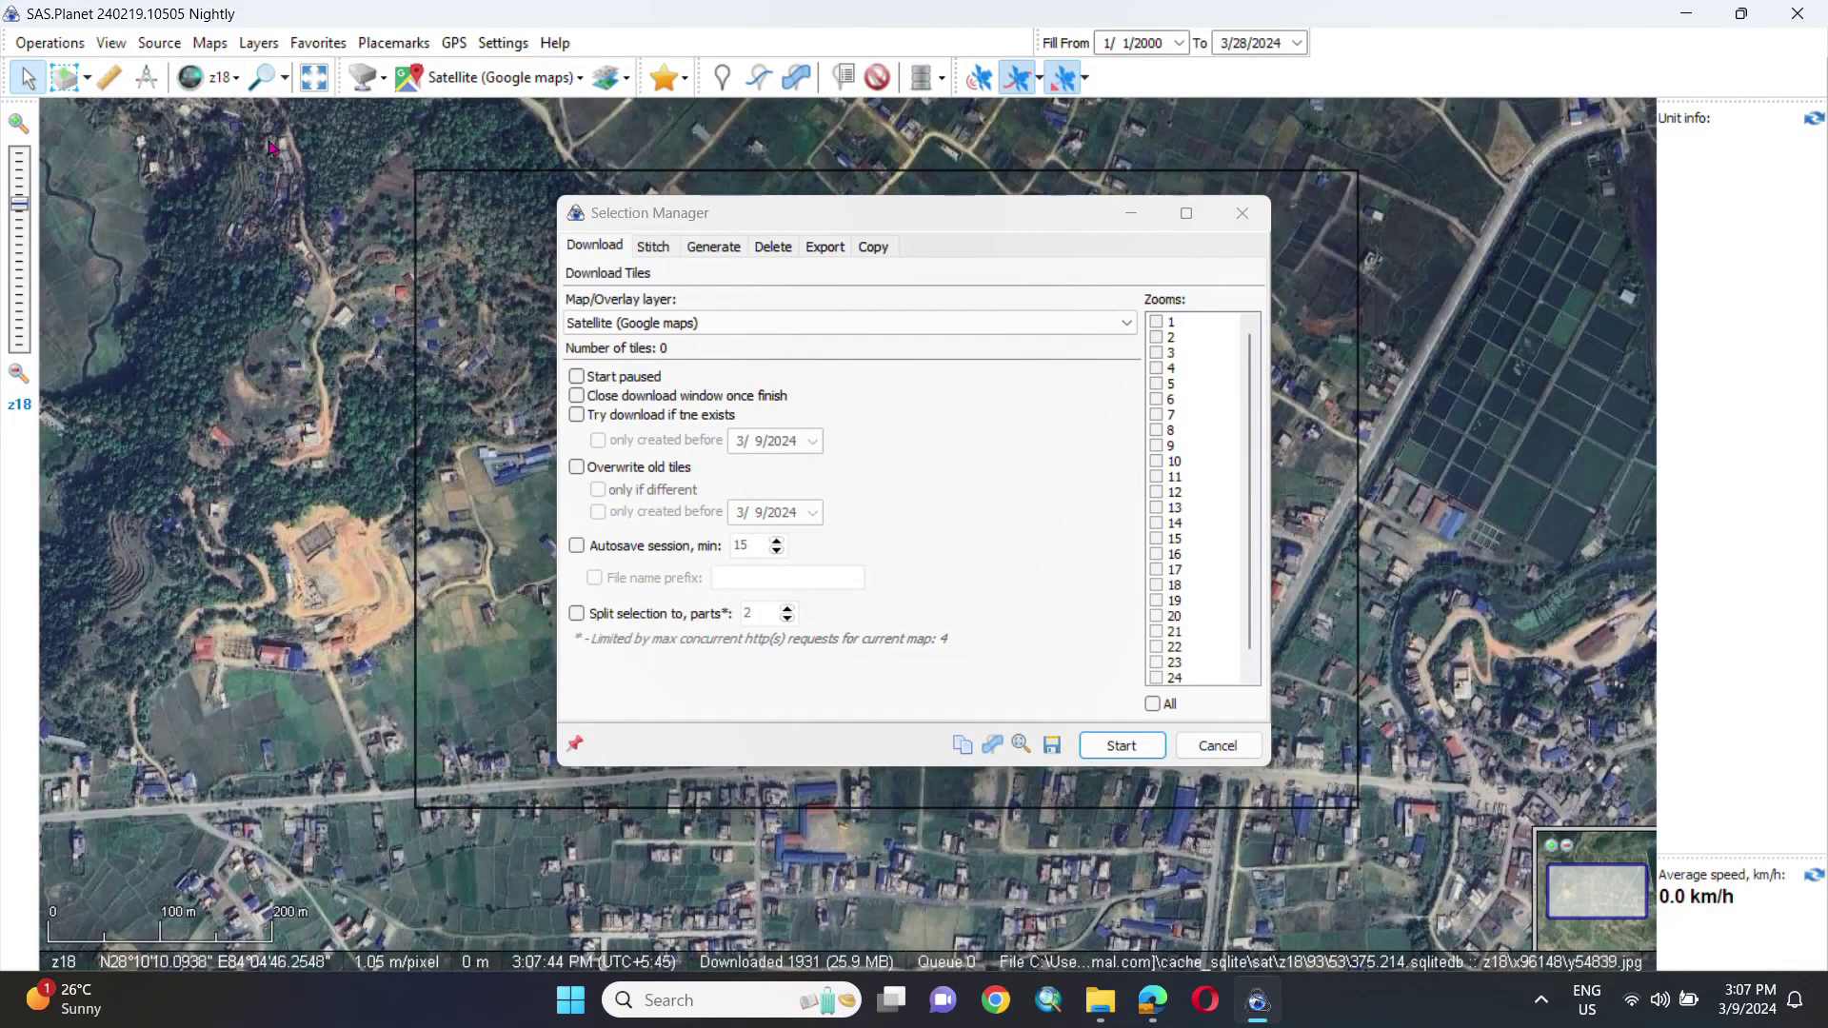
left_click(238, 83)
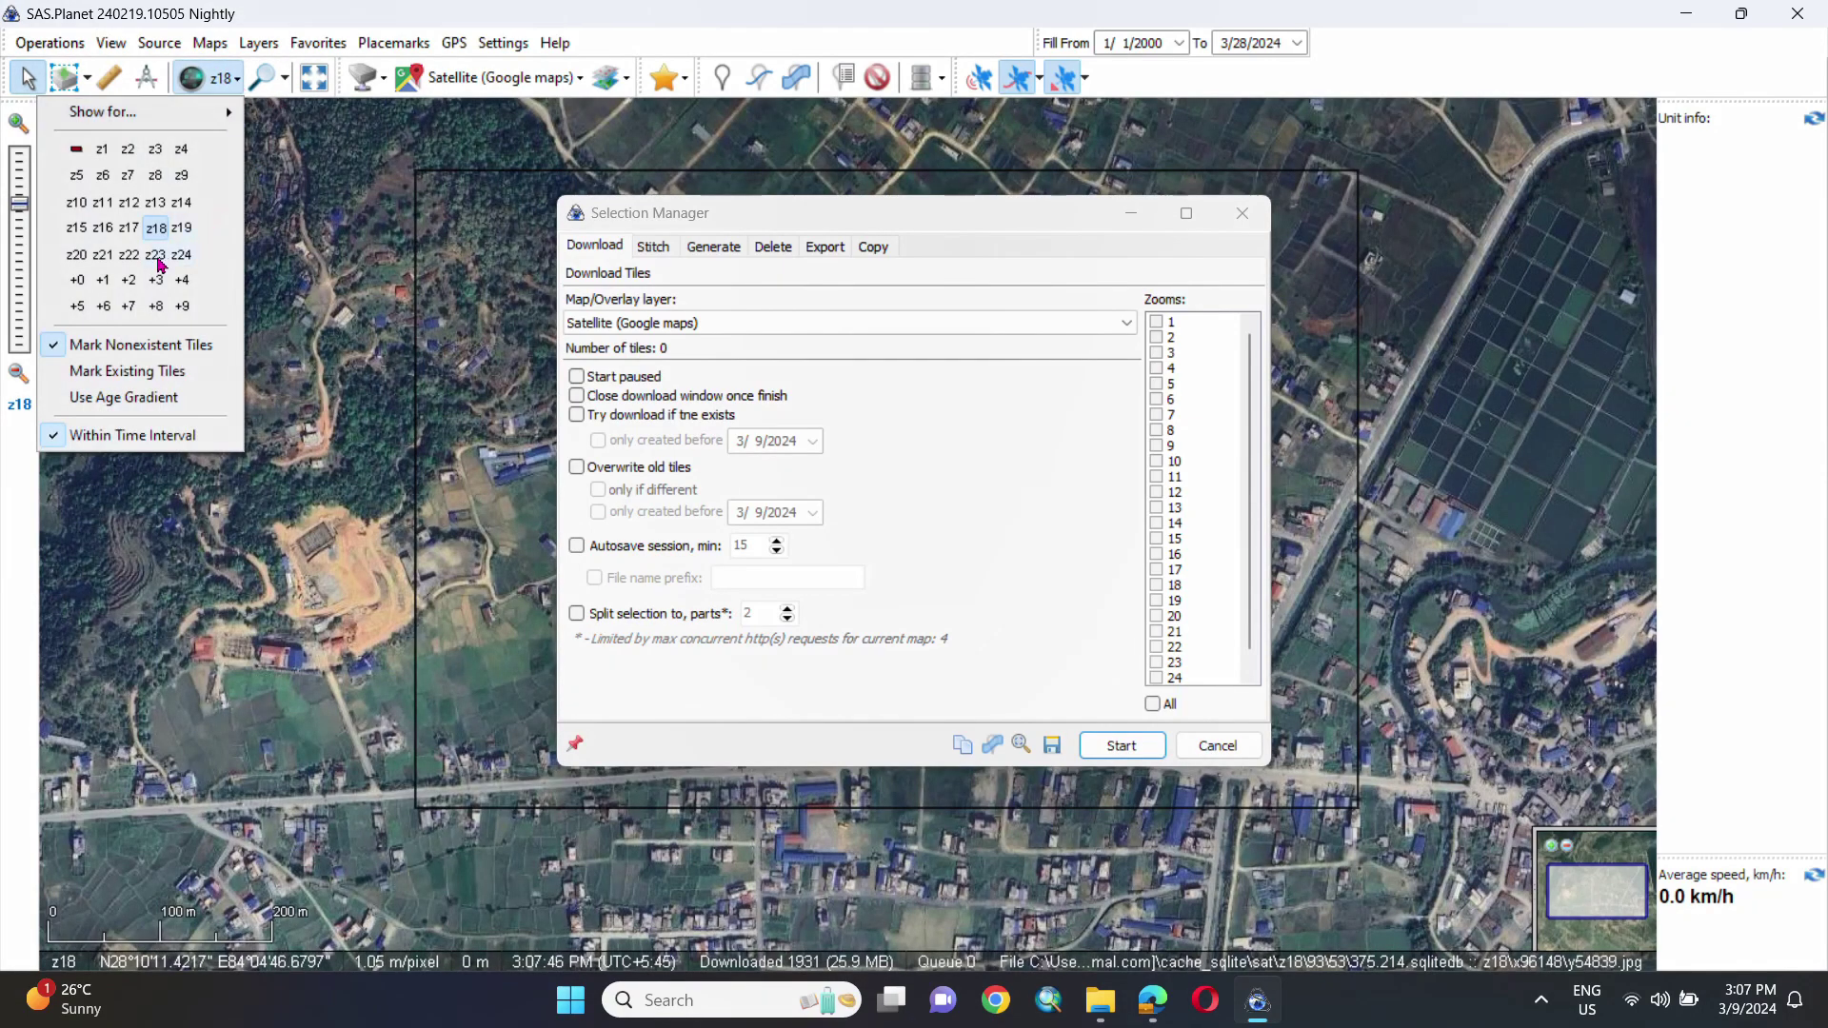
left_click(85, 257)
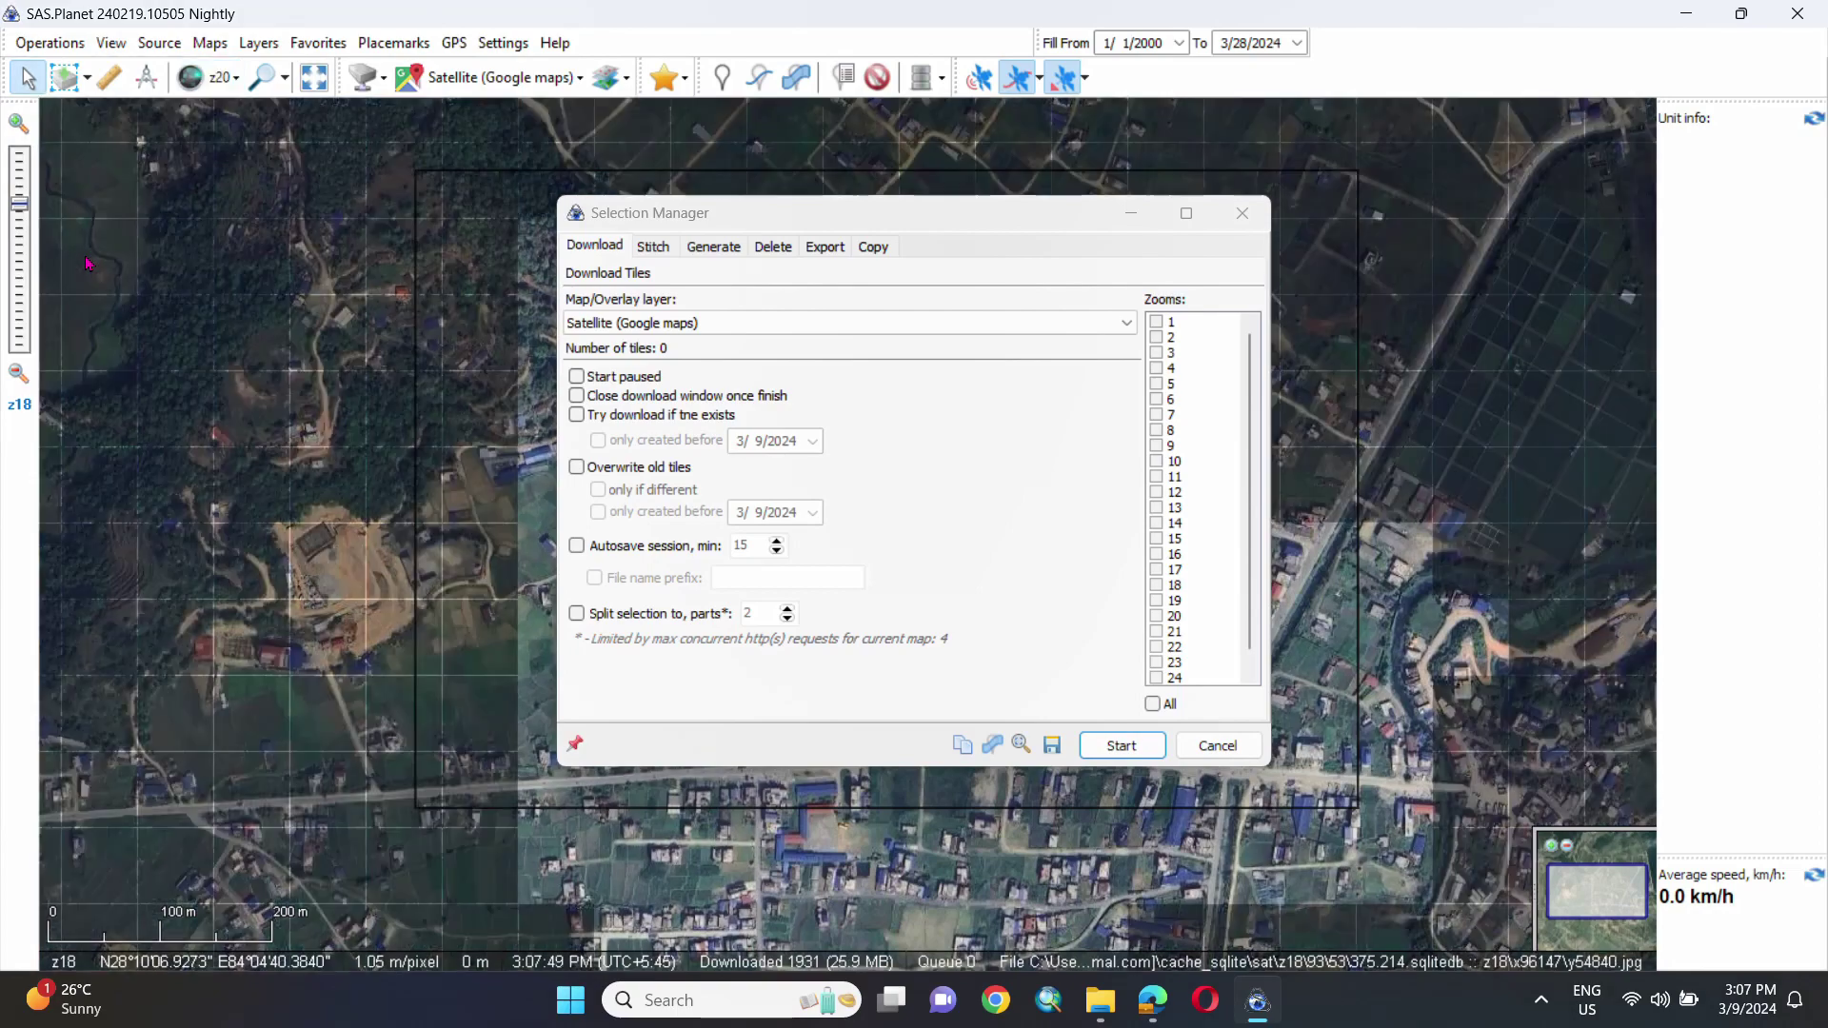
left_click(240, 85)
left_click(180, 257)
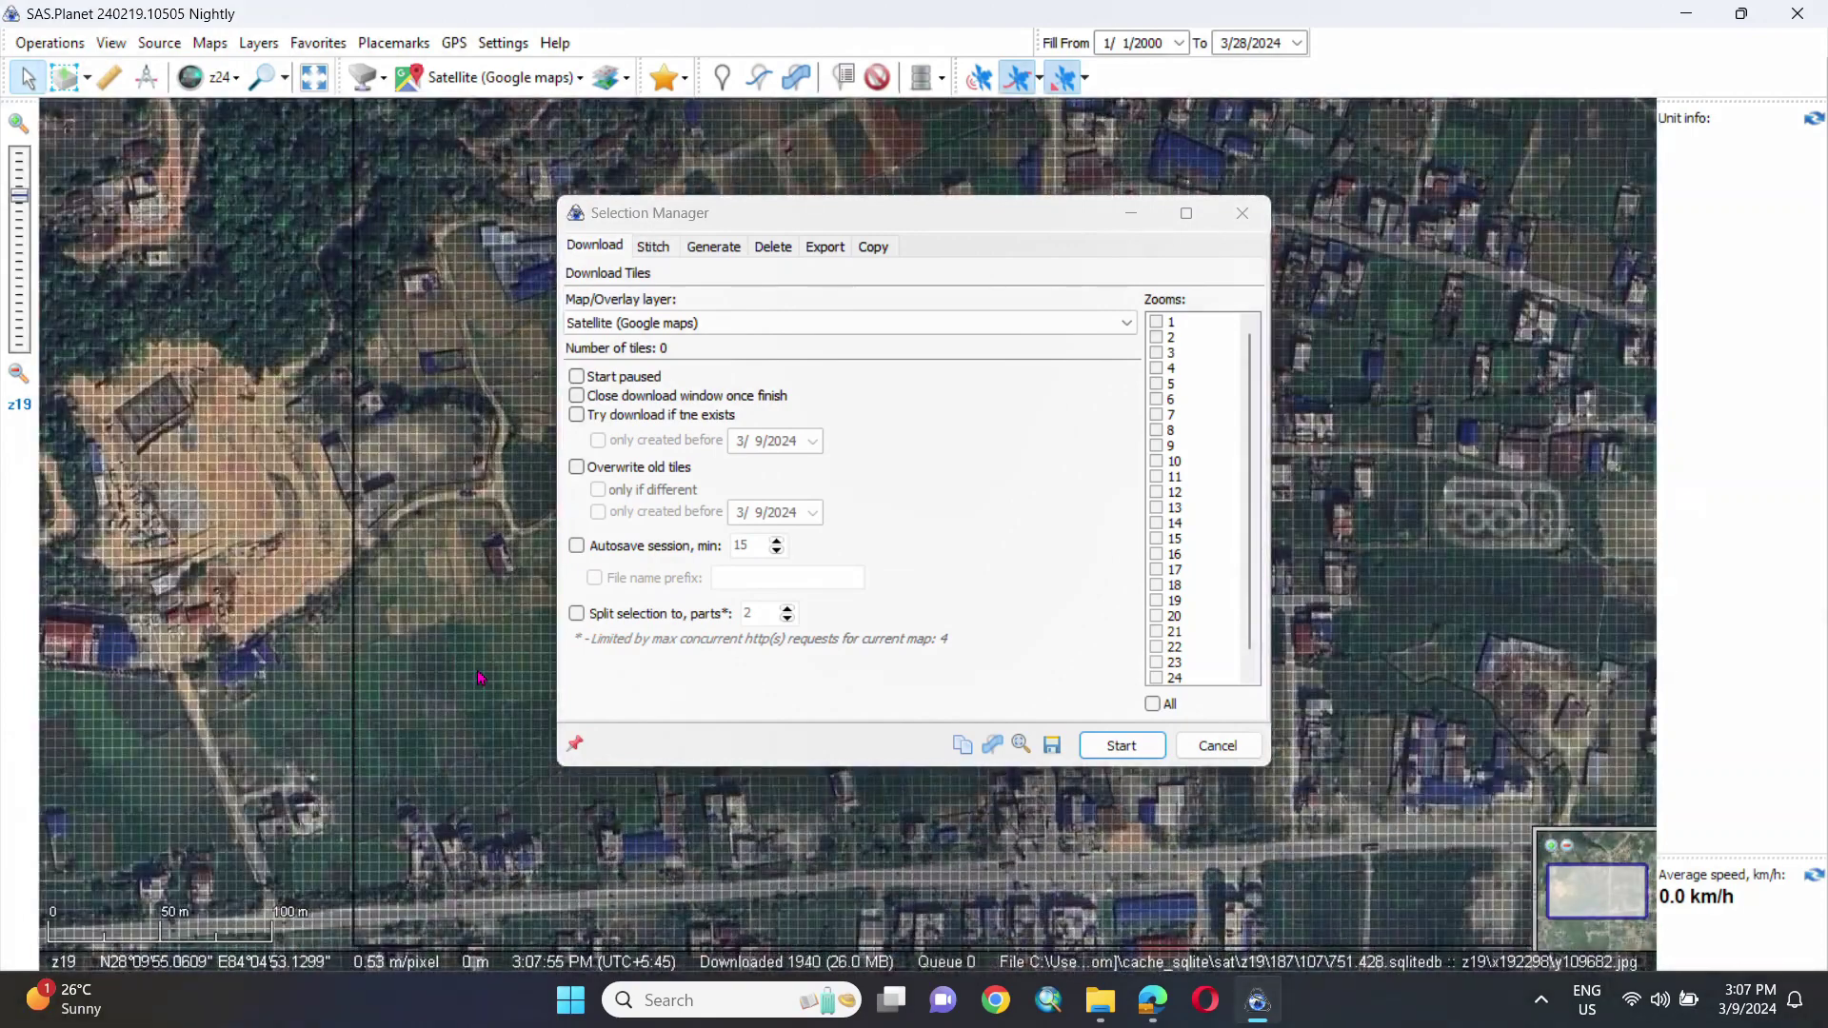
left_click_drag(481, 679, 475, 660)
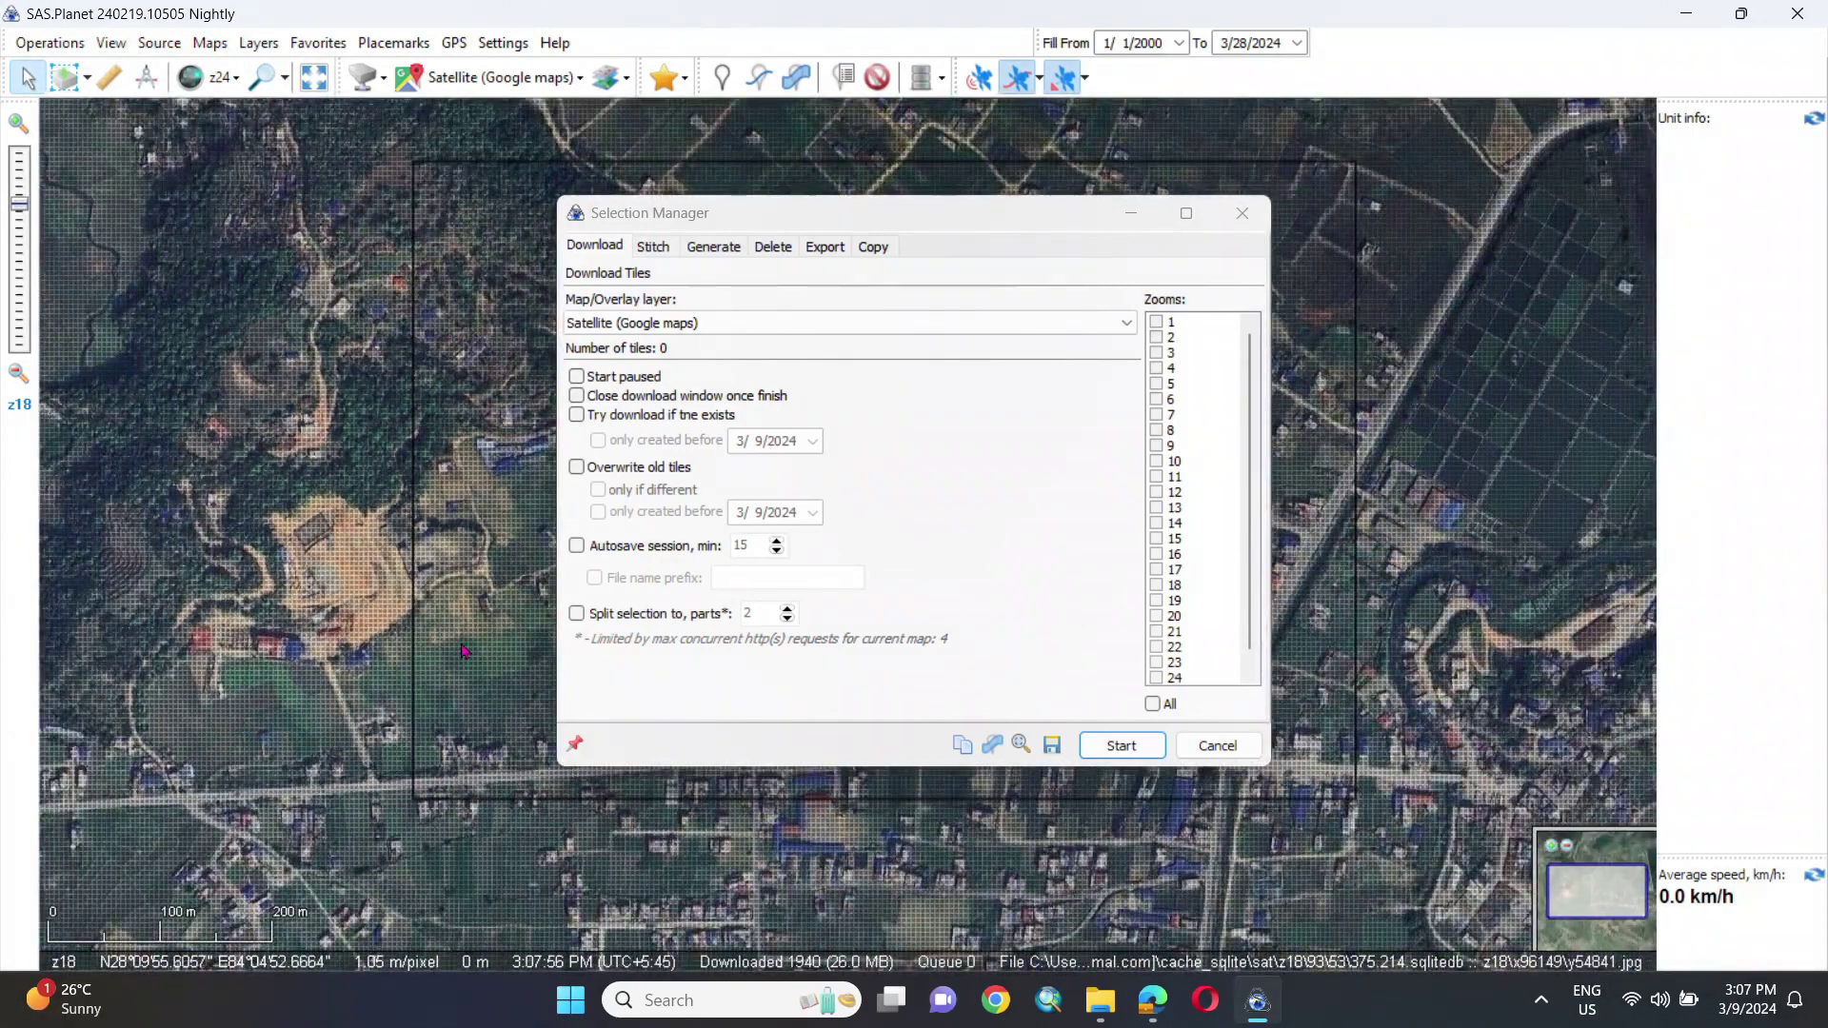
Show the cached tile coverage for z21 and mark zoom 21 for the selection's tile download.
left_click(240, 85)
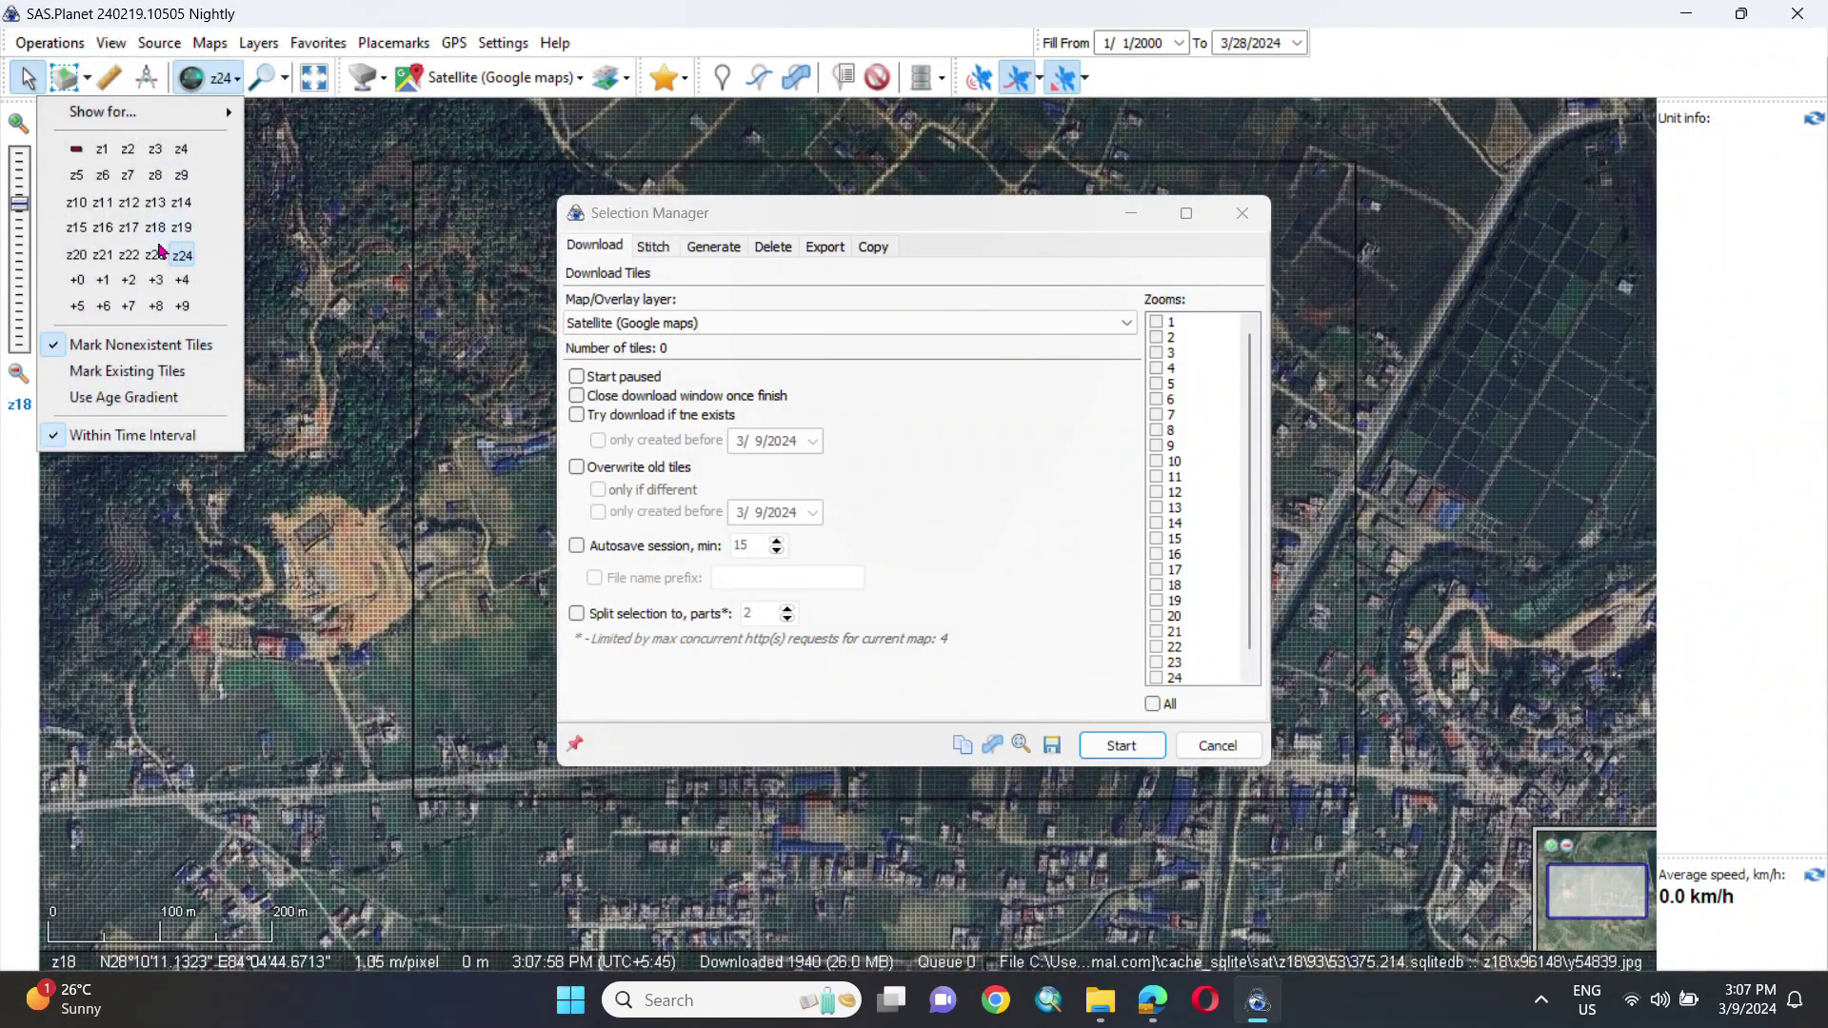
left_click(102, 255)
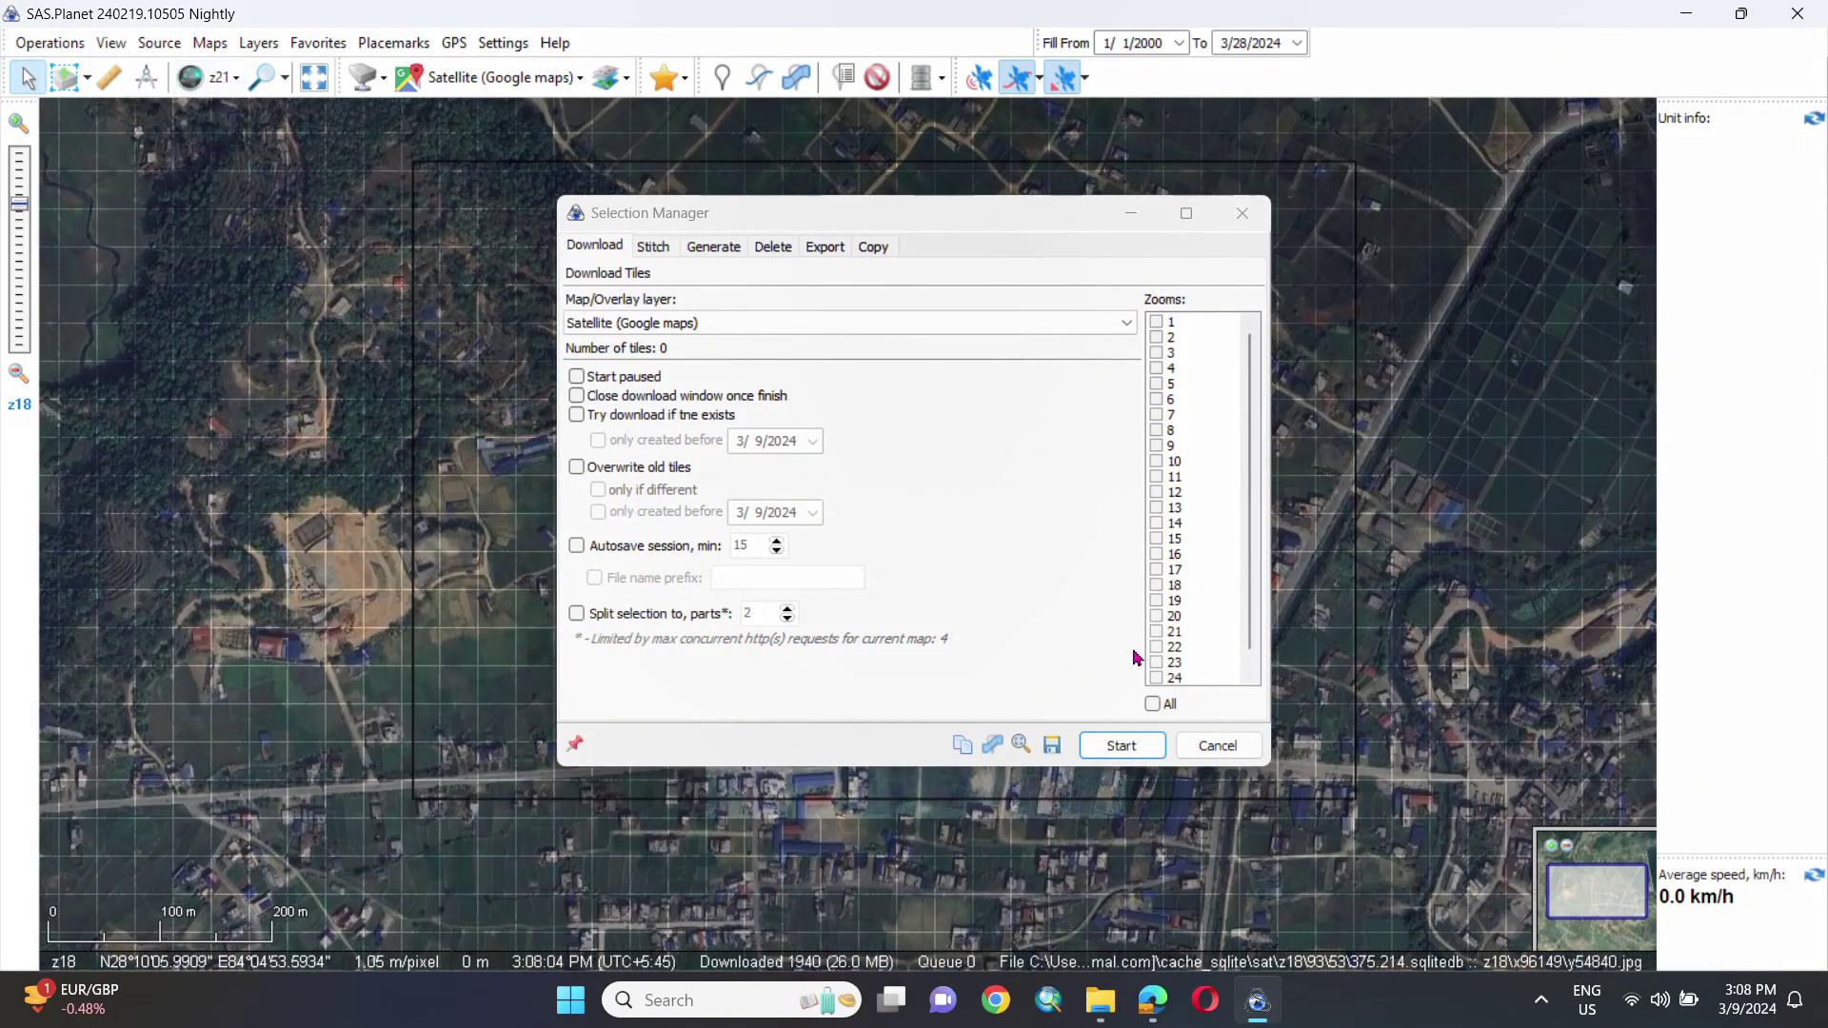
left_click(1162, 634)
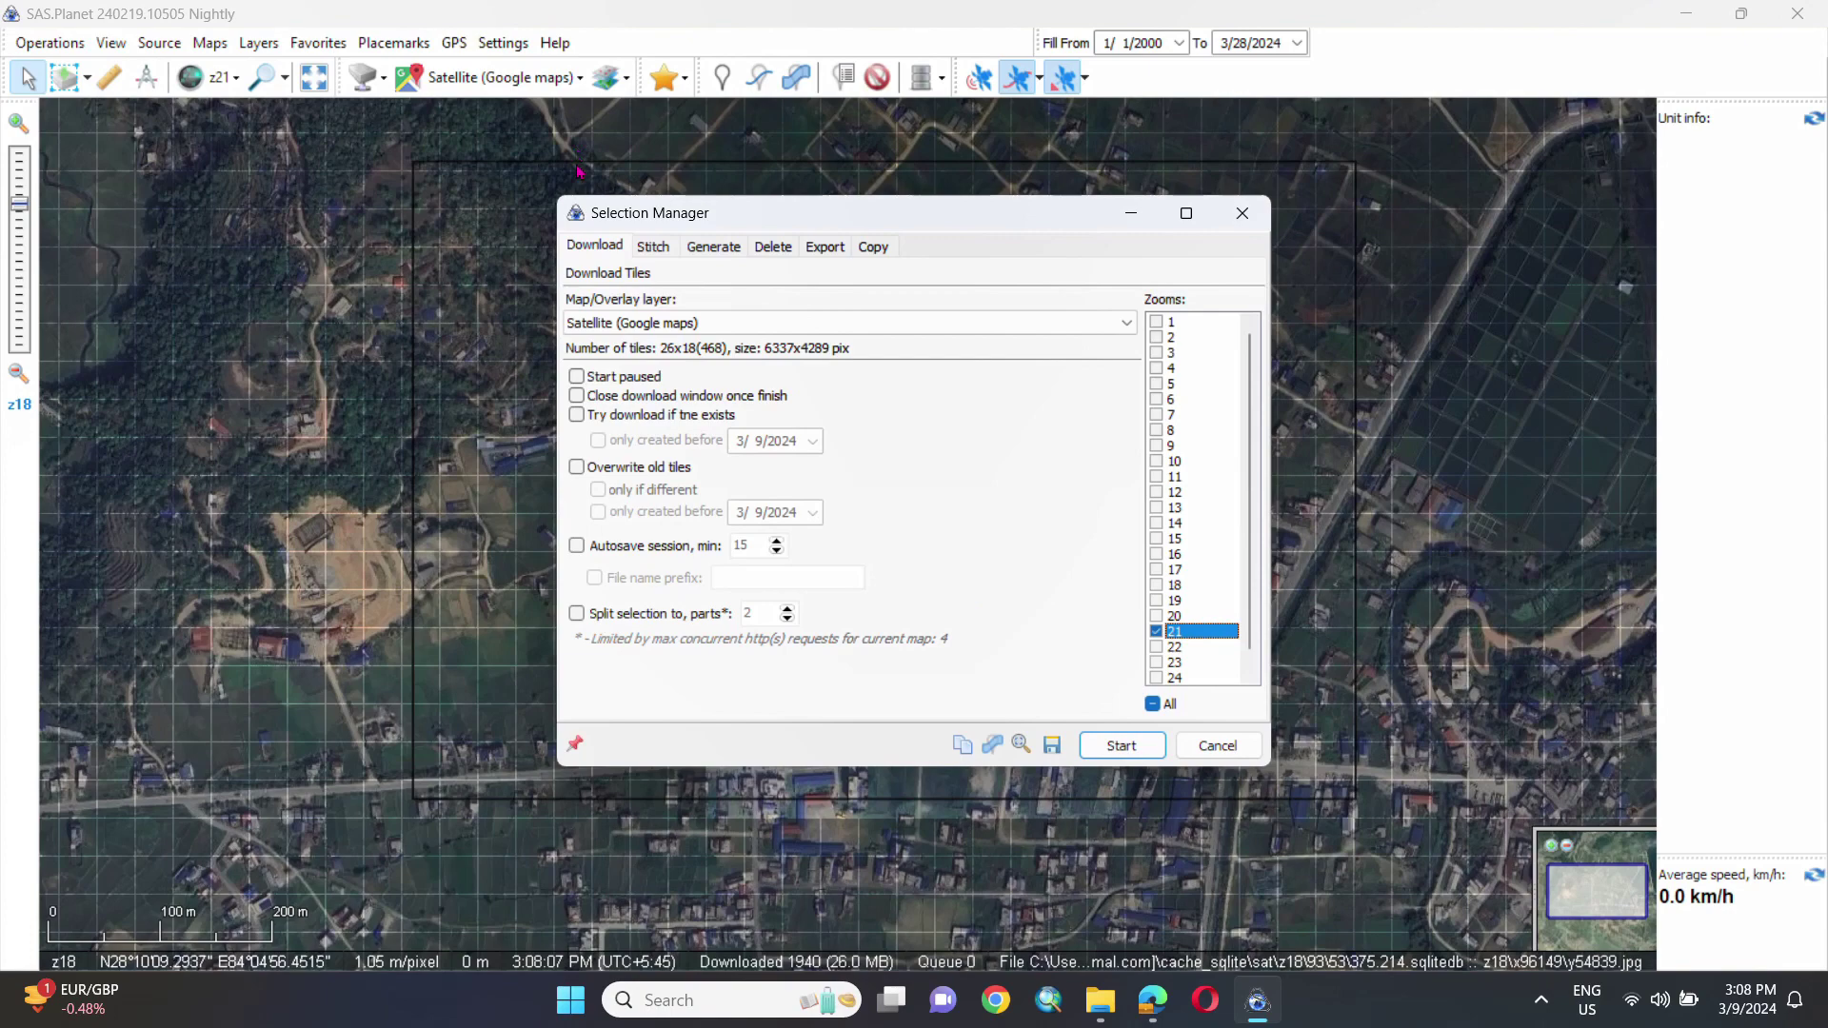
Set the selection's stitch output to ECW (Enhanced Compression Wavelet), saved as Pokhara.ecw in the video 4 folder.
left_click(651, 249)
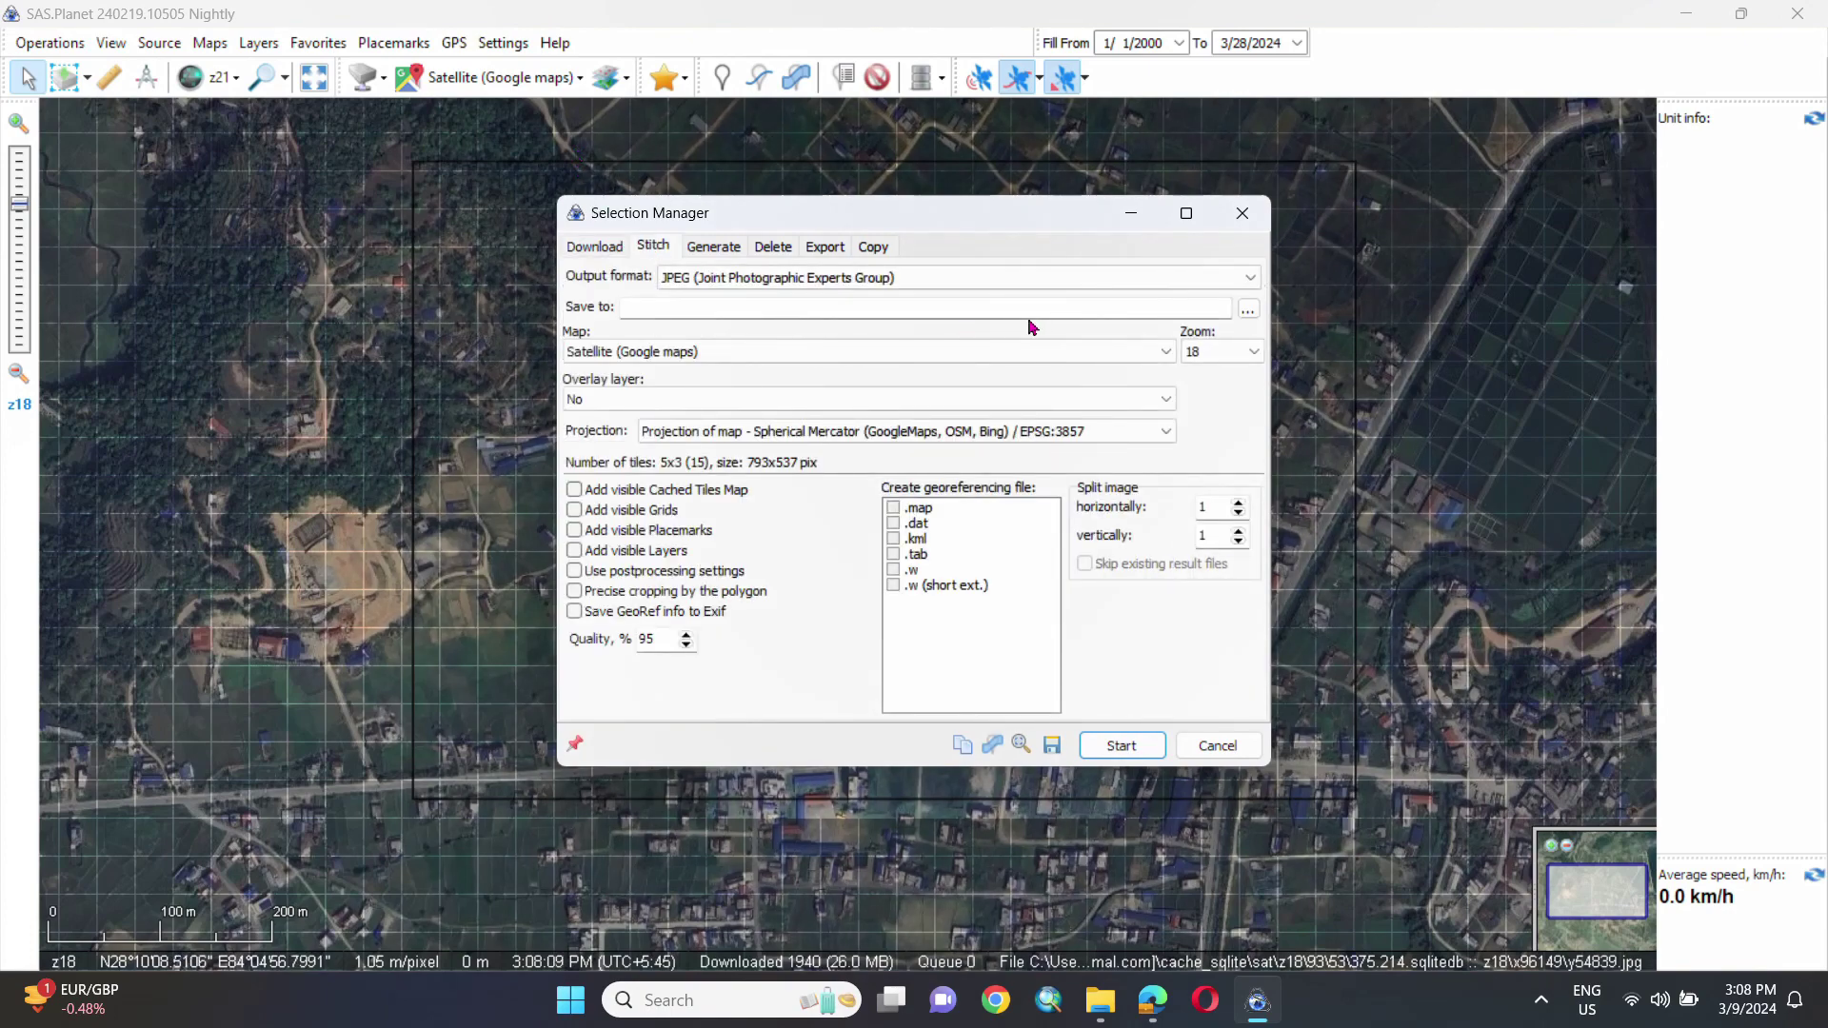
left_click(1250, 279)
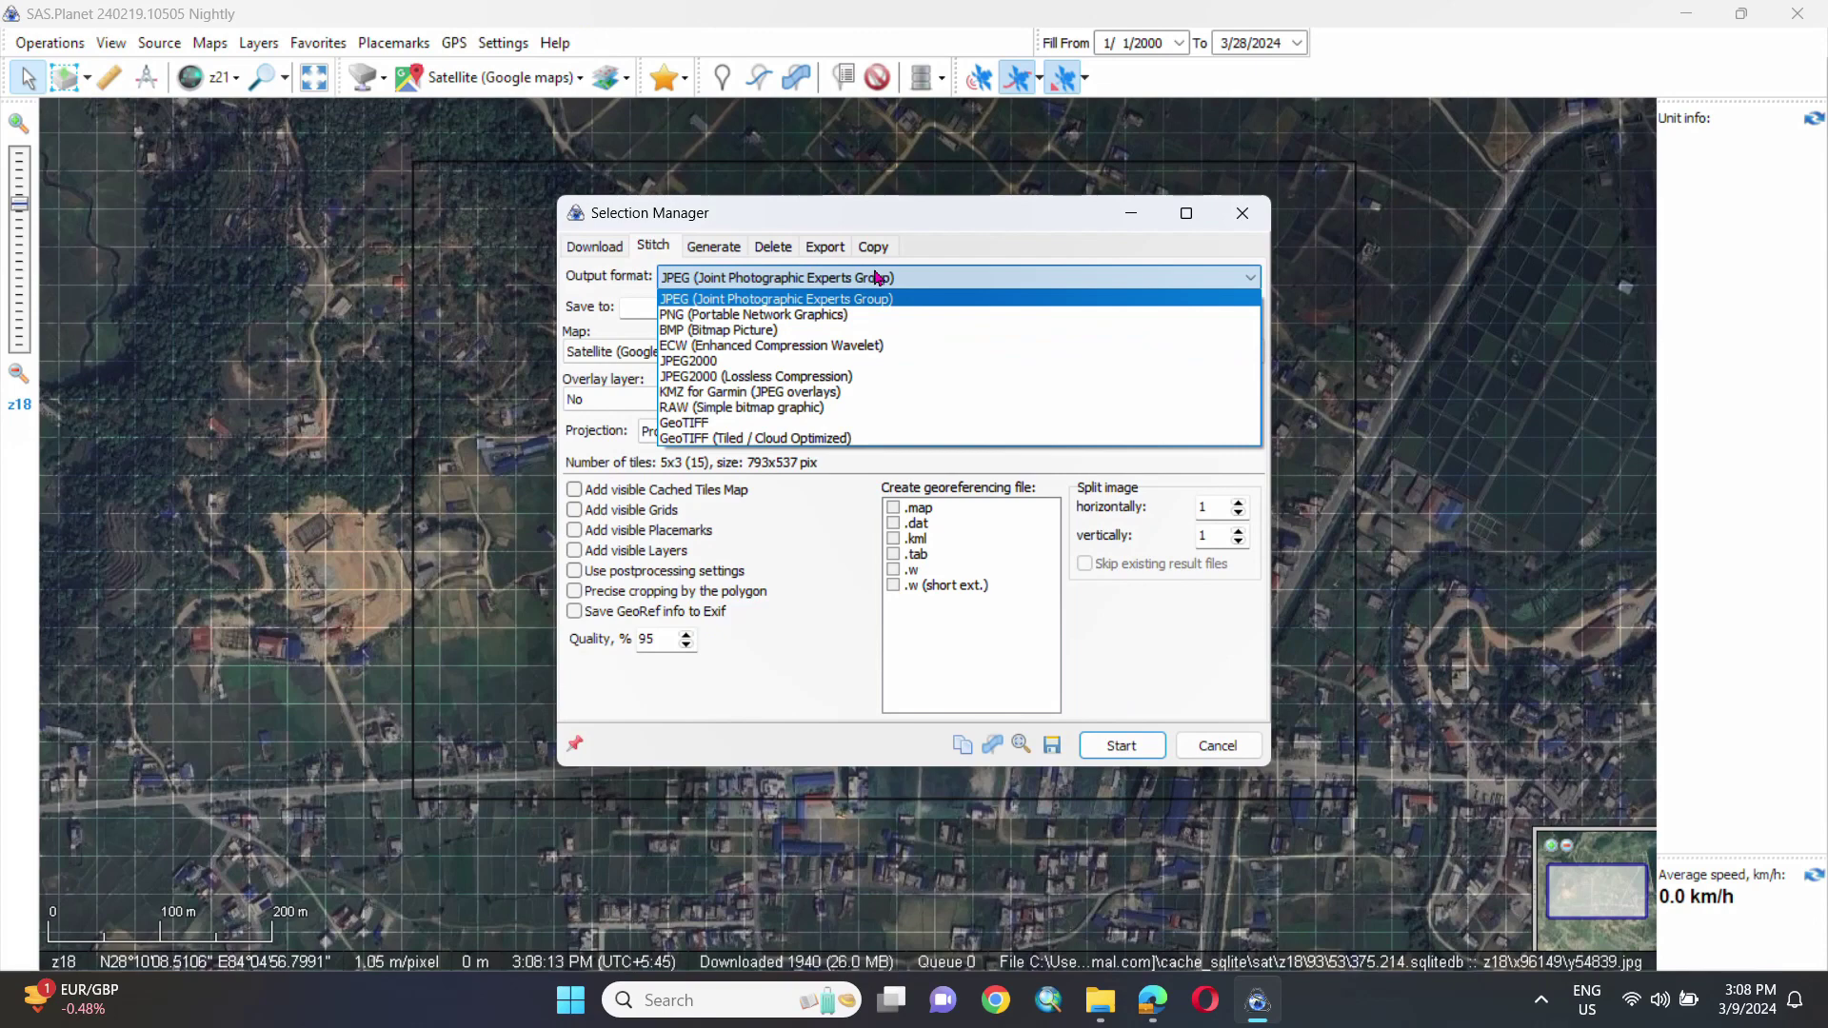
left_click(852, 345)
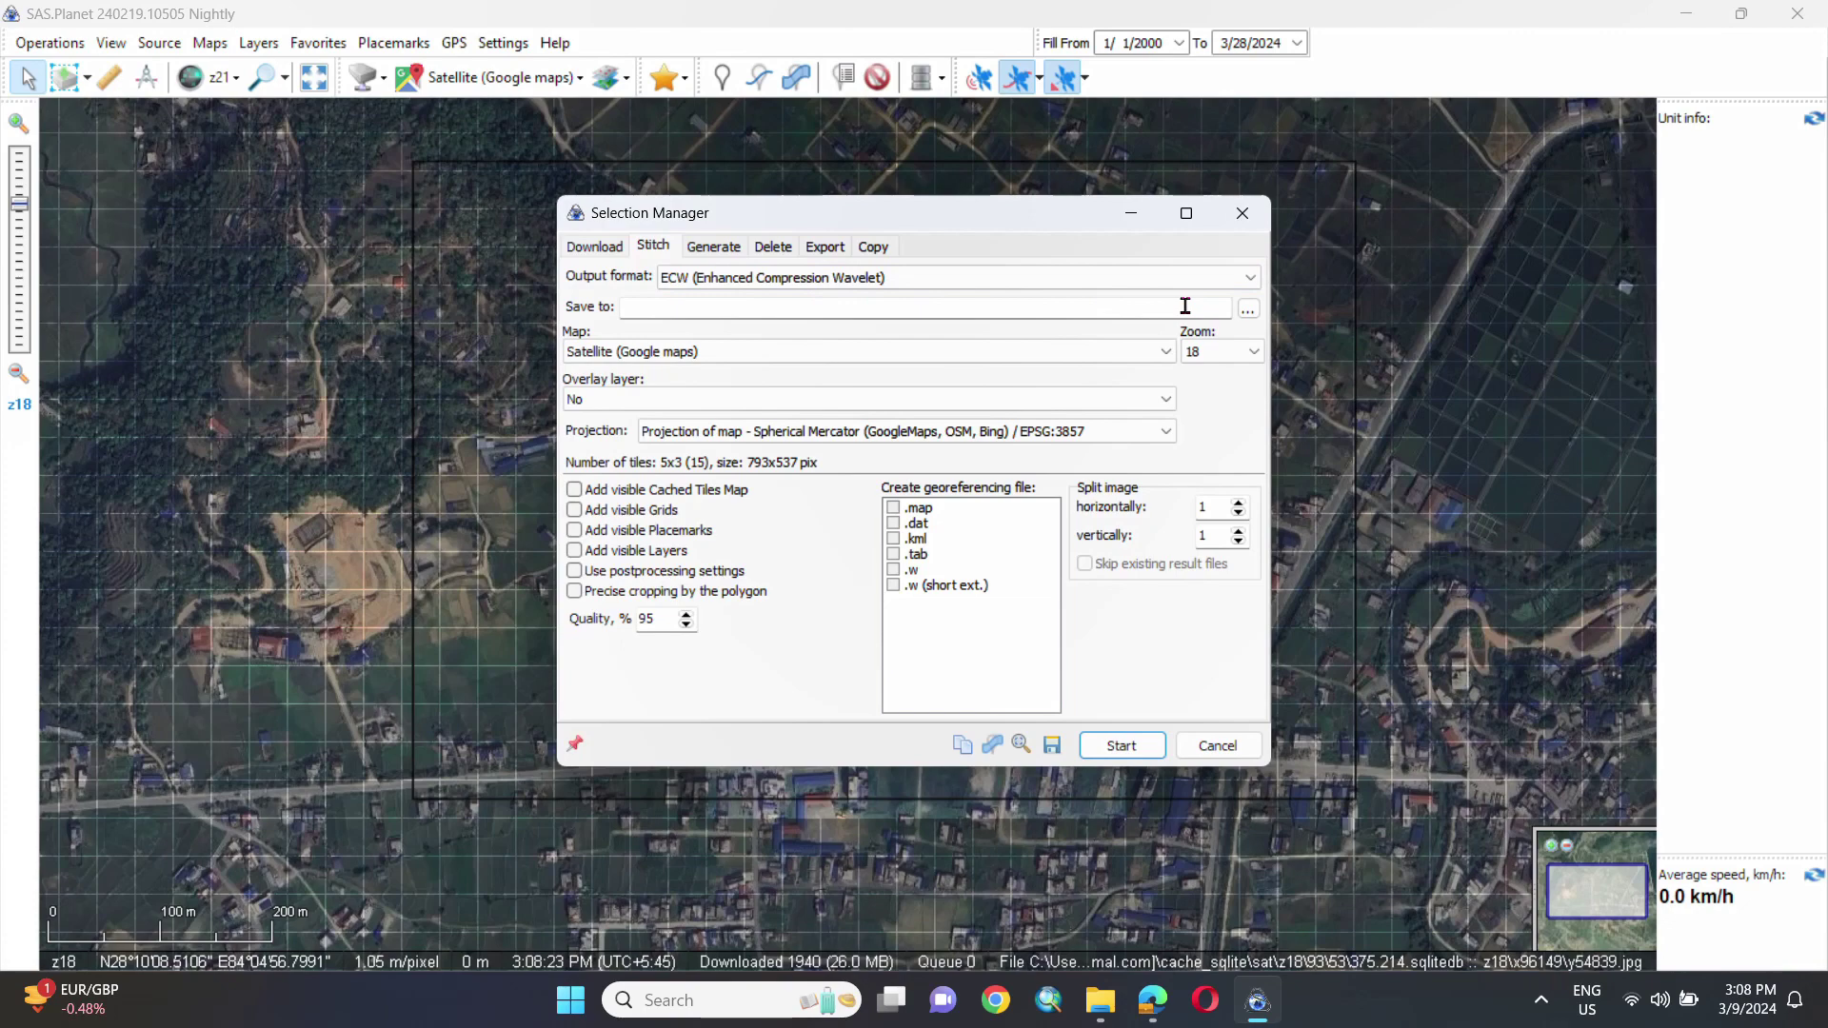
left_click(1248, 309)
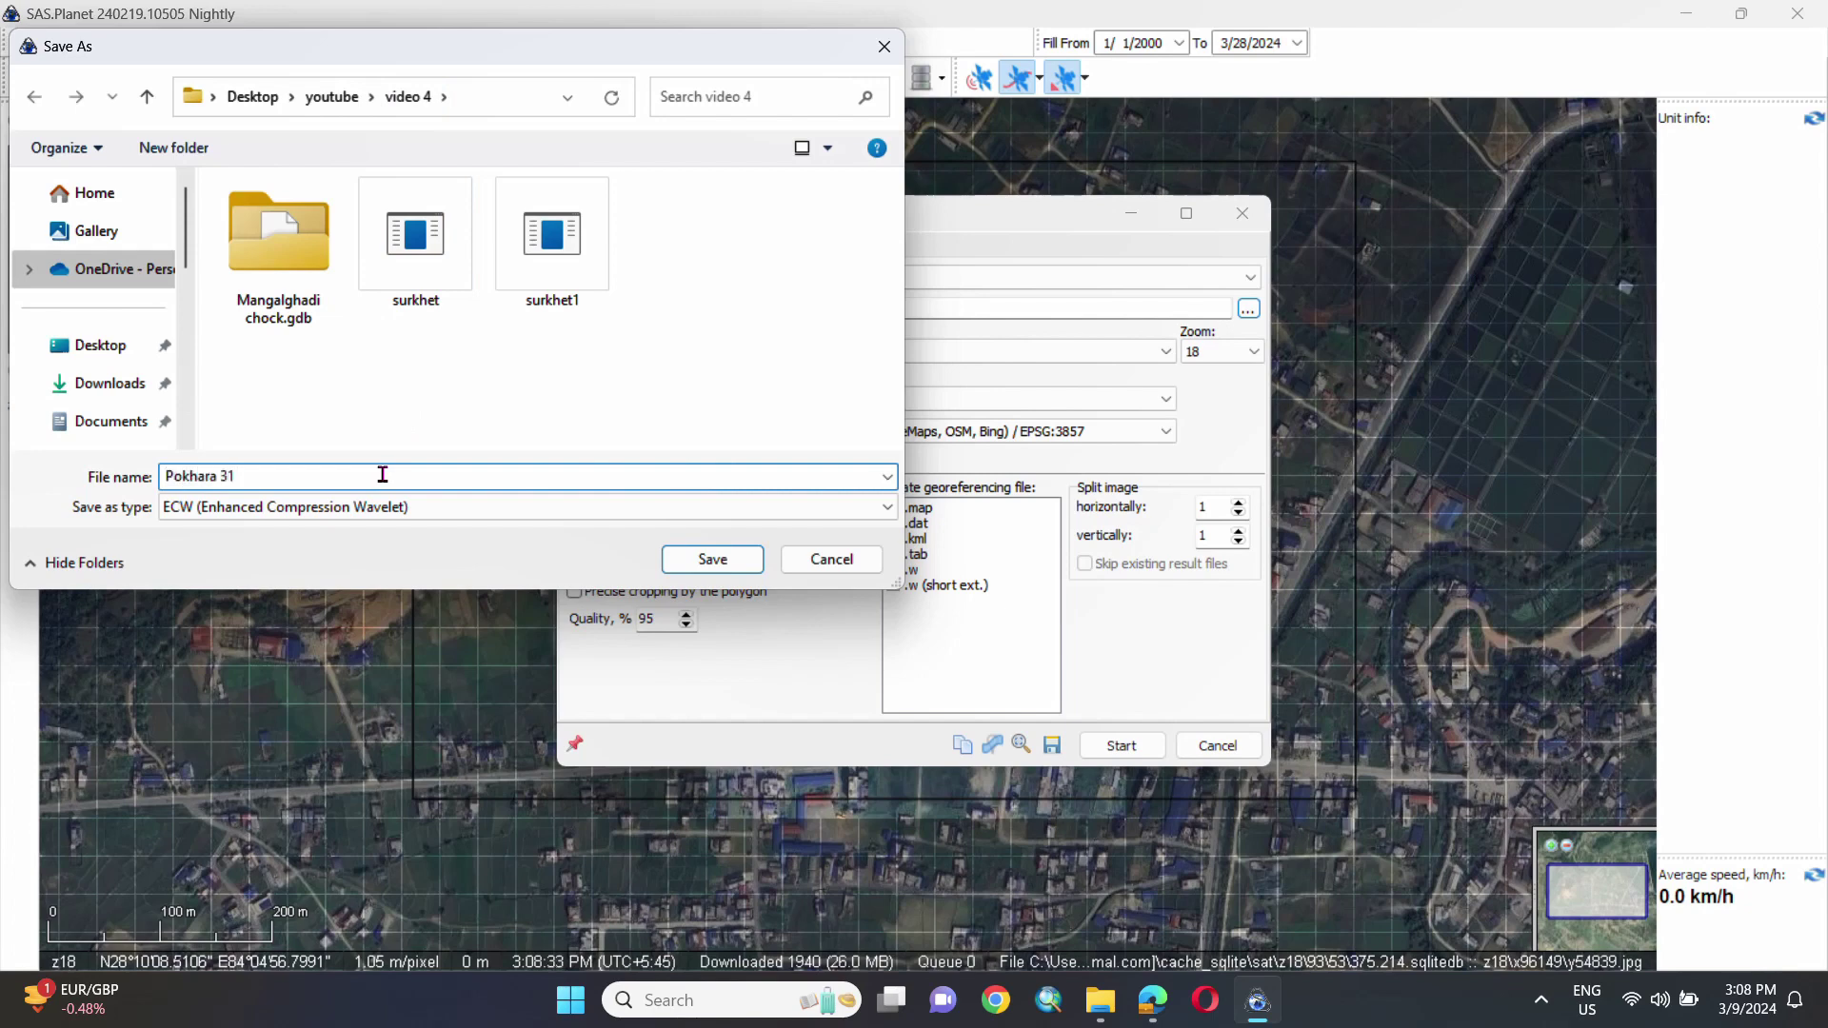
left_click(672, 564)
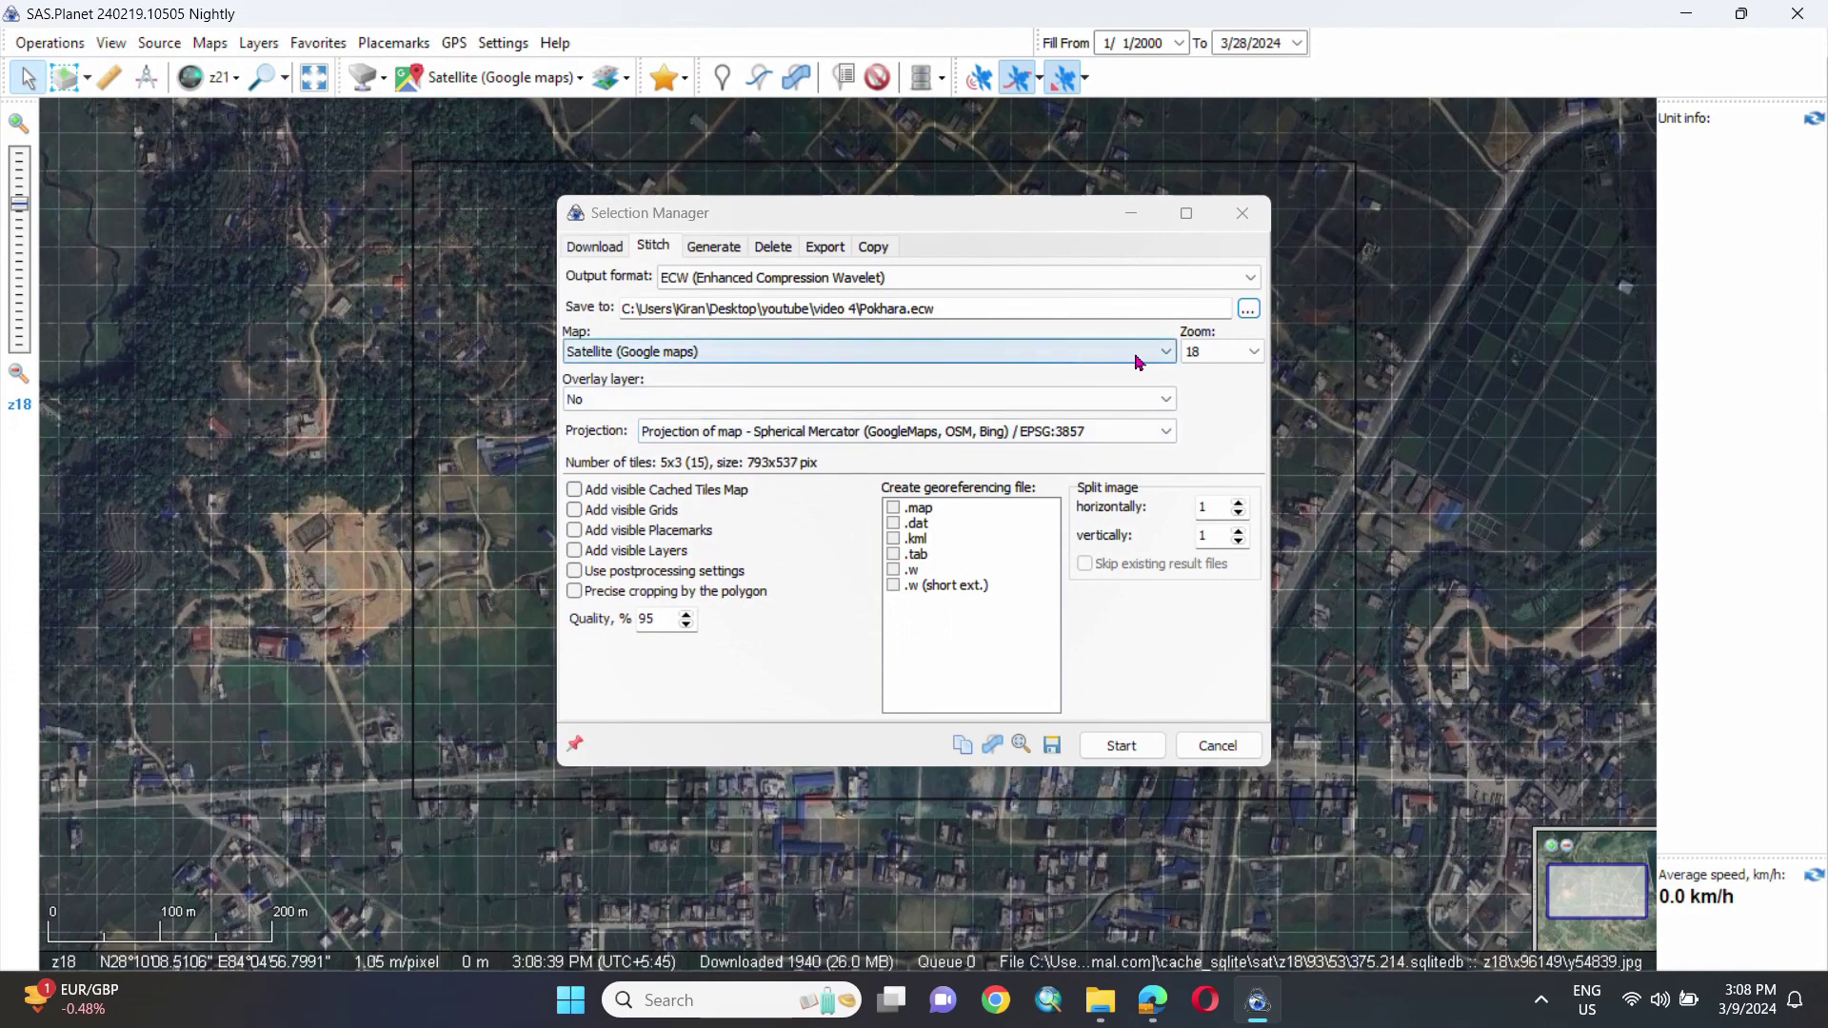
Set the stitch zoom to 21 and the projection to Geographic (GoogleEarth) / EPSG:4326, keeping Satellite (Google maps) as the map.
left_click(1139, 362)
left_click(1166, 359)
left_click(1249, 352)
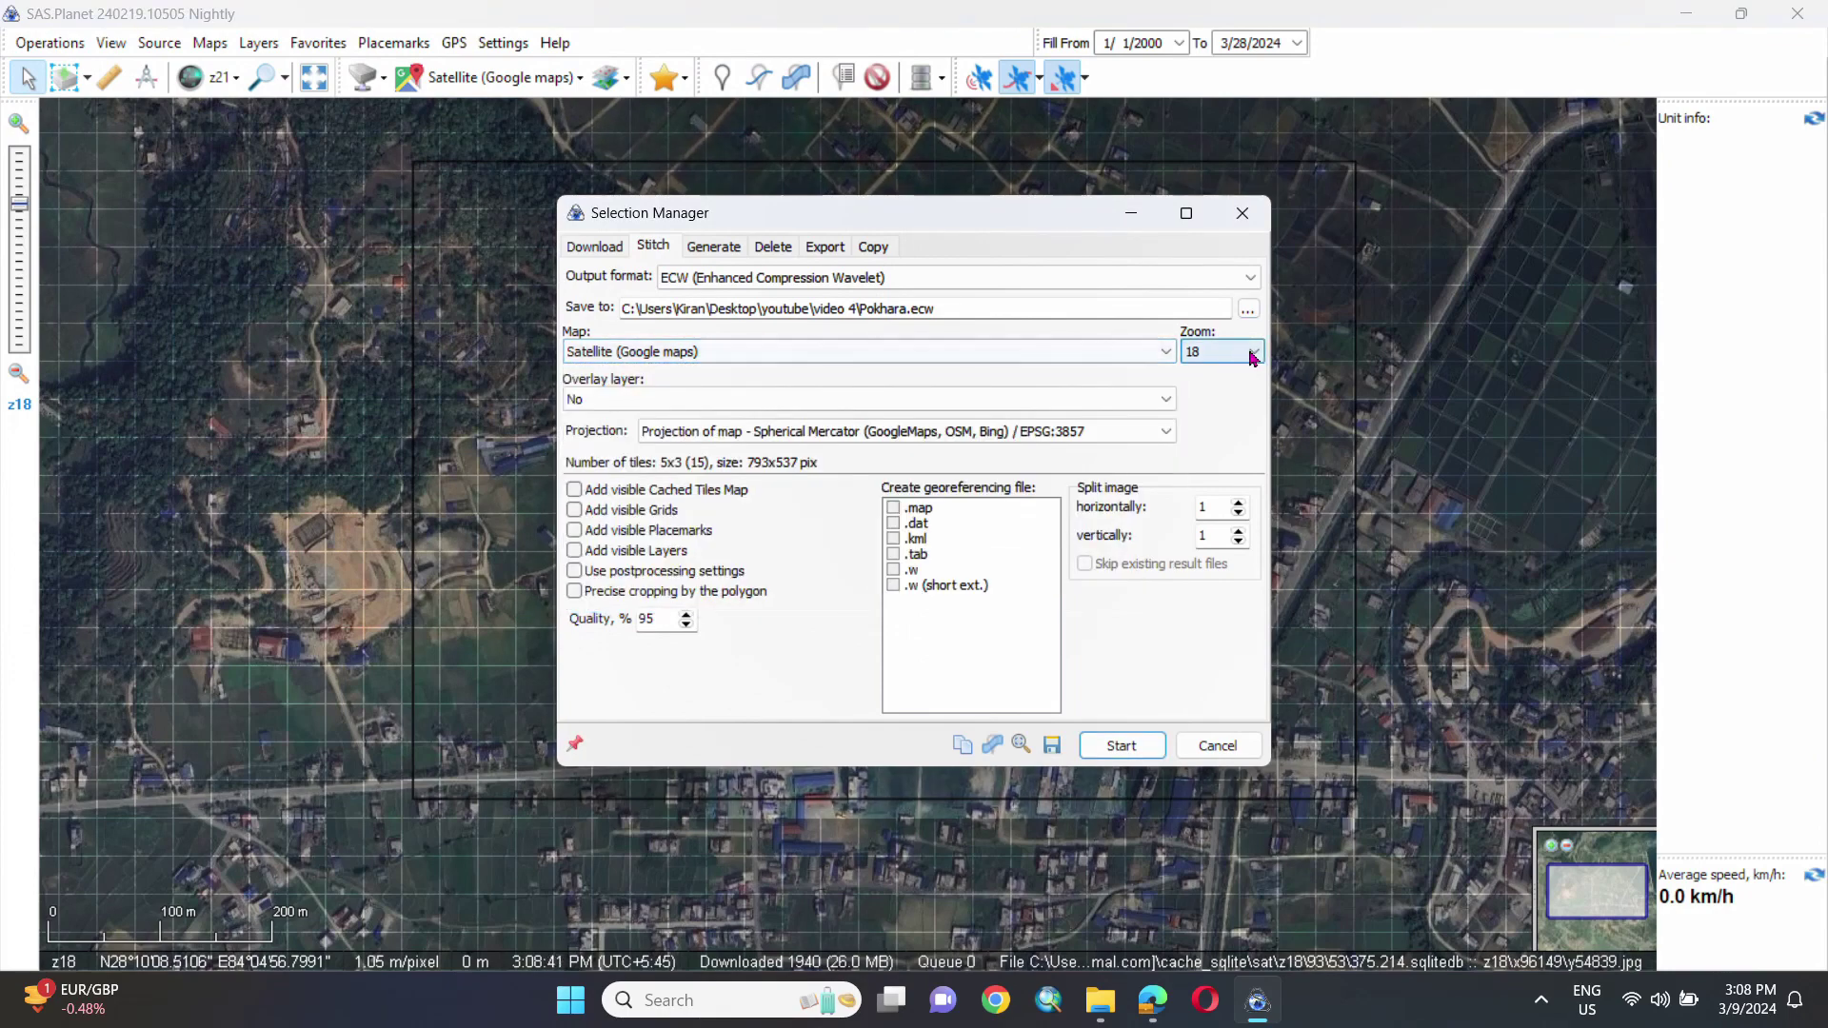
left_click(1229, 442)
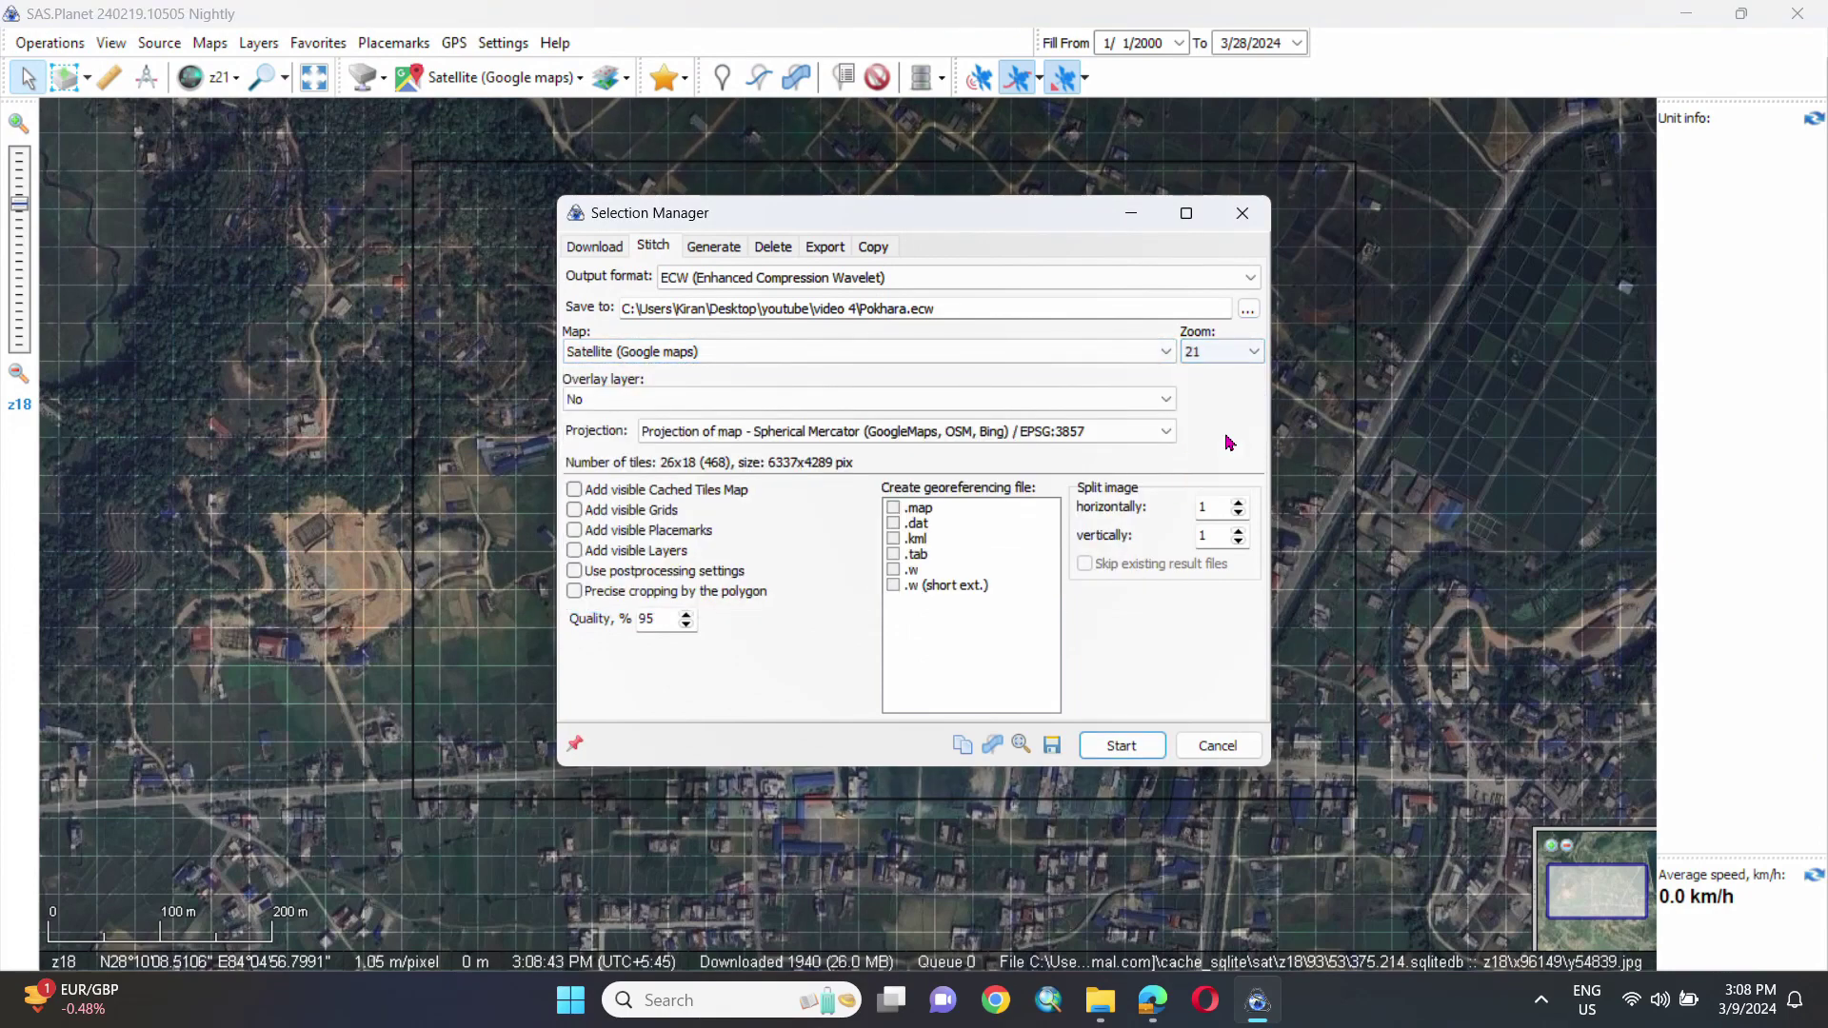
left_click(832, 433)
left_click(784, 491)
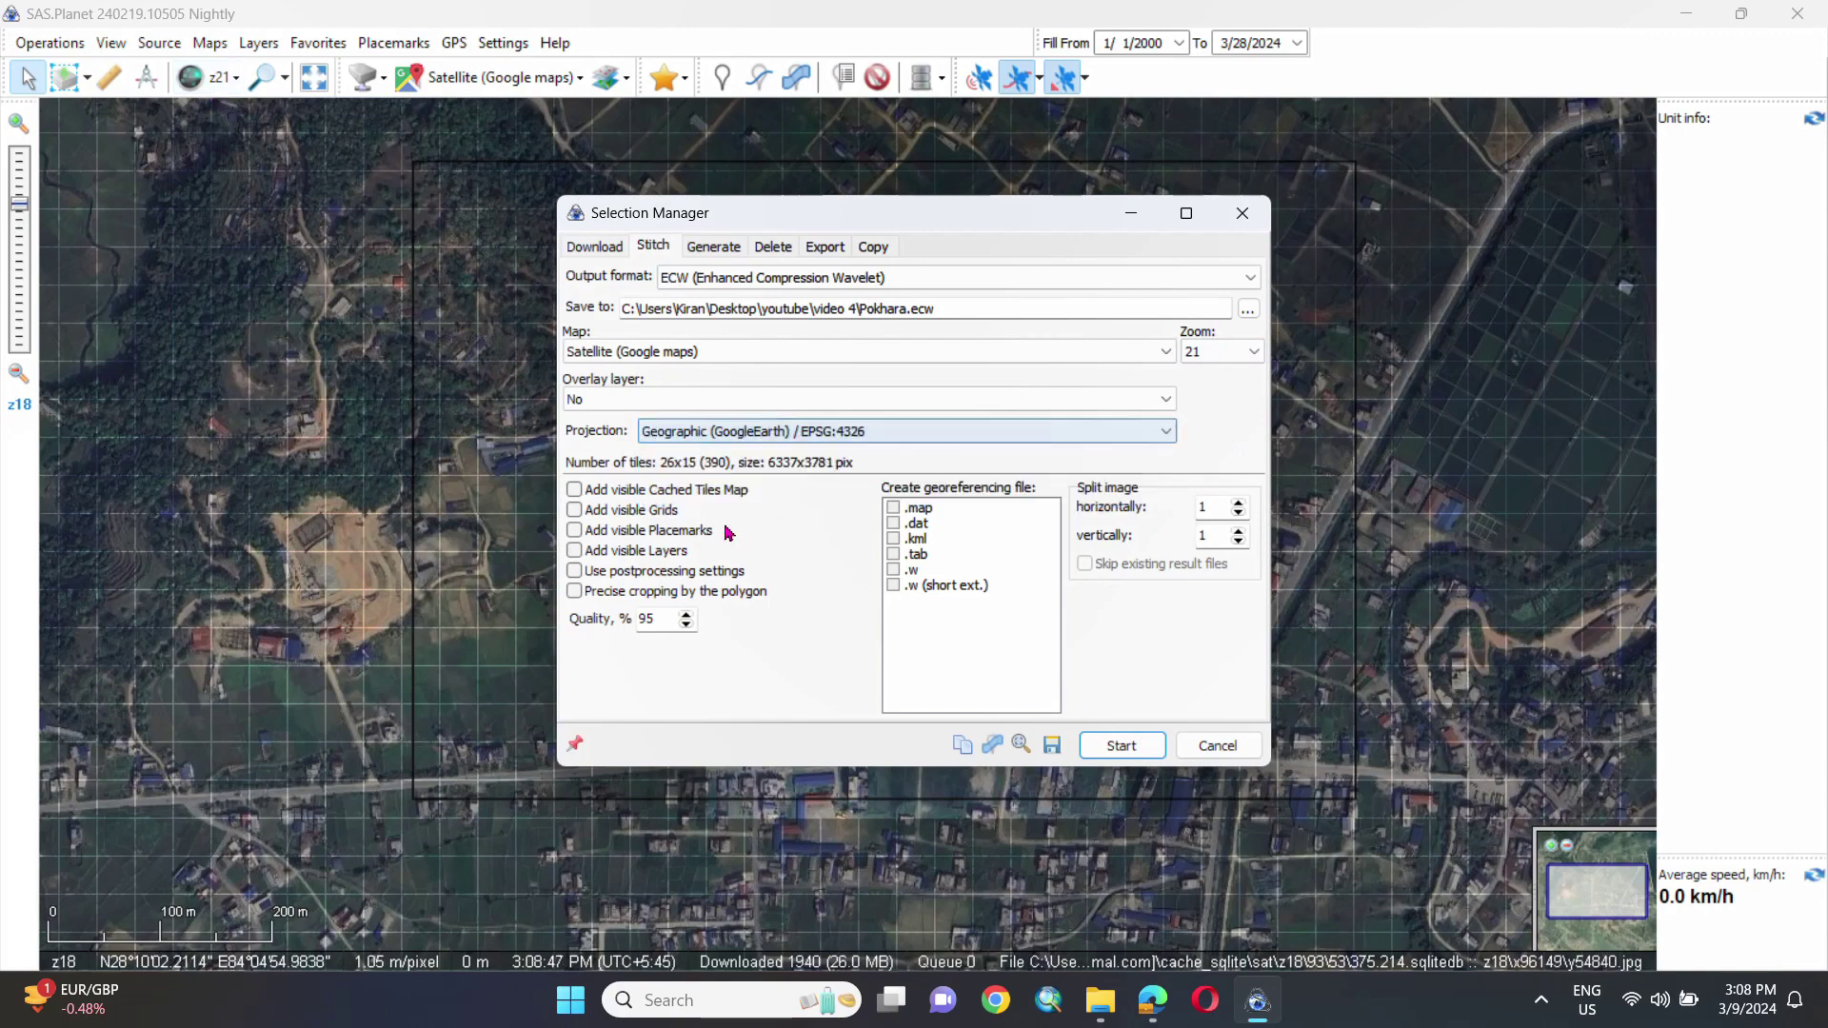
Start stitching the image with 100% quality and a .w georeferencing file.
left_click(685, 616)
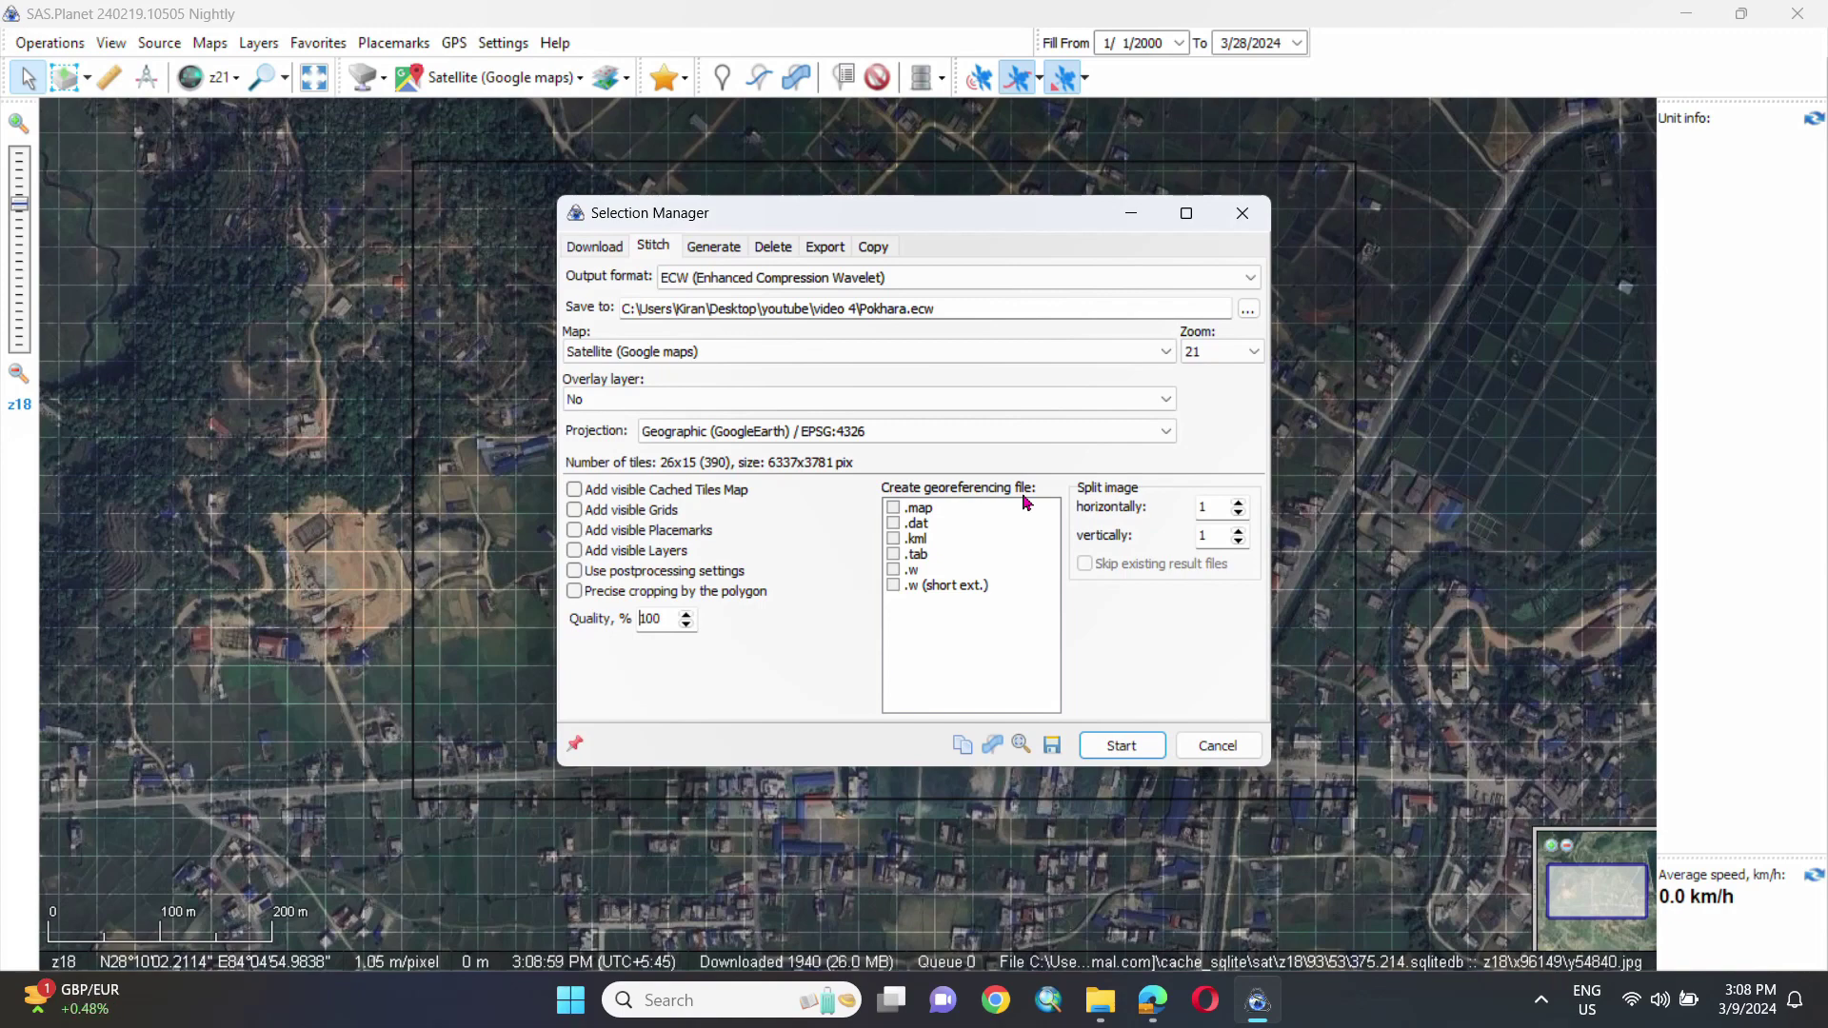
left_click(893, 572)
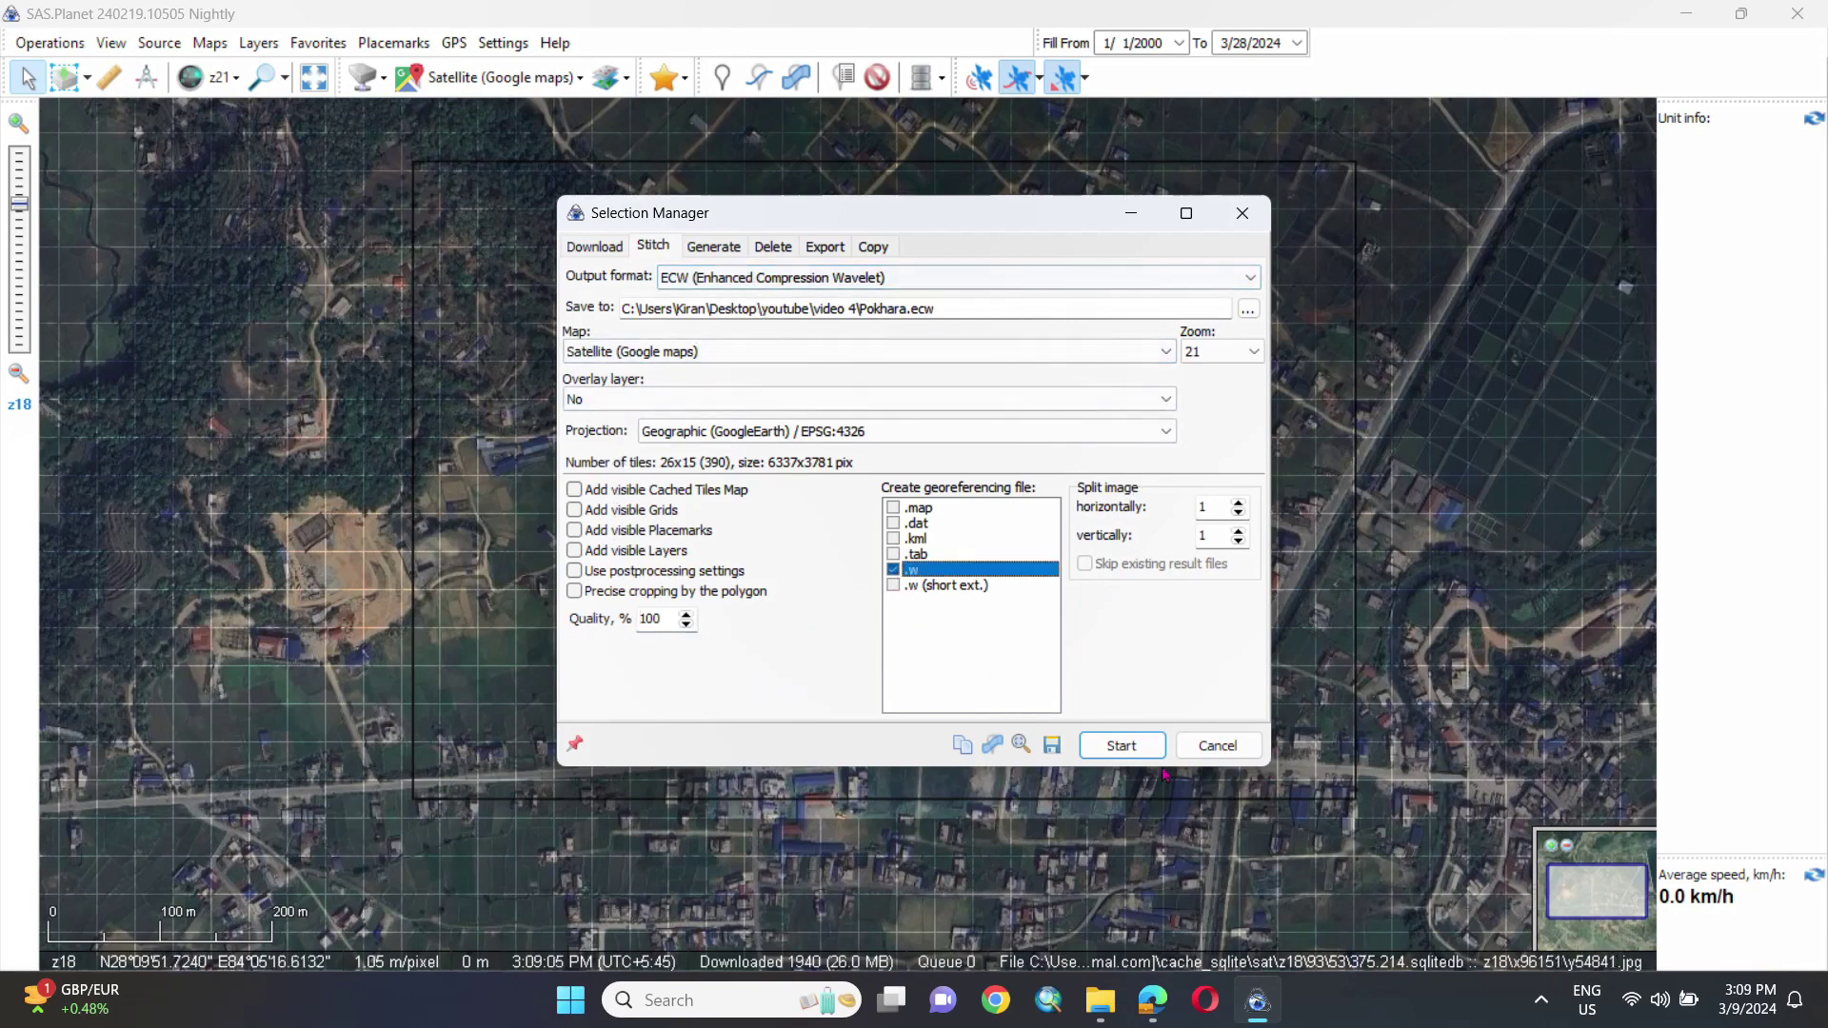
left_click(1124, 747)
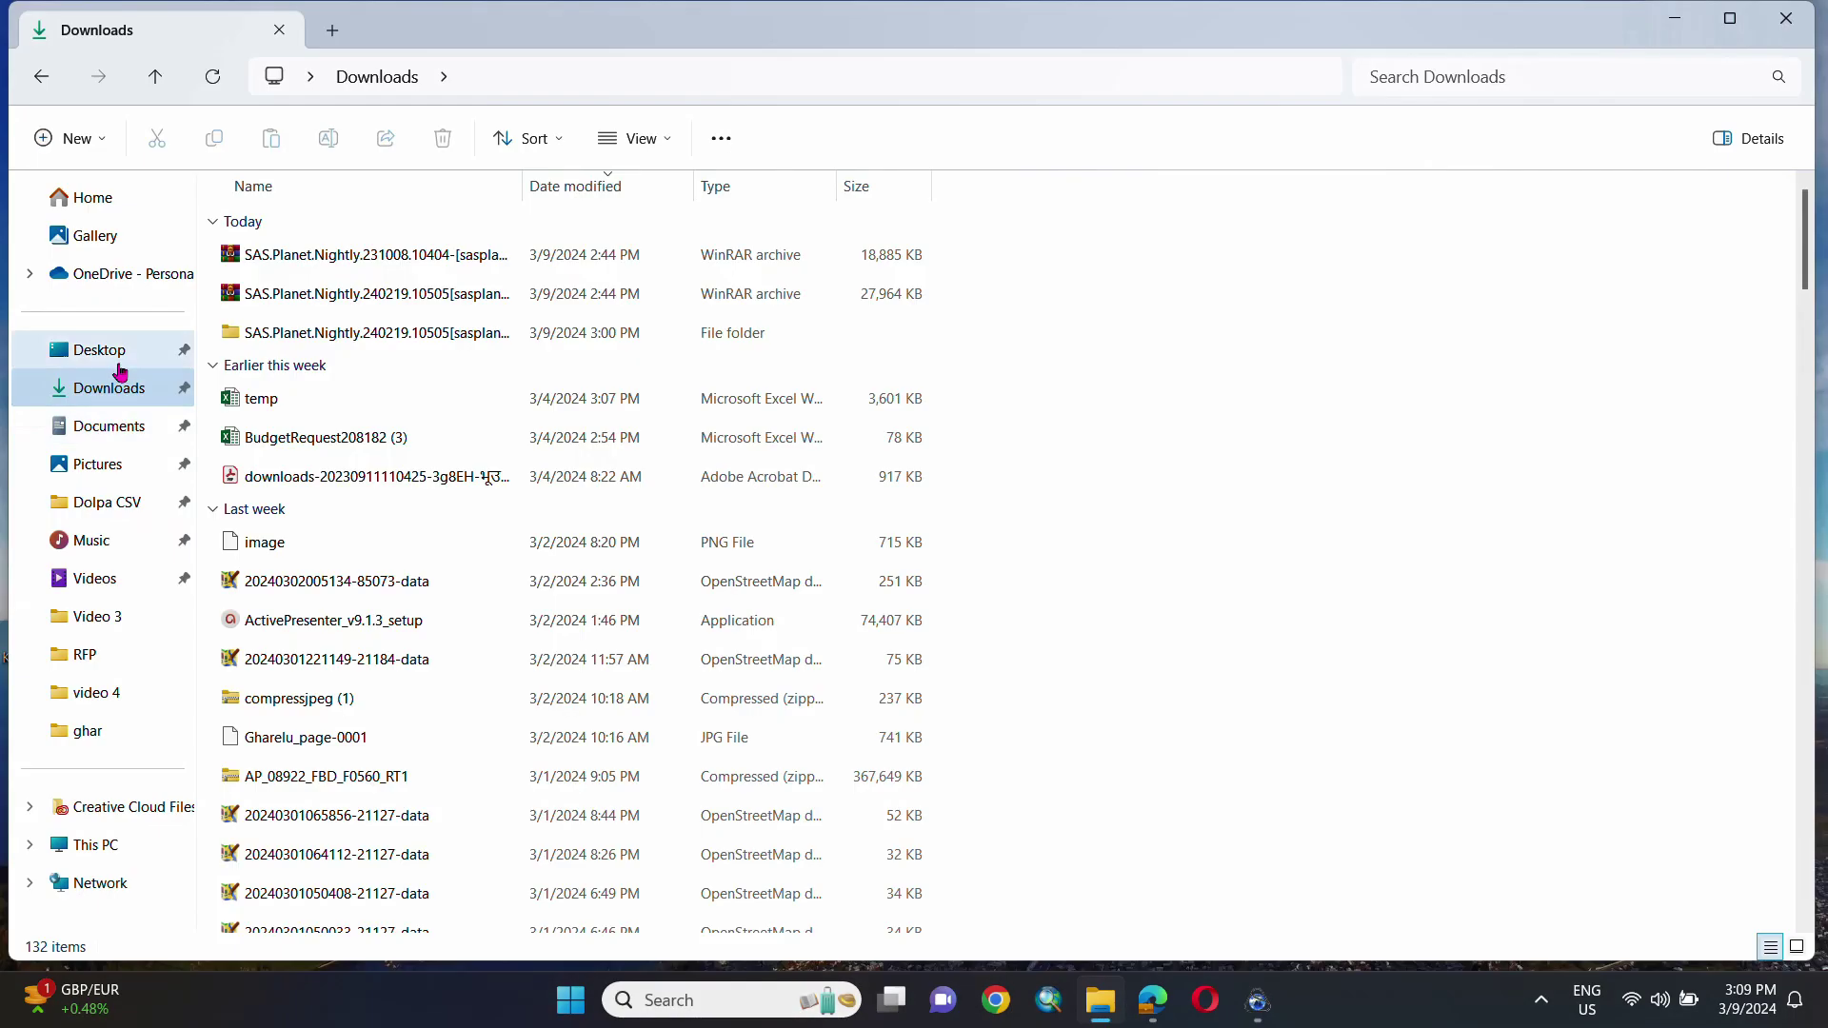
Switch to File Explorer and look for the Pokhara image files in the Desktop's youtube\video 4 folder.
left_click(120, 360)
left_click(274, 310)
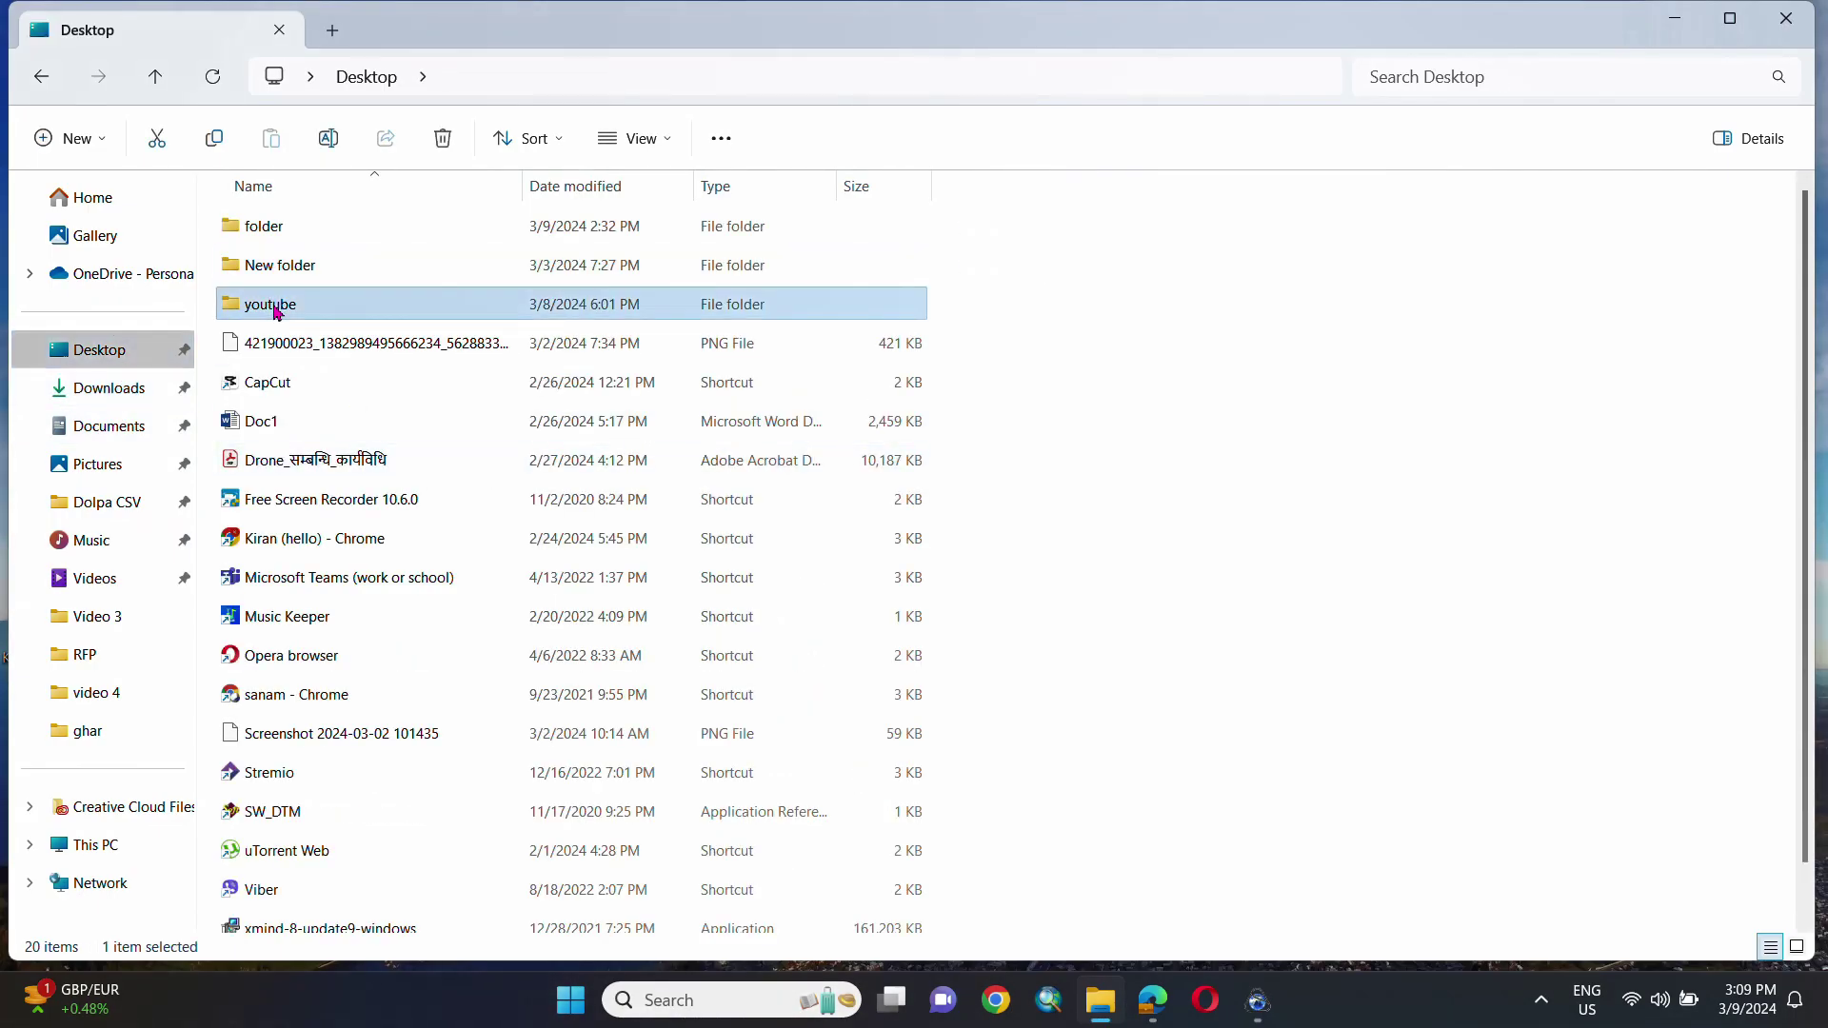
double_click(274, 310)
double_click(294, 341)
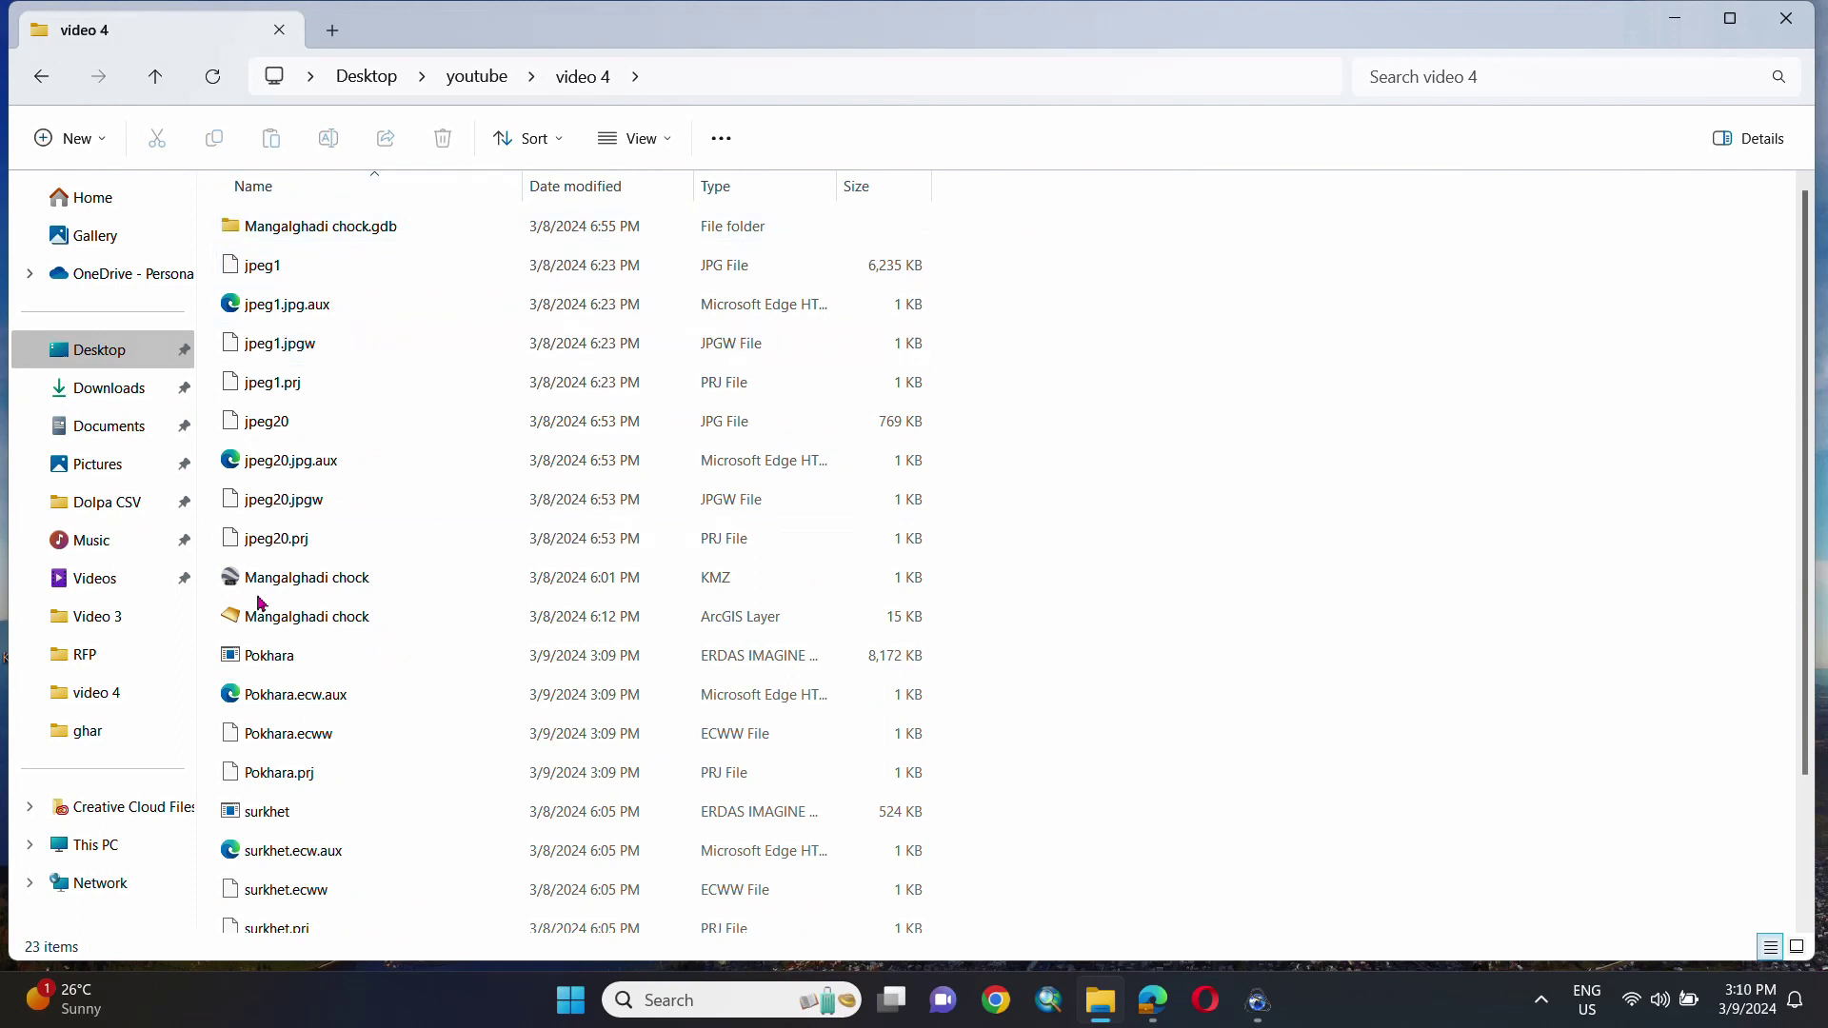
scroll(262, 609, "down", 3)
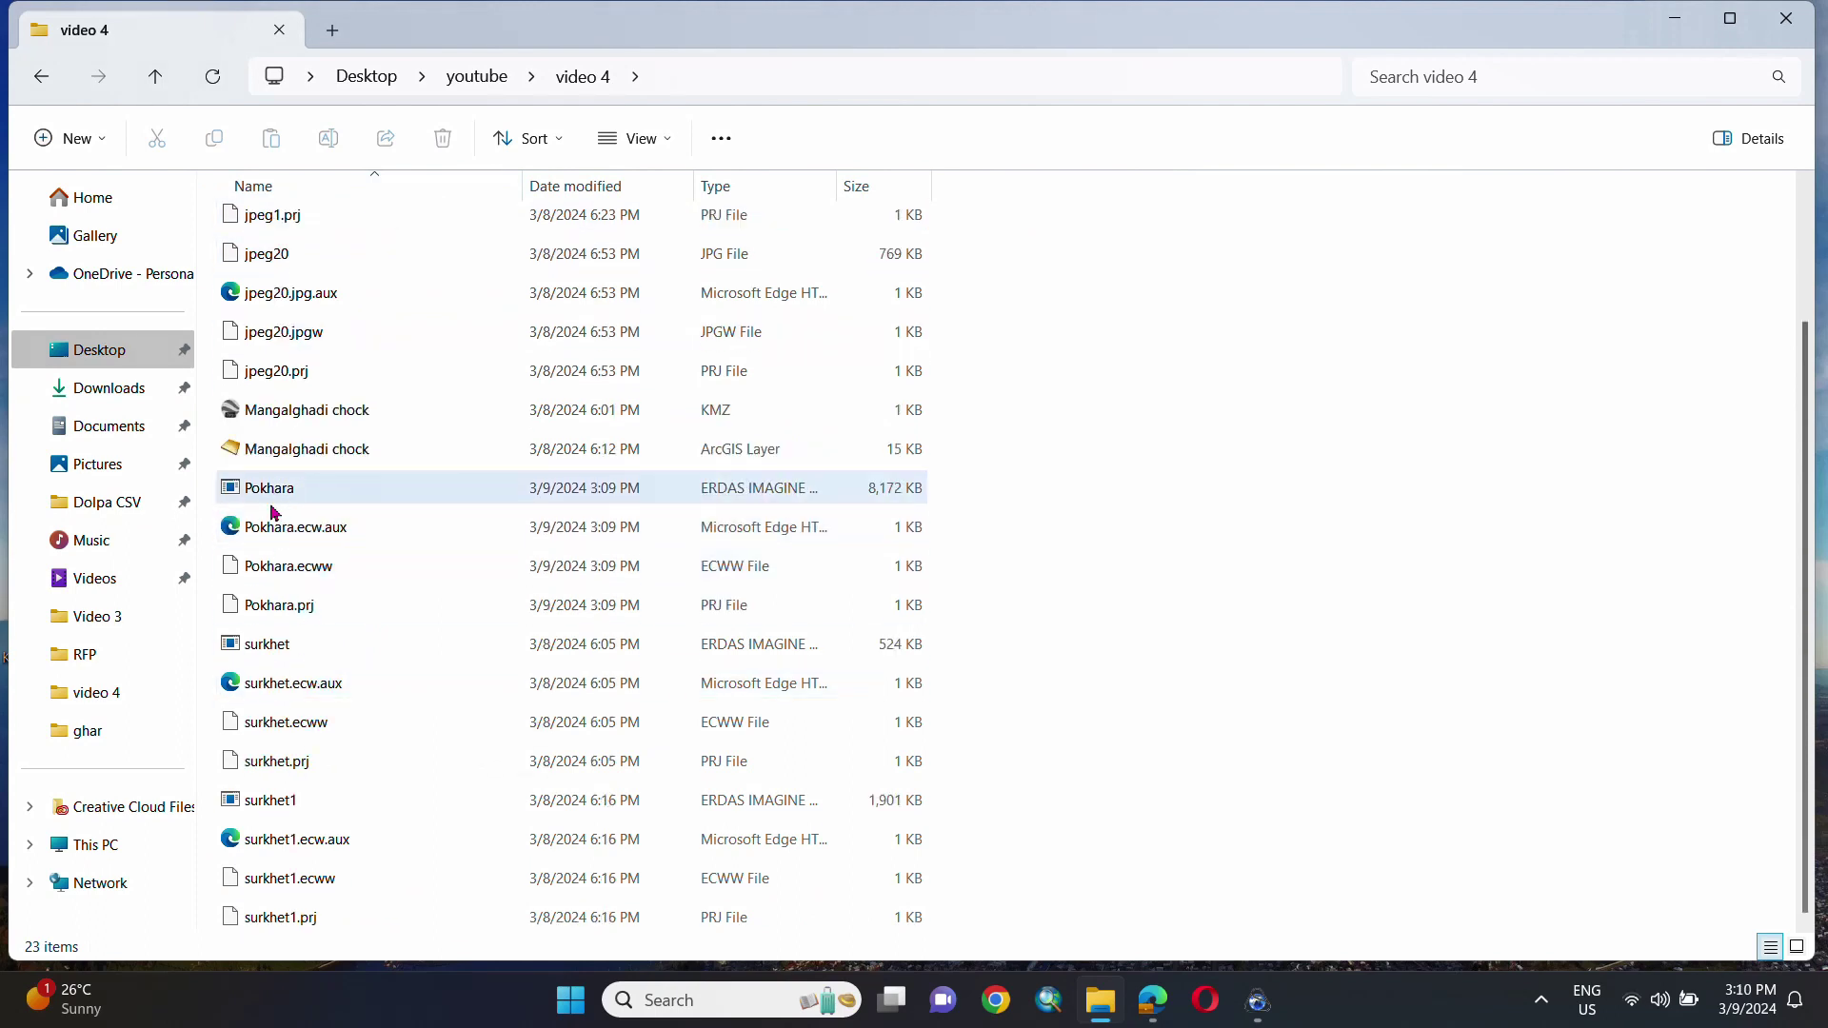
Launch ArcMap 10.8 and dismiss the Getting Started dialog to work in a blank map.
left_click(774, 1000)
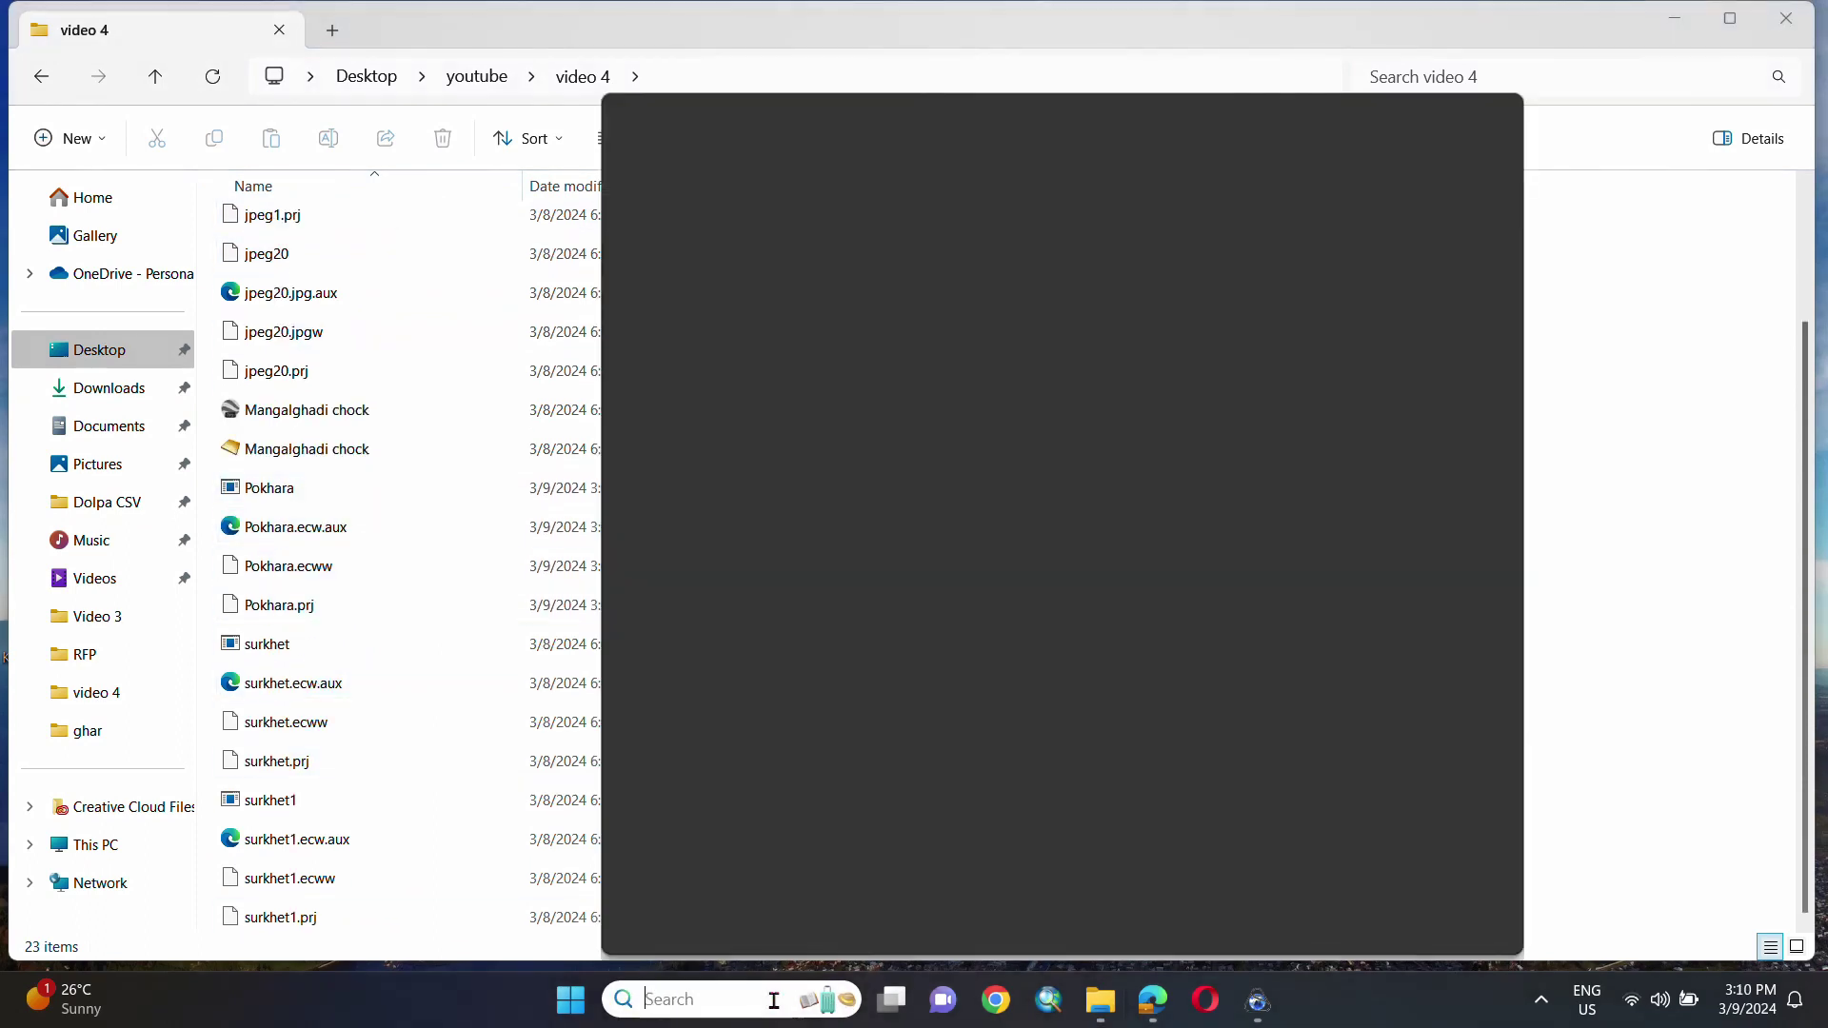
type("arc")
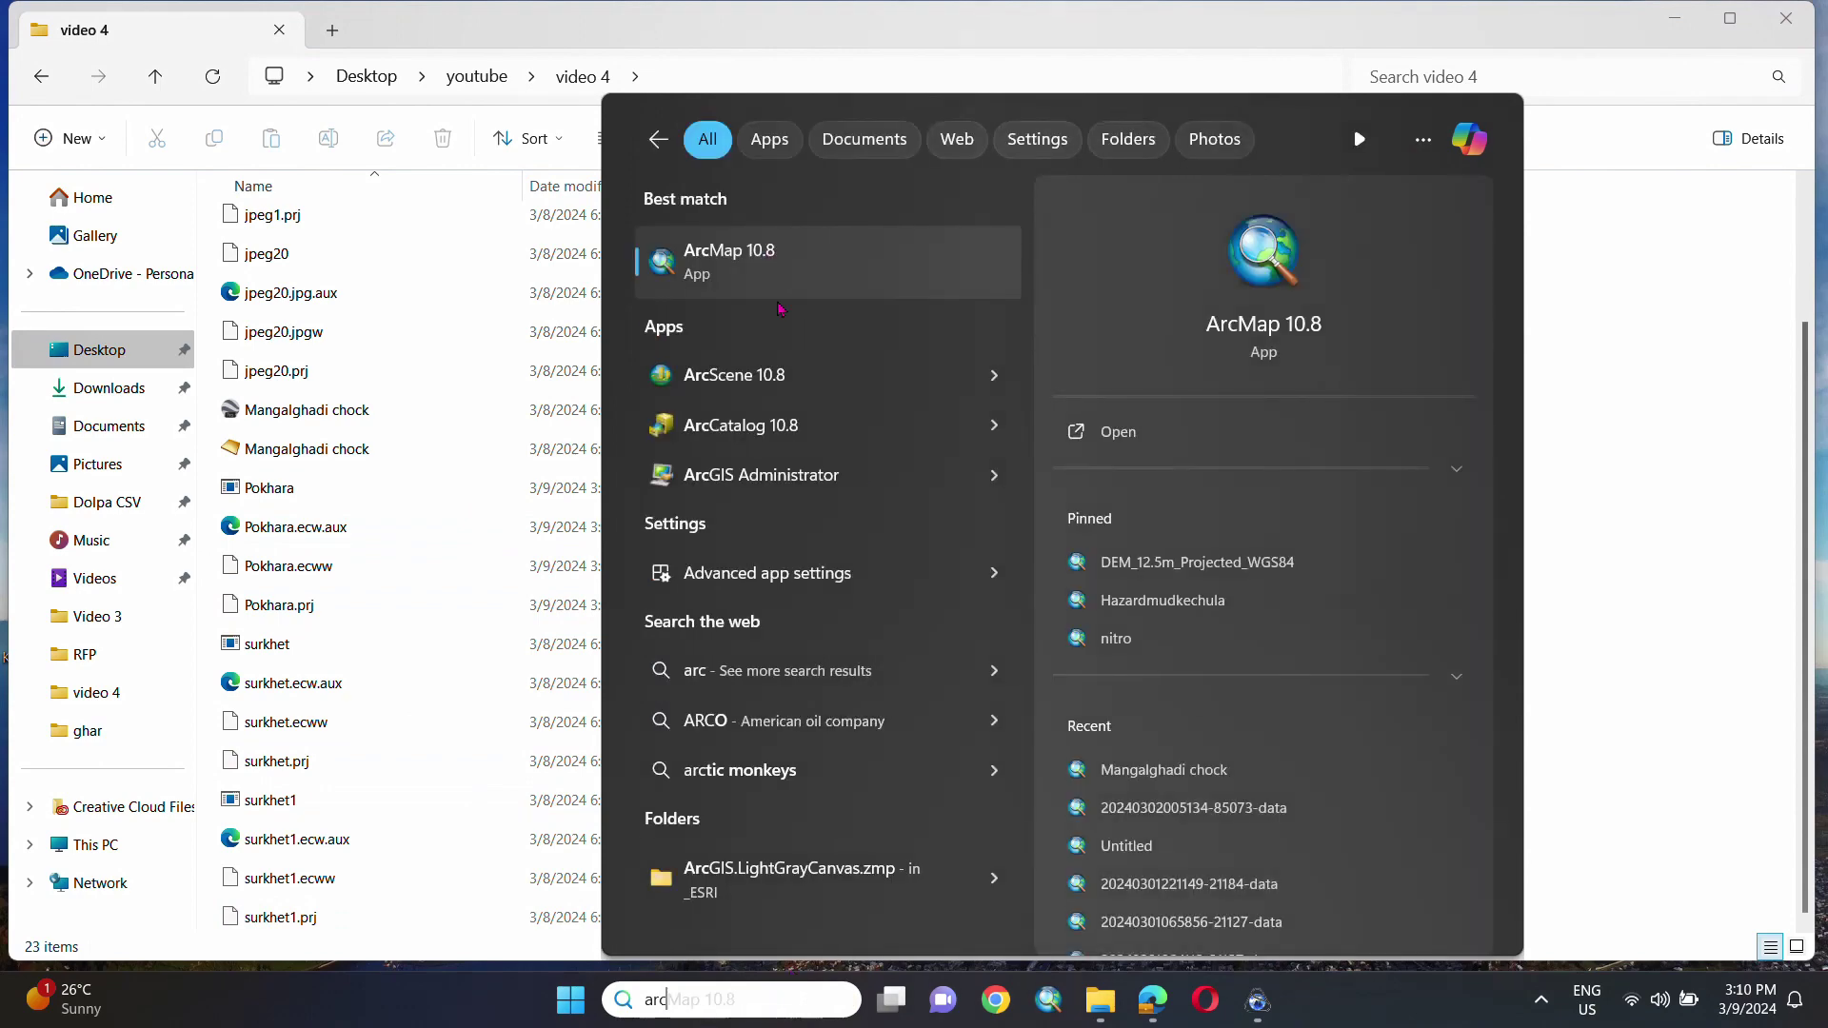
left_click(1112, 433)
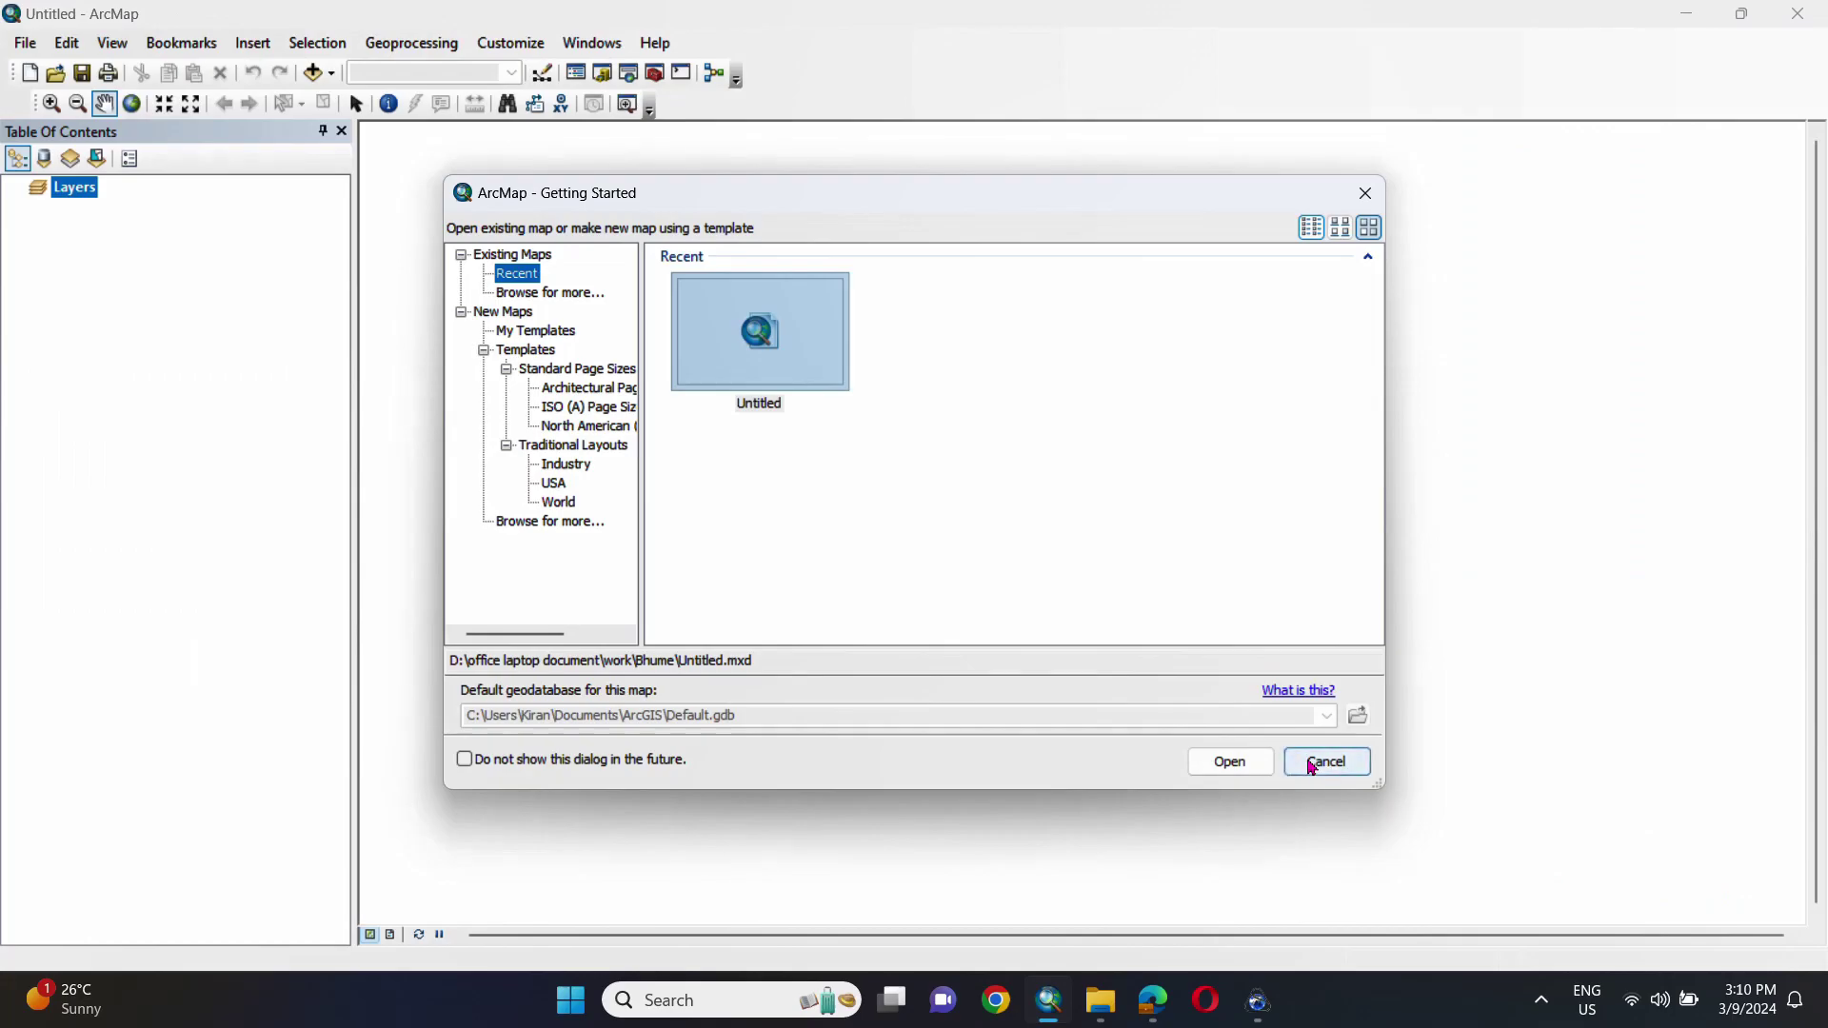
left_click(1327, 764)
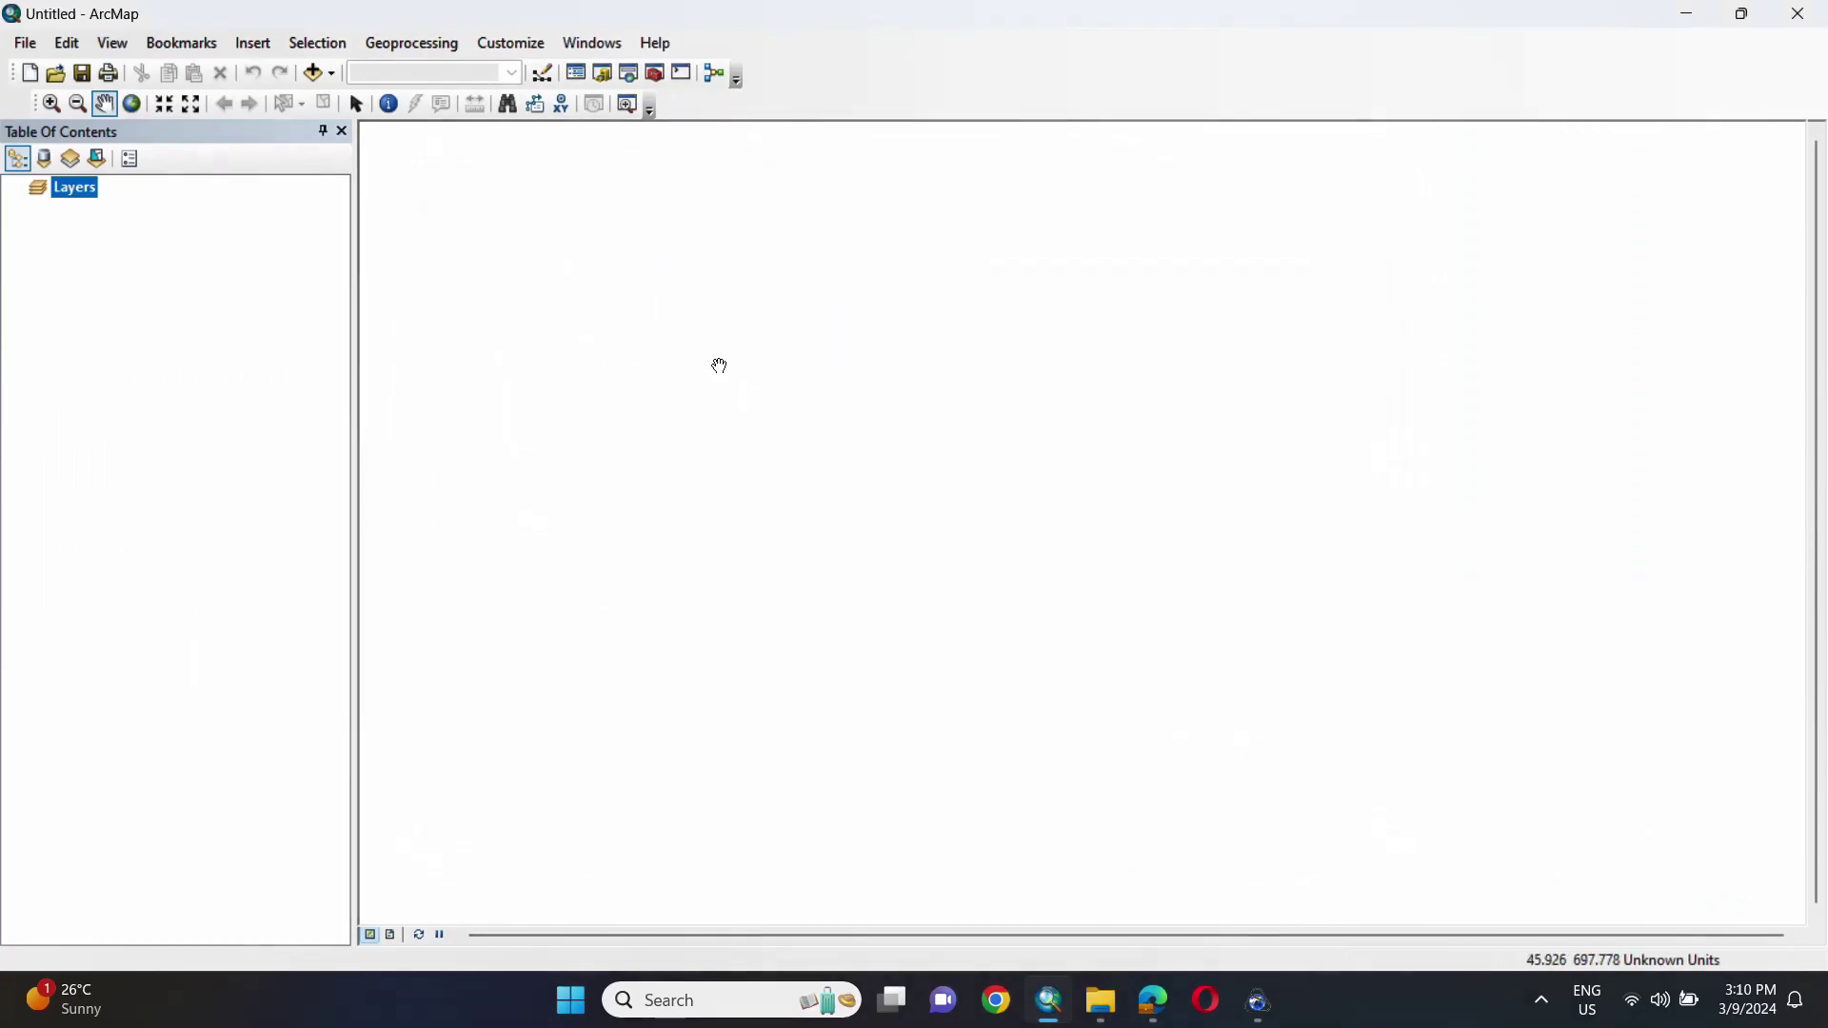
Add Pokhara.ecw from the video 4 folder to the map.
left_click(313, 73)
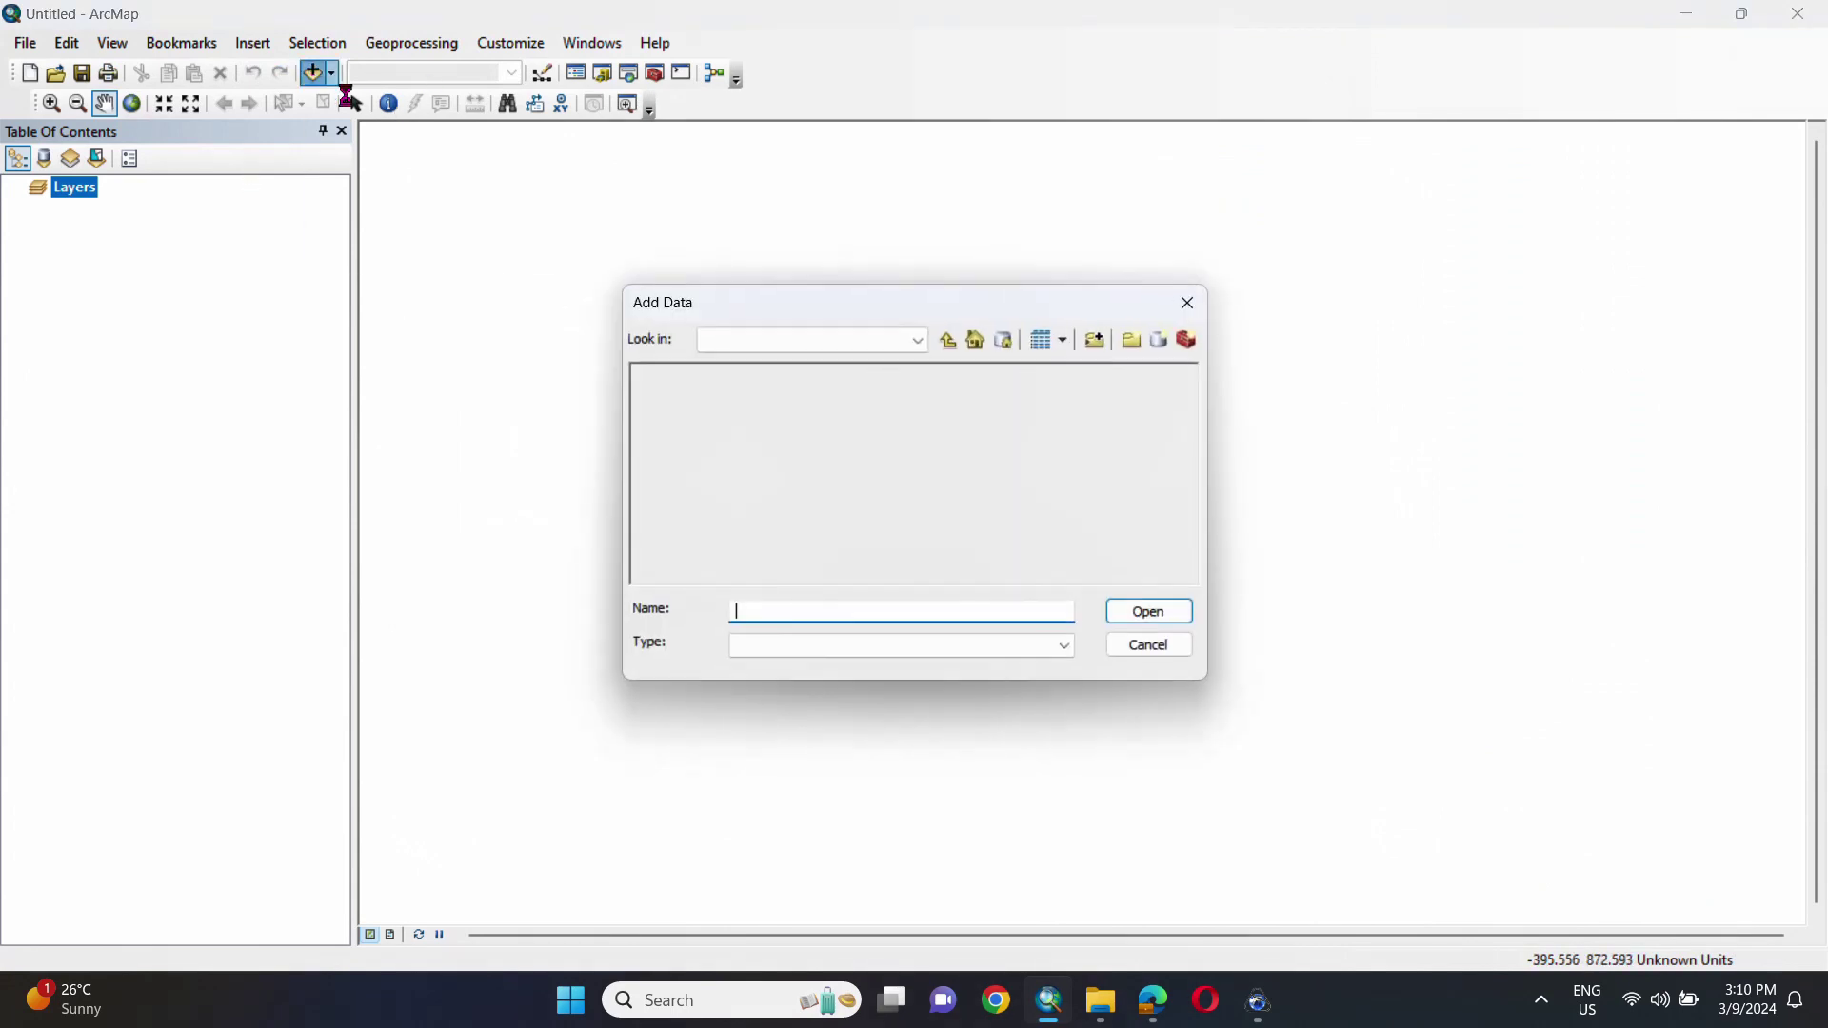
left_click(920, 340)
scroll(933, 457, "up", 3)
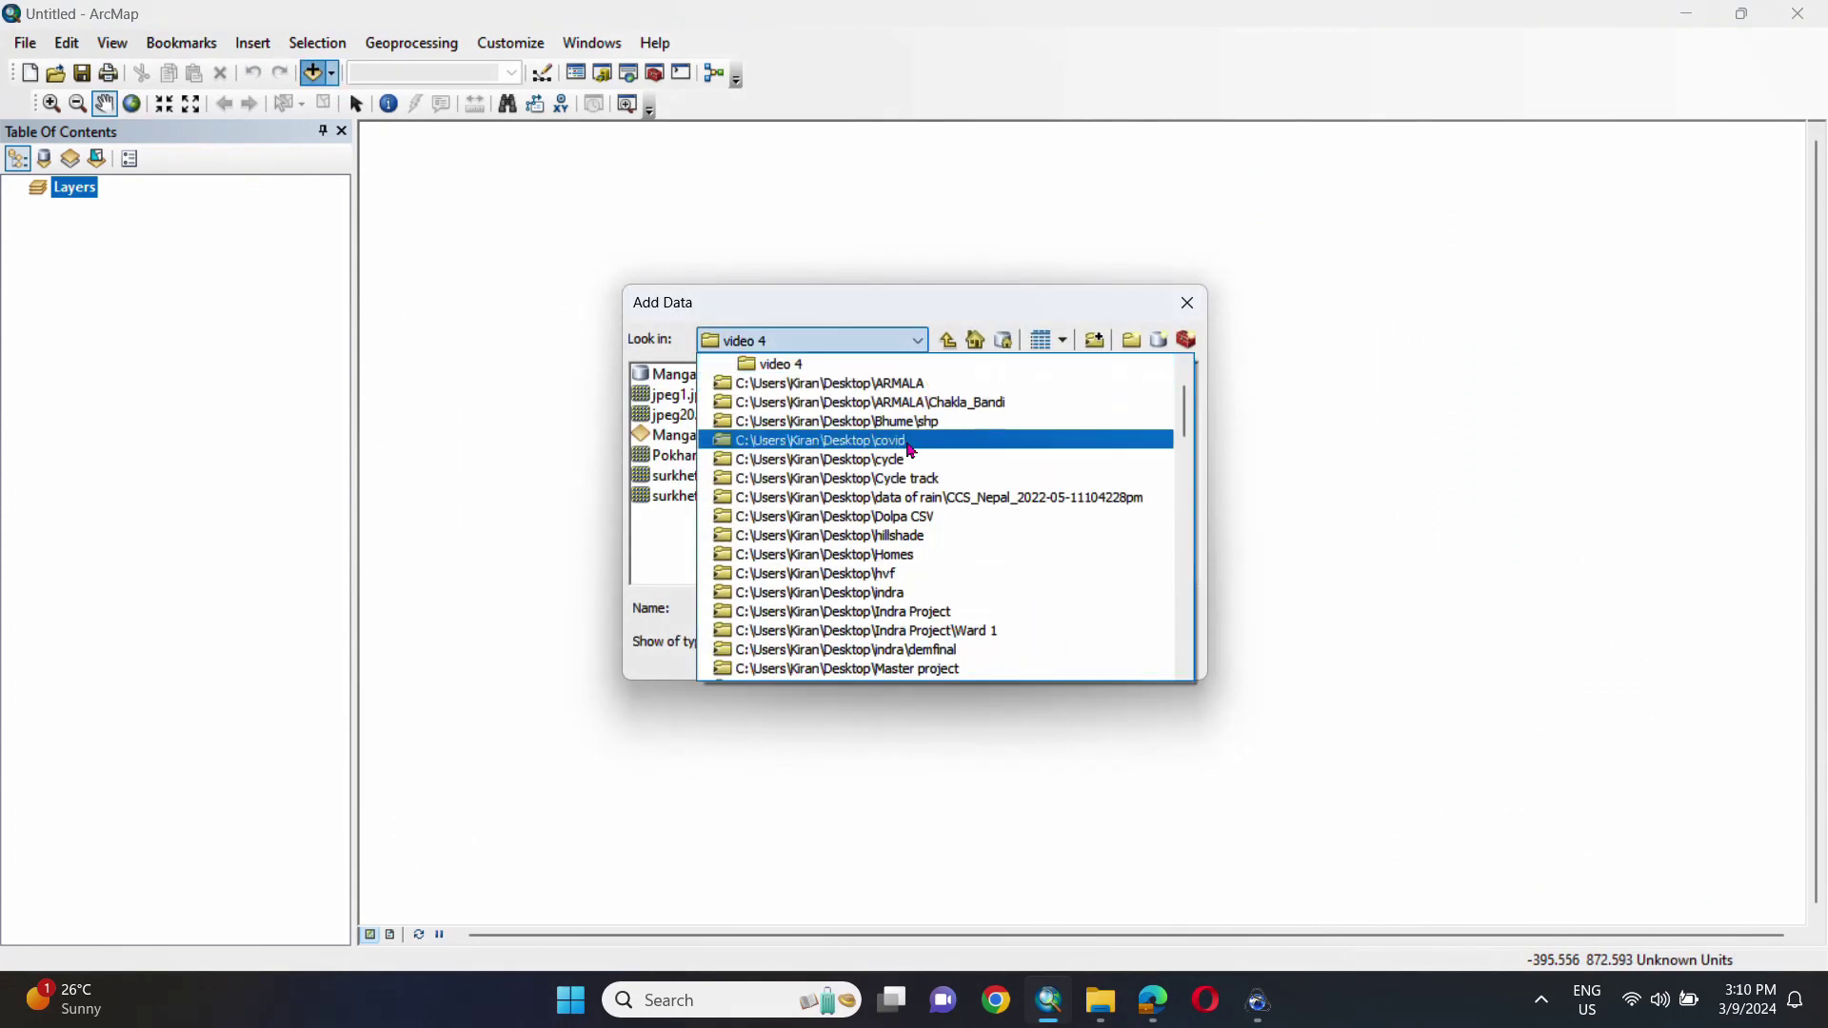
left_click(843, 343)
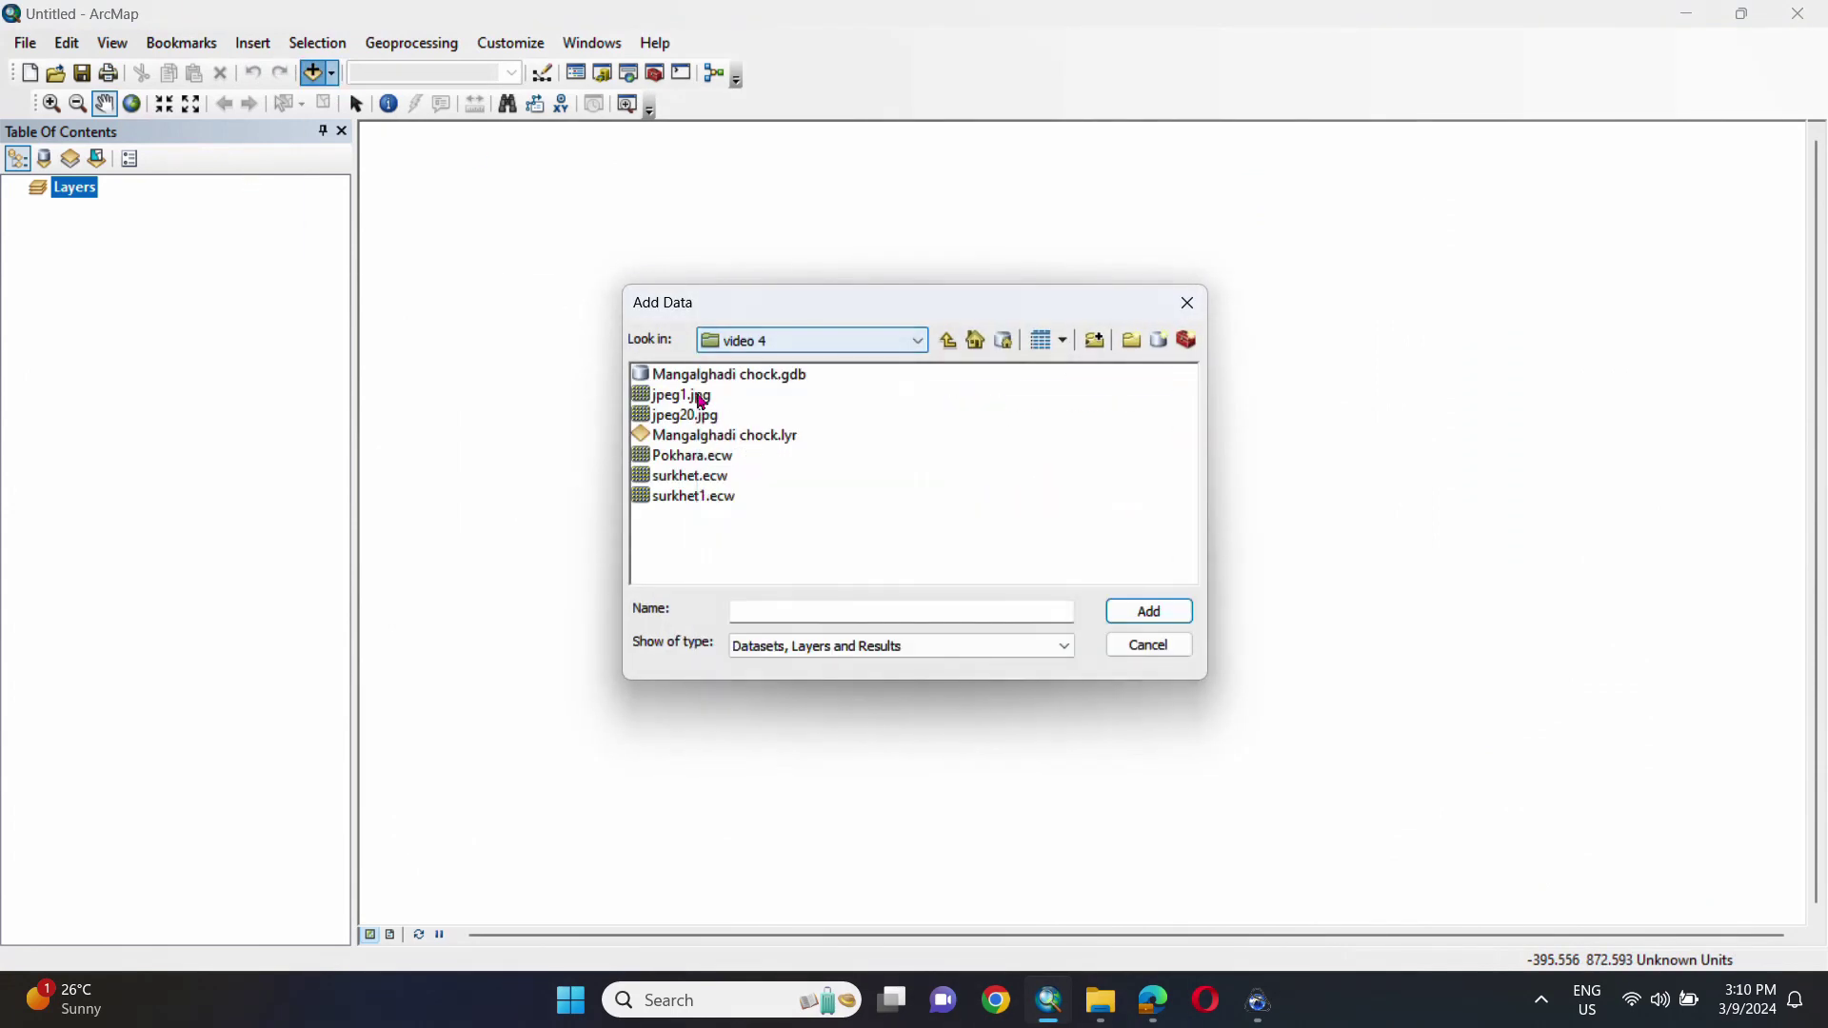
left_click(700, 459)
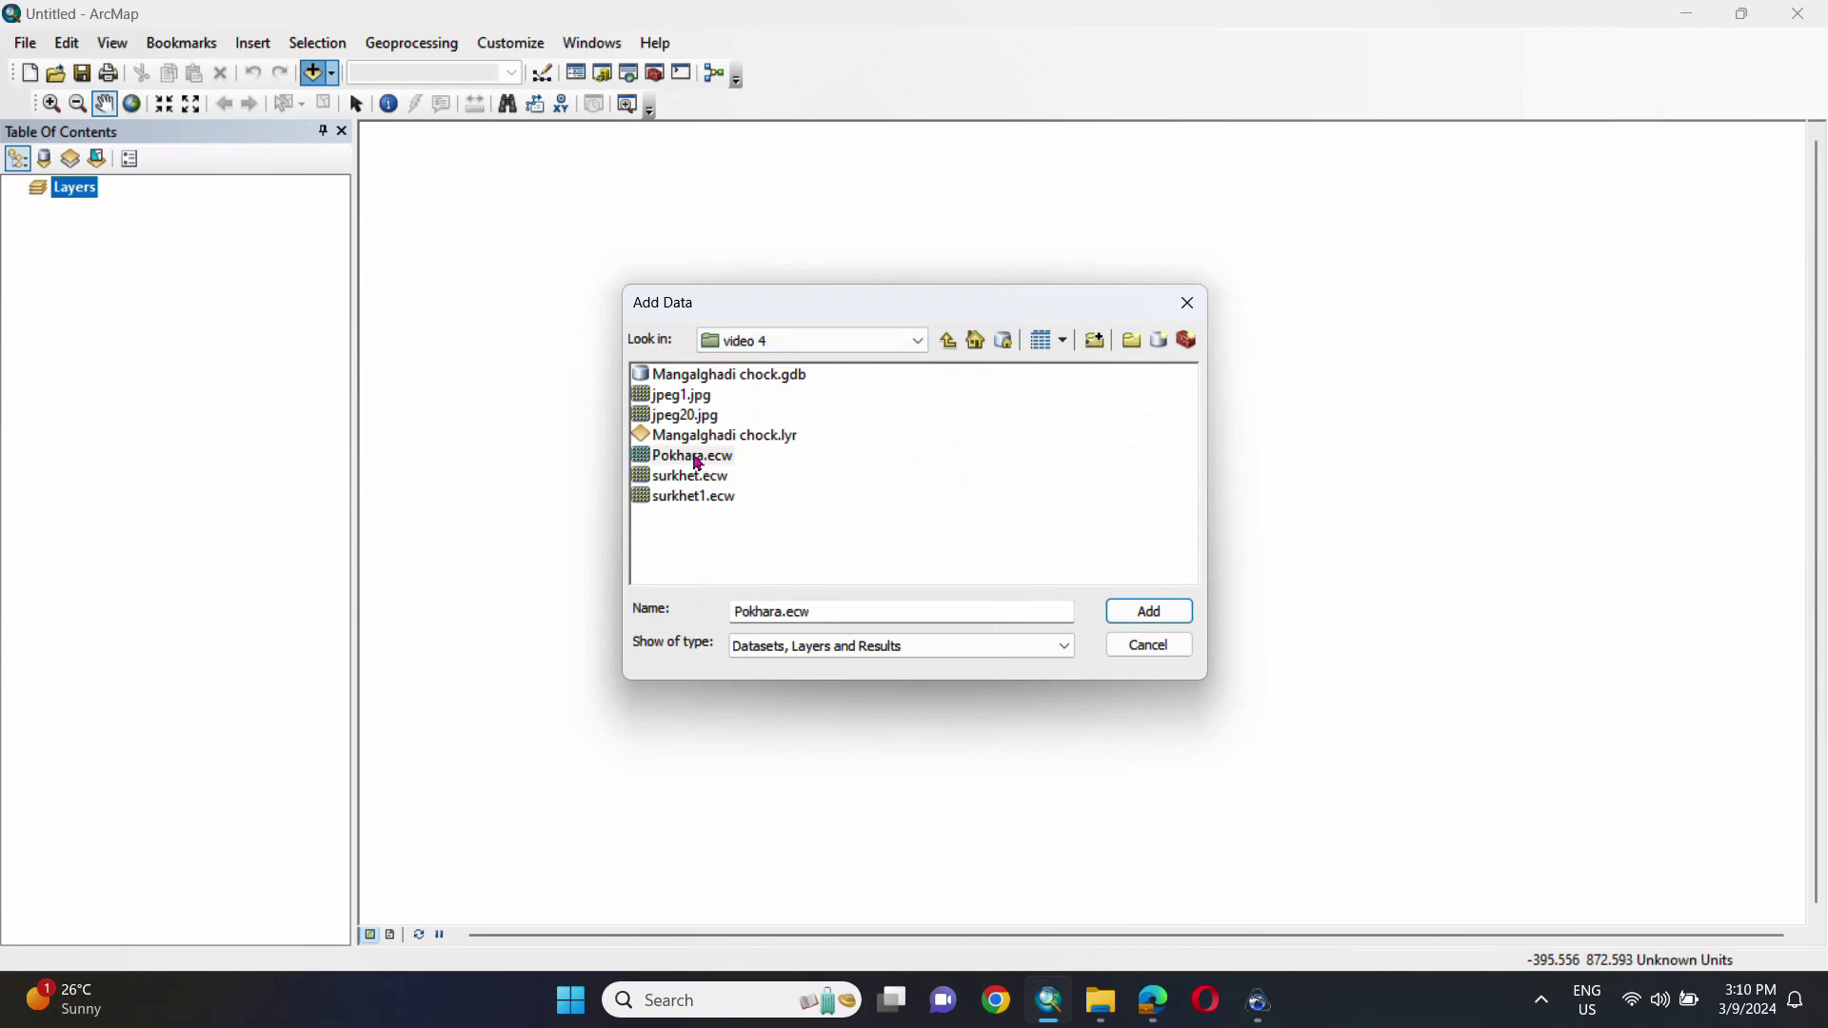
left_click(1148, 612)
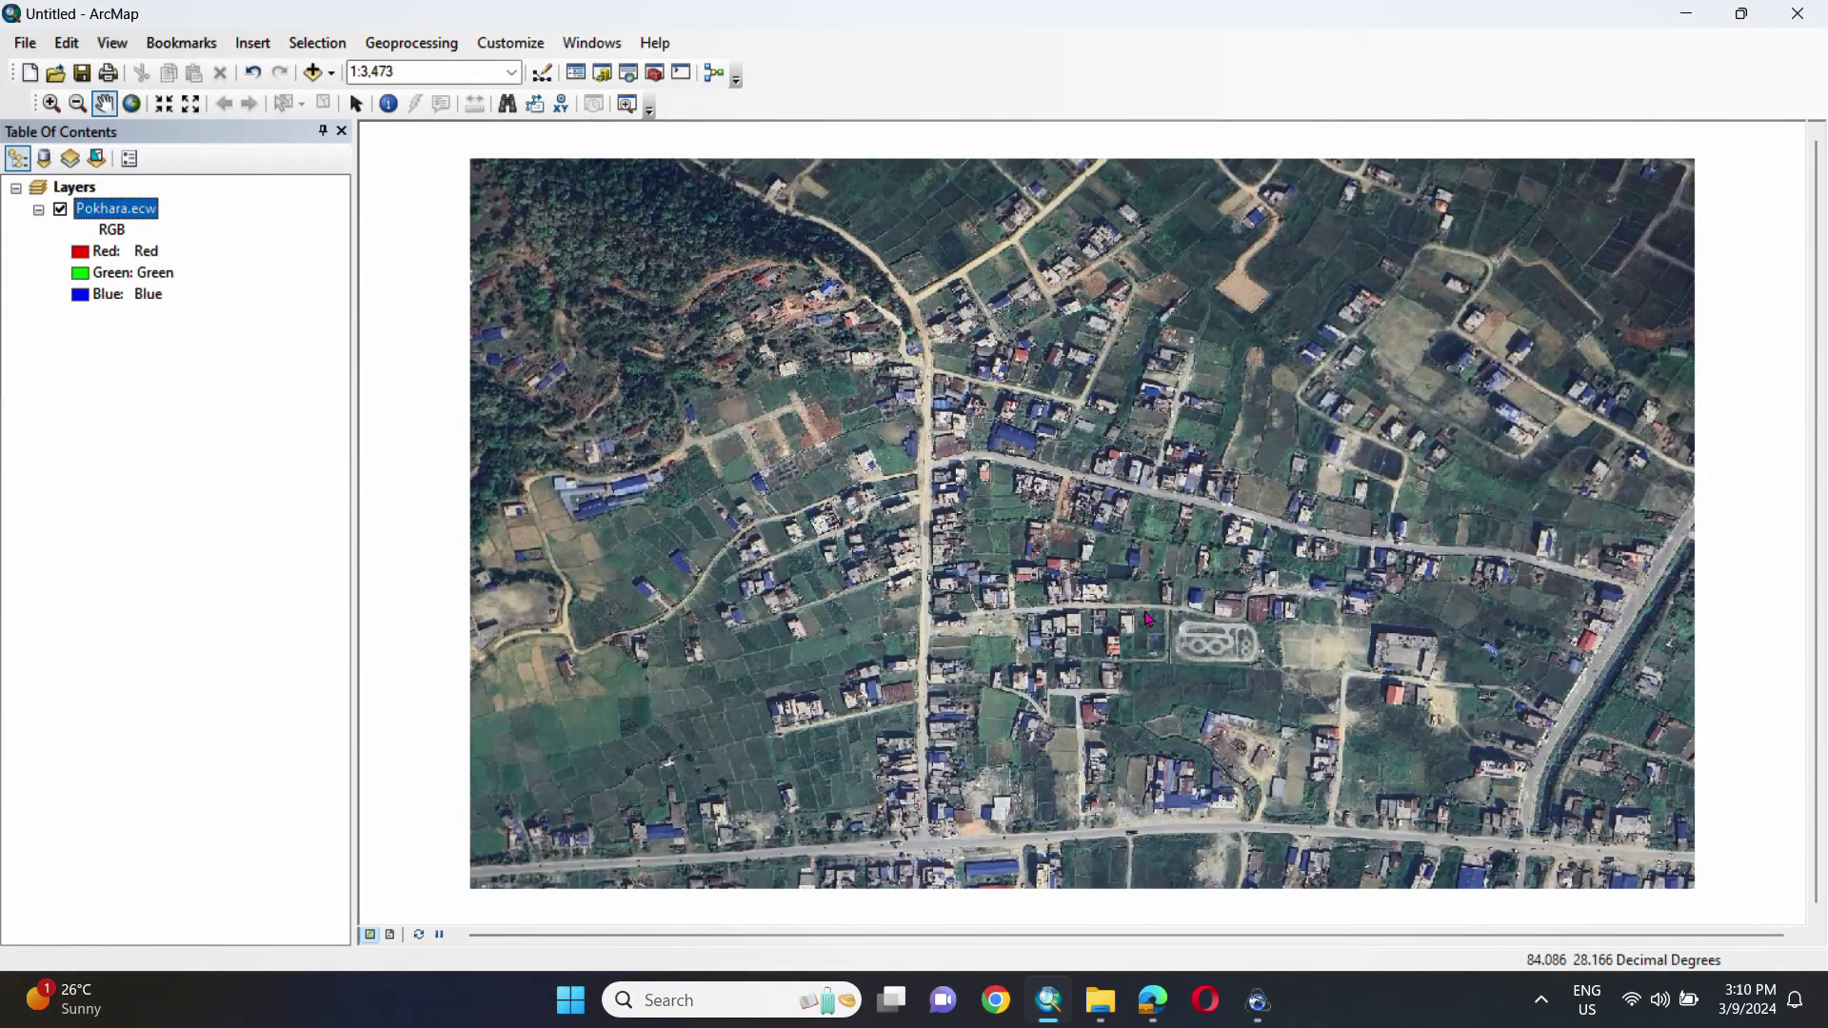
Inspect the Pokhara.ecw image detail around the houses along the main road at scales down to 1:400.
left_click_drag(1084, 530, 1008, 556)
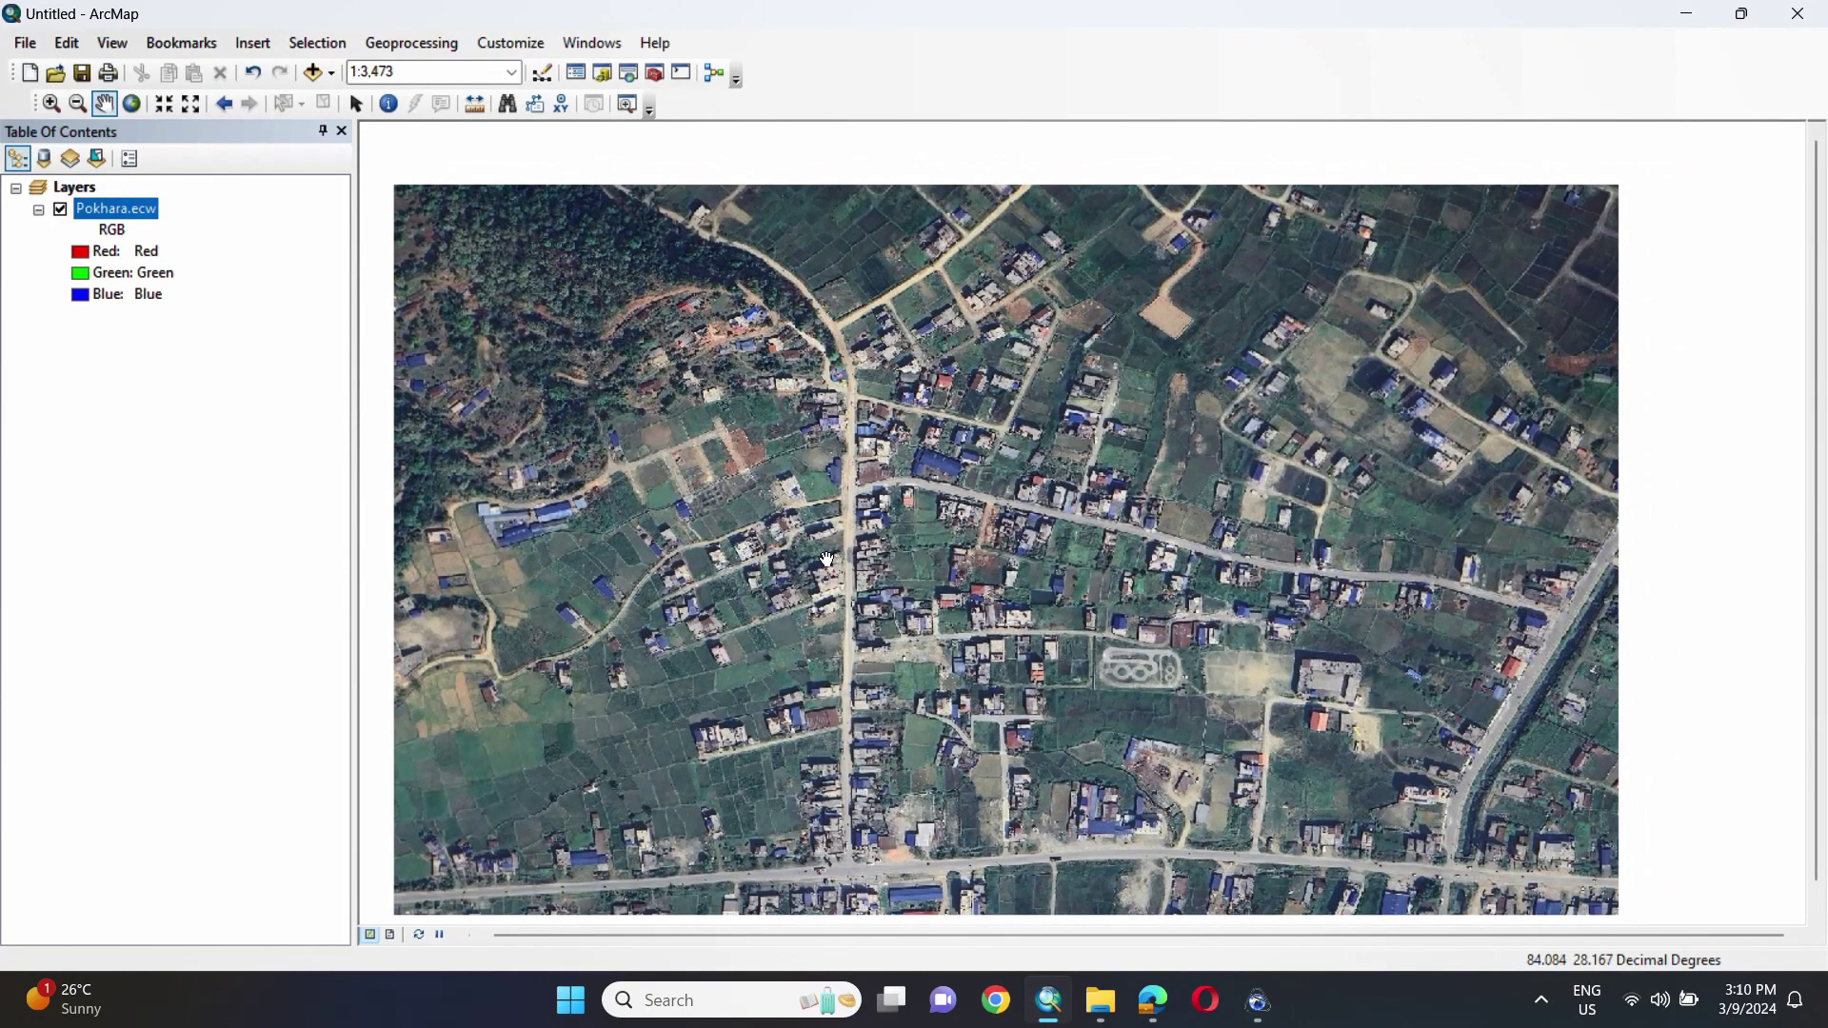
scroll(828, 558, "down", 2)
scroll(828, 559, "up", 8)
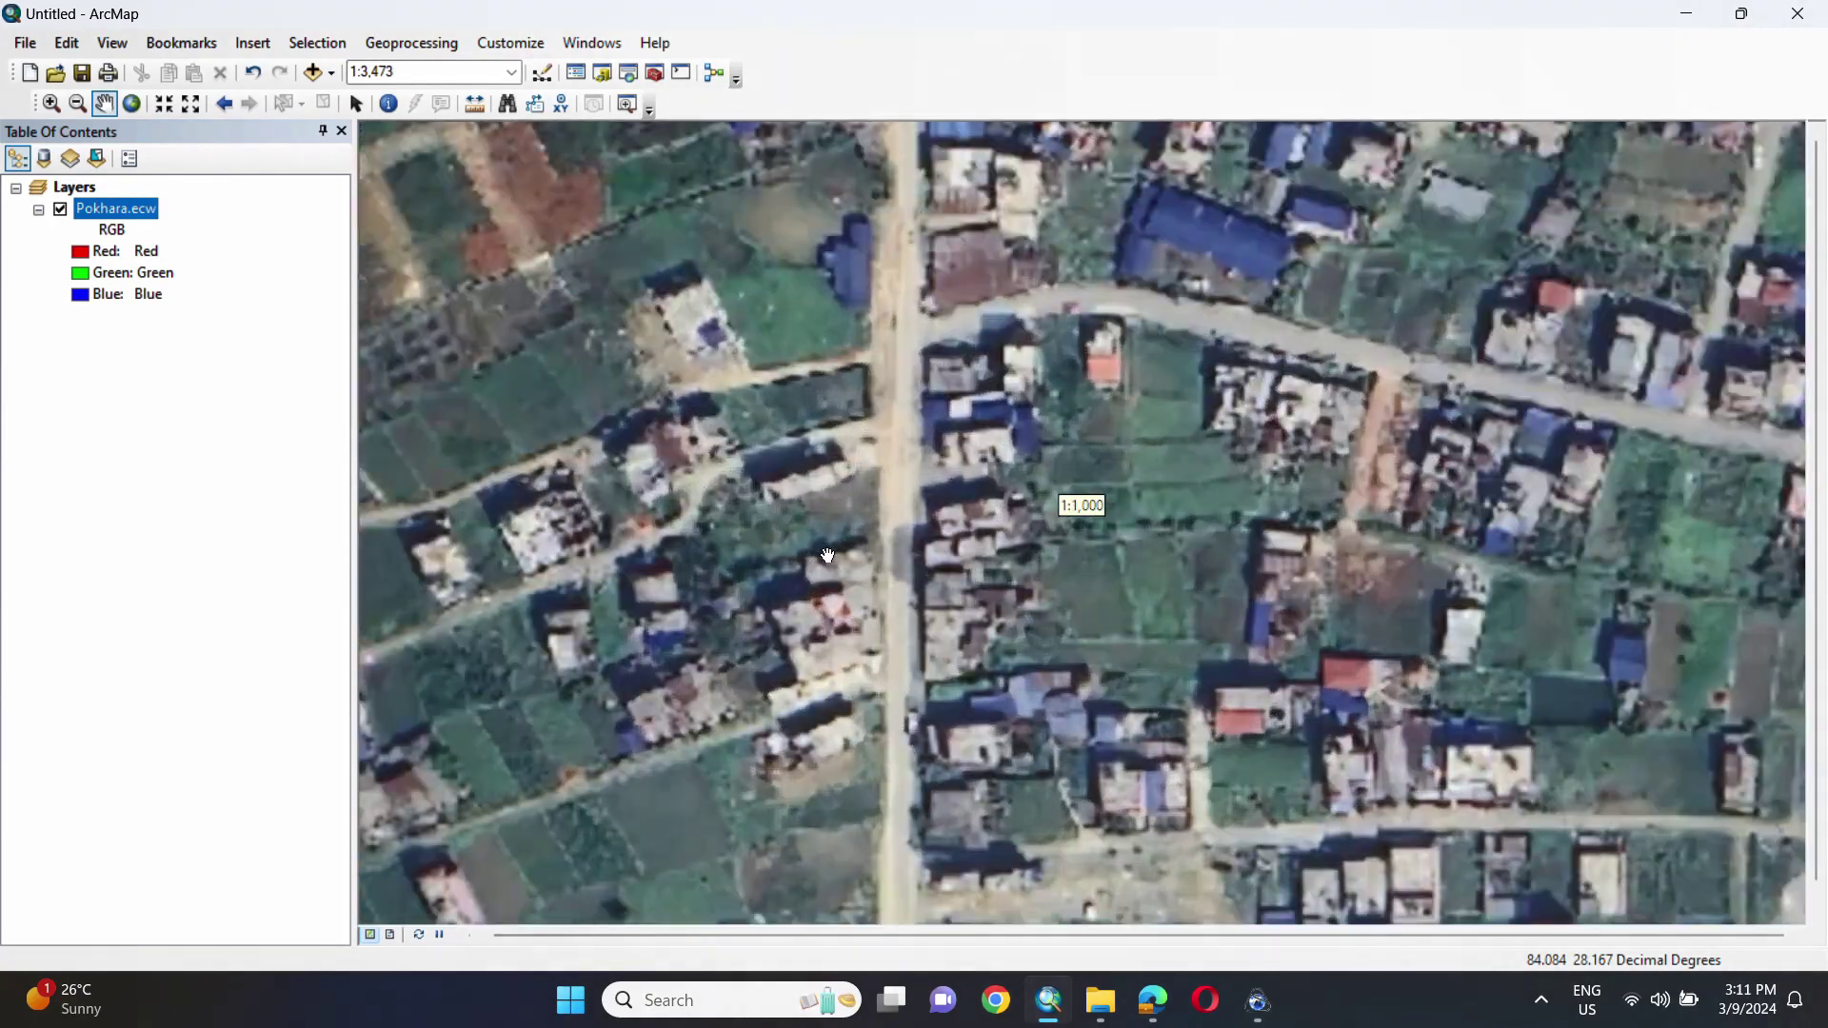
scroll(864, 546, "up", 3)
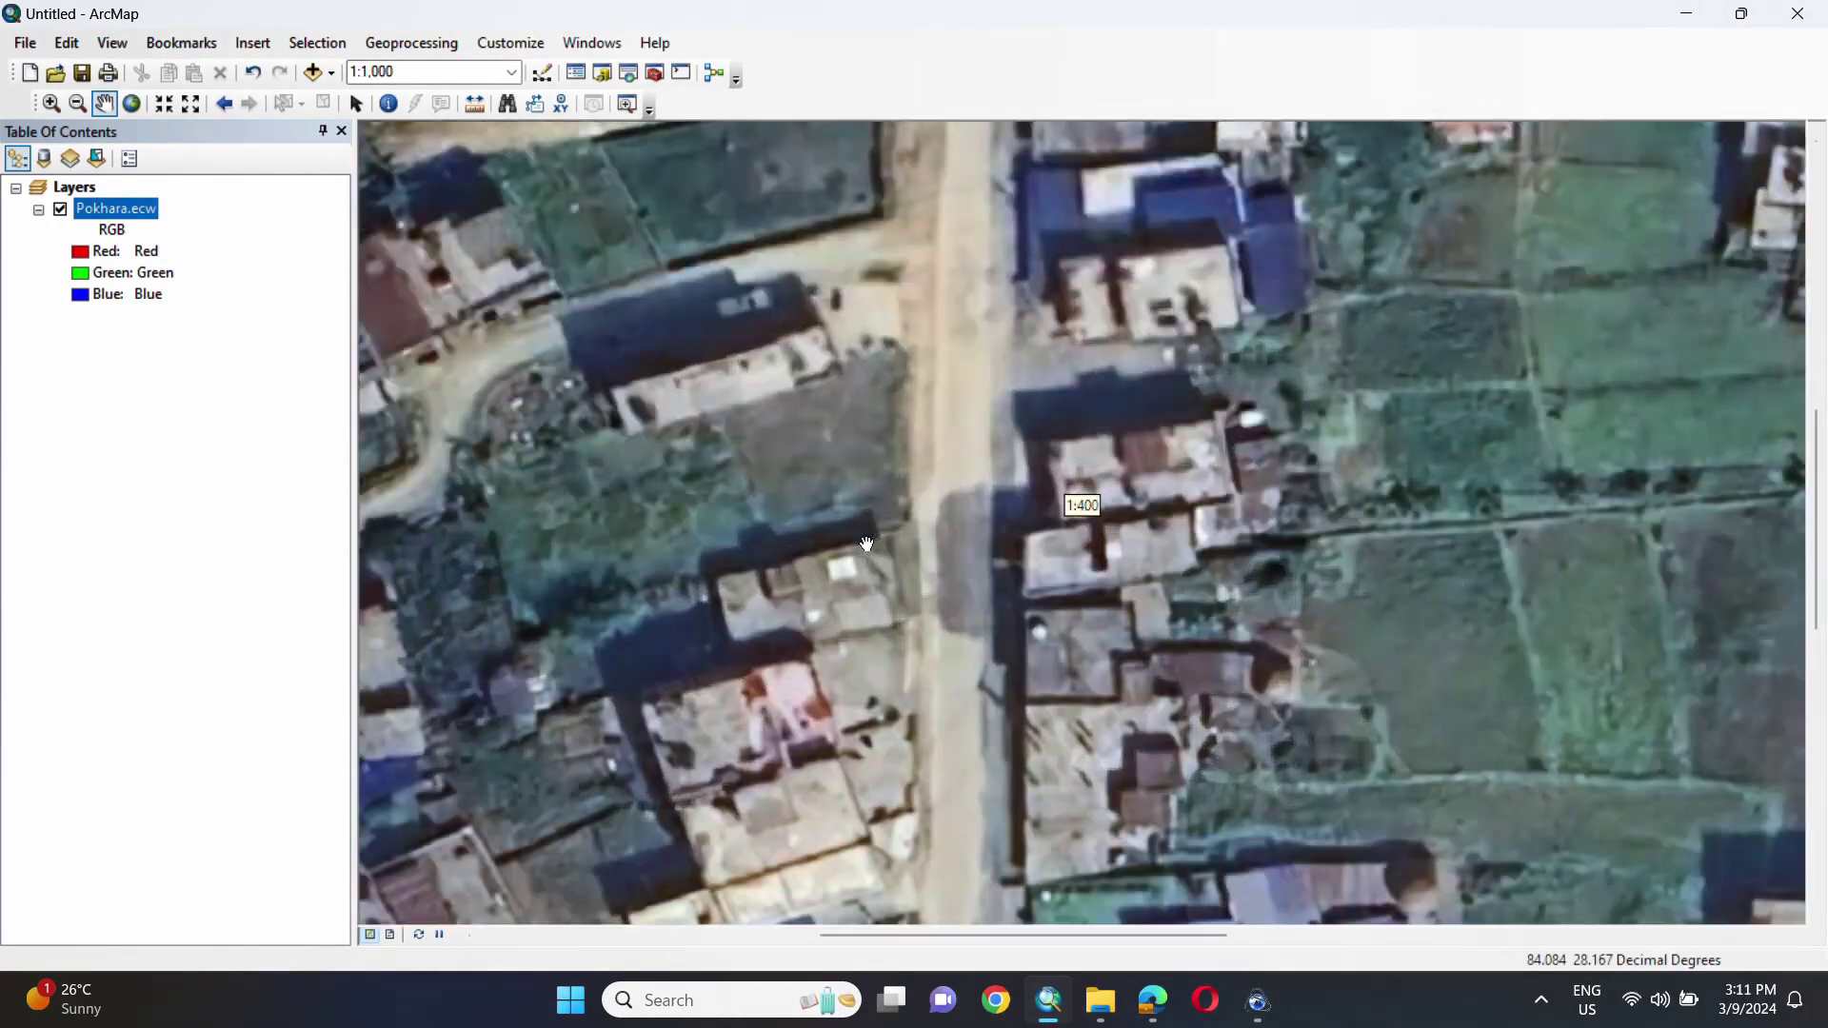
Examine the Pokhara.ecw layer's source properties, including raster information, compression, extent and spatial reference.
scroll(866, 544, "down", 4)
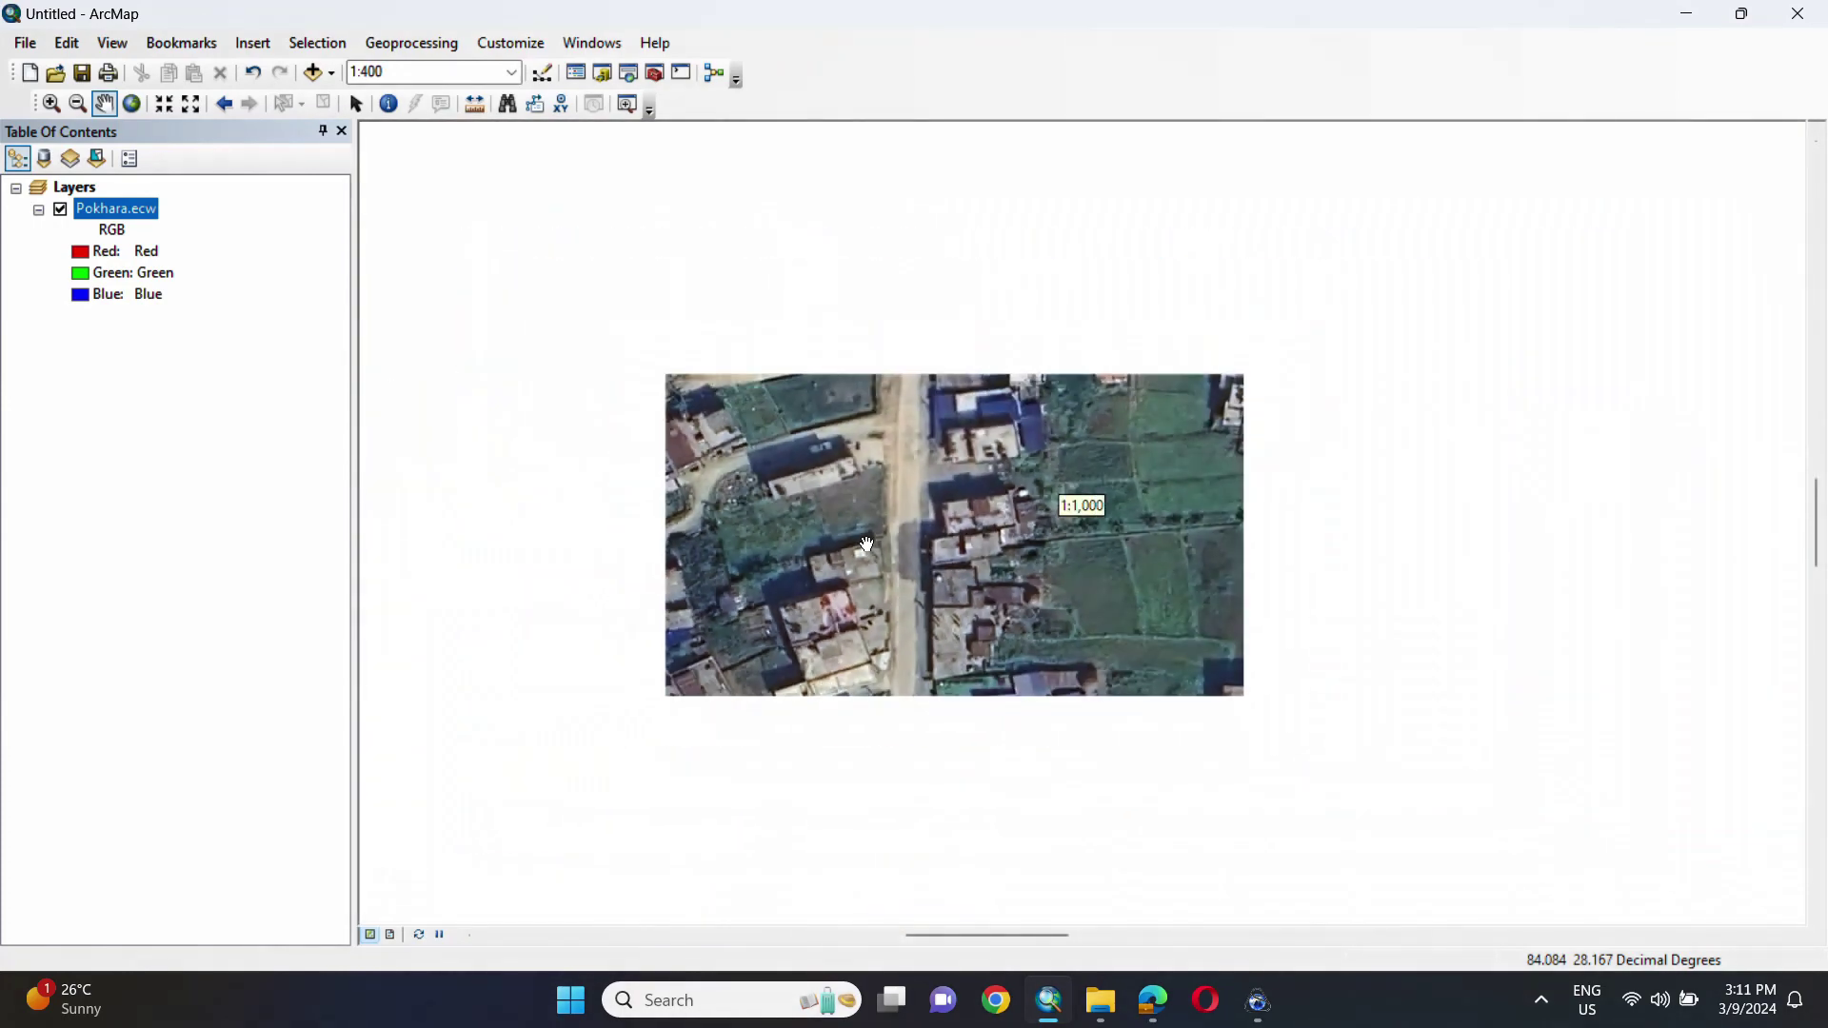
scroll(867, 548, "down", 3)
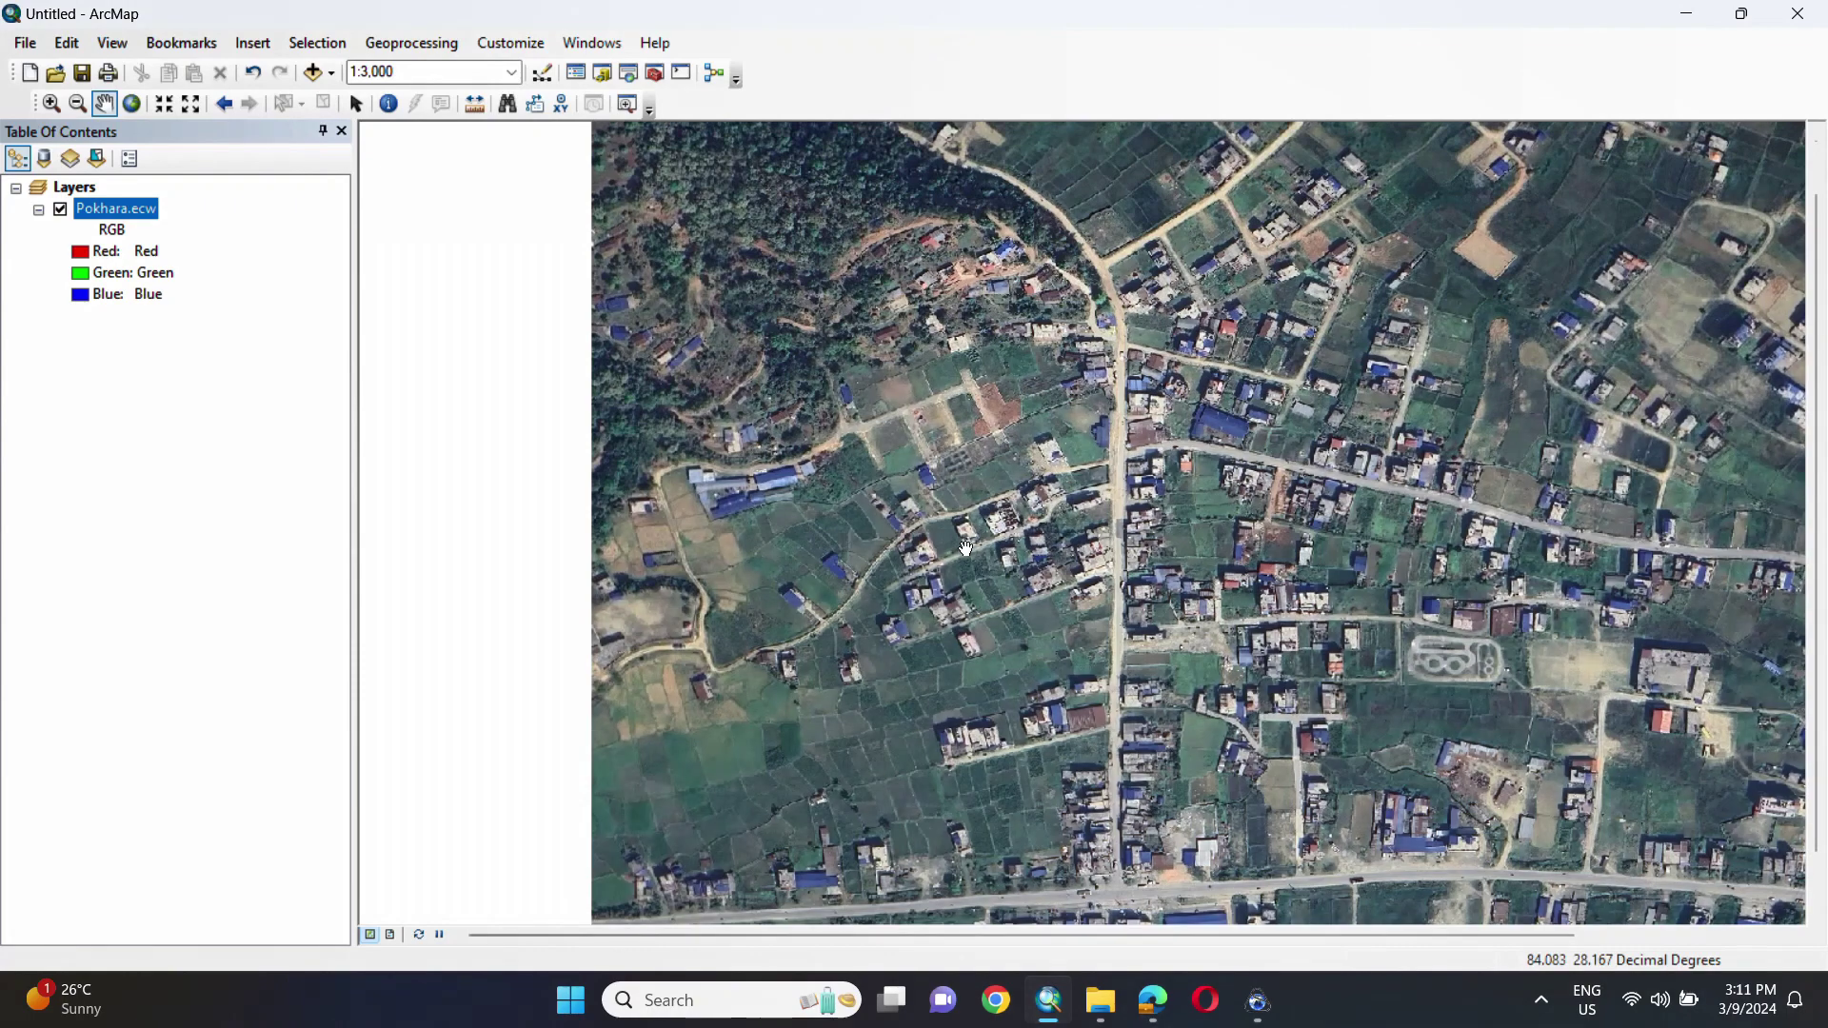
scroll(821, 511, "down", 3)
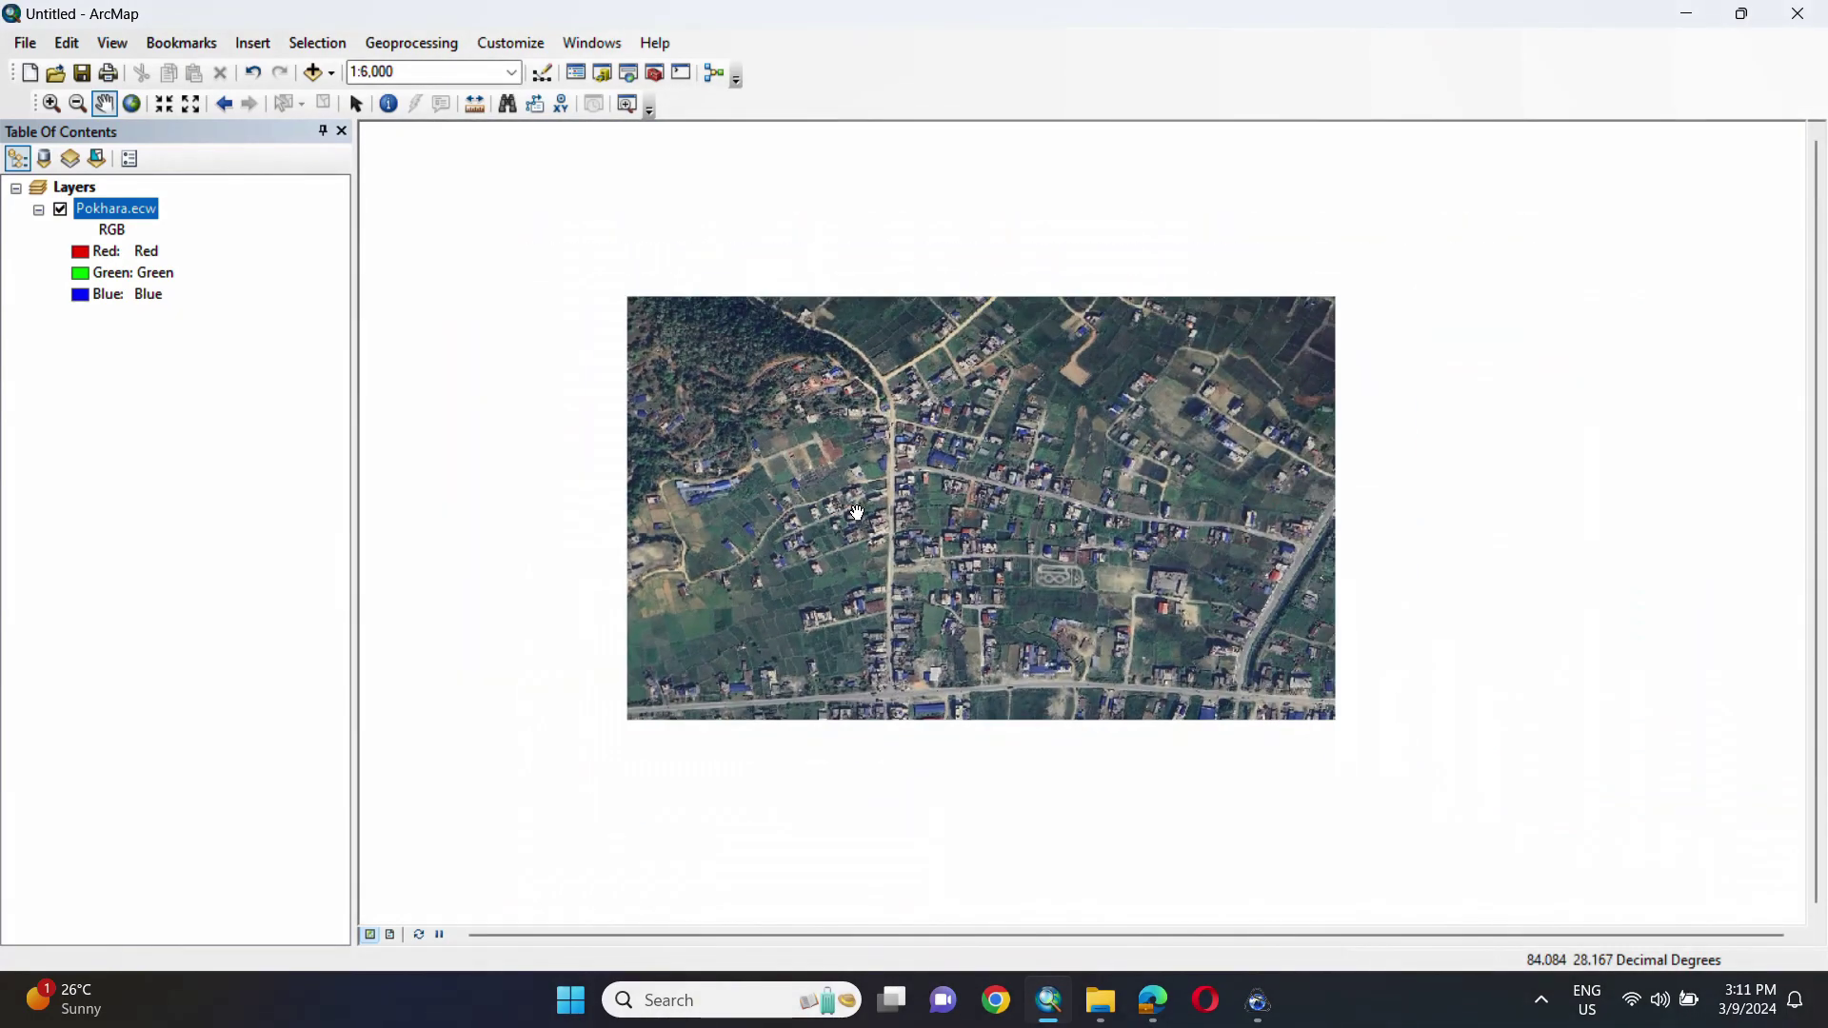
right_click(115, 210)
left_click(186, 552)
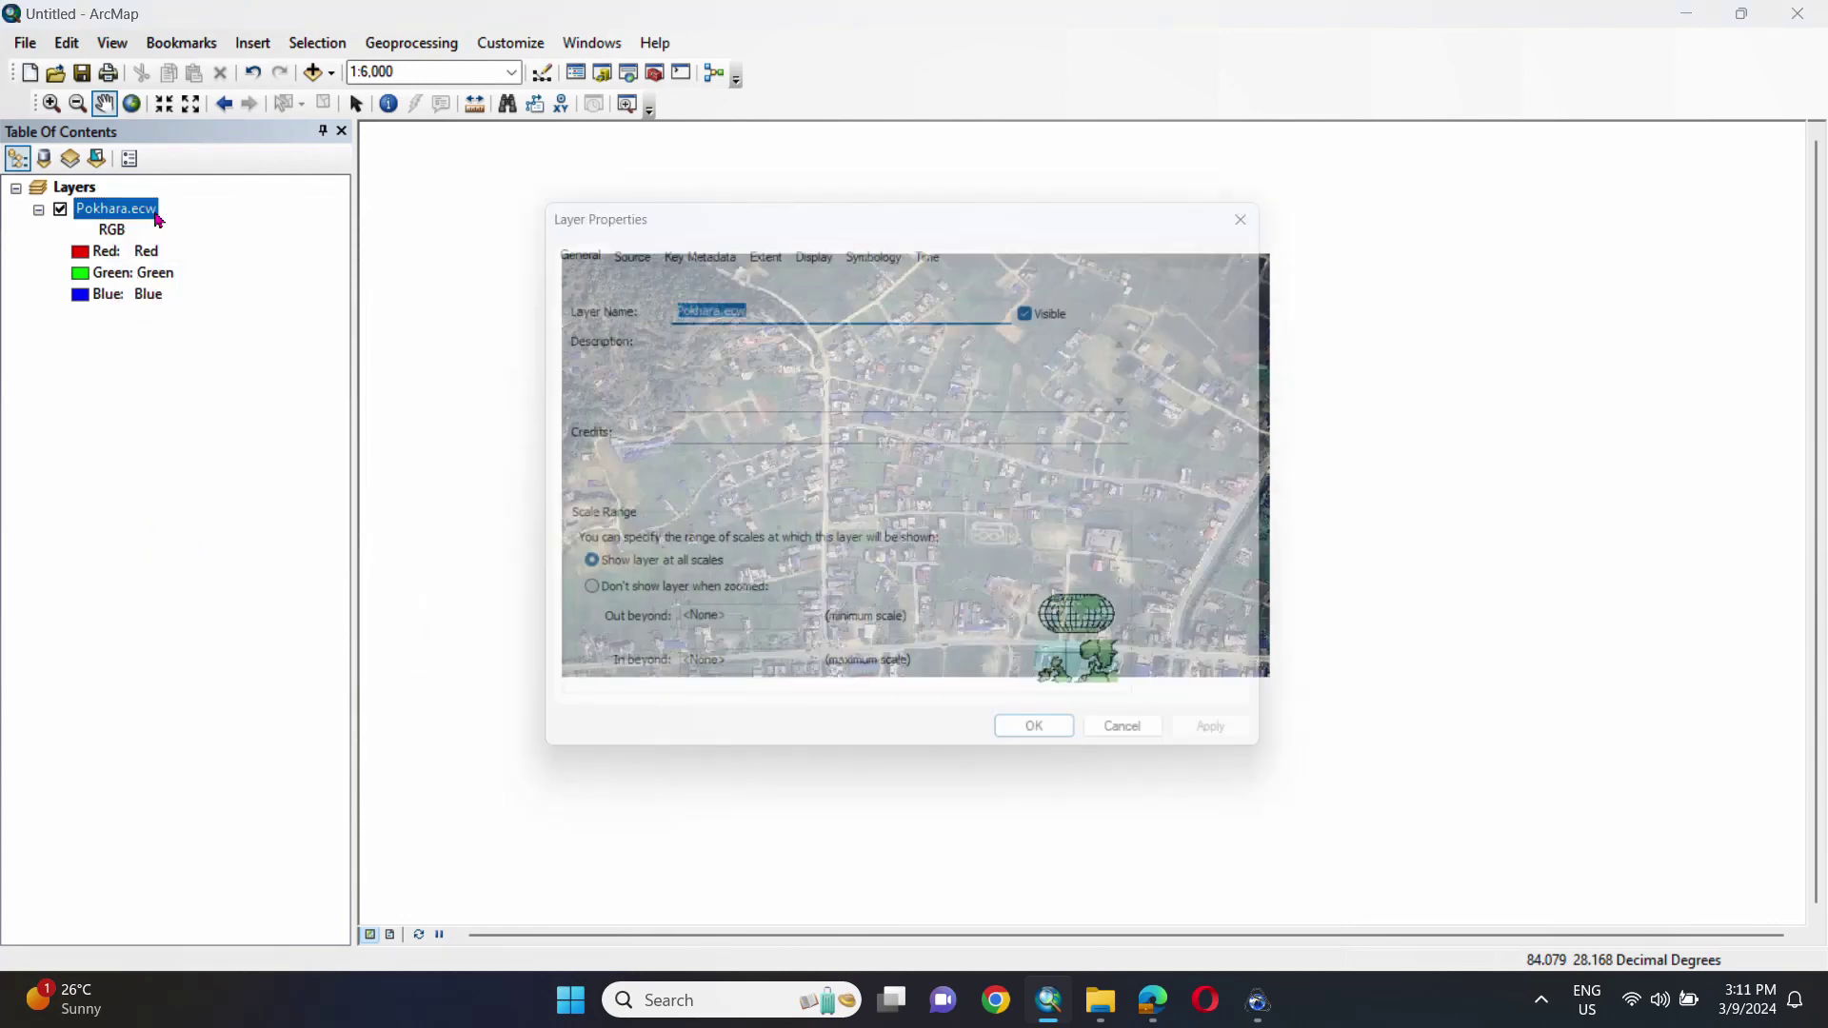
left_click(623, 247)
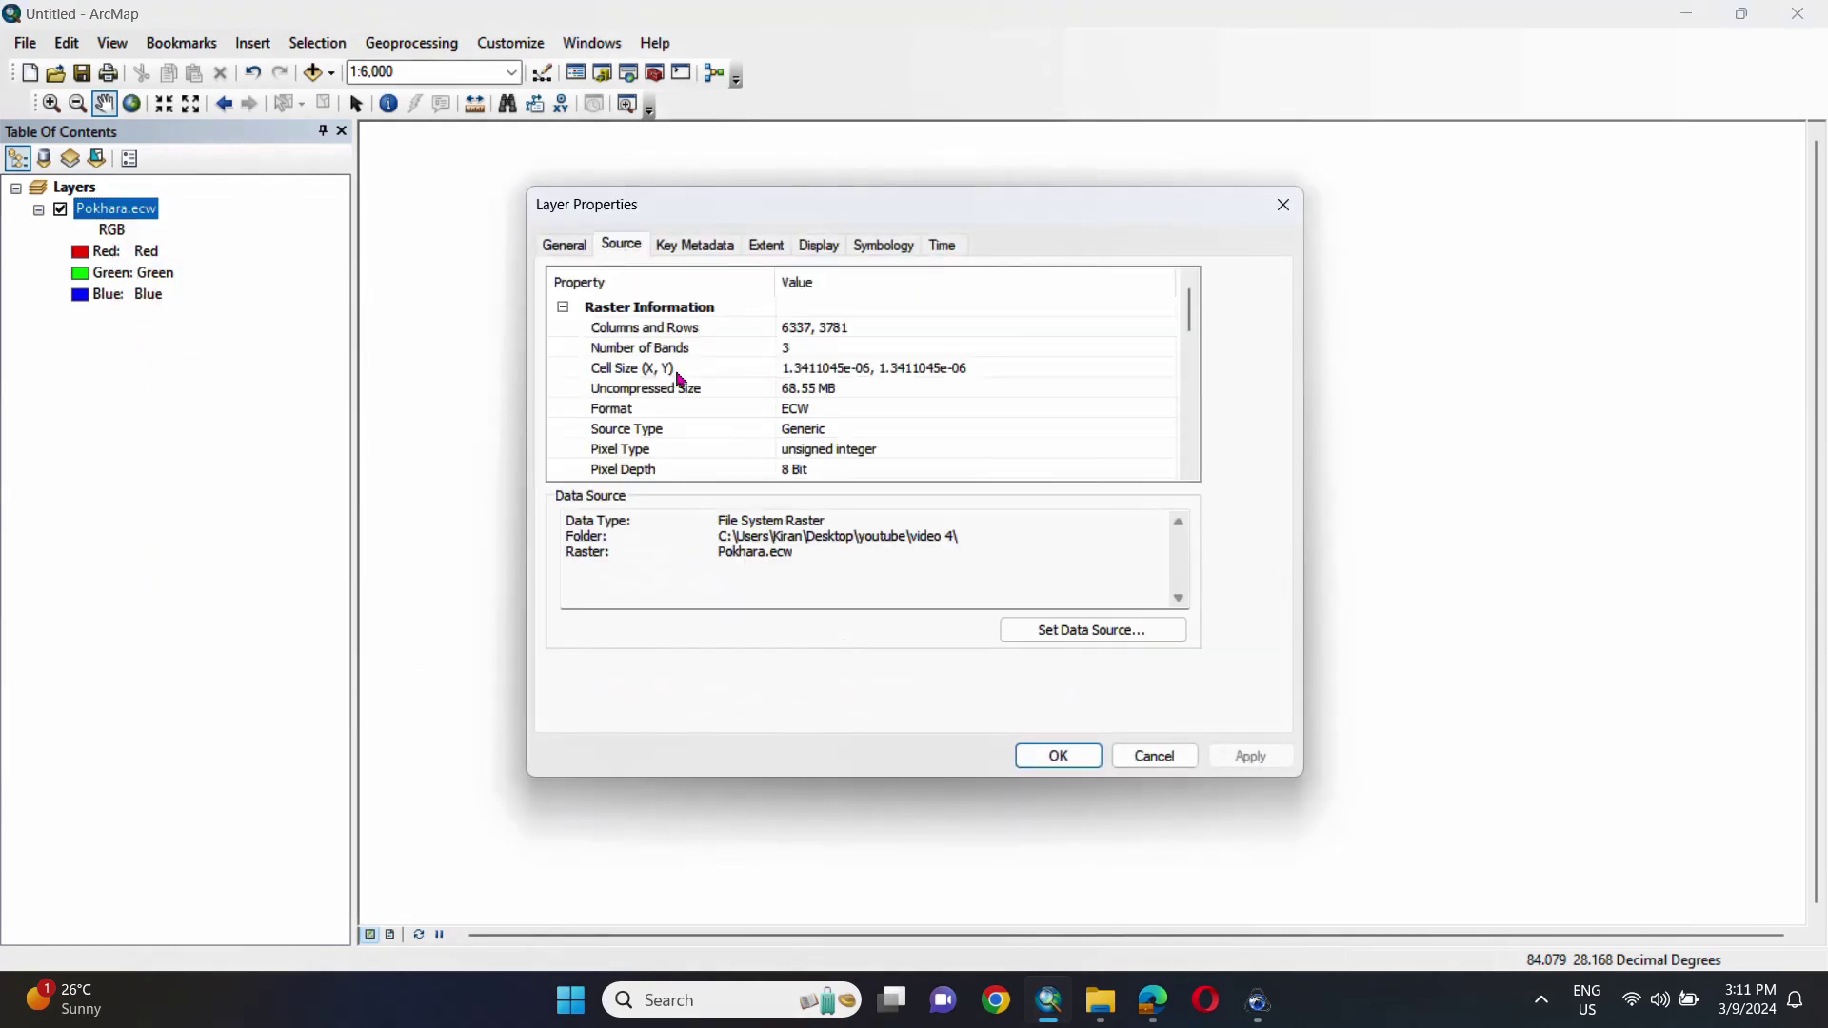
scroll(796, 416, "down", 3)
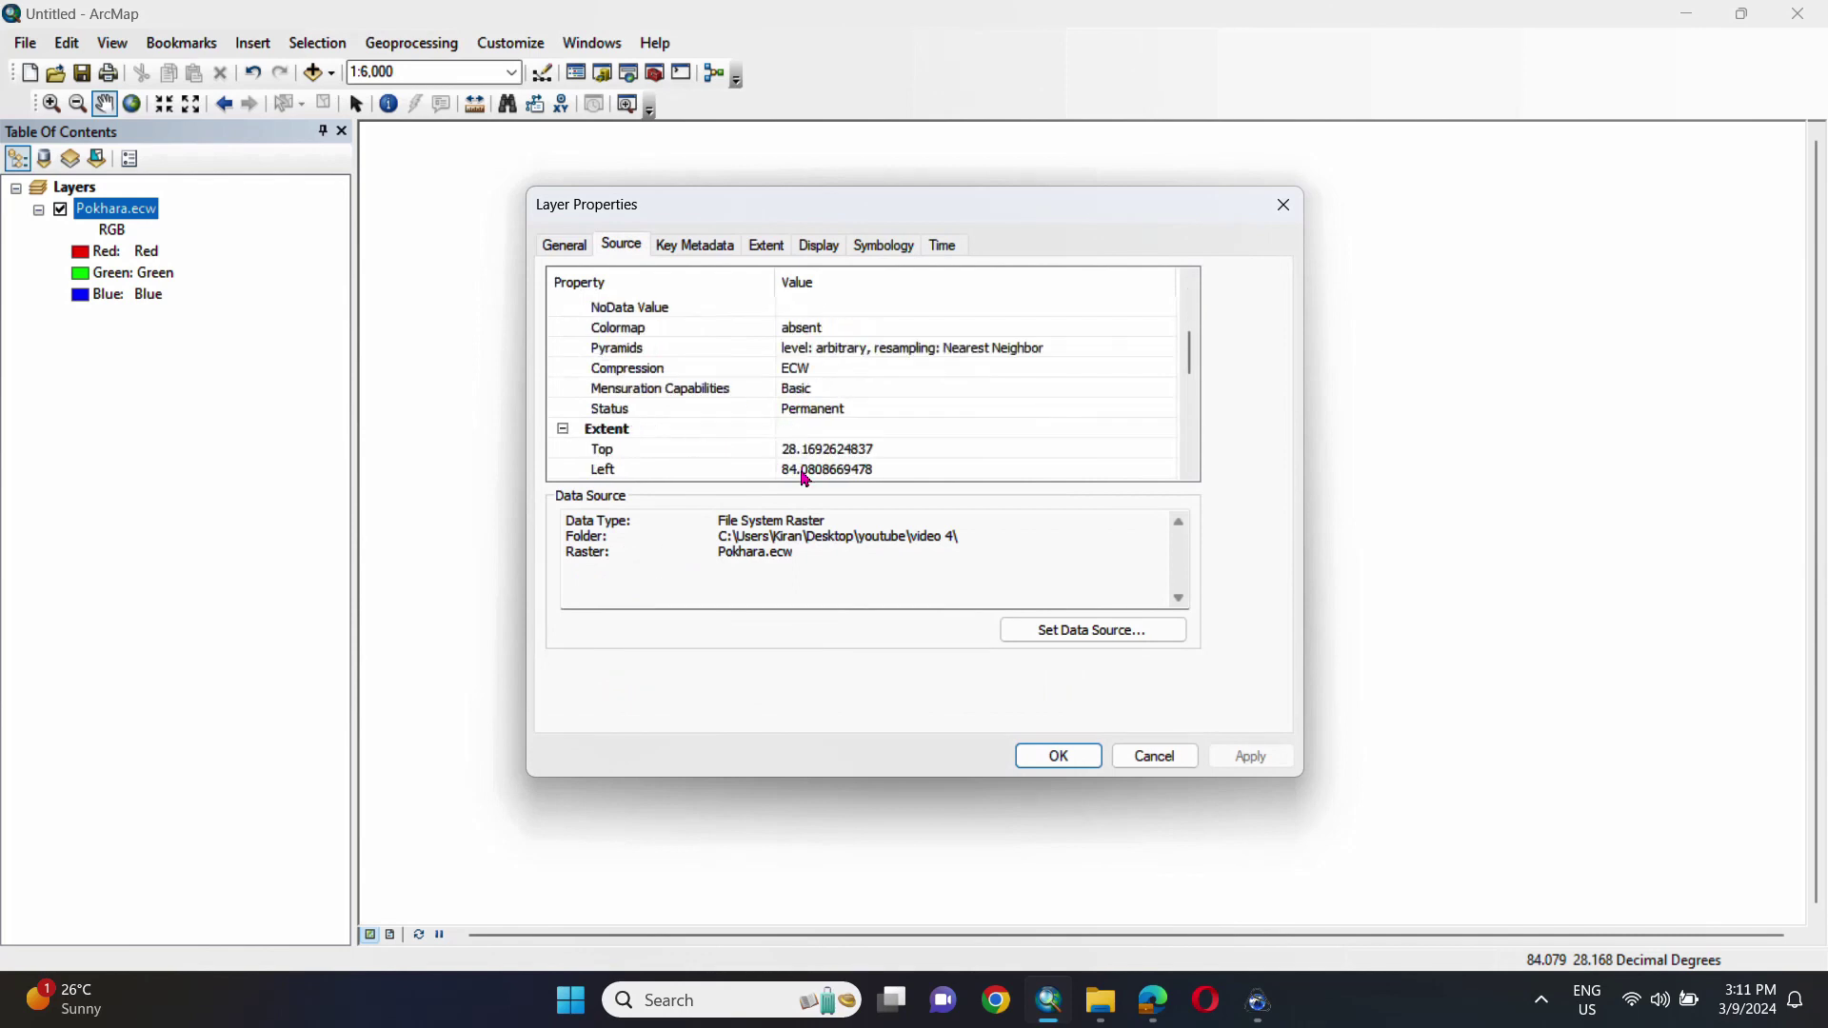
scroll(806, 481, "down", 3)
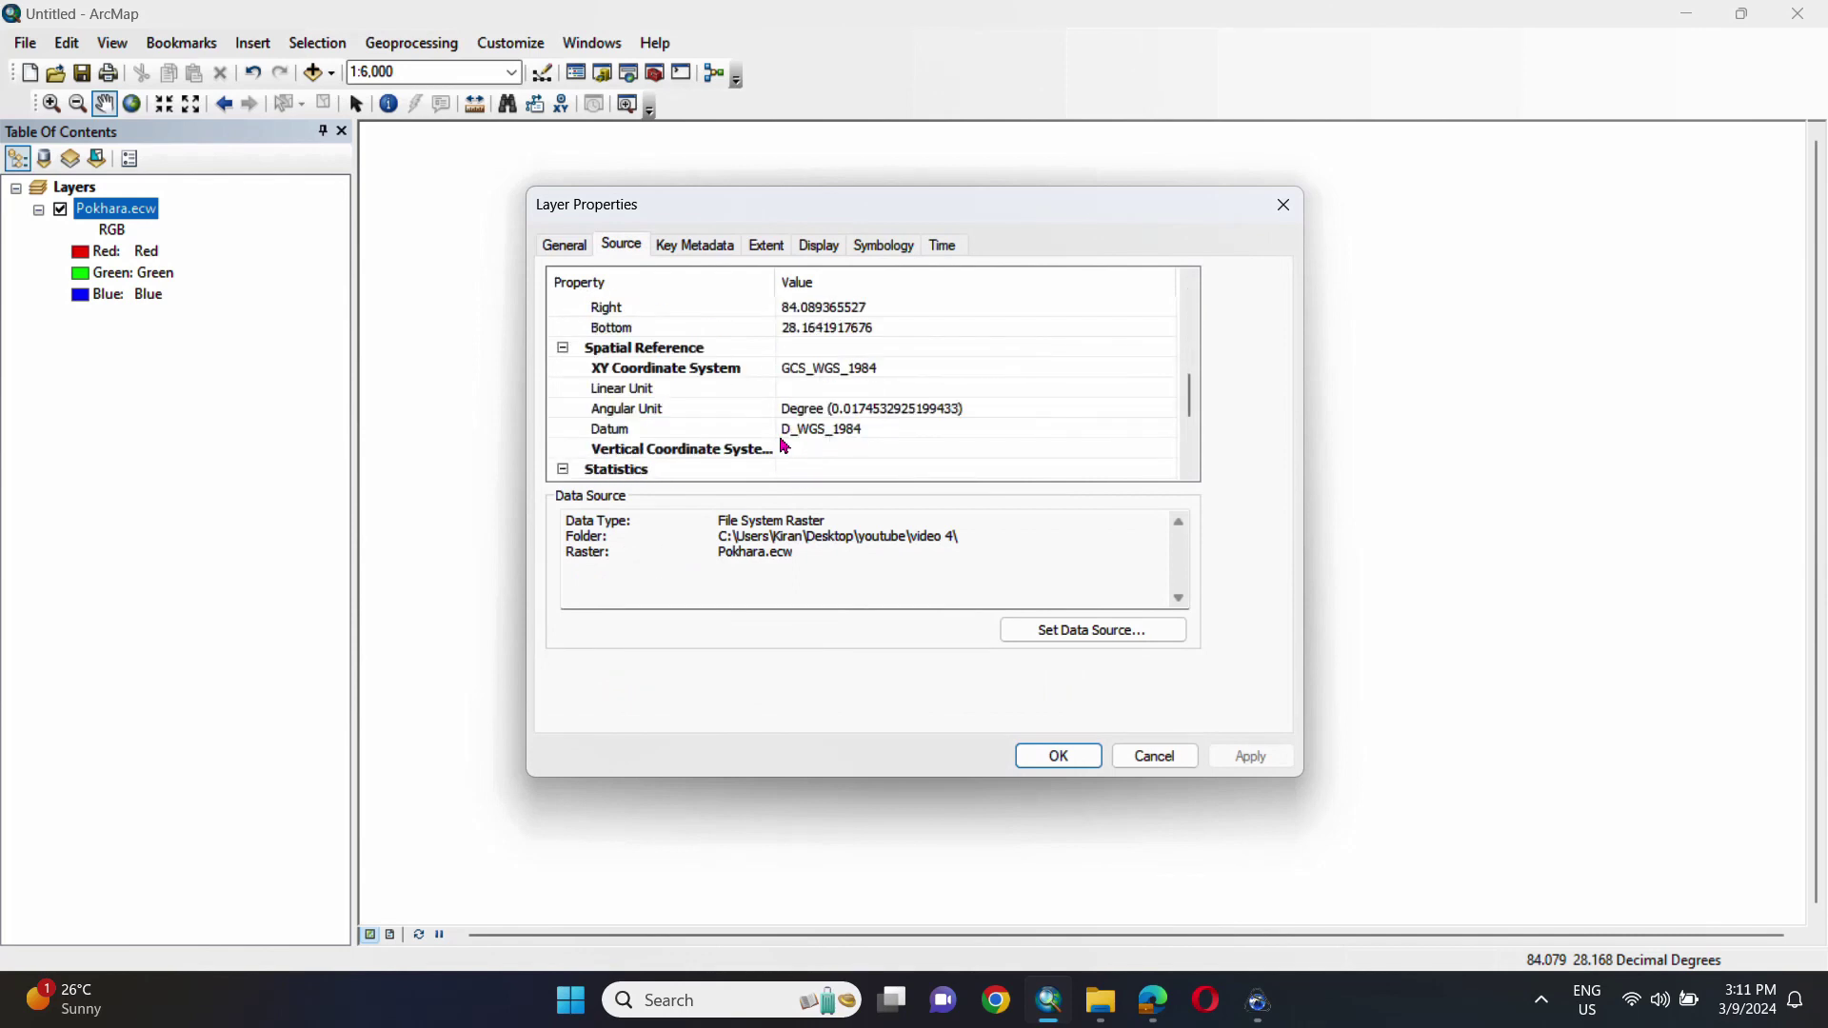
scroll(796, 451, "down", 3)
scroll(796, 444, "up", 10)
Review the Pokhara.ecw layer's symbology and general properties, and close the properties without changes.
left_click(882, 249)
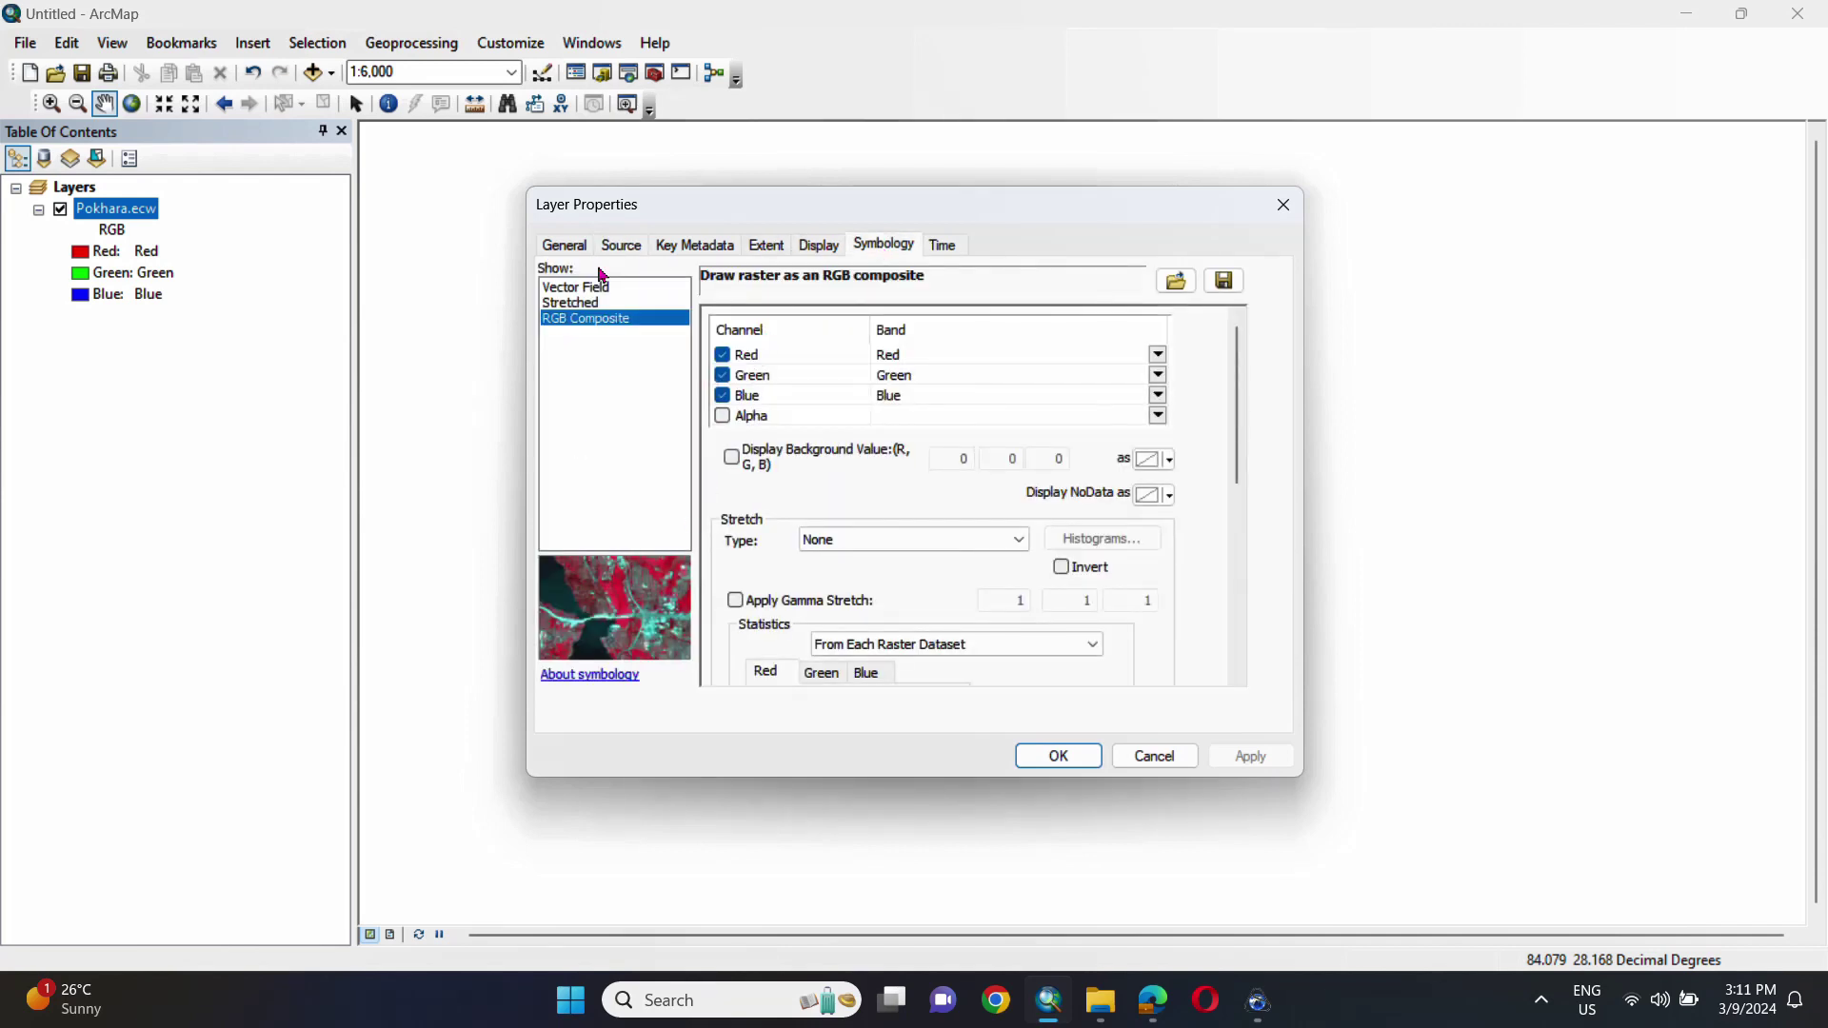
left_click(567, 246)
left_click(1285, 207)
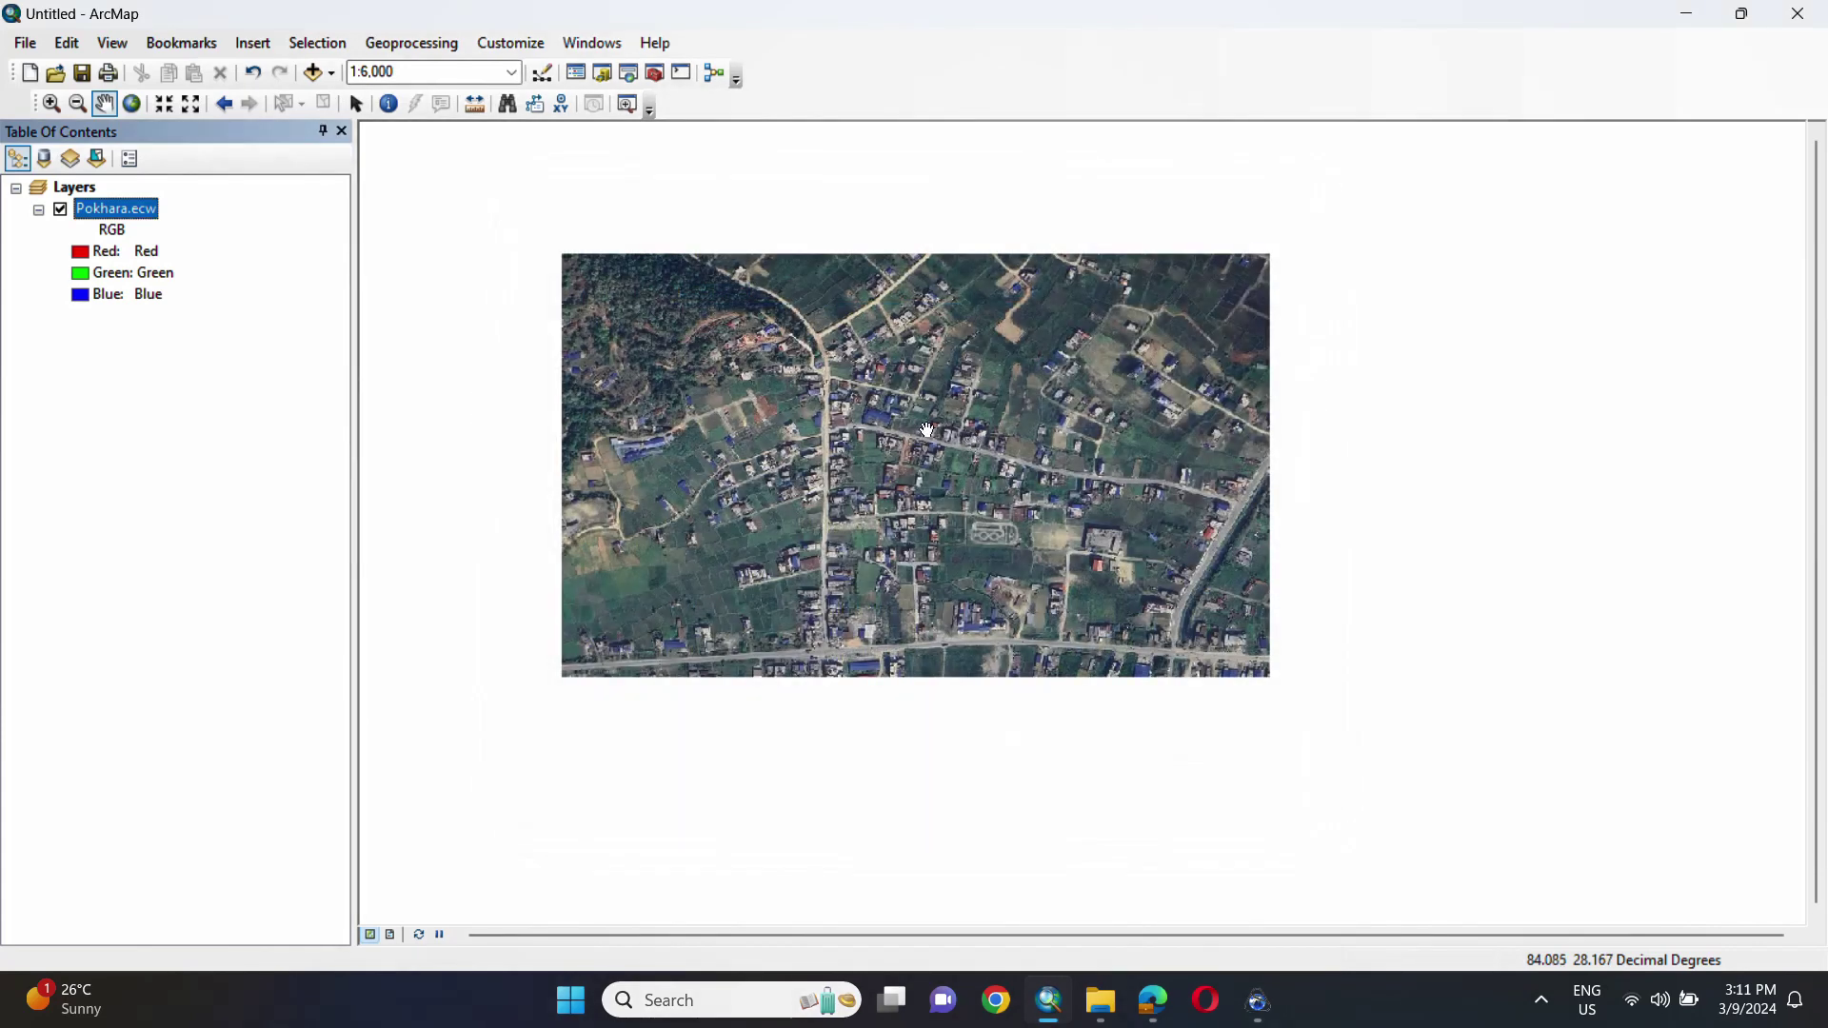
Zoom the map to the extent of the Pokhara.ecw layer.
scroll(928, 429, "up", 2)
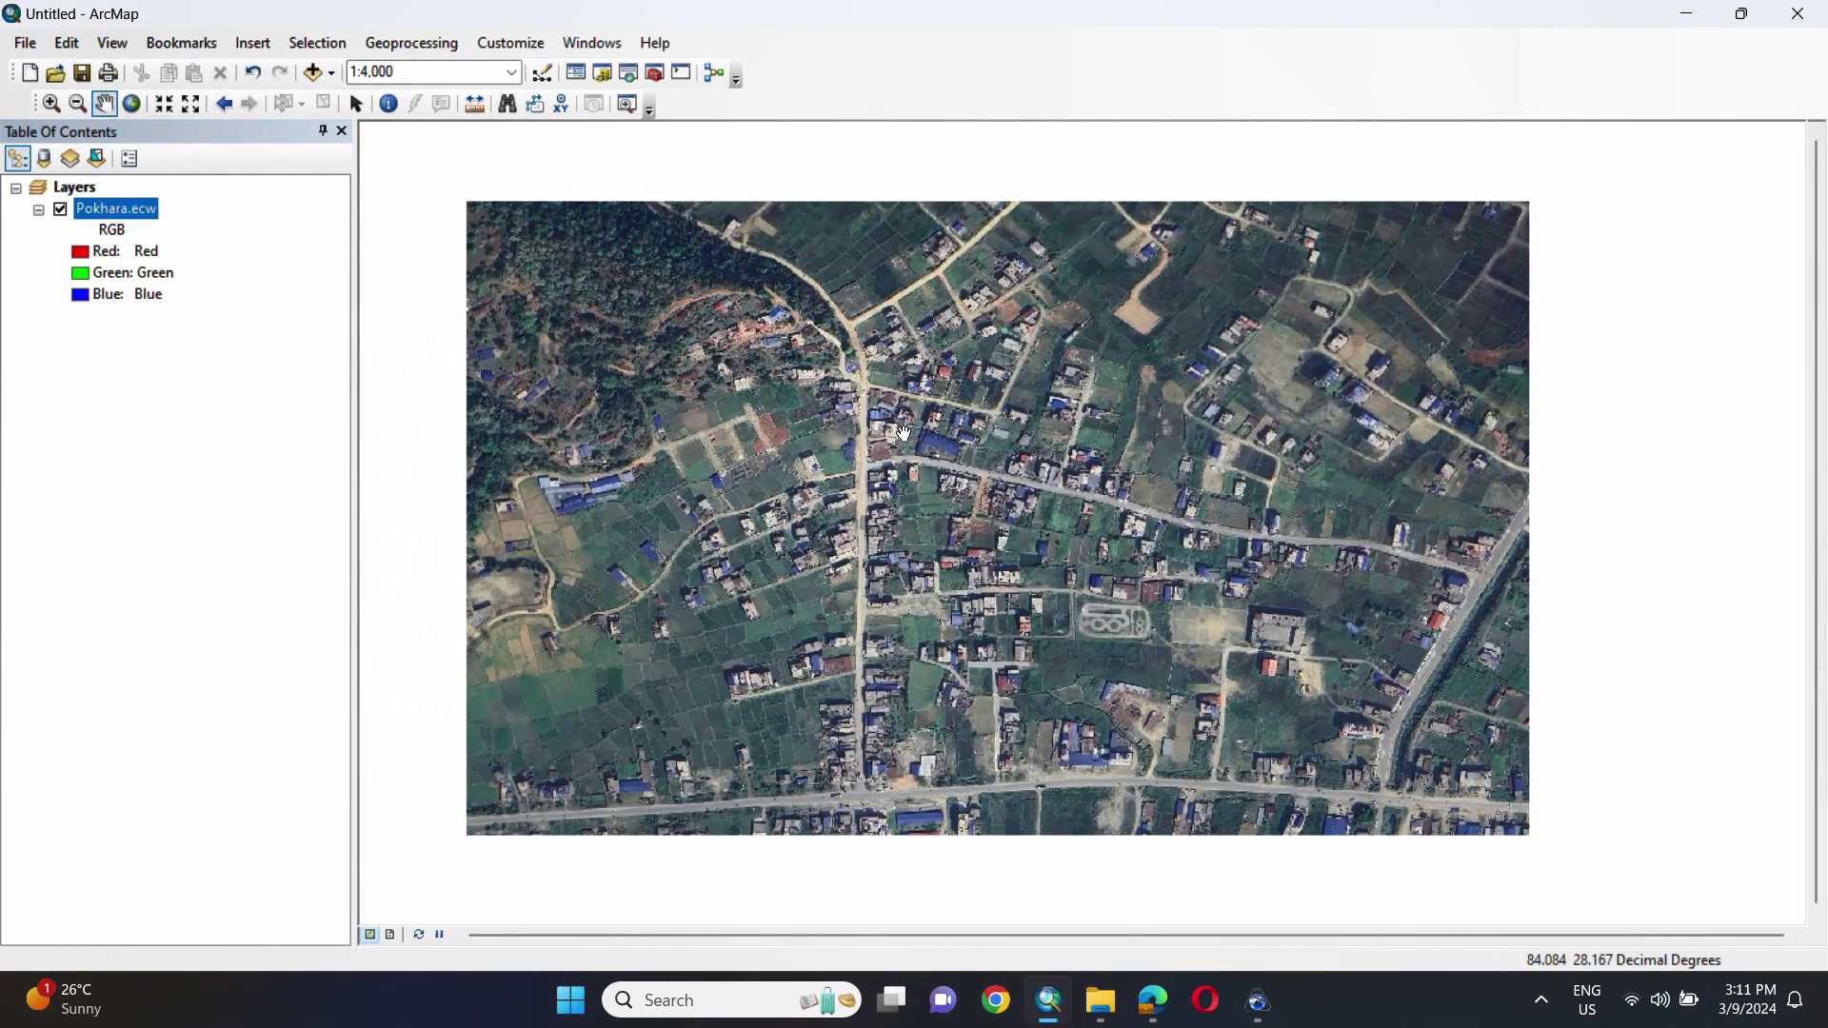
right_click(74, 210)
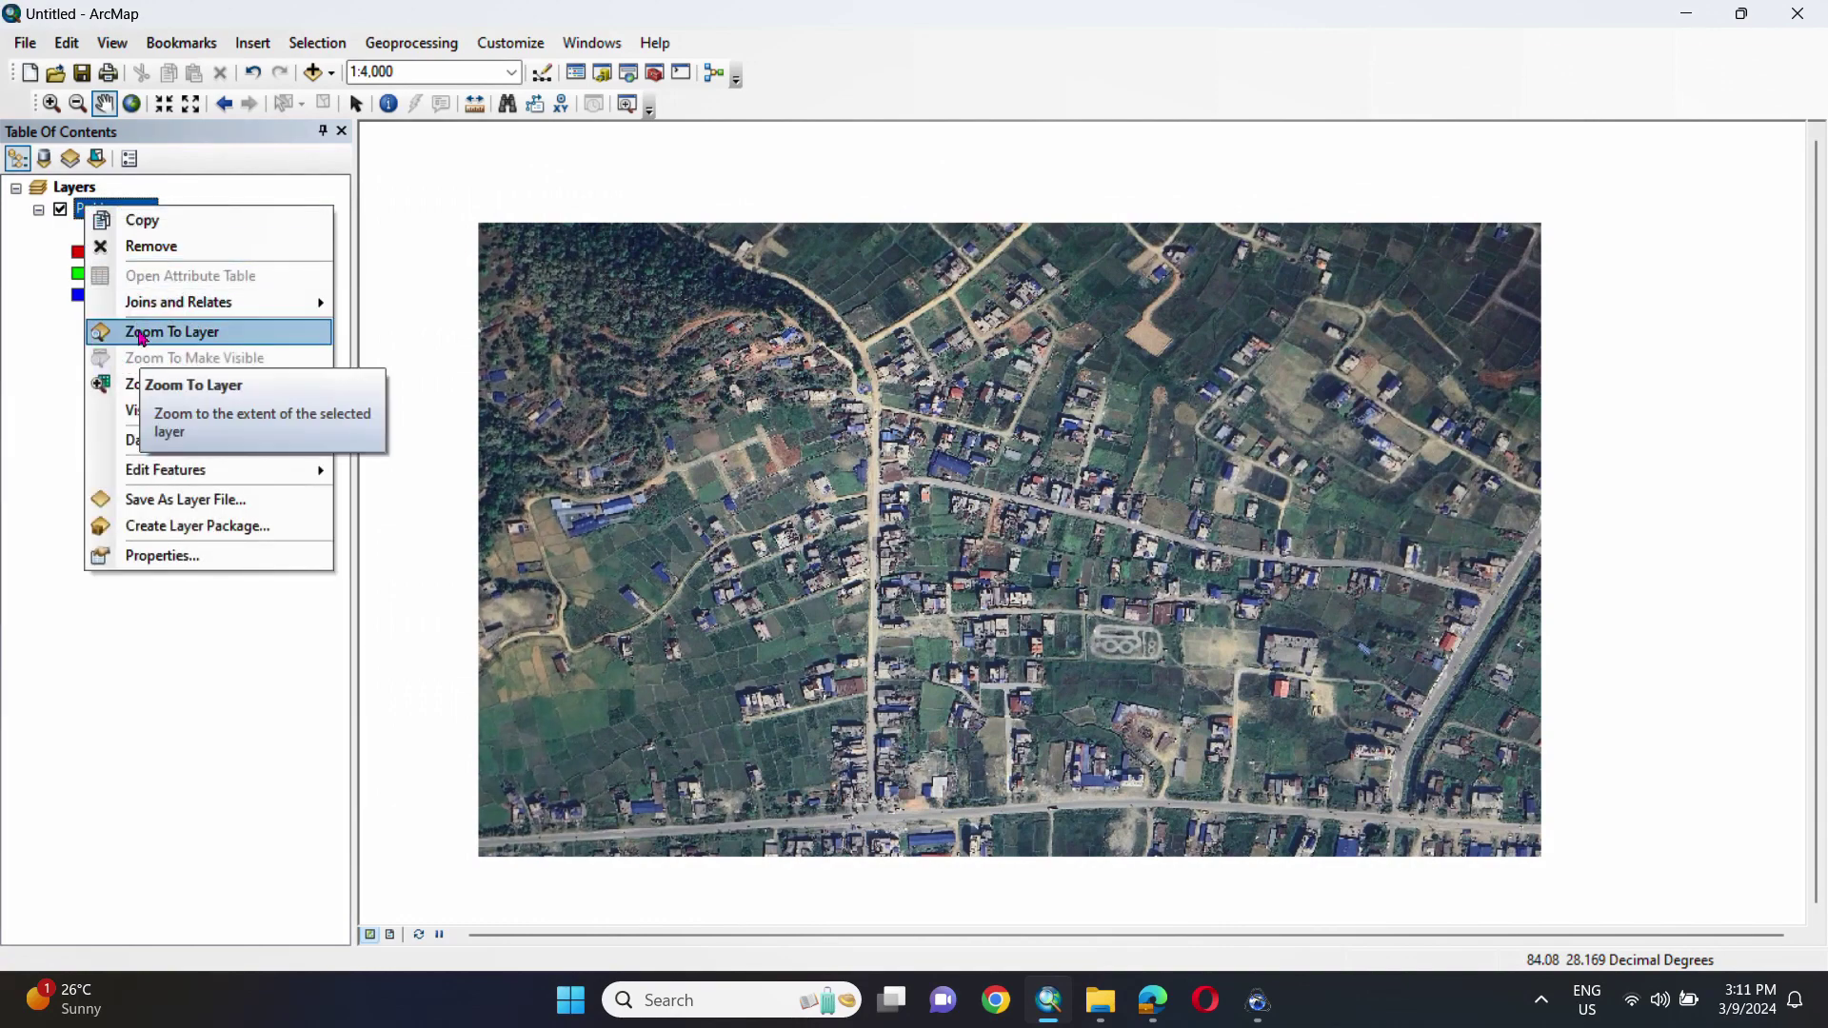